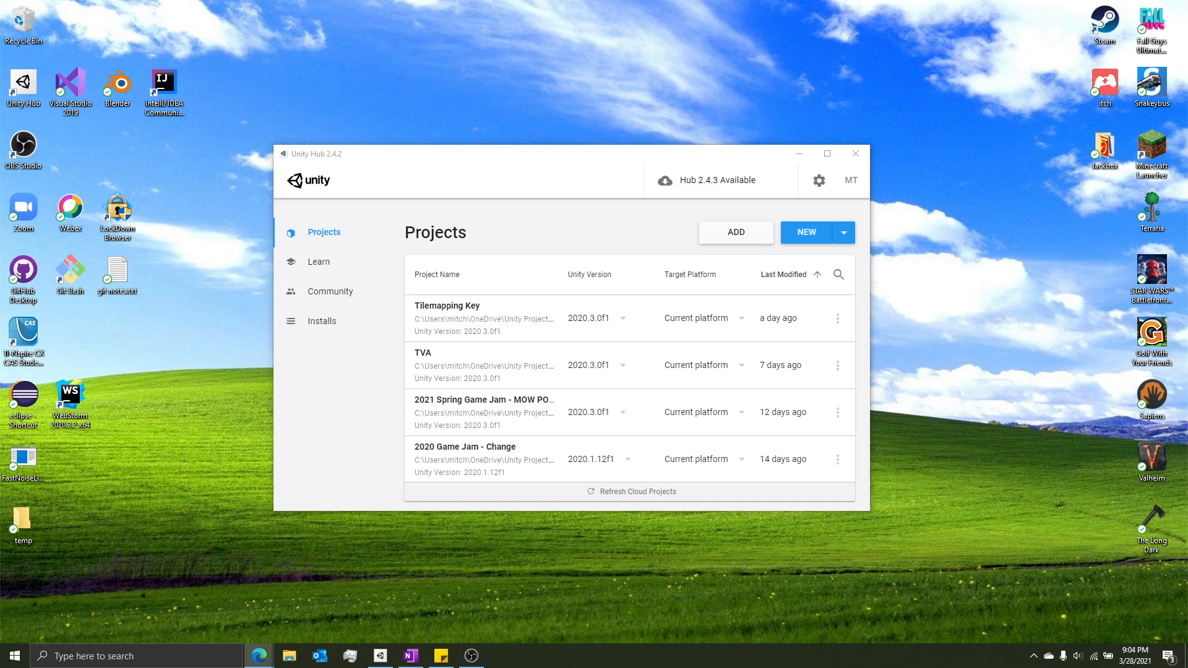
# Examine the tile-based platformer screenshot in the web browser and close it
pyautogui.moveTo(344, 0); pyautogui.dragTo(317, 0)
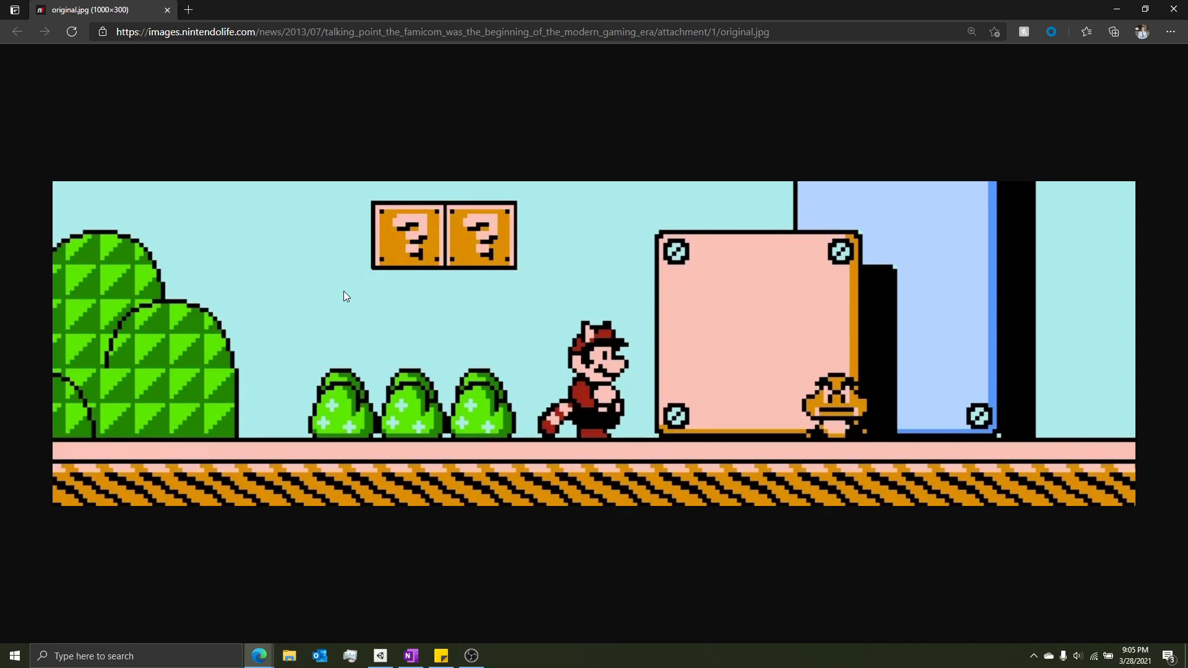
pyautogui.click(168, 12)
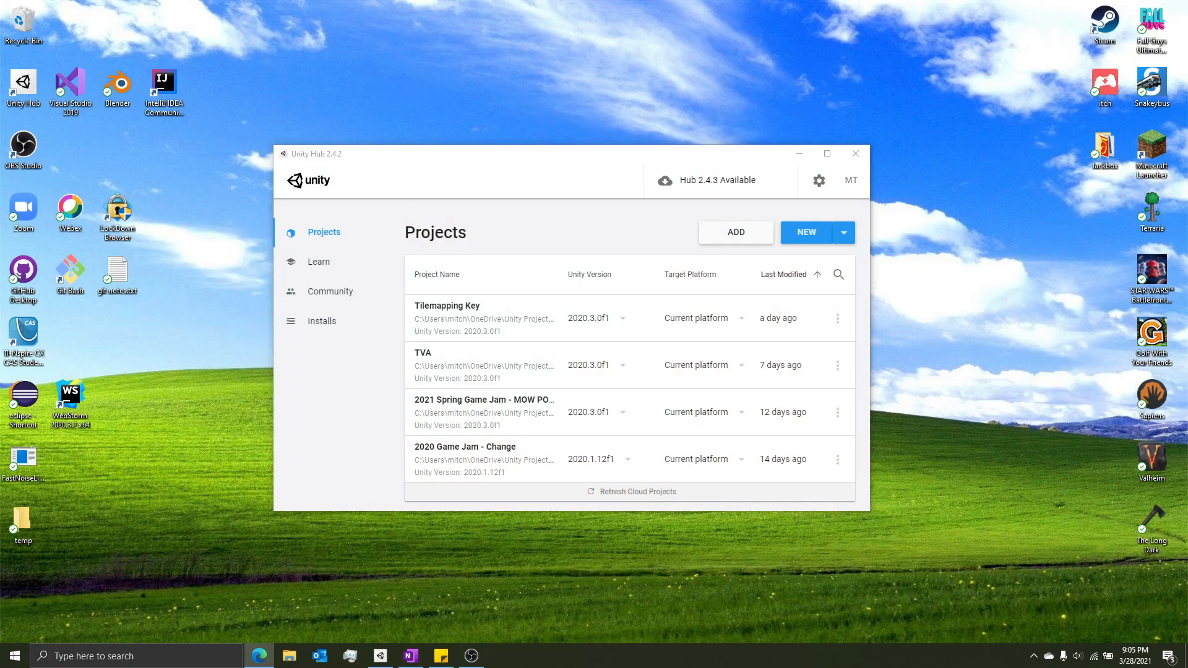
# Open the Tile Mapping Asset Pack - March 28th 2021 from the Game Development Club's downloads page in the web browser
pyautogui.moveTo(140, 0); pyautogui.dragTo(285, 2)
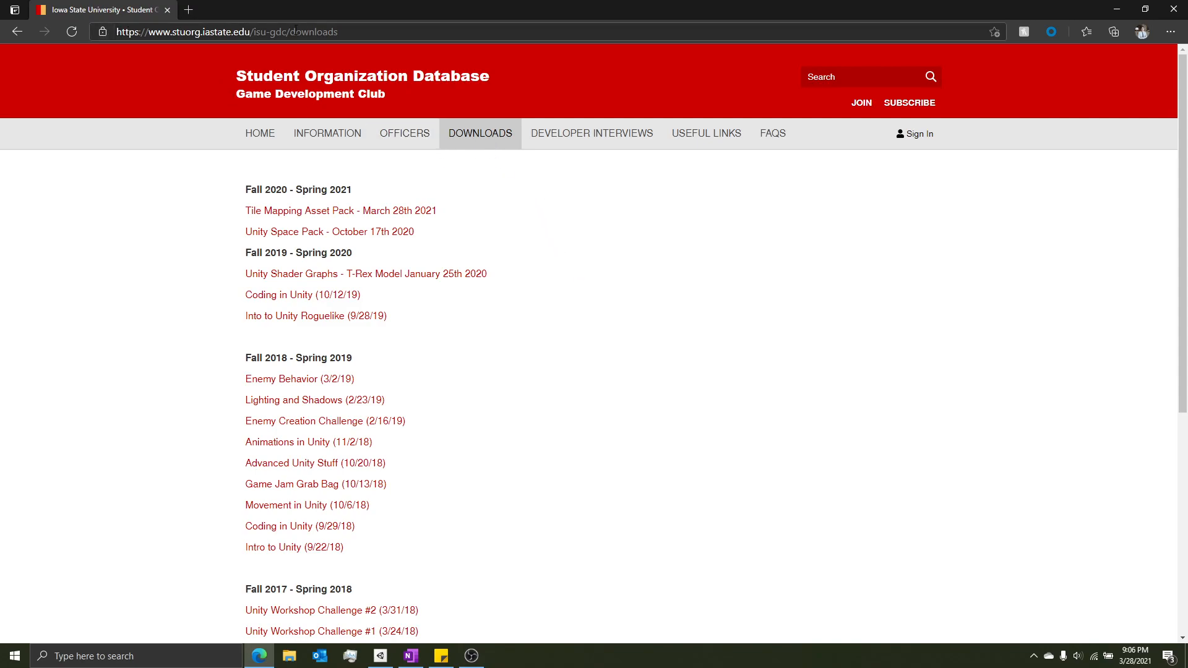
pyautogui.click(108, 32)
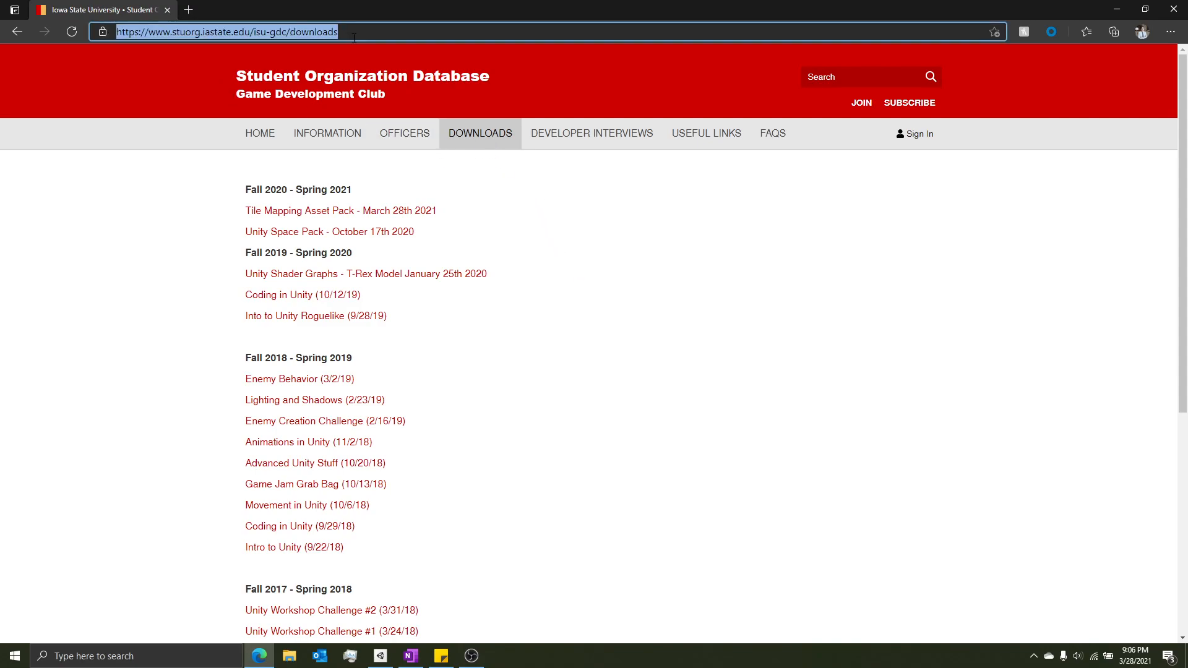
pyautogui.click(485, 217)
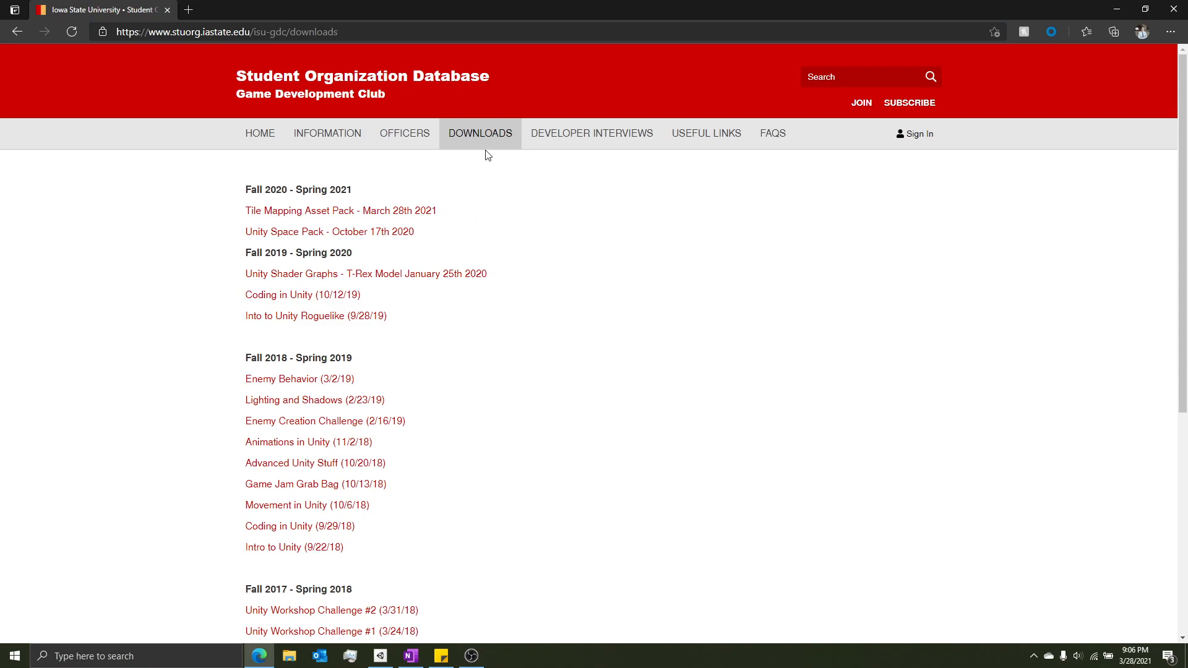
pyautogui.click(346, 213)
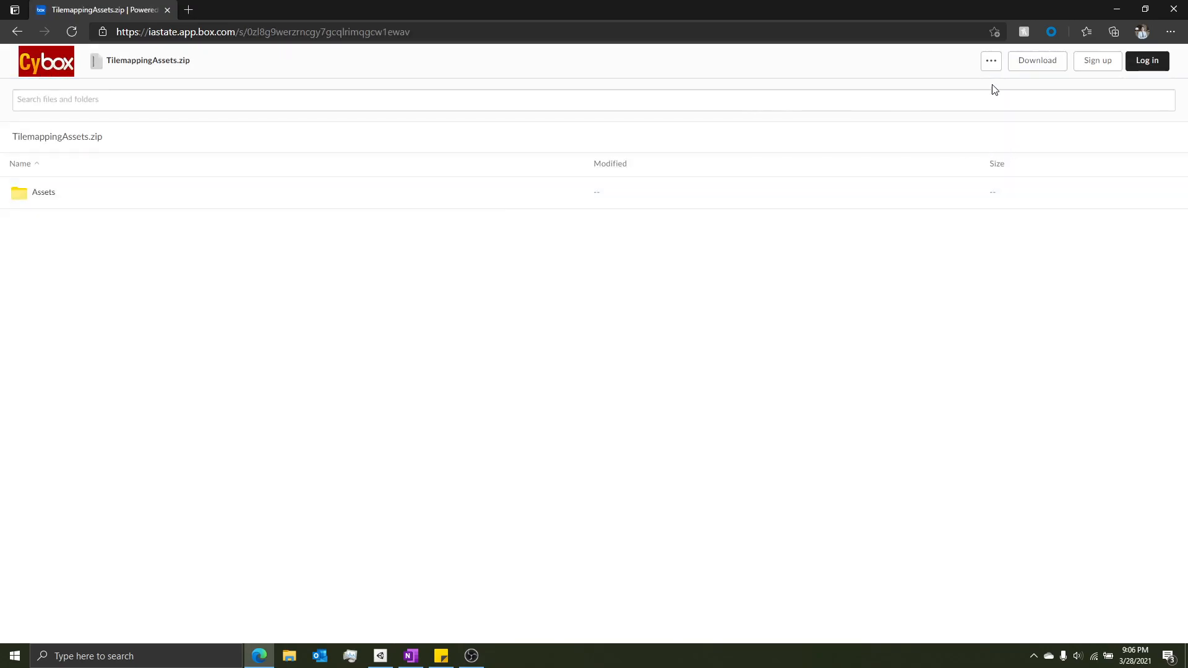
# Download TilemappingAssets.zip from the Cybox page and close the browser
pyautogui.click(1033, 62)
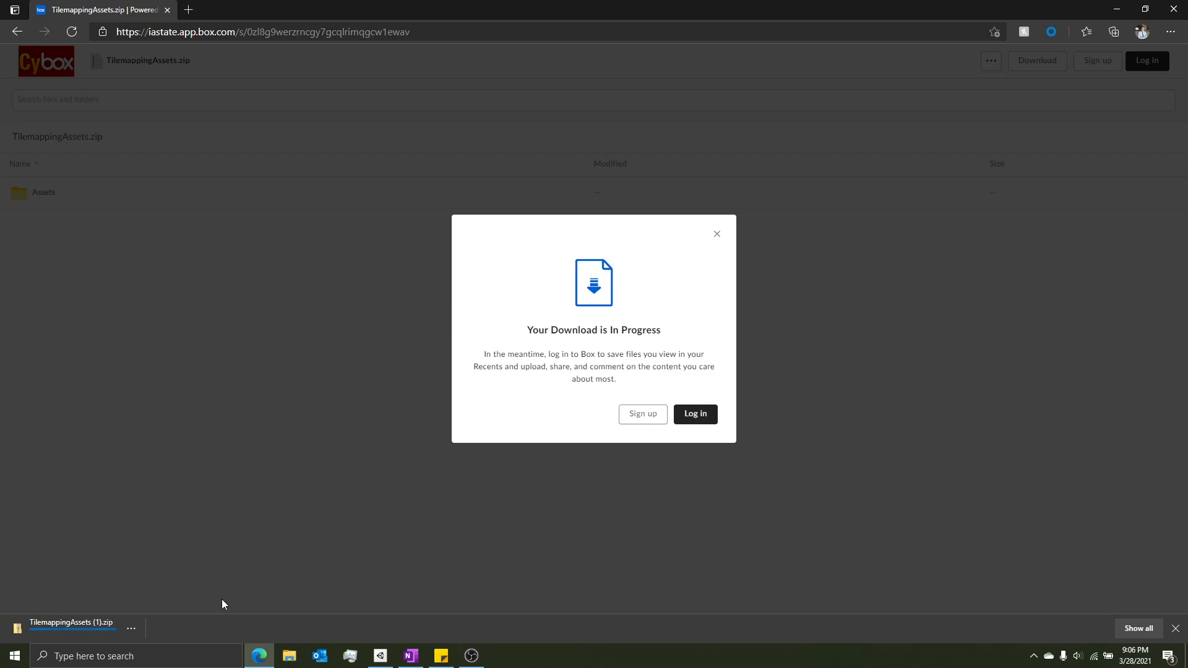
pyautogui.click(274, 471)
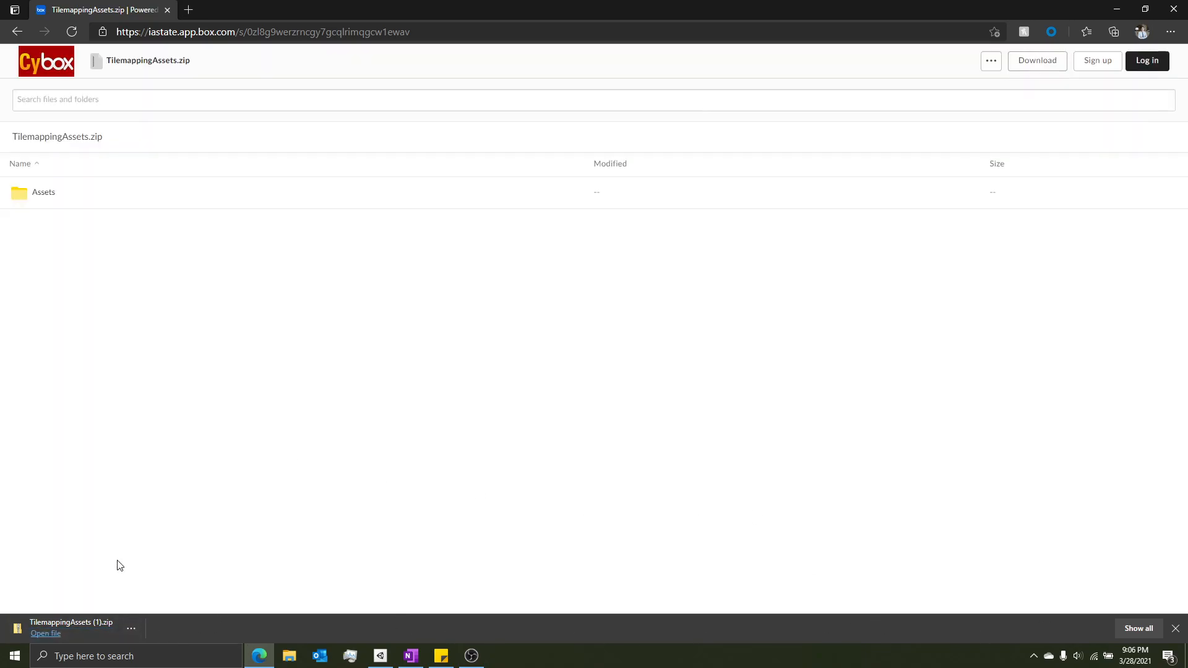
pyautogui.click(1175, 628)
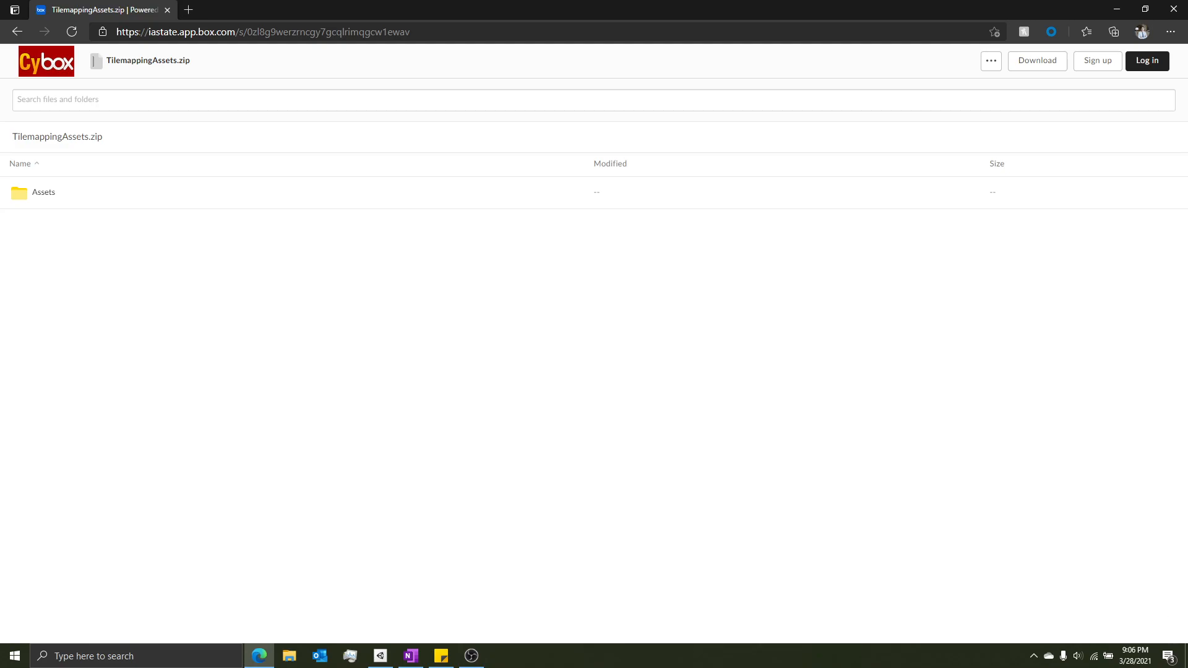
pyautogui.click(1175, 10)
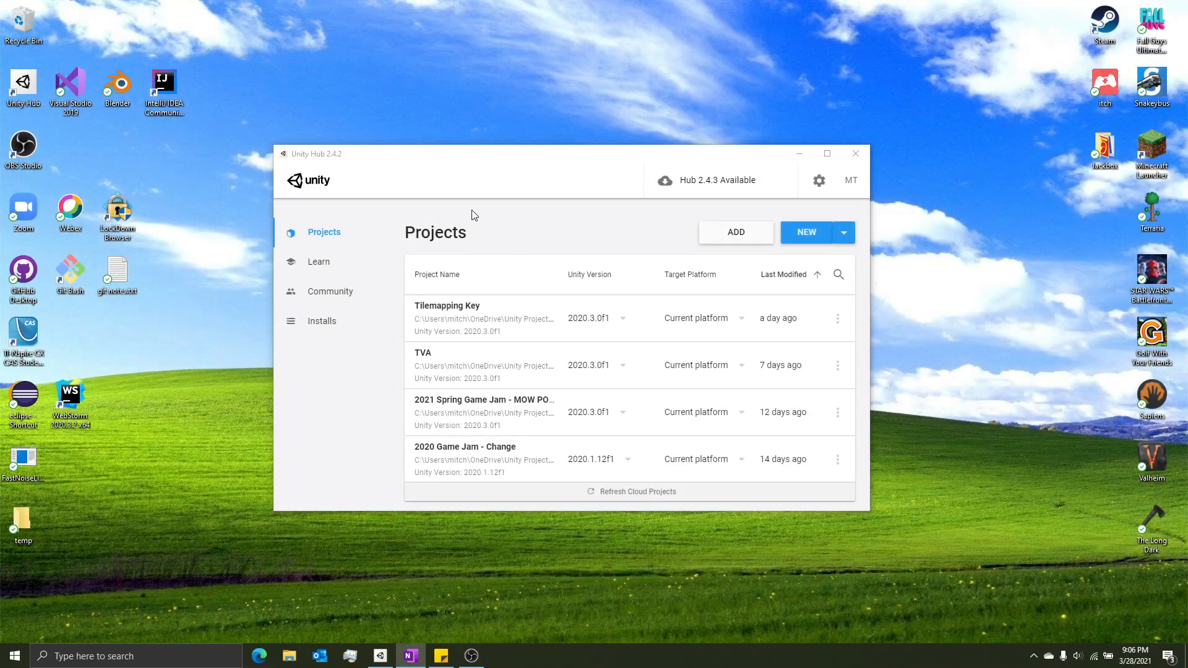
# Create a 2D project named Tile Mapping Tutorial with Unity version 2020.3.0f1 in Unity Hub
pyautogui.click(477, 157)
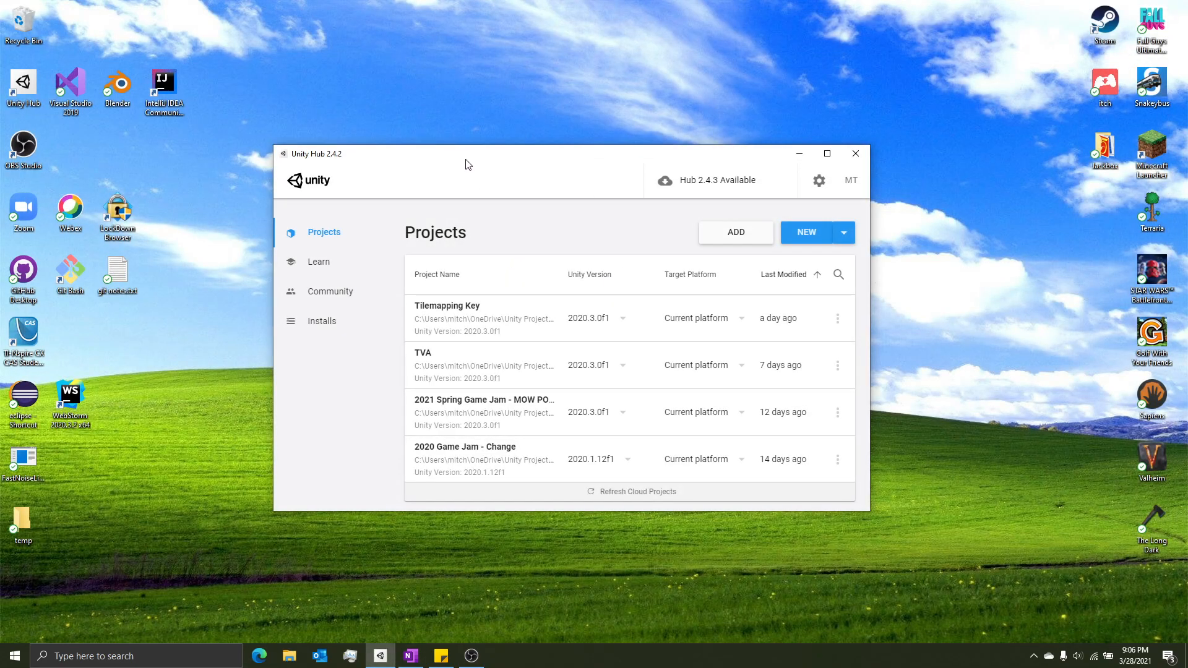
pyautogui.moveTo(461, 162)
pyautogui.mouseDown()
pyautogui.moveTo(411, 149)
pyautogui.moveTo(470, 166)
pyautogui.mouseUp()
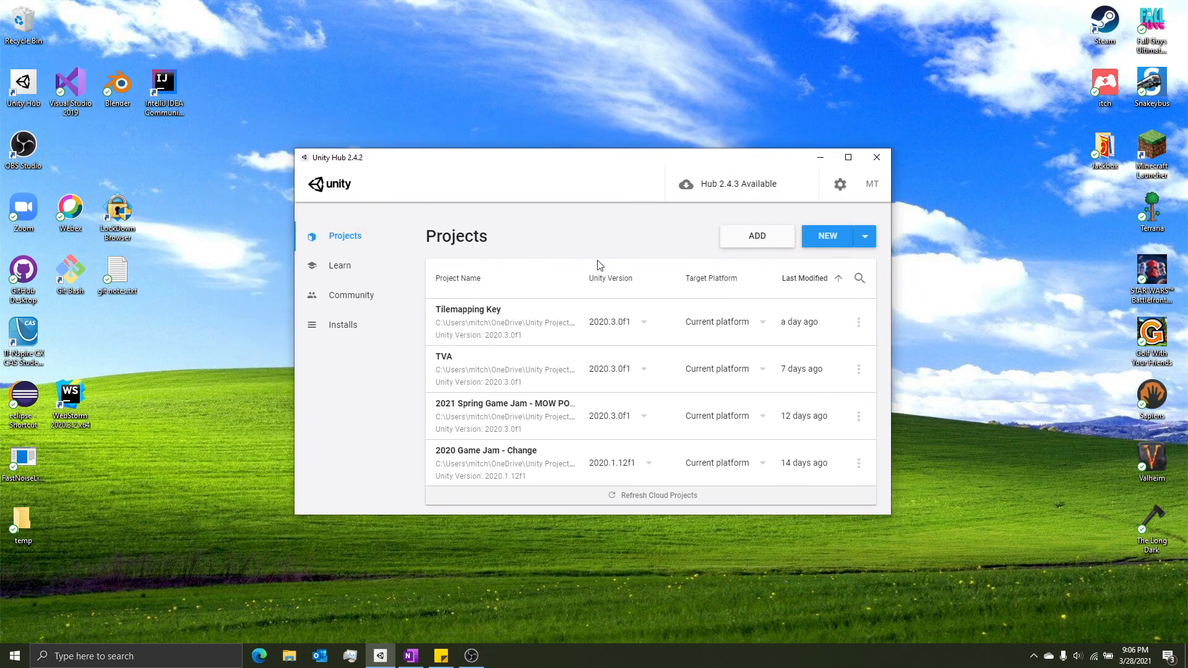
pyautogui.click(862, 237)
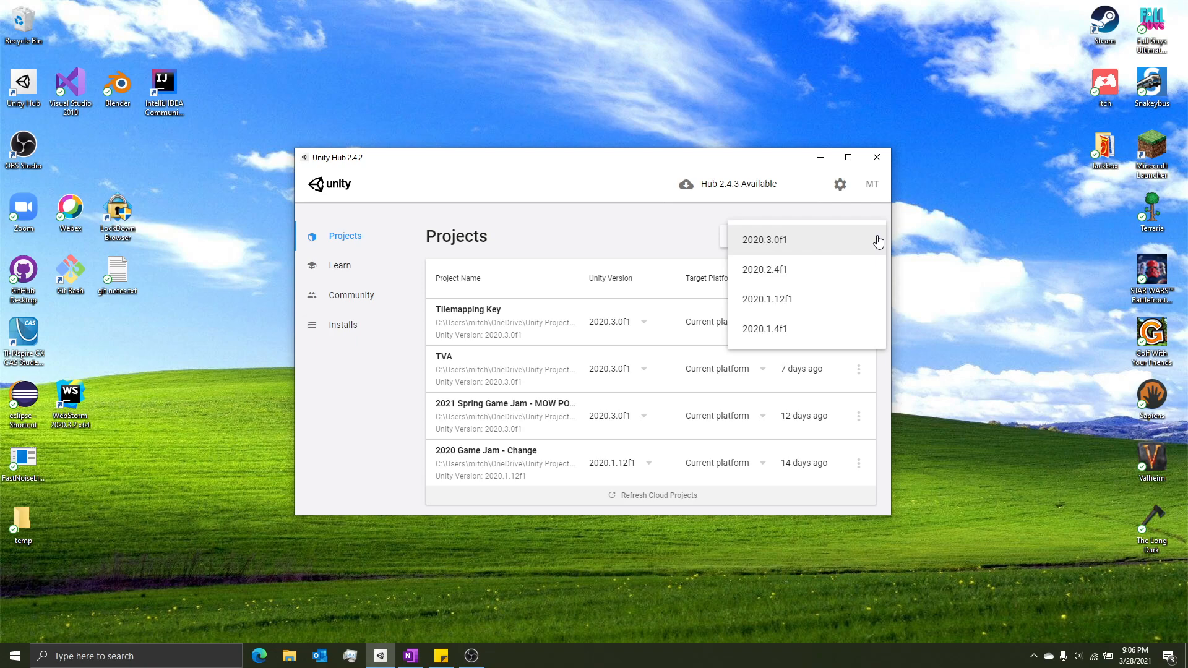
pyautogui.click(878, 237)
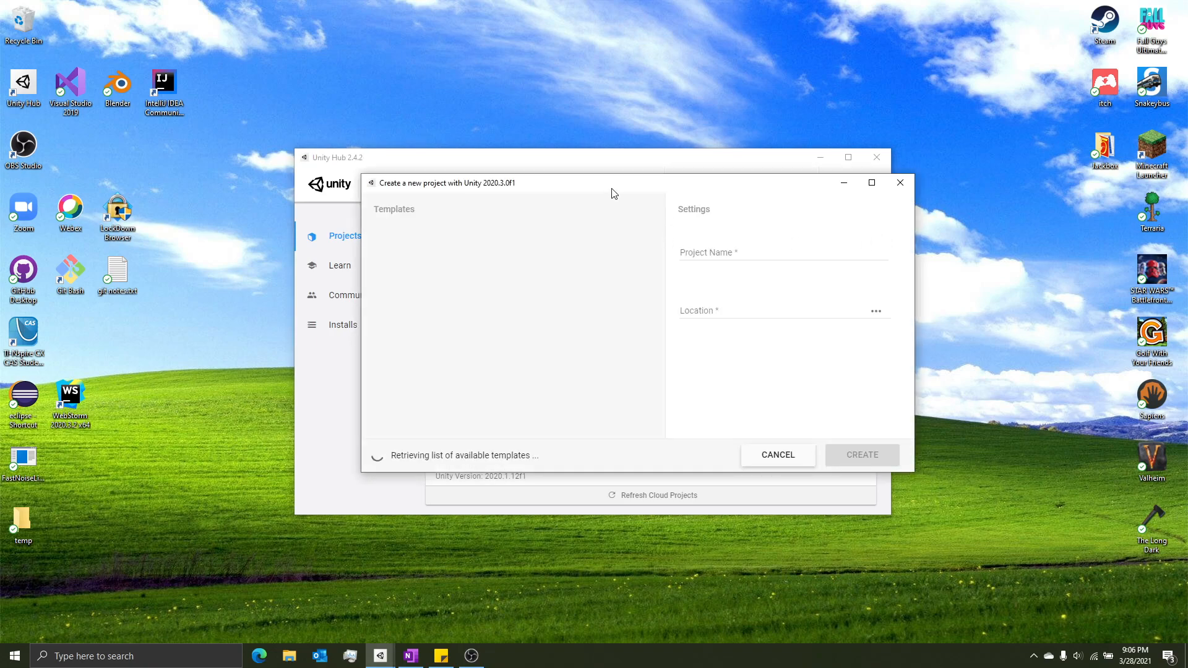
pyautogui.click(693, 257)
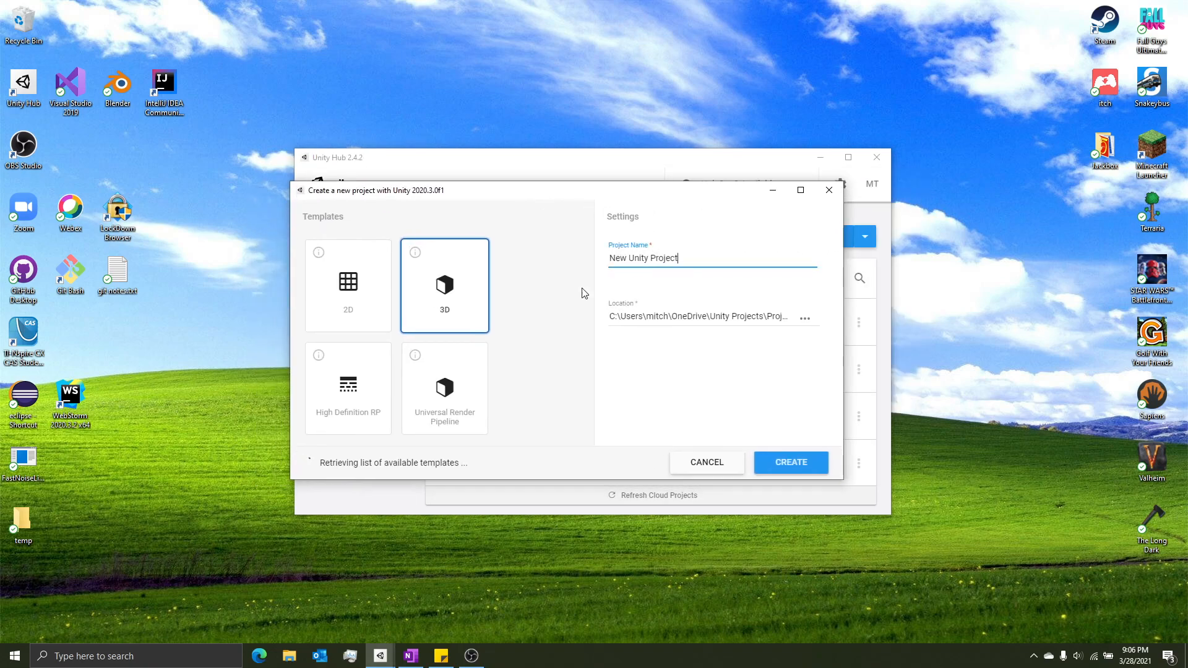
pyautogui.click(368, 295)
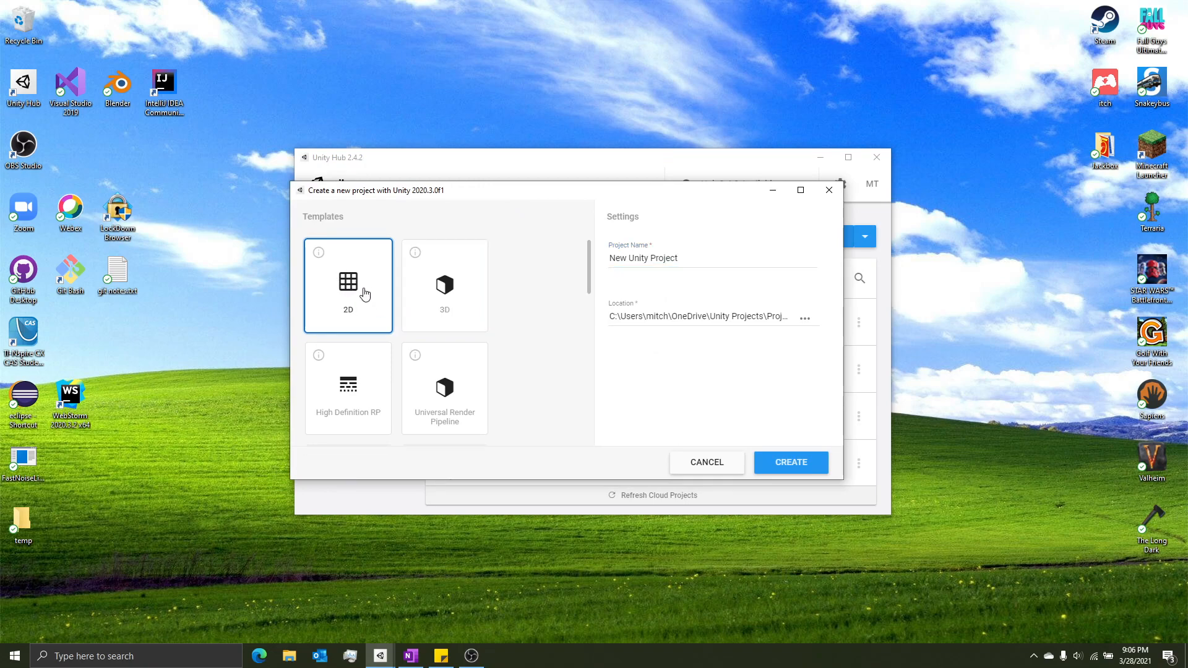
pyautogui.click(732, 258)
pyautogui.moveTo(732, 258); pyautogui.dragTo(610, 259)
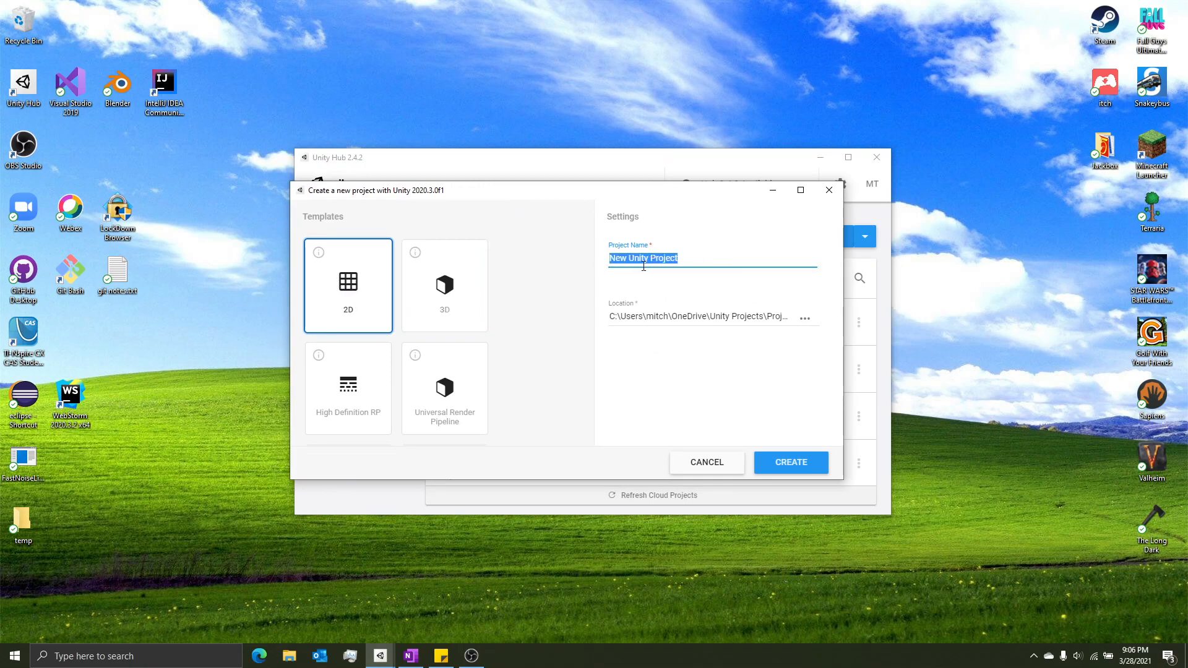
pyautogui.write('Tile Mapping Tutorial')
pyautogui.click(774, 389)
pyautogui.click(783, 463)
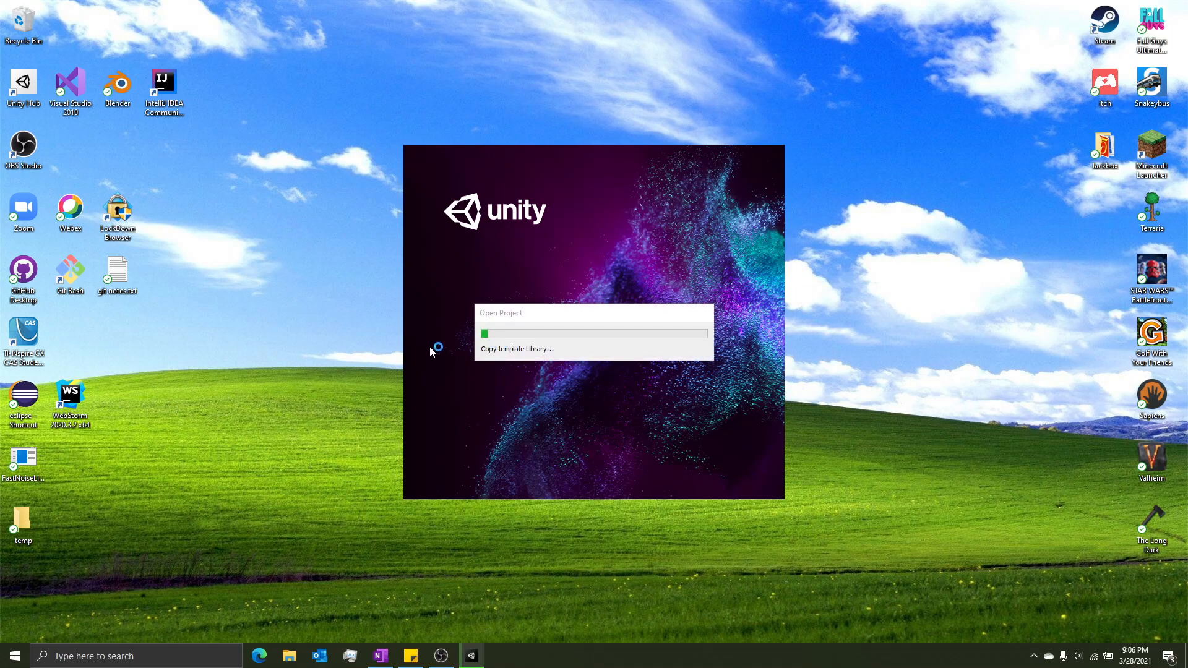
pyautogui.click(450, 656)
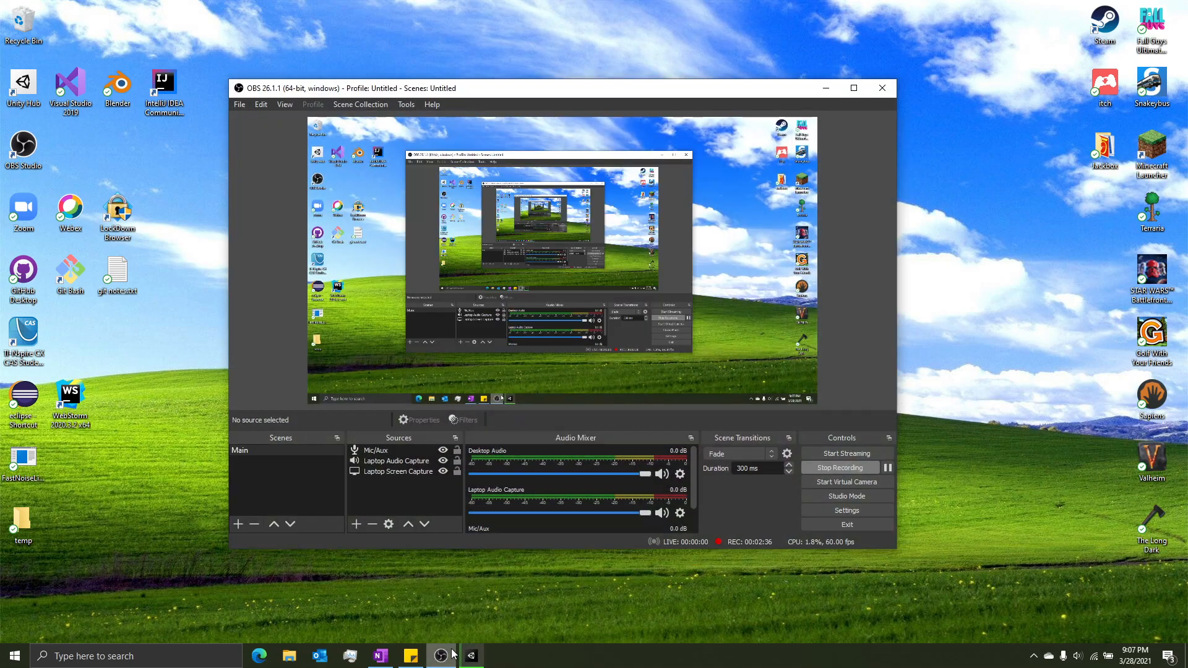
pyautogui.click(451, 654)
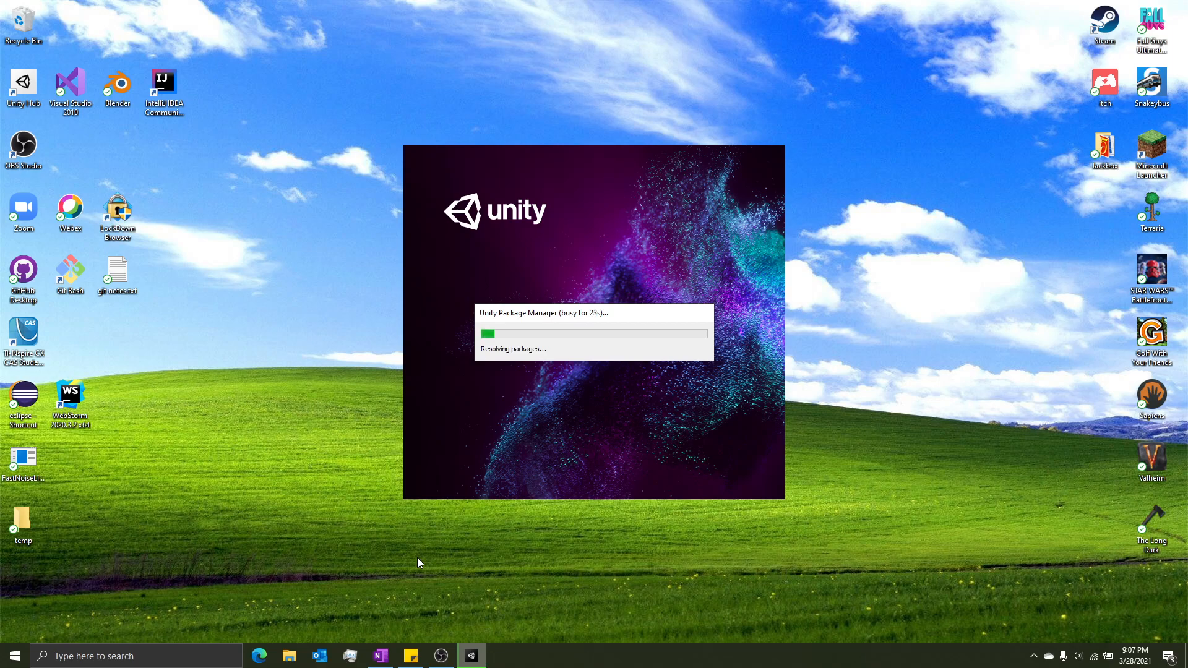
pyautogui.click(442, 656)
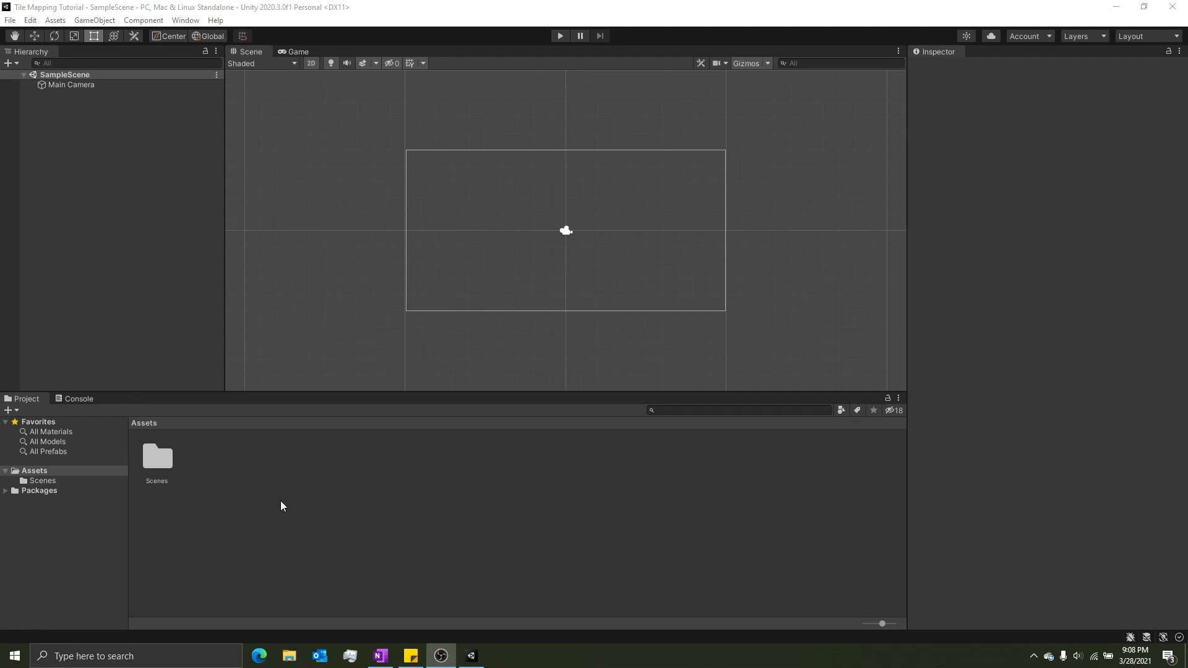
pyautogui.click(53, 481)
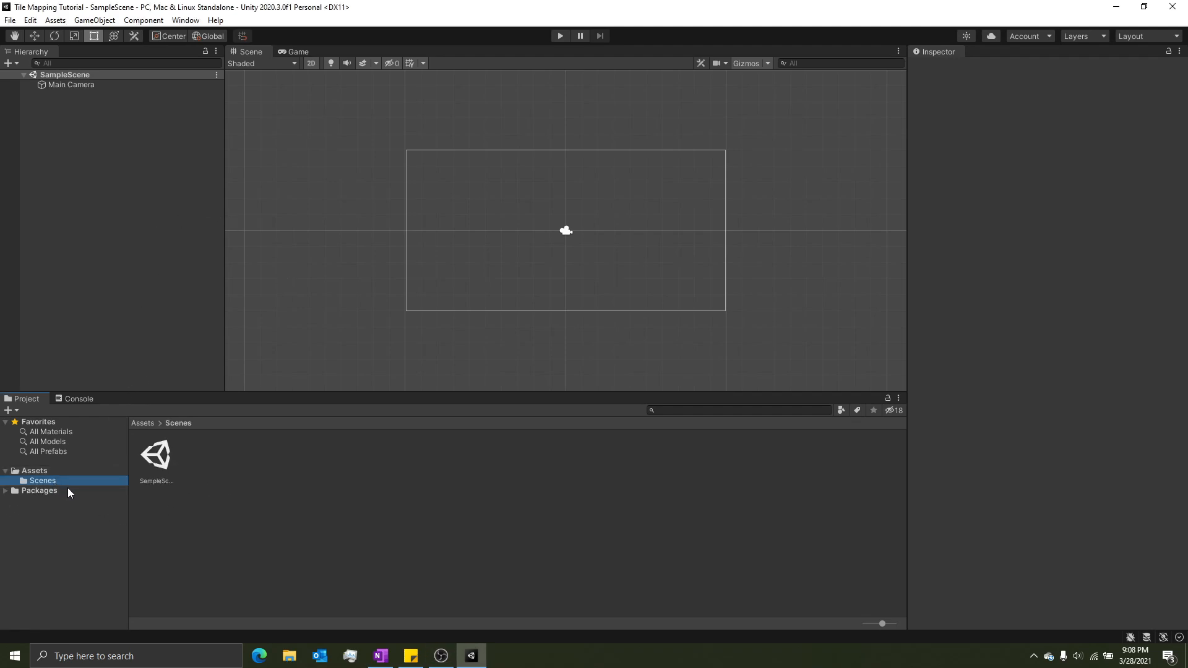
pyautogui.click(48, 472)
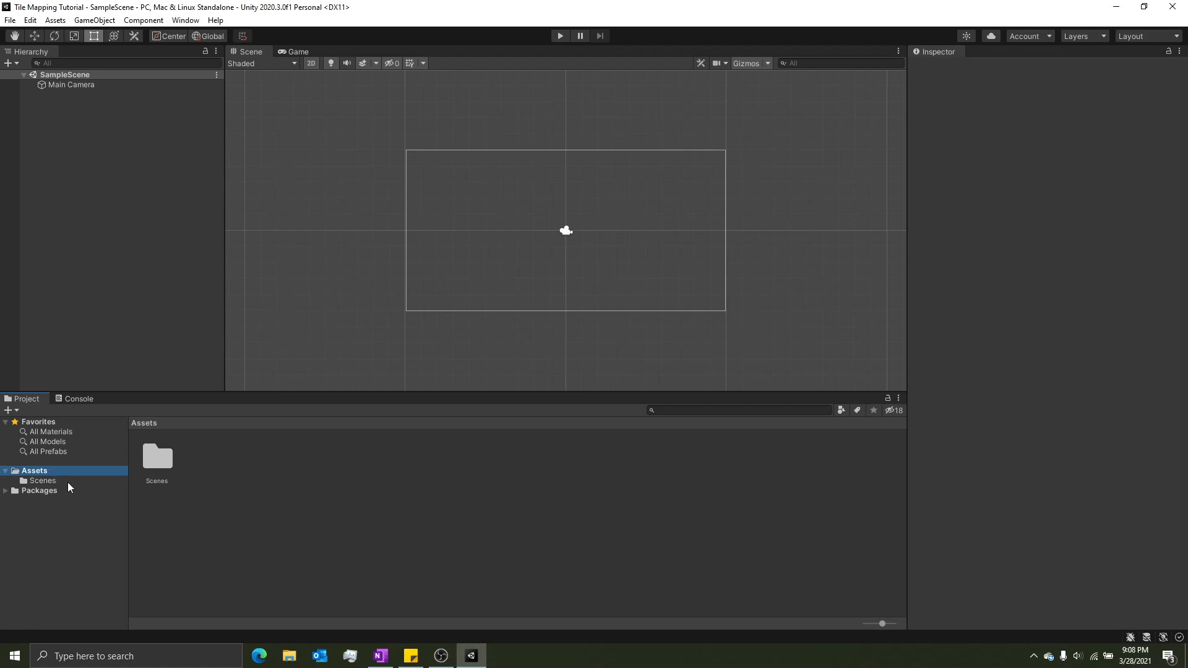
pyautogui.click(68, 482)
pyautogui.click(68, 471)
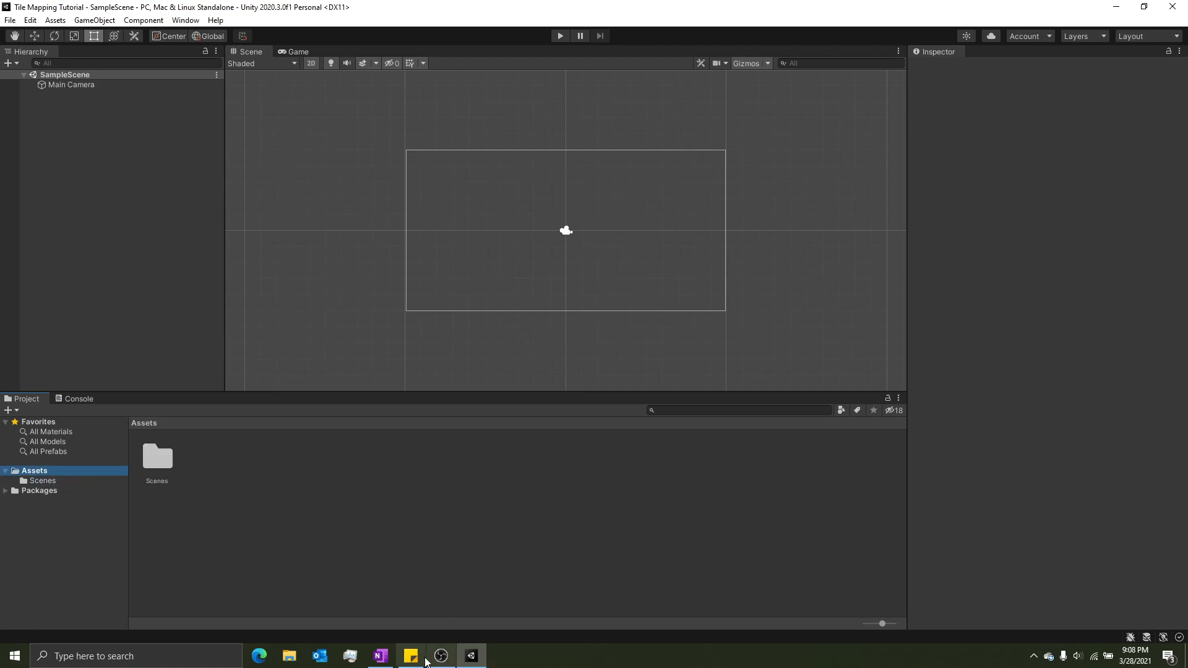
# Switch to File Explorer and extract TilemappingAssets (1).zip in the Downloads folder
pyautogui.click(289, 656)
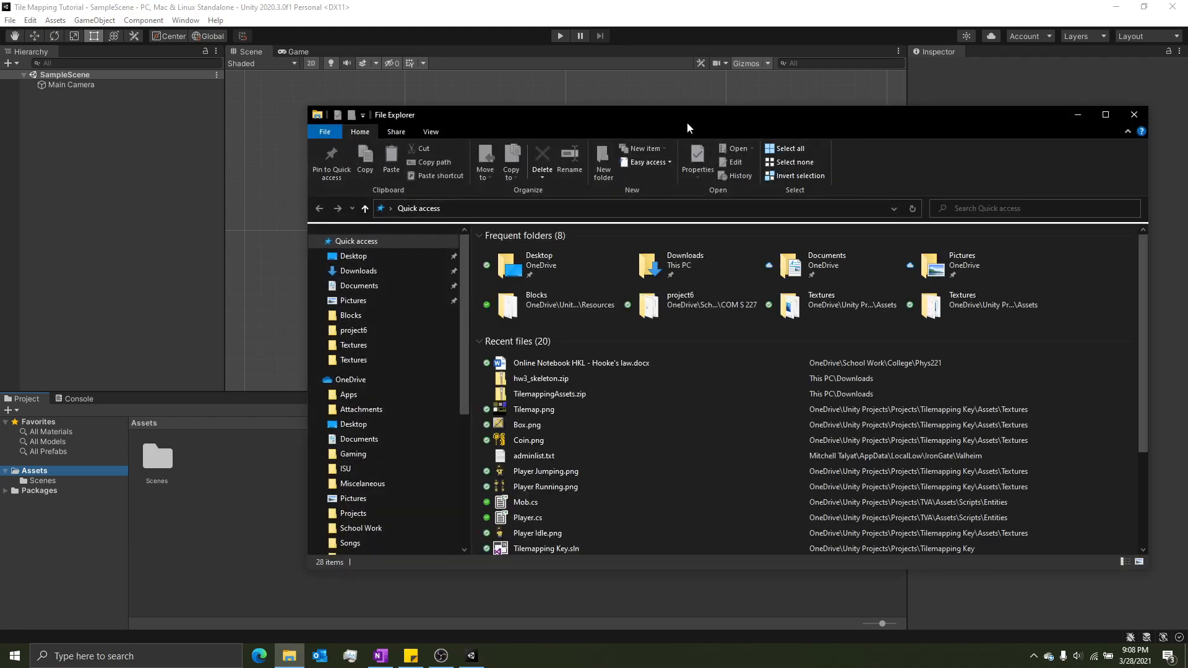
pyautogui.moveTo(687, 122); pyautogui.dragTo(616, 116)
pyautogui.doubleClick(591, 259)
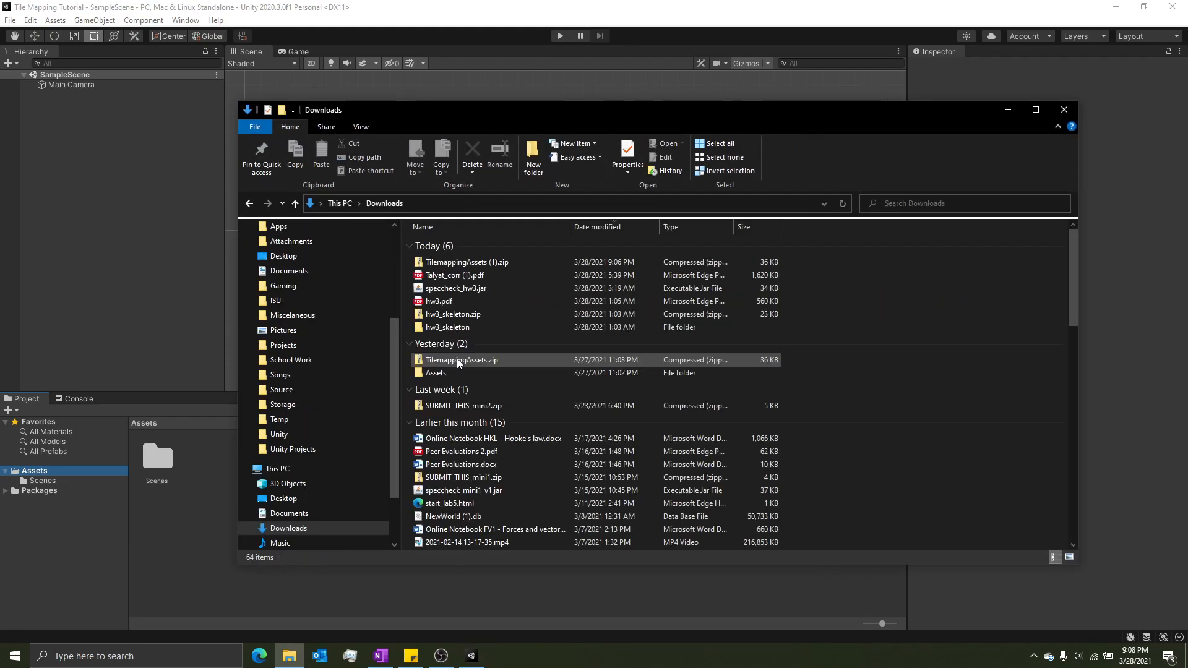
pyautogui.moveTo(490, 123); pyautogui.dragTo(558, 123)
pyautogui.click(548, 263)
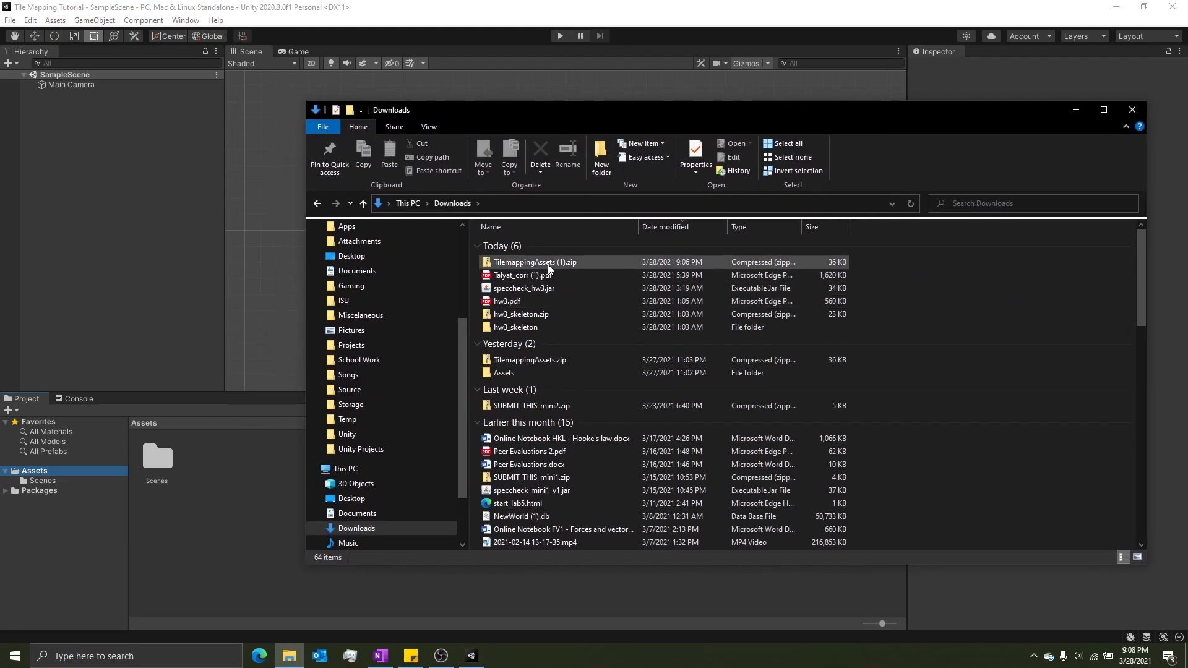
pyautogui.rightClick(547, 266)
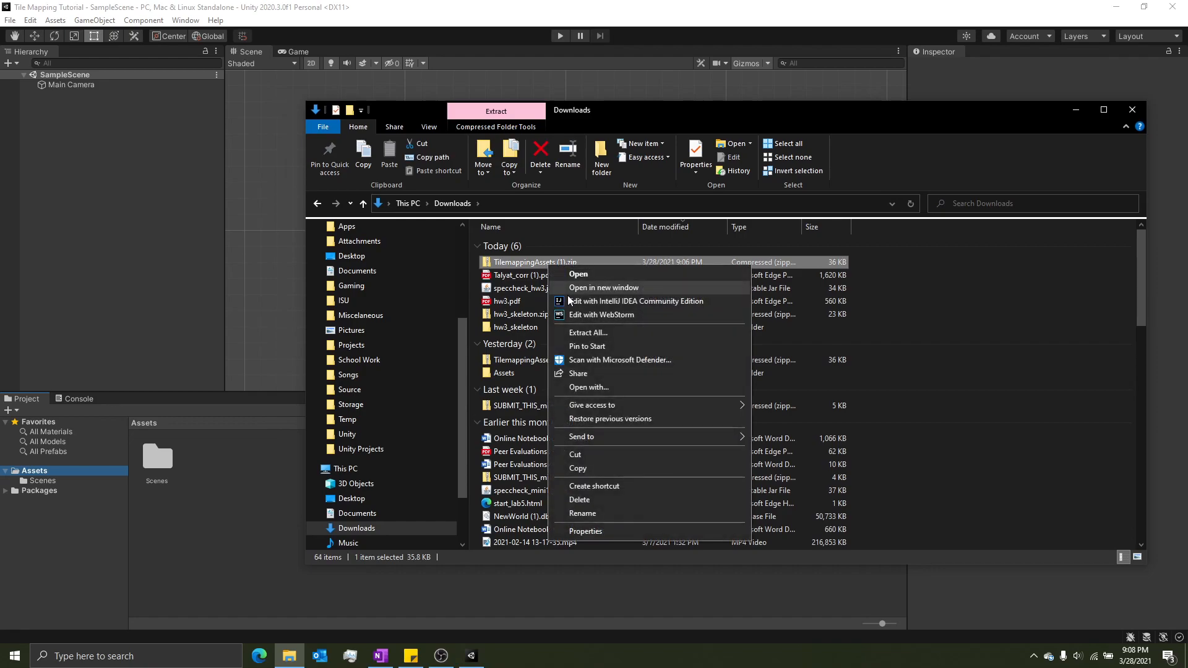
pyautogui.click(588, 334)
pyautogui.click(705, 447)
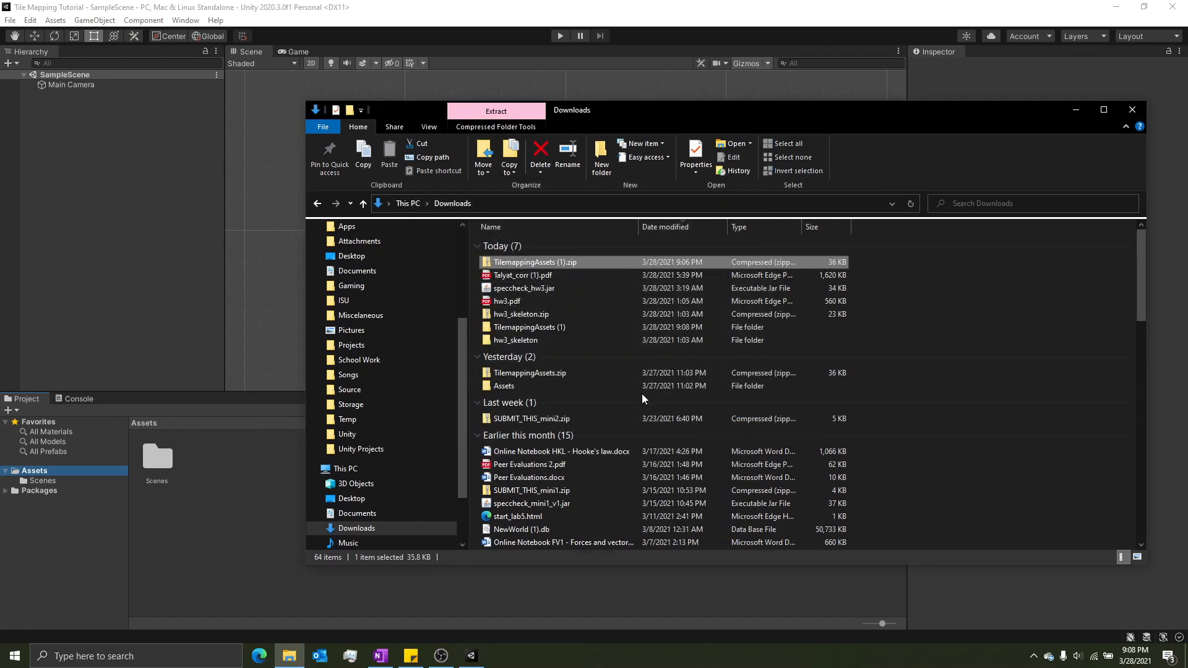
# Import the Animations, Materials, Prefabs, Scripts and Textures folders from the extracted asset pack into the Unity project's Assets folder
pyautogui.doubleClick(547, 328)
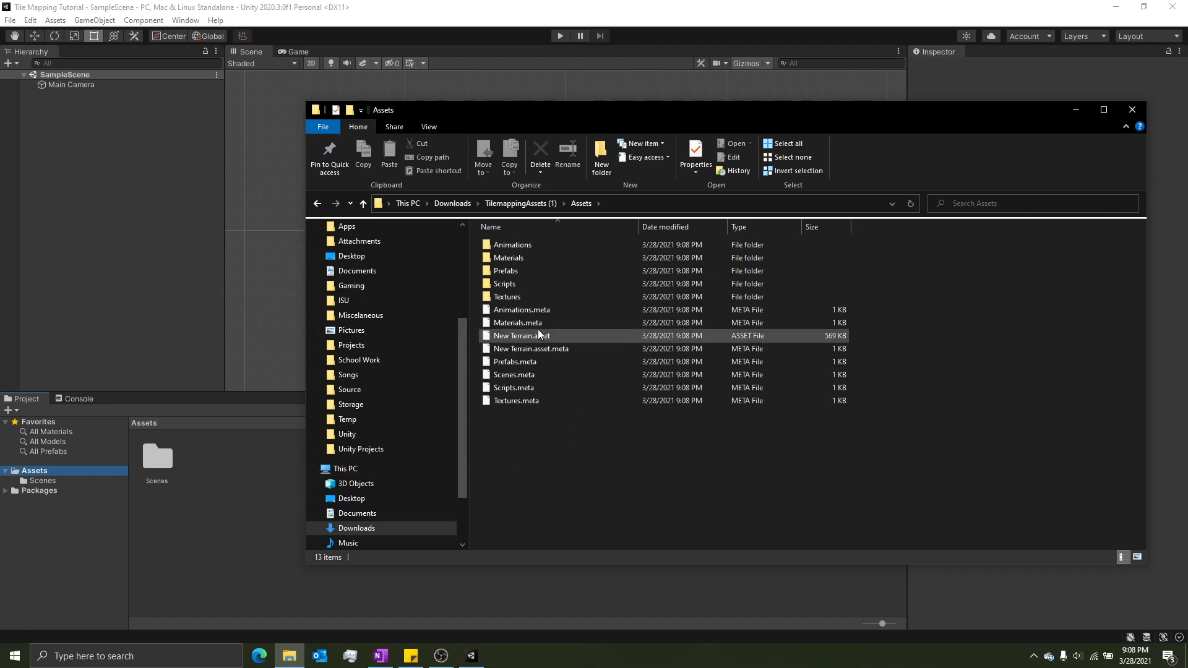
pyautogui.click(521, 245)
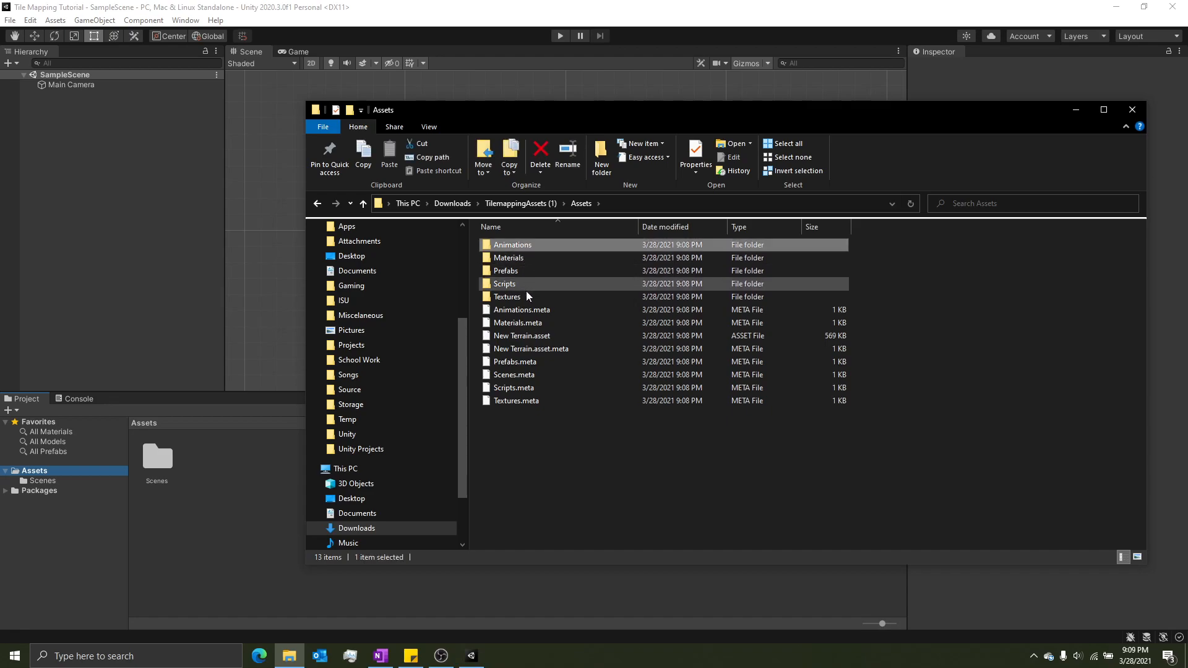
pyautogui.keyDown('shift'); pyautogui.click(528, 297); pyautogui.keyUp('shift')
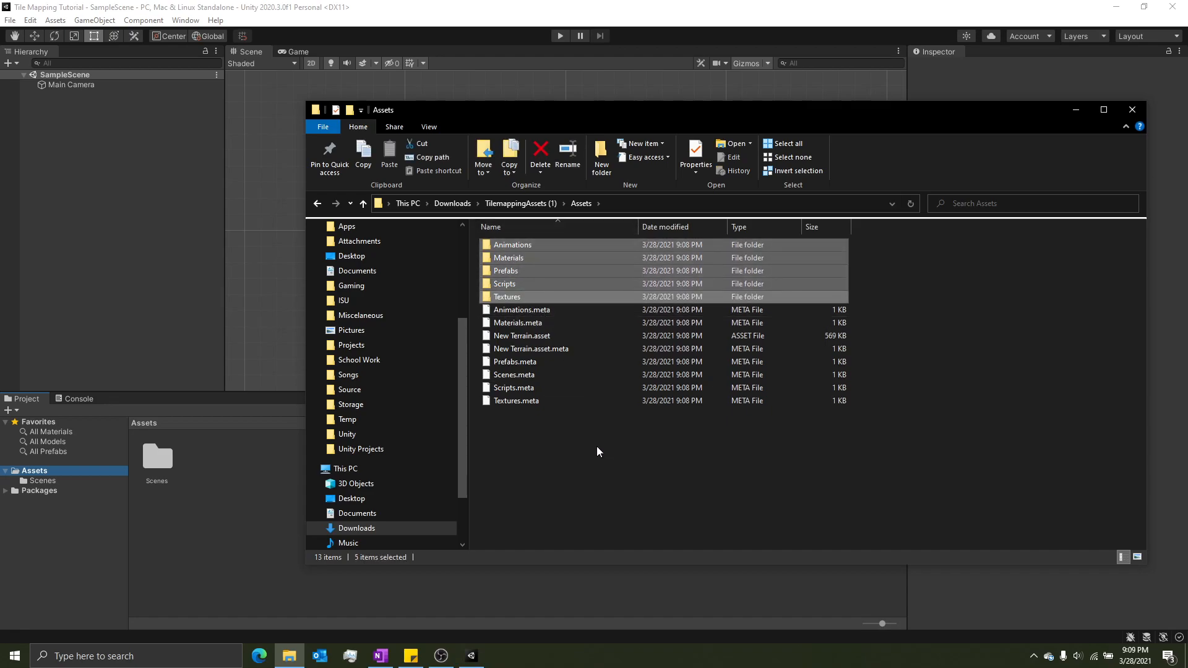
pyautogui.click(596, 447)
pyautogui.click(521, 246)
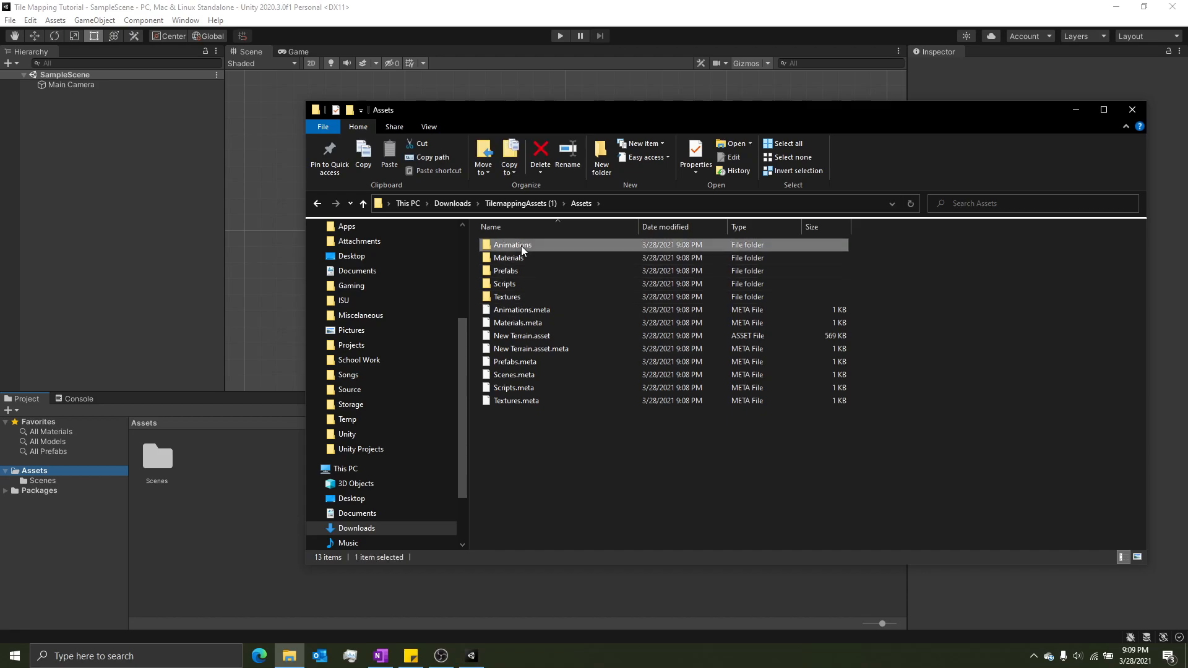
pyautogui.keyDown('shift'); pyautogui.click(536, 301); pyautogui.keyUp('shift')
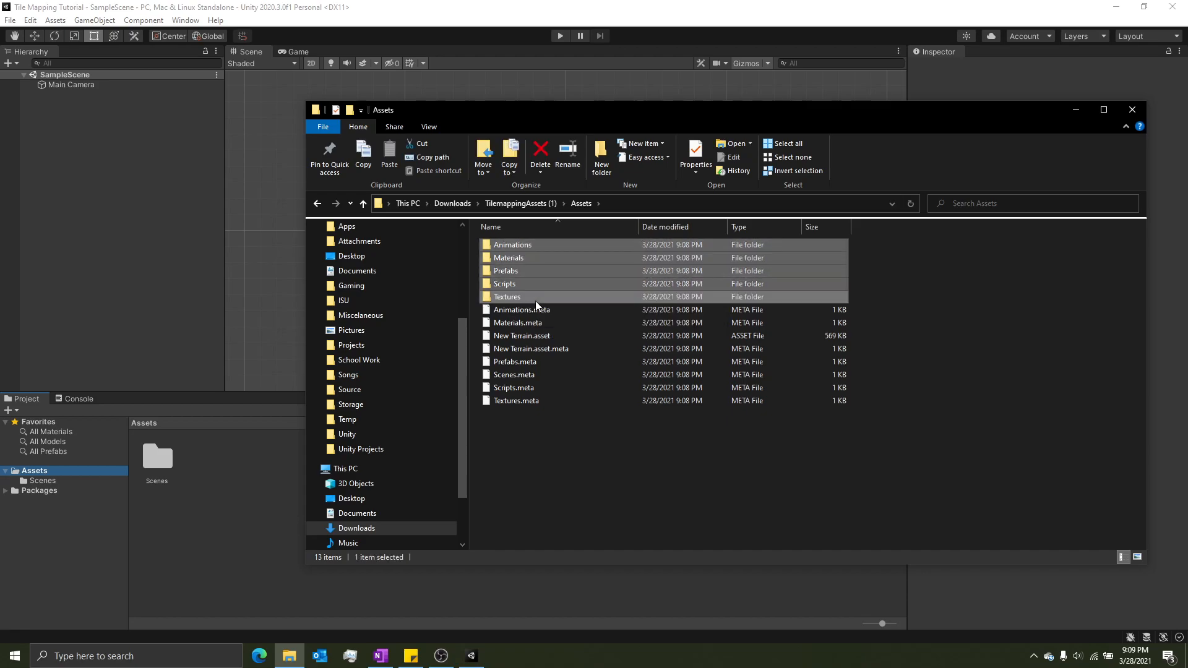
pyautogui.moveTo(526, 270); pyautogui.dragTo(64, 476)
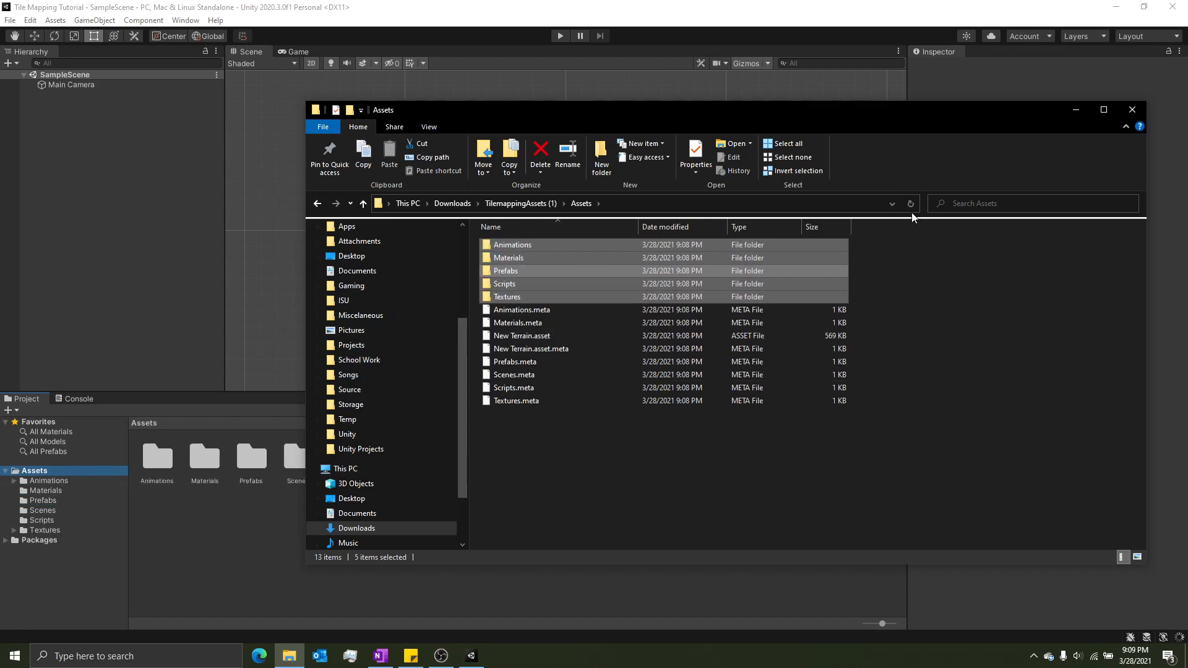
# Close File Explorer, look into the imported Animations and Palettes folders, and open the project's Textures folder
pyautogui.click(1132, 110)
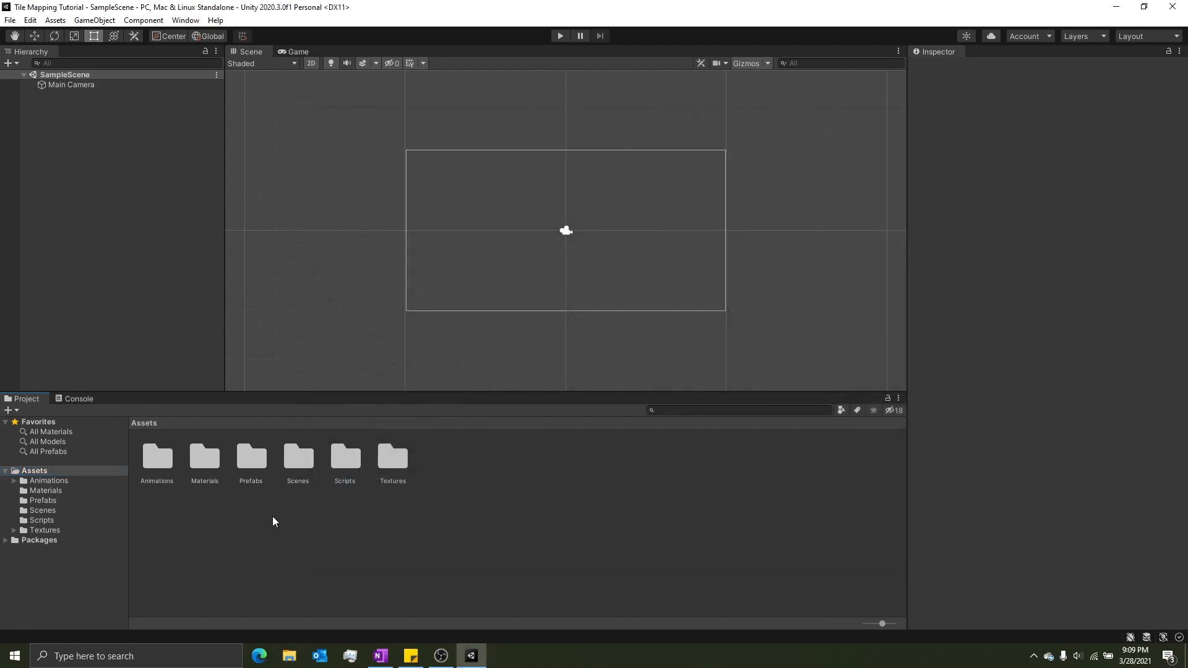
pyautogui.doubleClick(160, 462)
pyautogui.click(35, 470)
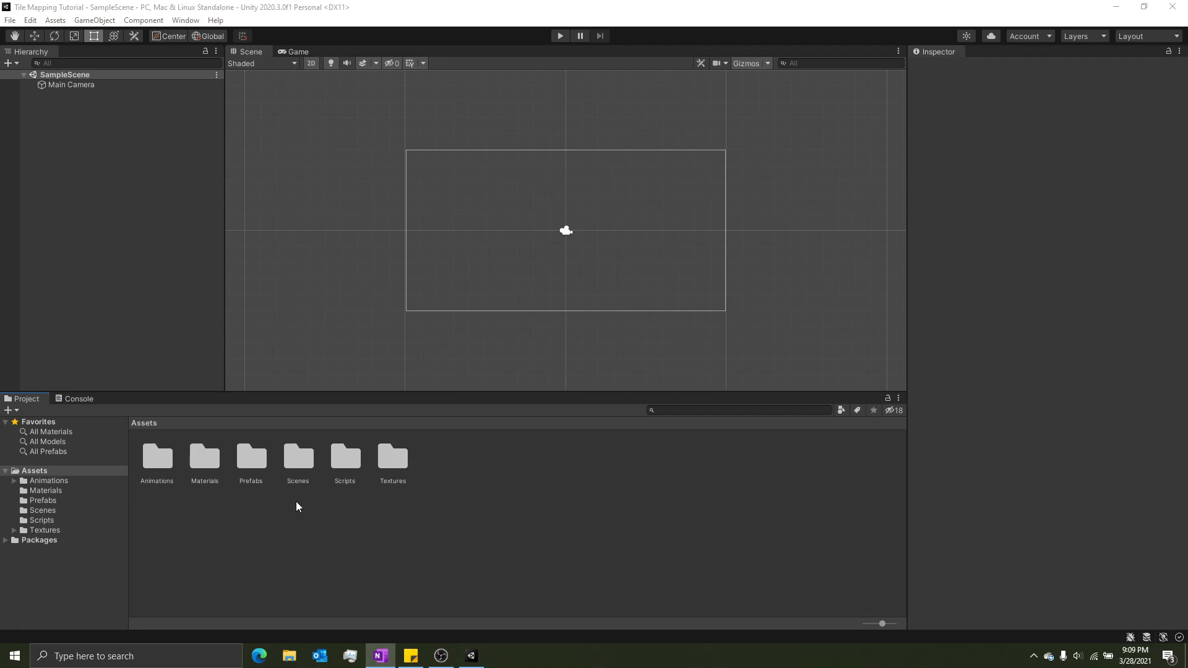
pyautogui.click(391, 469)
pyautogui.doubleClick(391, 469)
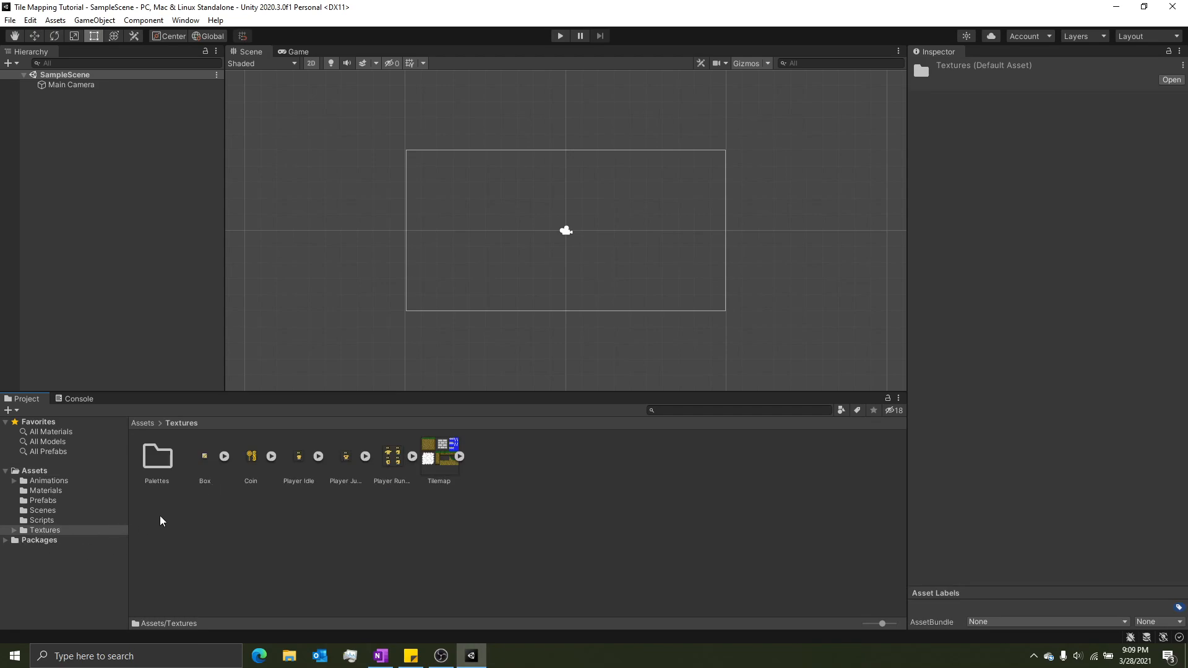
pyautogui.doubleClick(160, 481)
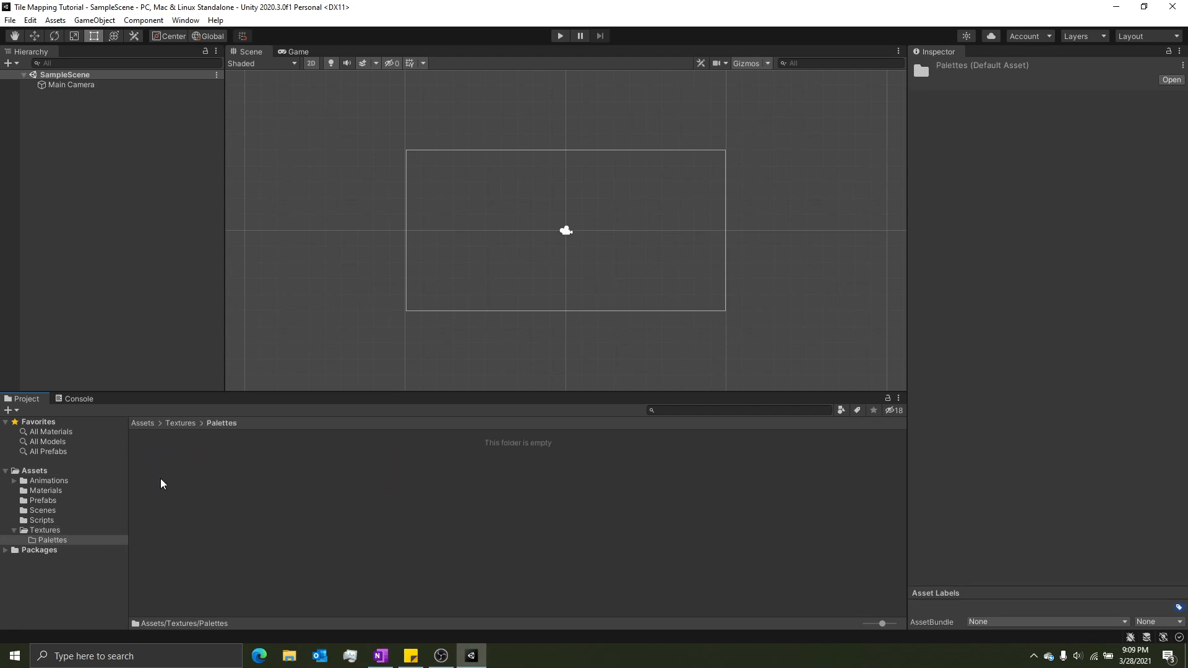
pyautogui.click(52, 531)
pyautogui.click(298, 509)
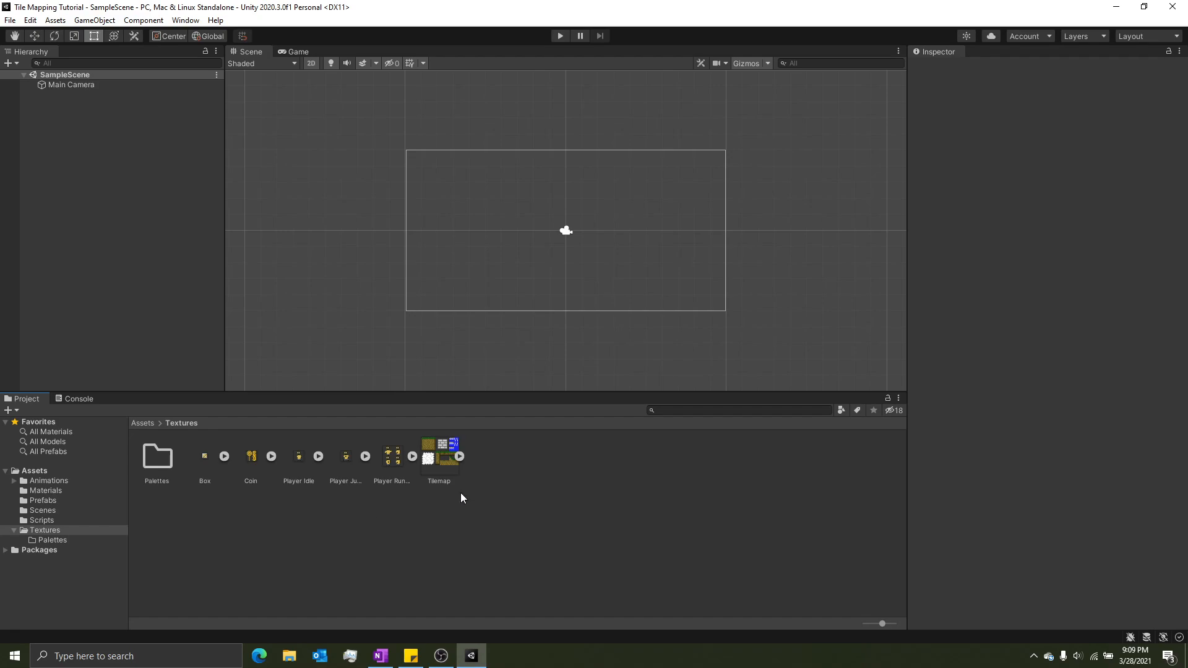
# Select the Tilemap texture and examine its individual sliced sprites and import settings
pyautogui.click(459, 457)
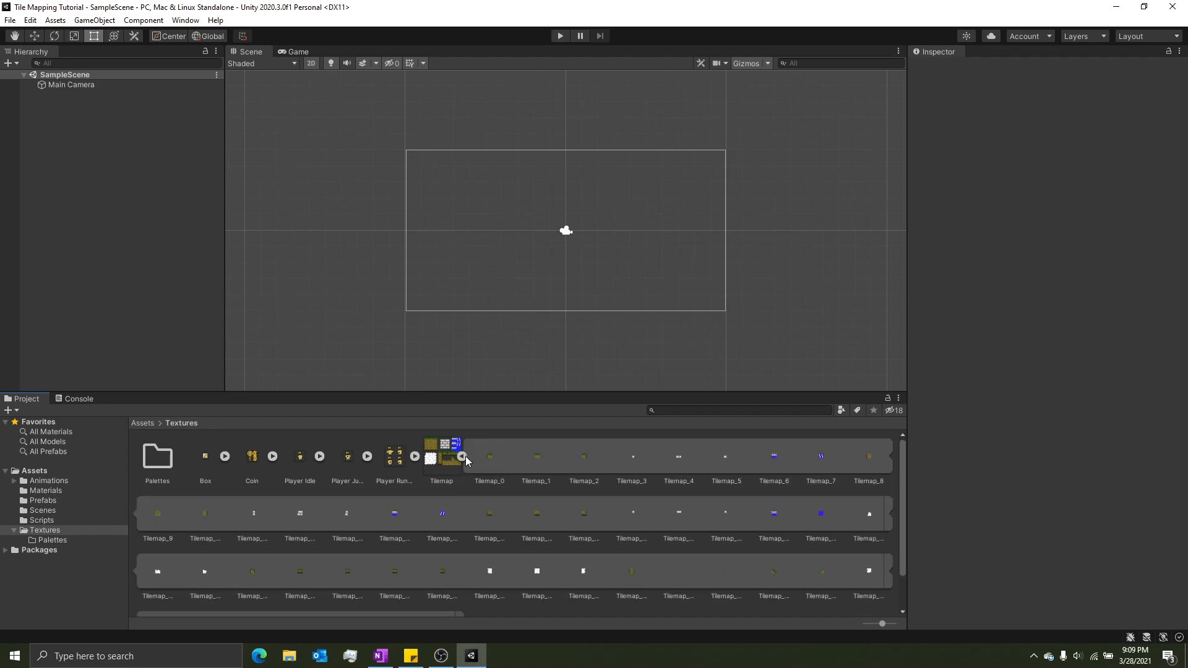
pyautogui.click(463, 457)
pyautogui.click(448, 478)
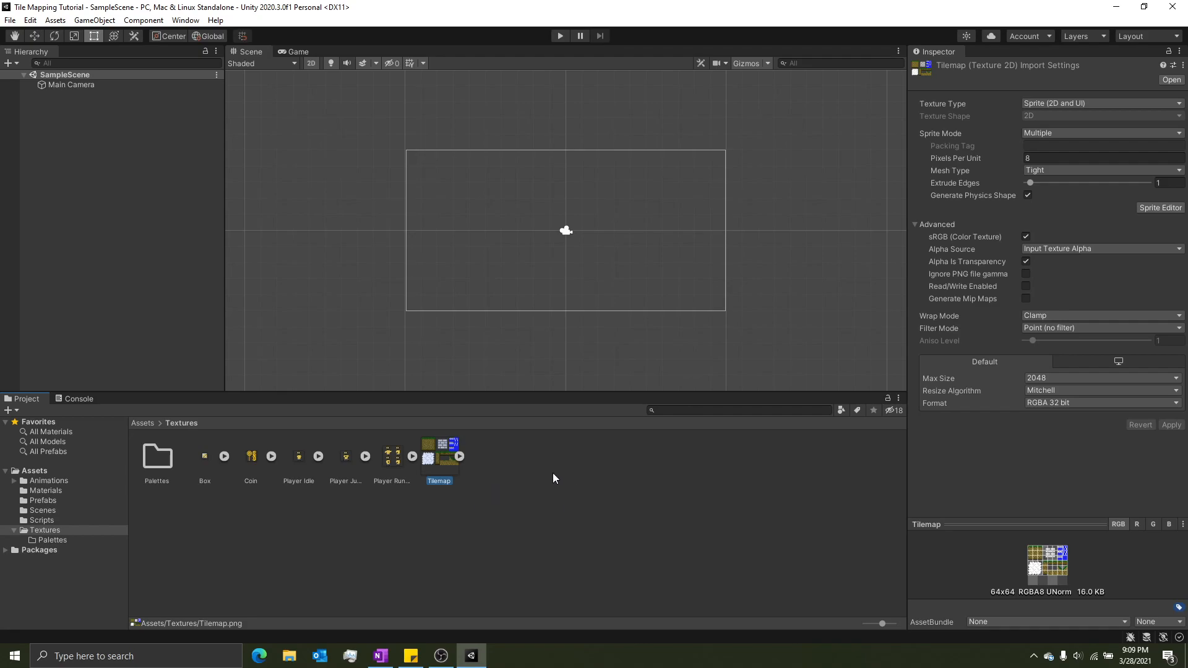
pyautogui.click(461, 456)
pyautogui.click(465, 457)
pyautogui.click(440, 462)
pyautogui.click(458, 455)
pyautogui.click(459, 457)
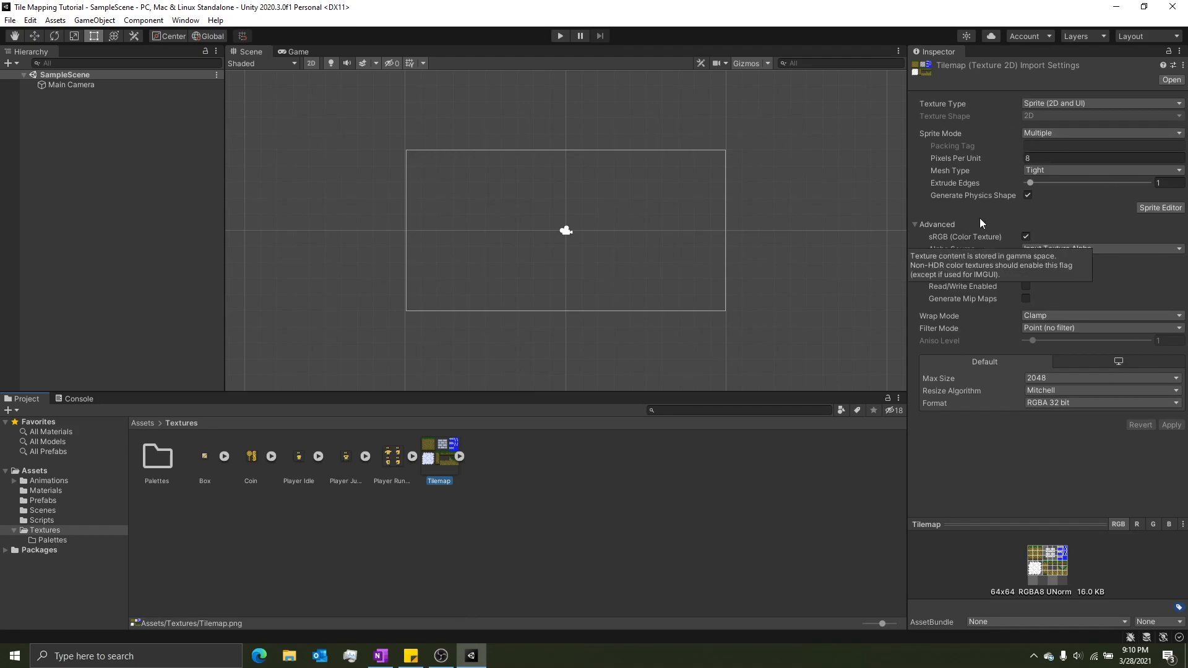
# Set the Tilemap texture's Sprite Mode to Single and check the sprite contained in it
pyautogui.click(1044, 134)
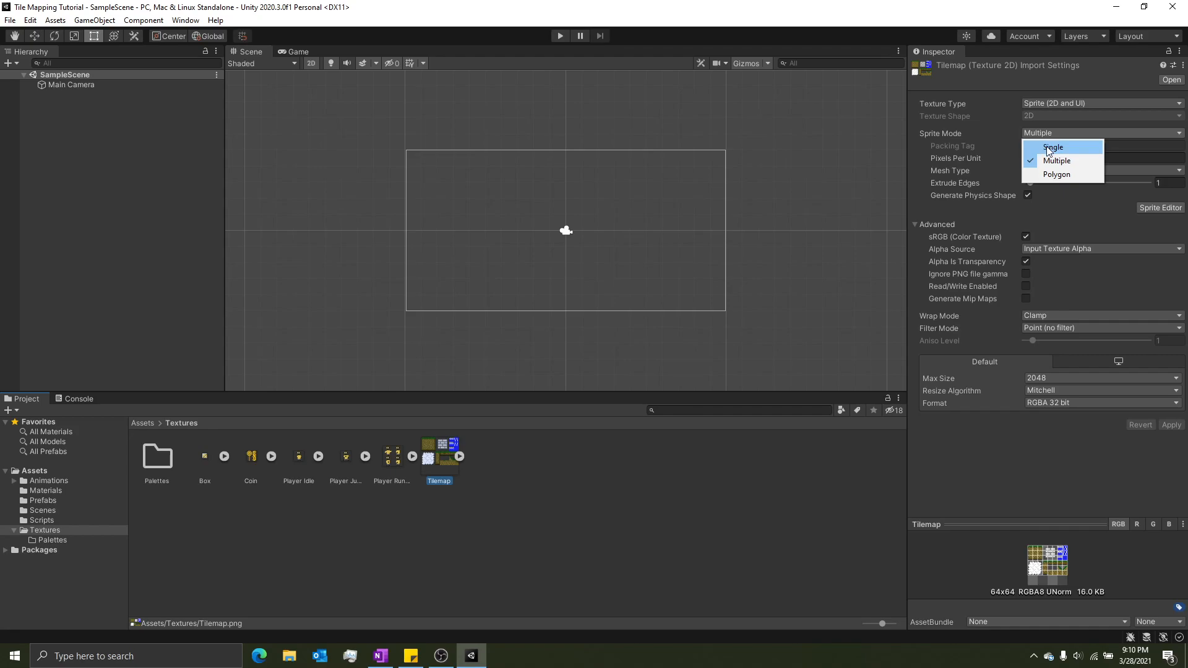
pyautogui.click(1049, 149)
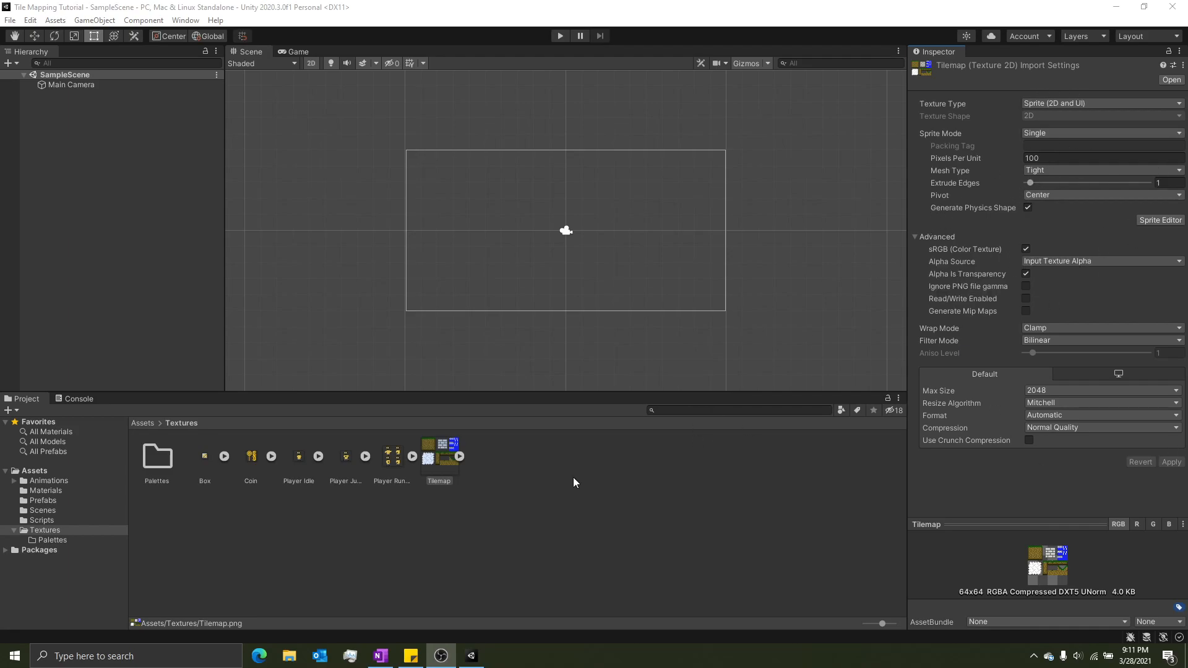
pyautogui.click(459, 458)
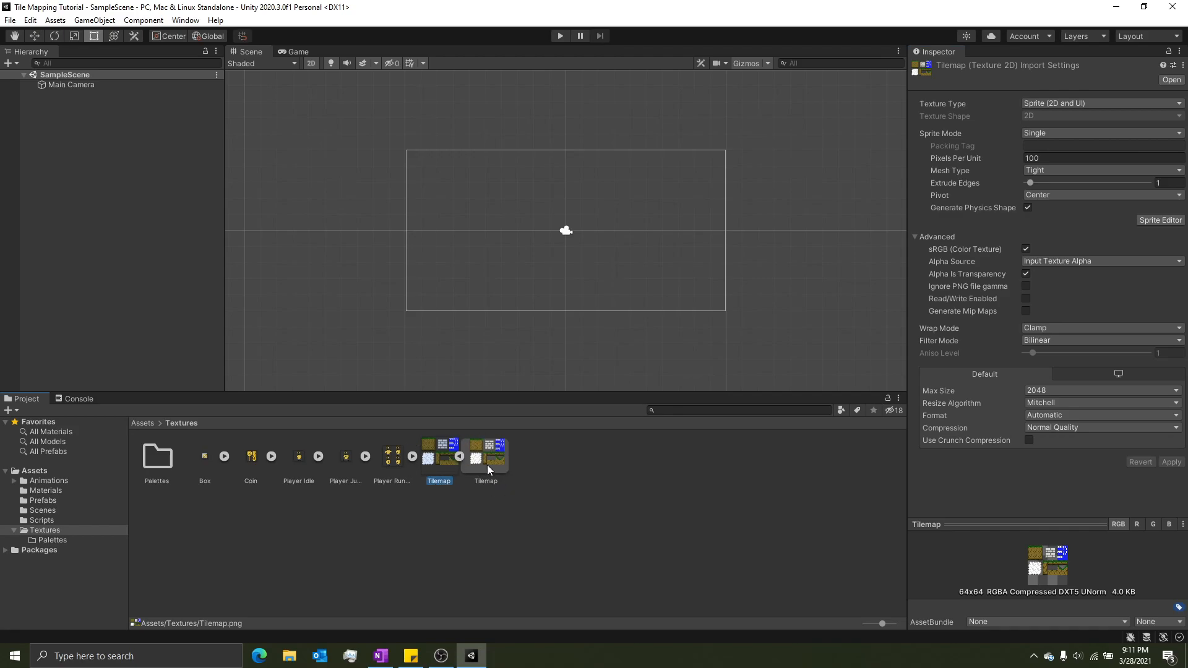
pyautogui.click(458, 456)
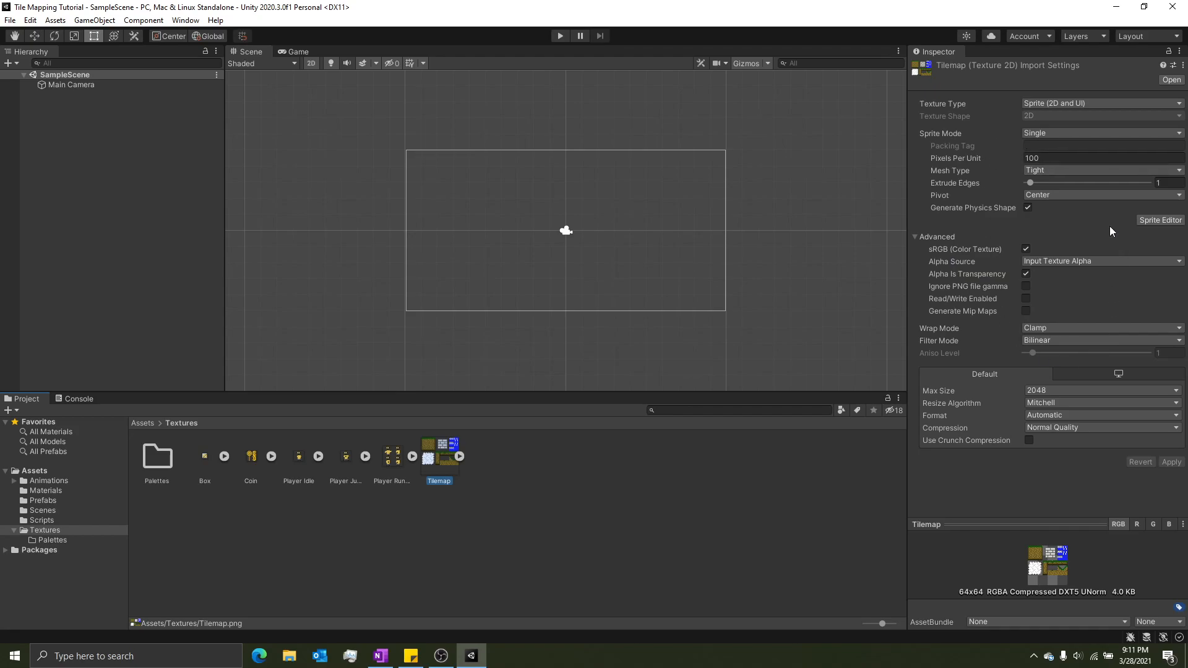
# Set the Tilemap texture's Sprite Mode to Multiple and apply the import settings
pyautogui.click(1048, 133)
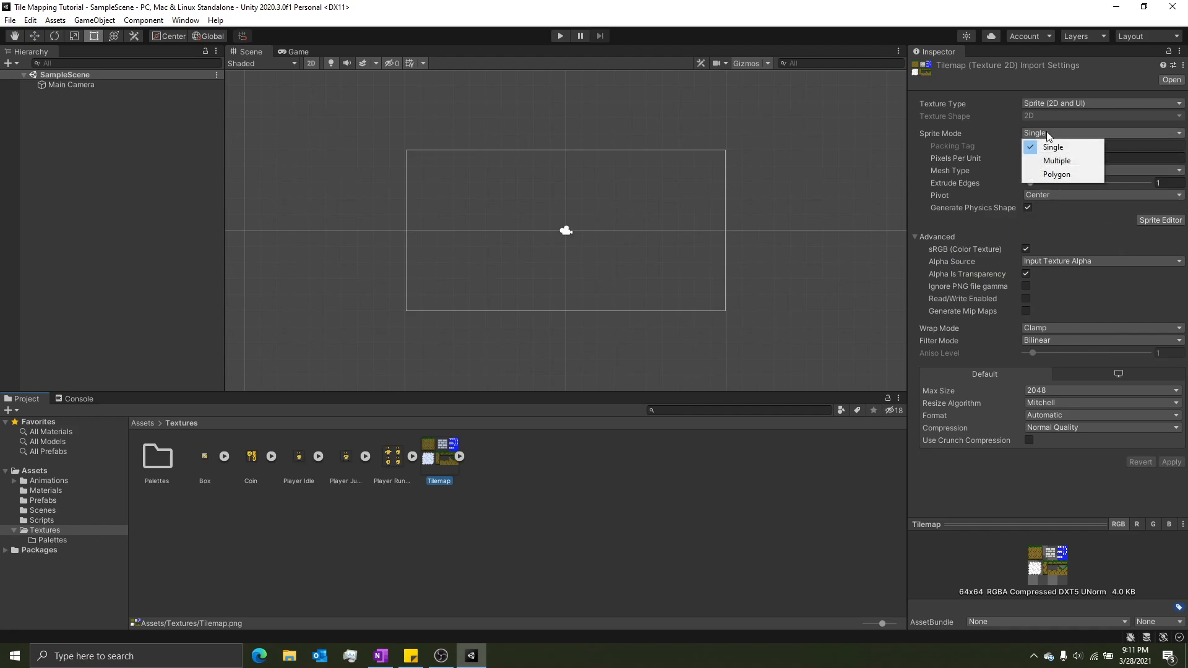
pyautogui.click(1056, 161)
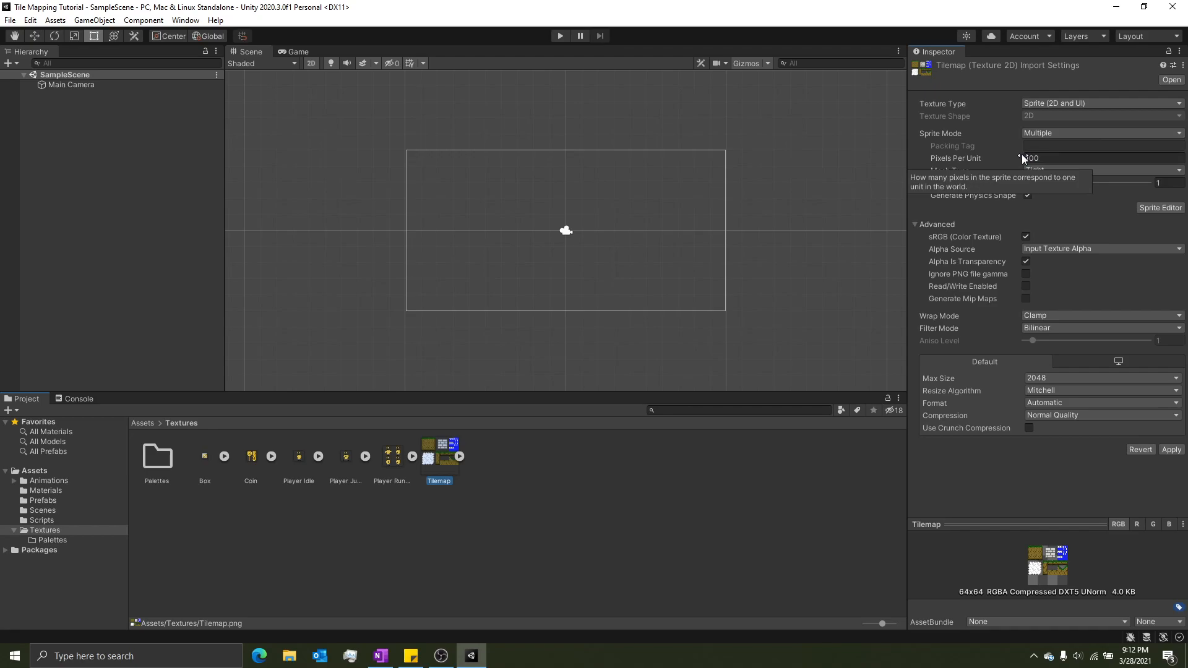
pyautogui.click(1180, 449)
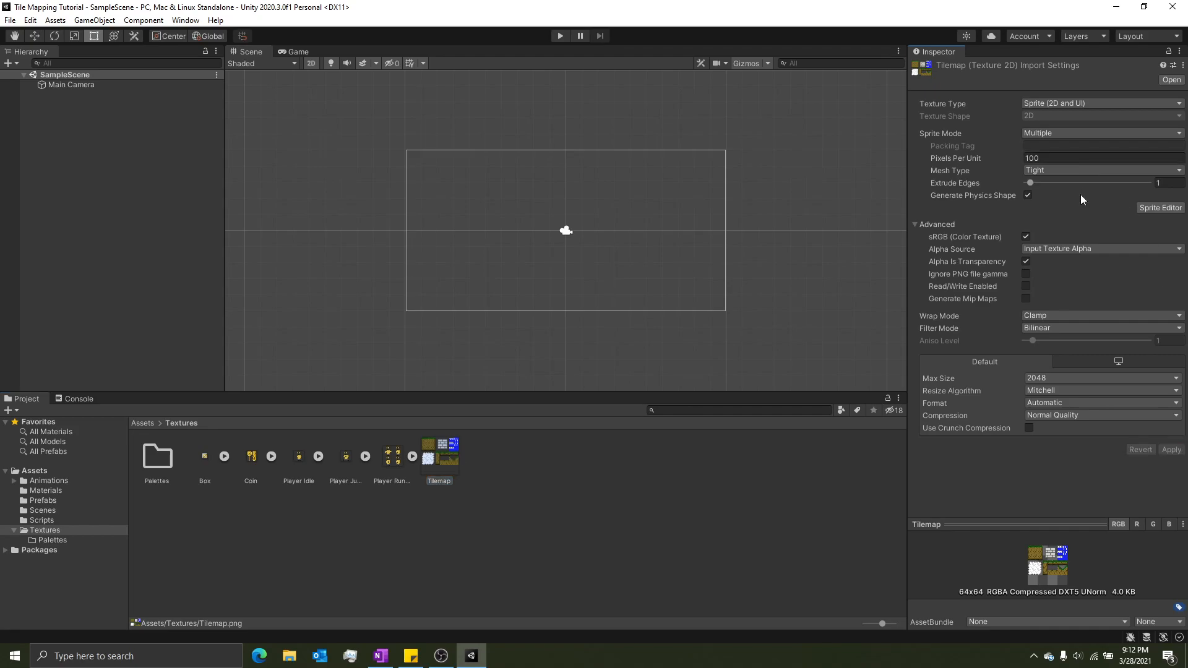
# Inspect the Tilemap texture's pixels up close in the Sprite Editor and close the editor
pyautogui.click(1155, 208)
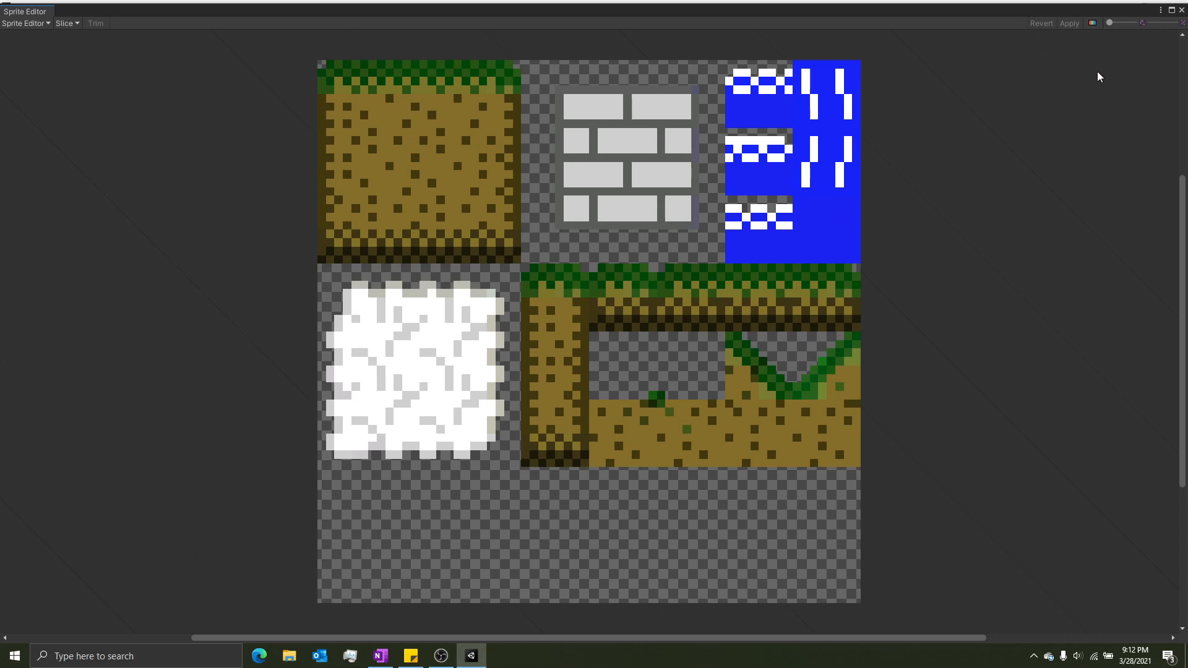
pyautogui.click(1182, 10)
pyautogui.click(1149, 209)
pyautogui.scroll(5, 541, 285)
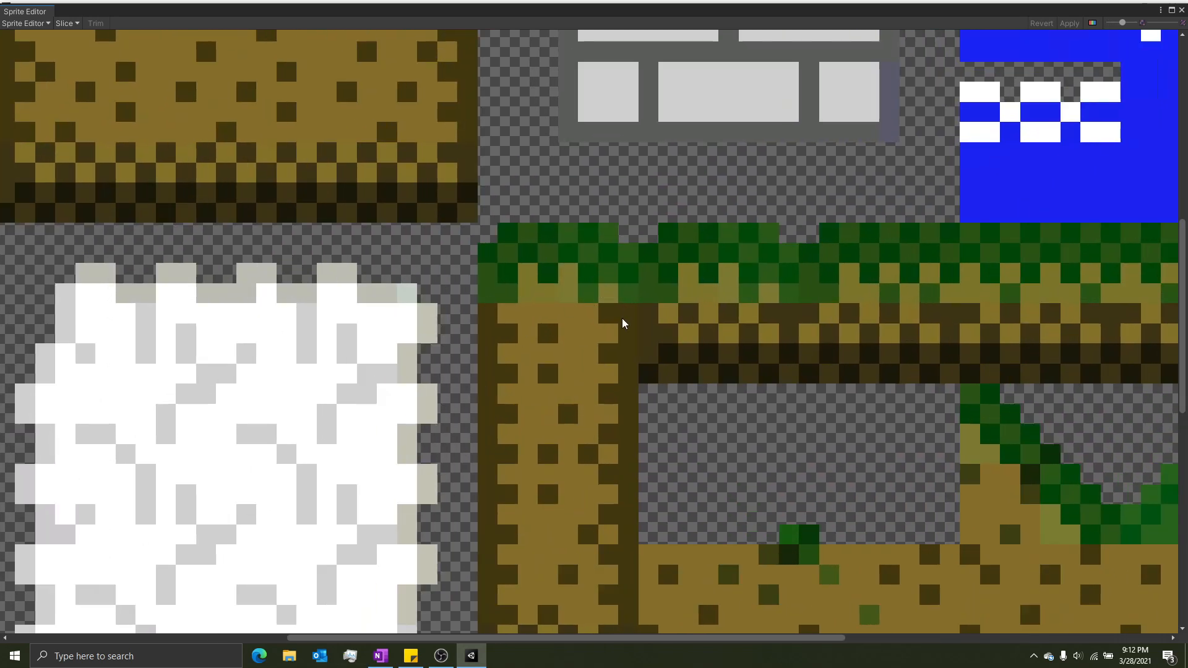
pyautogui.scroll(-5, 607, 328)
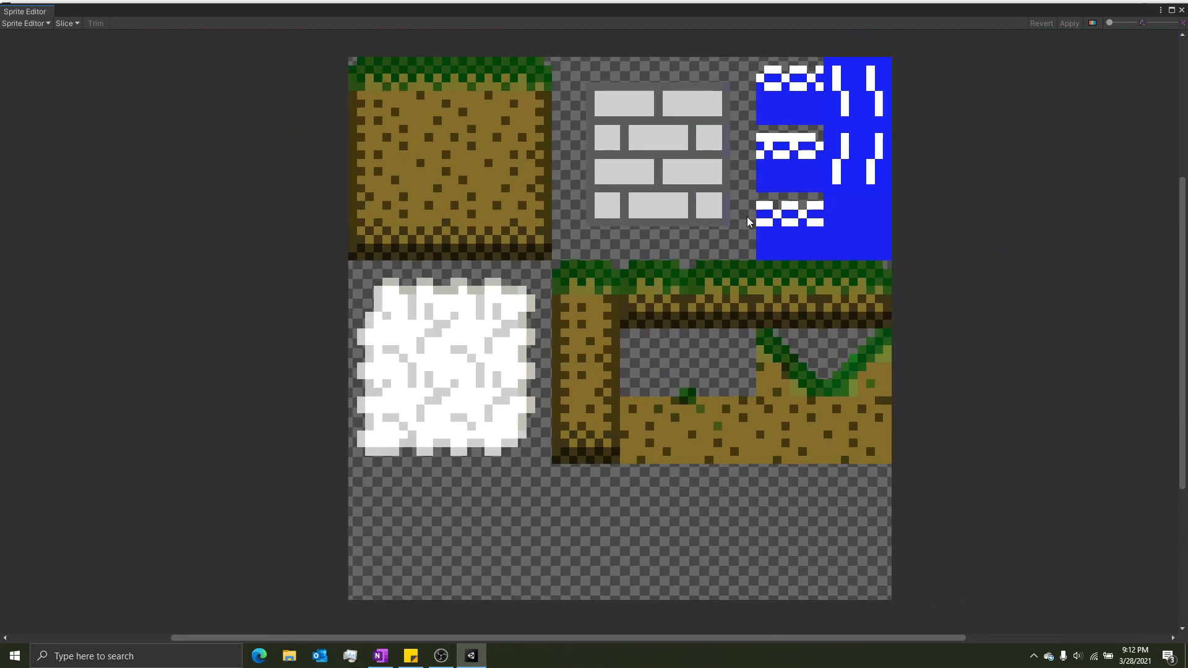
pyautogui.doubleClick(759, 14)
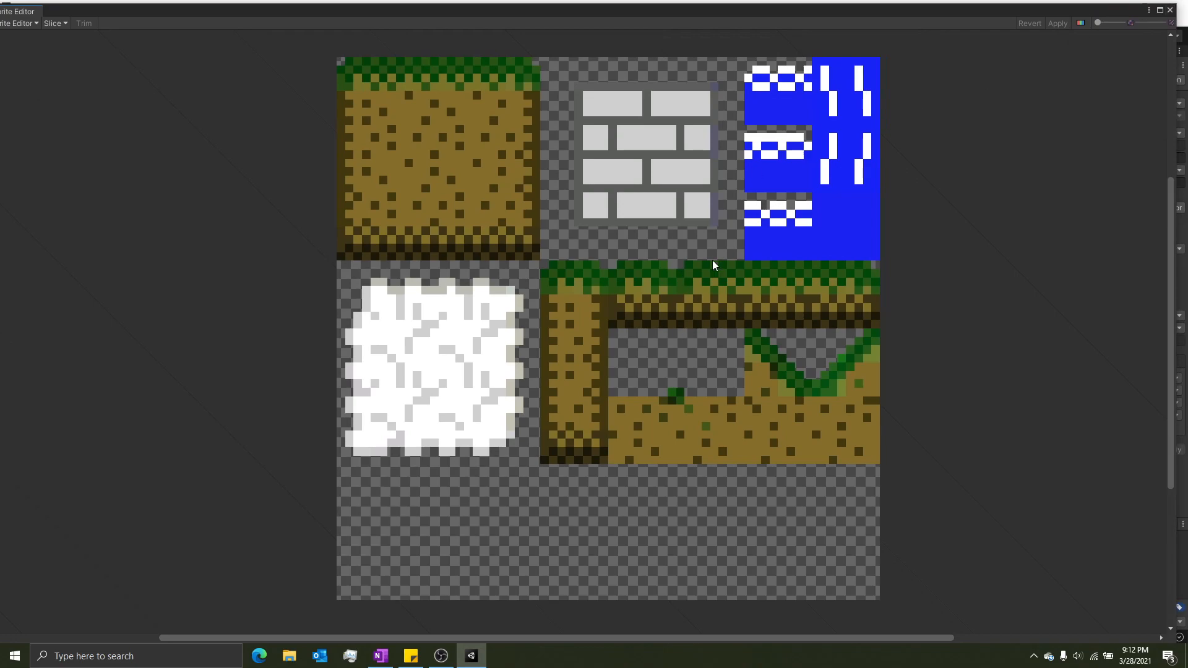
pyautogui.click(1170, 11)
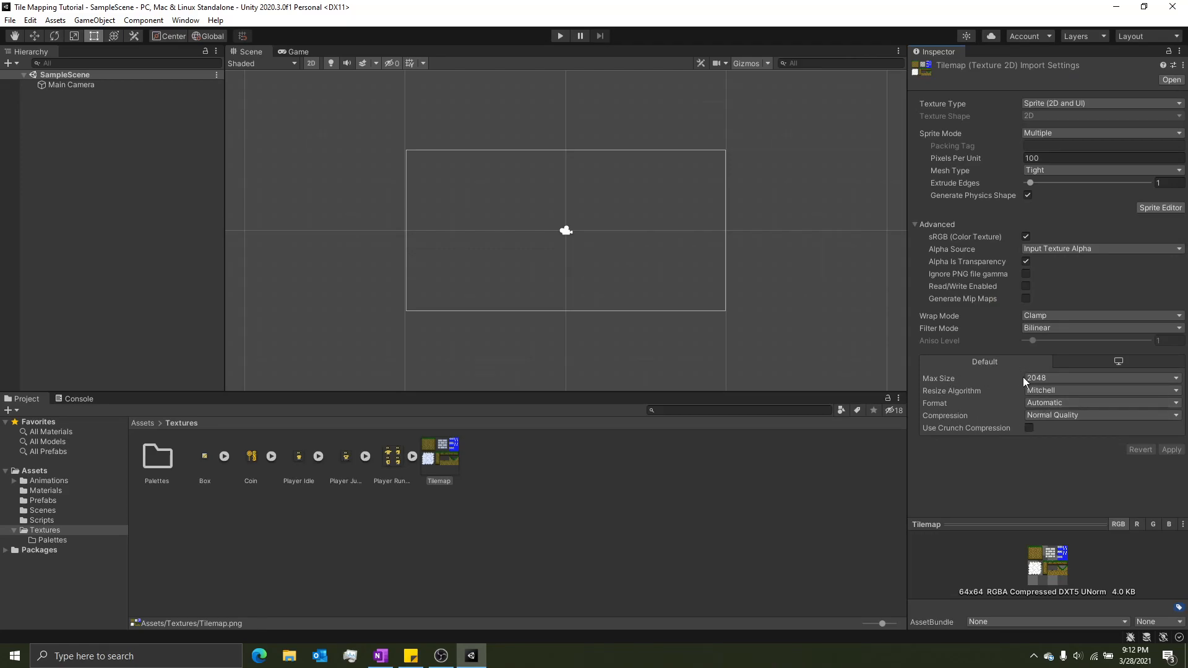
# Set the Tilemap texture's Format to RGBA 32 bit and apply the change
pyautogui.click(1061, 404)
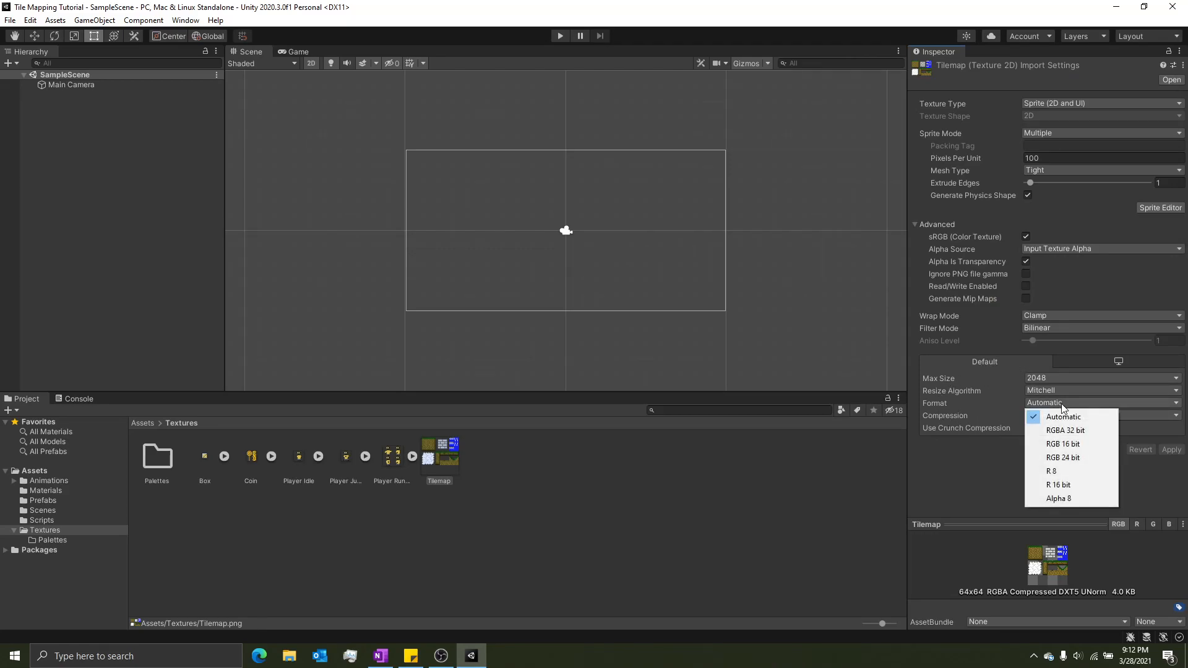
pyautogui.click(1095, 430)
pyautogui.click(1171, 426)
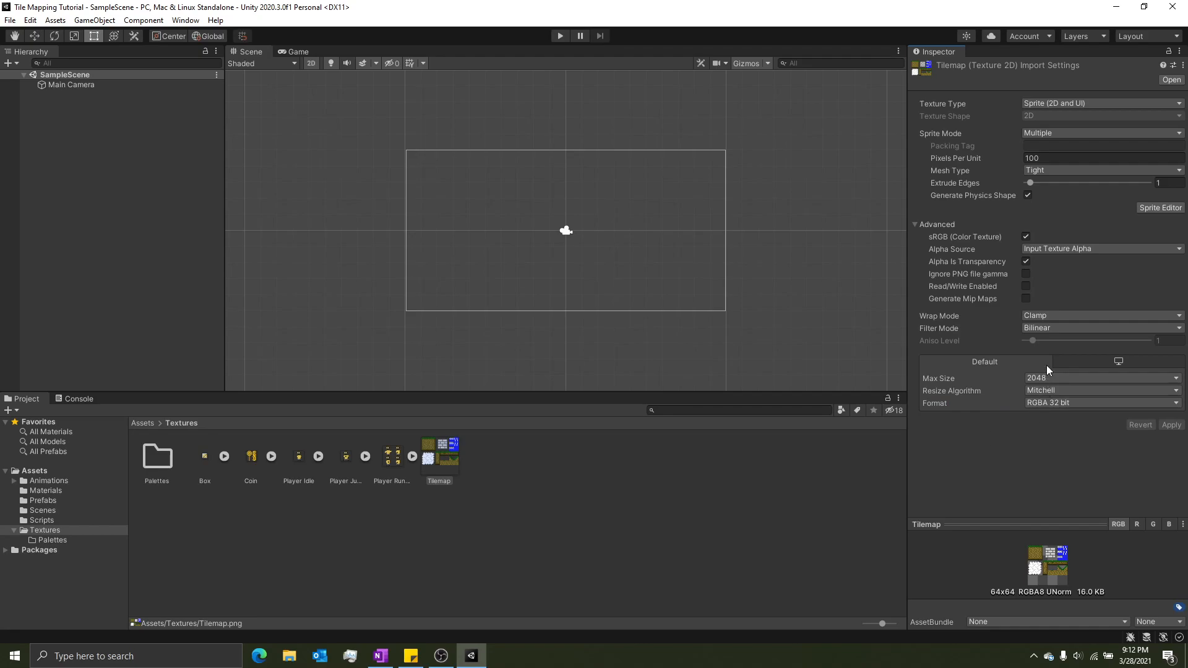
# Set the Tilemap texture's Filter Mode to Point (no filter) and apply the change
pyautogui.click(1052, 329)
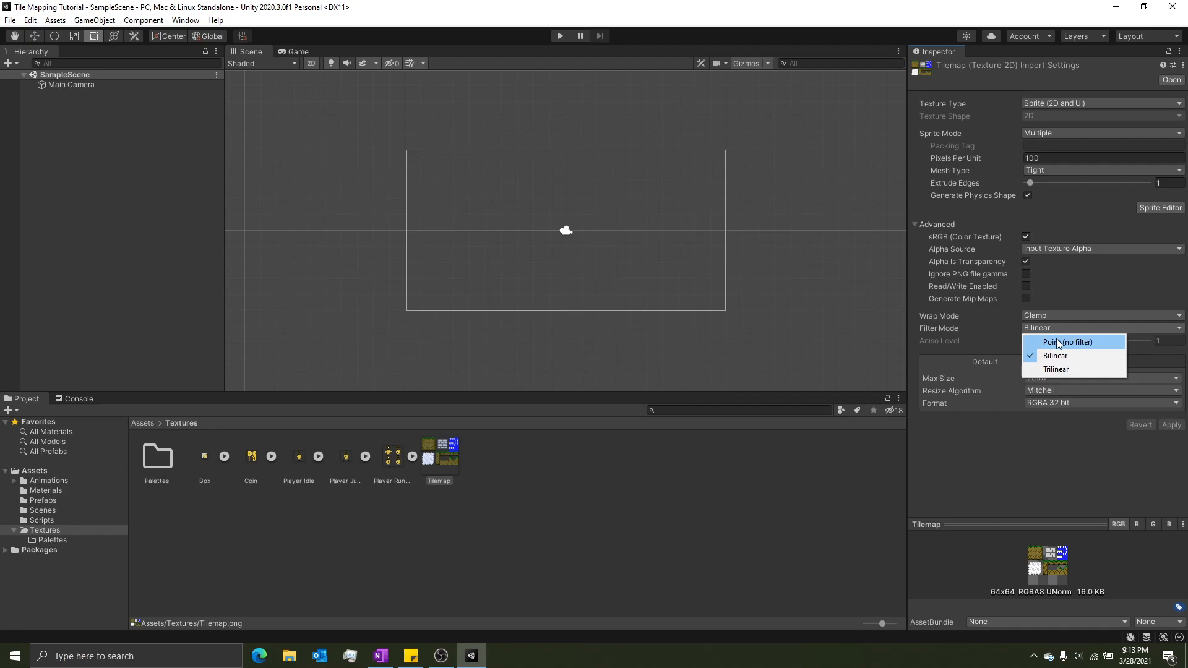
pyautogui.click(1063, 342)
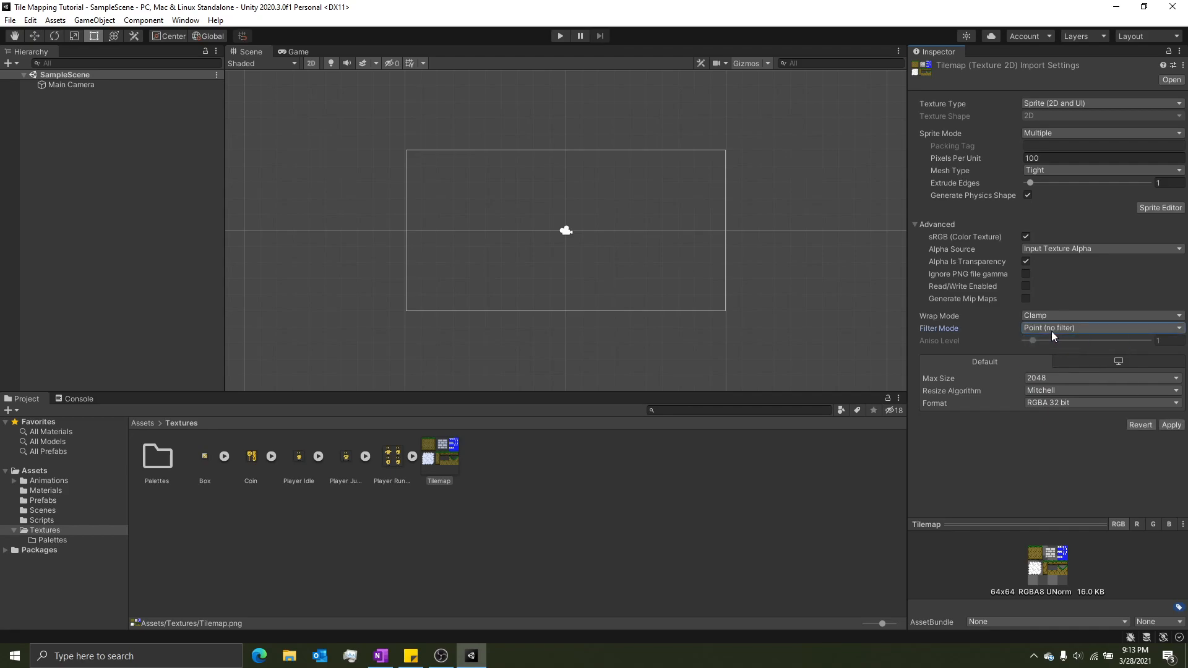
pyautogui.click(1052, 332)
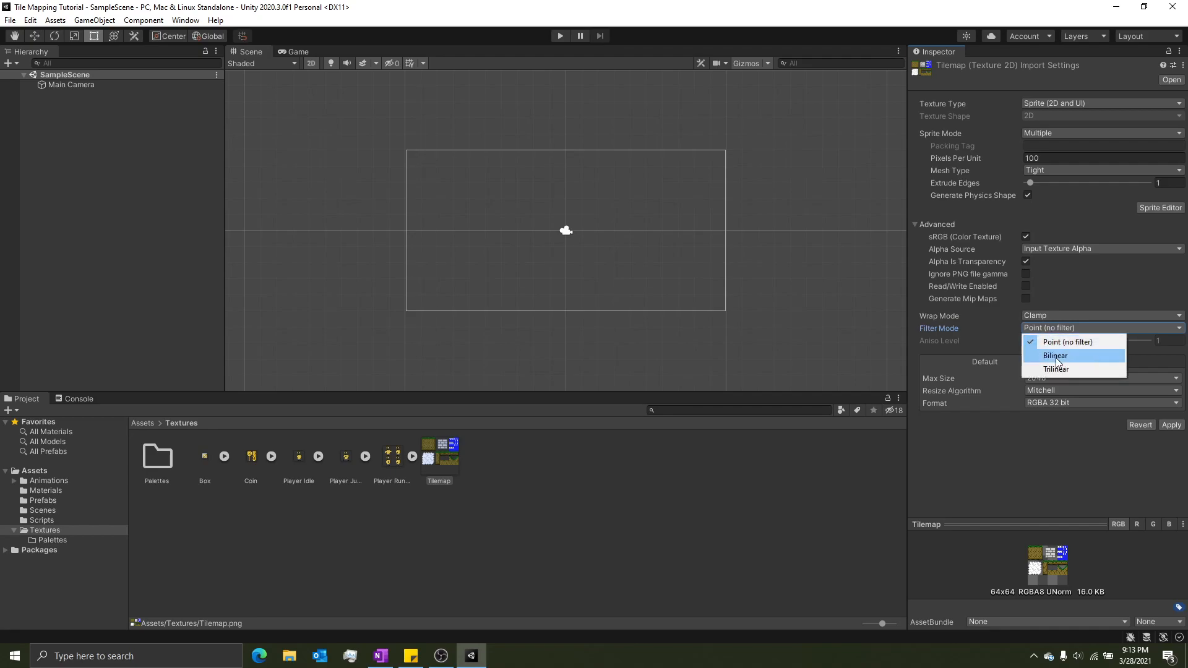
pyautogui.click(990, 350)
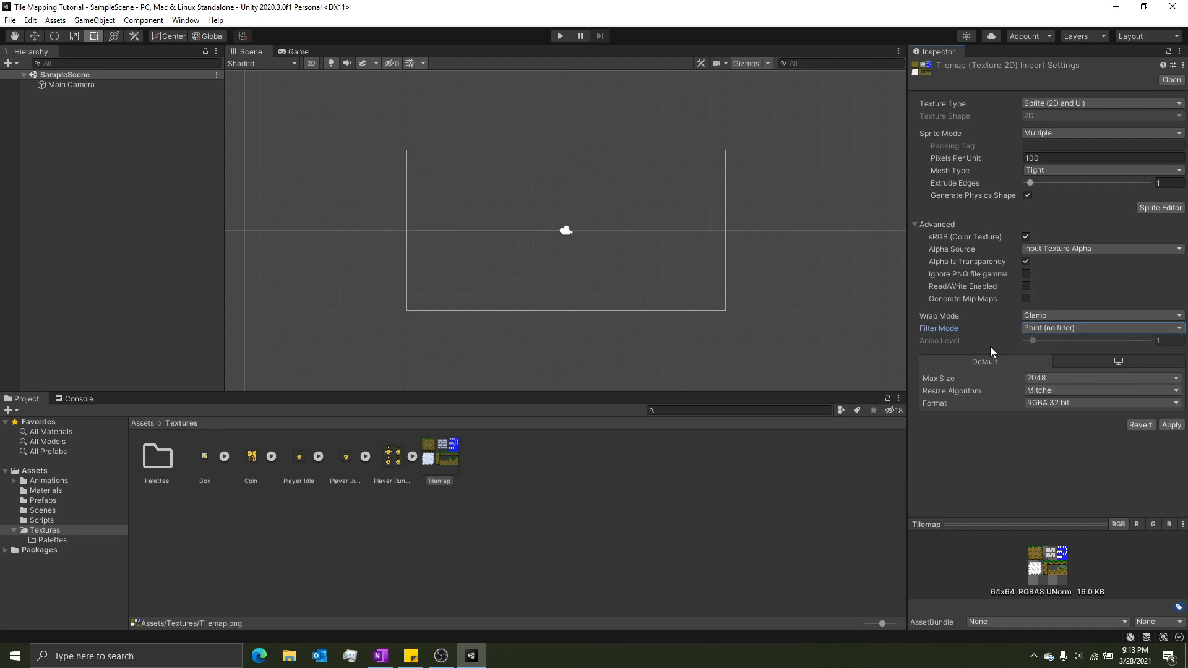
pyautogui.click(1172, 425)
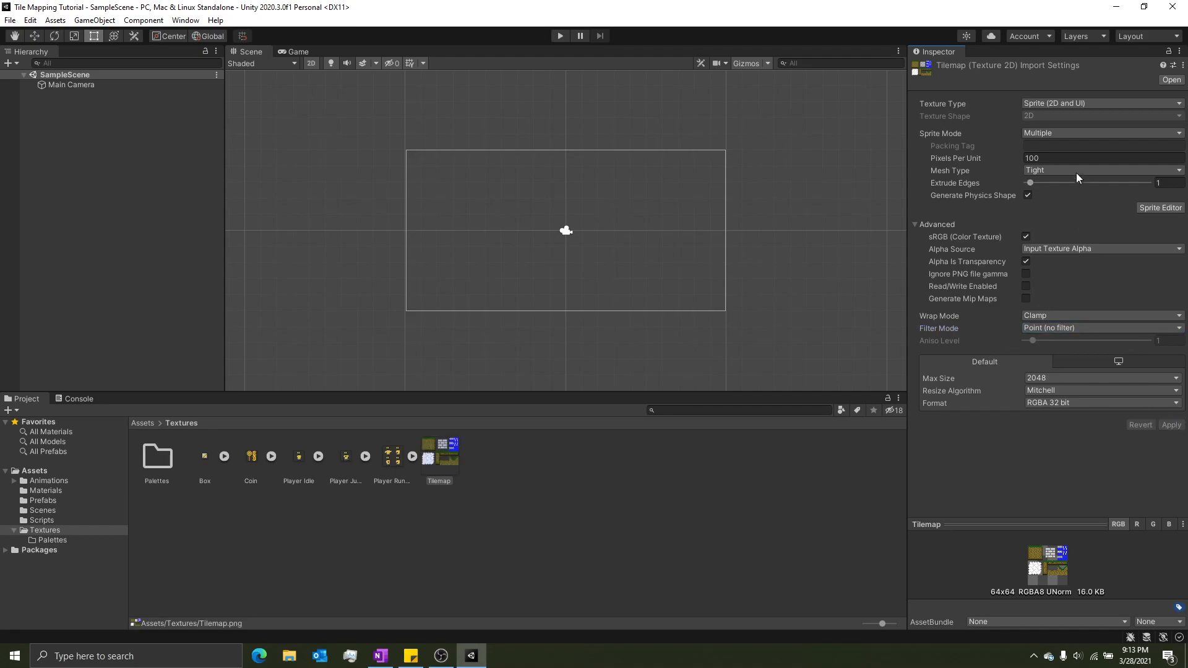
# Open the Tilemap texture in the Sprite Editor and slice it with type Automatic, pivot Center and method Delete Existing
pyautogui.click(1160, 208)
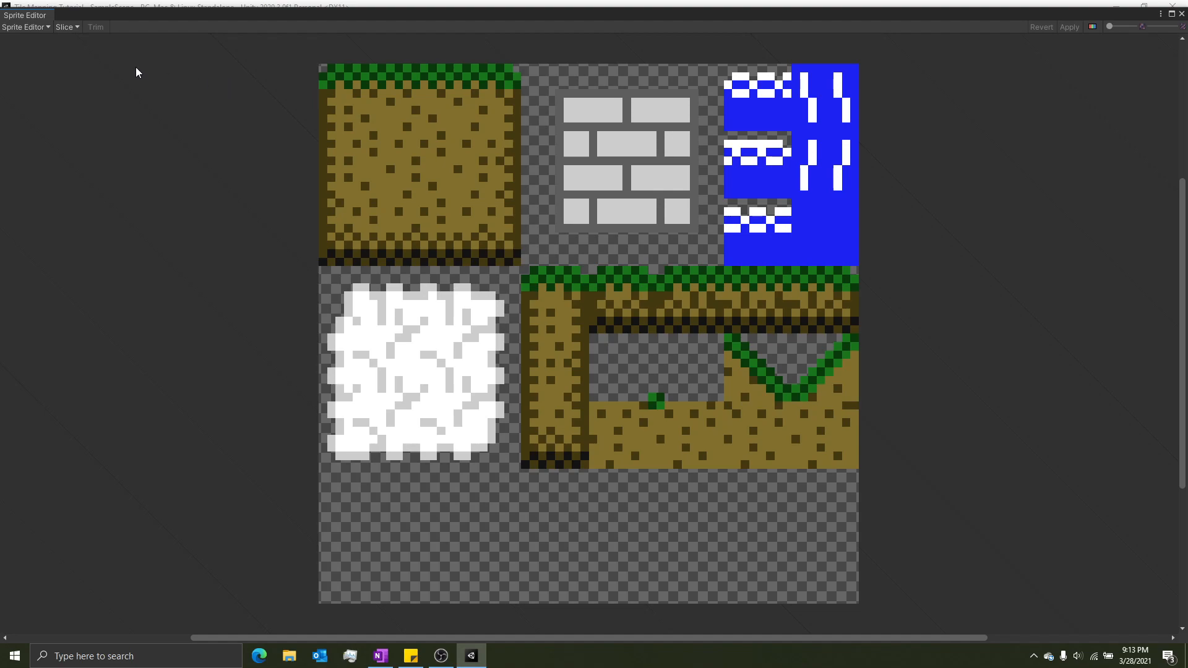
pyautogui.click(65, 27)
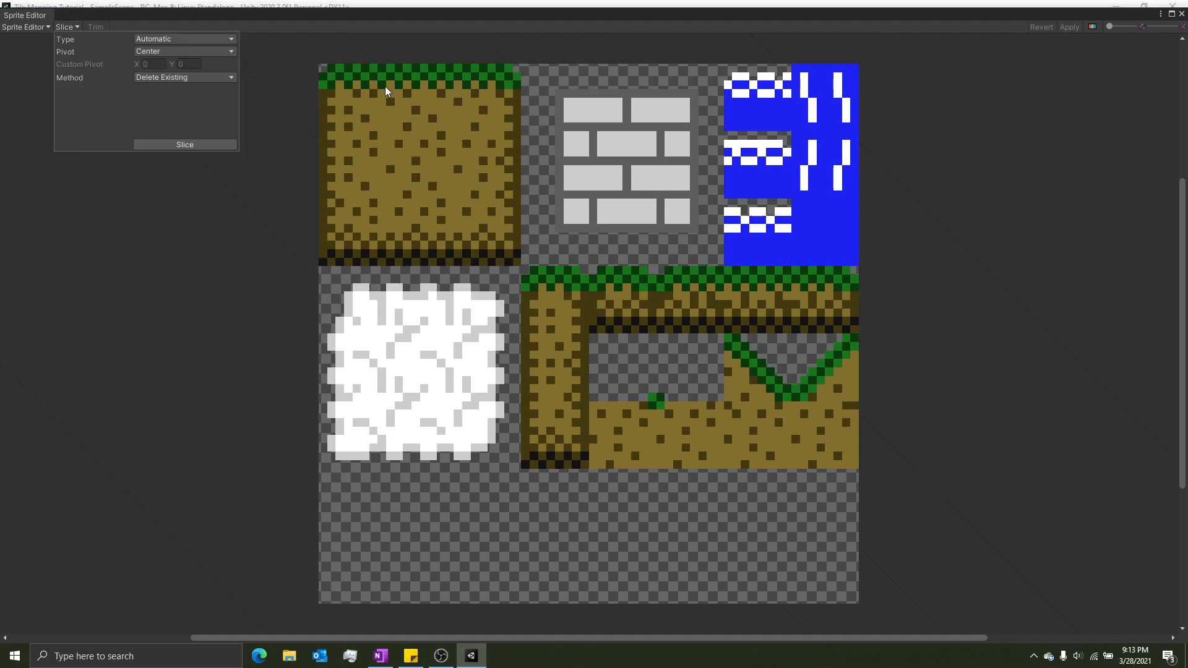
pyautogui.click(323, 134)
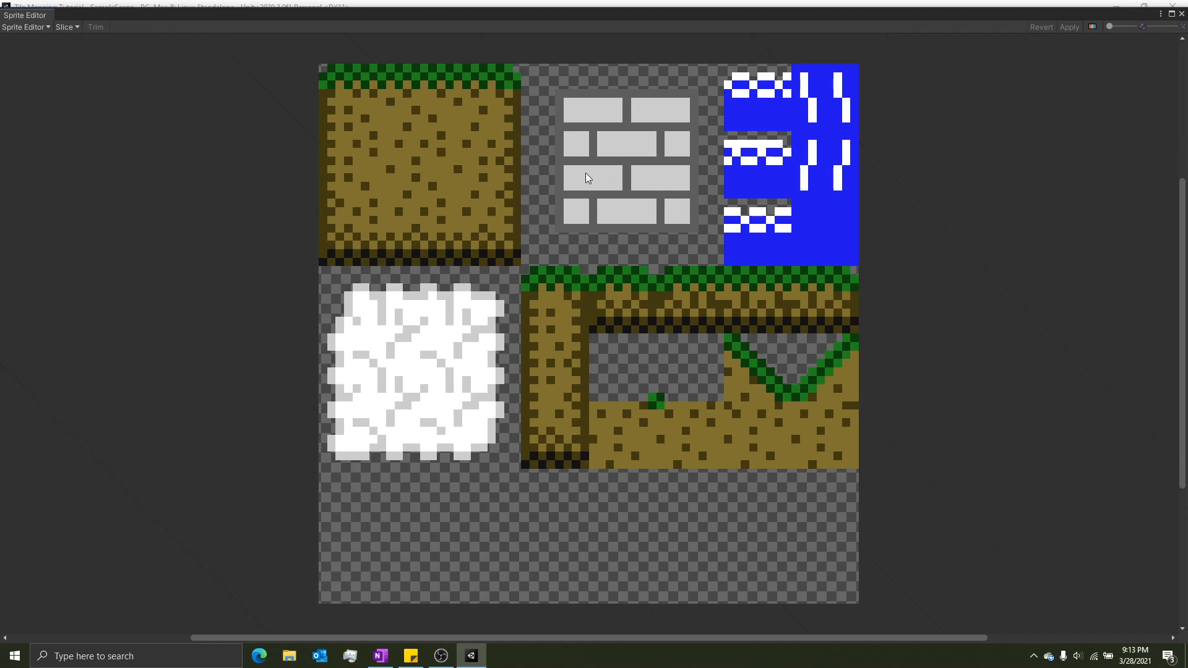
pyautogui.click(65, 27)
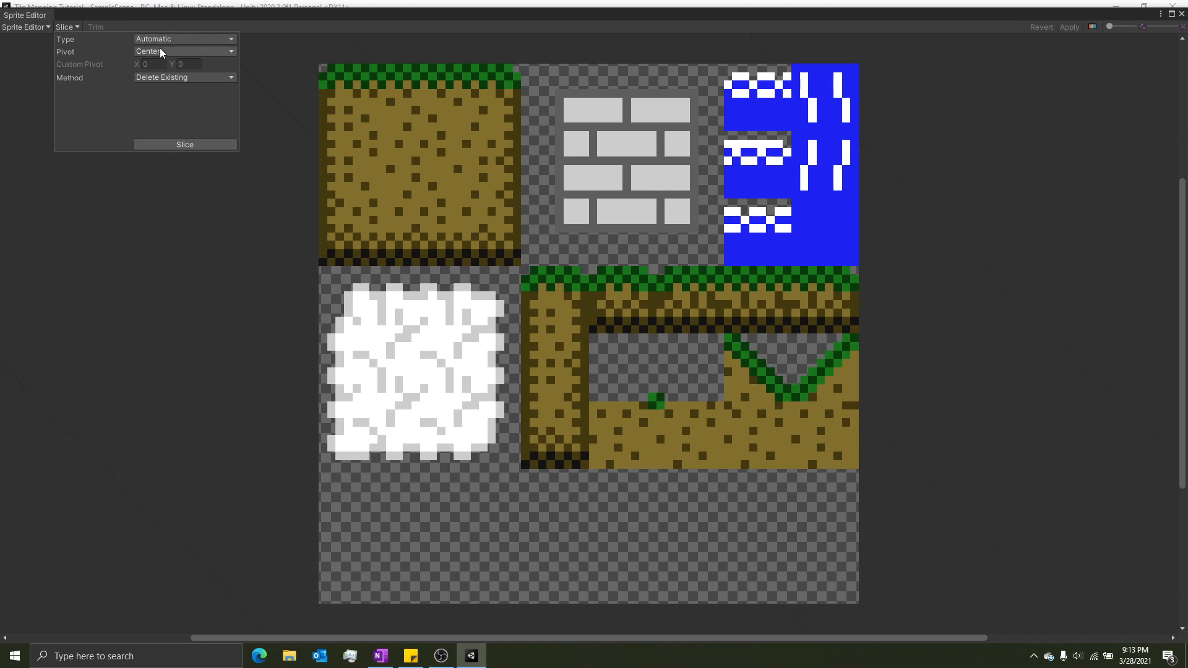
pyautogui.click(184, 144)
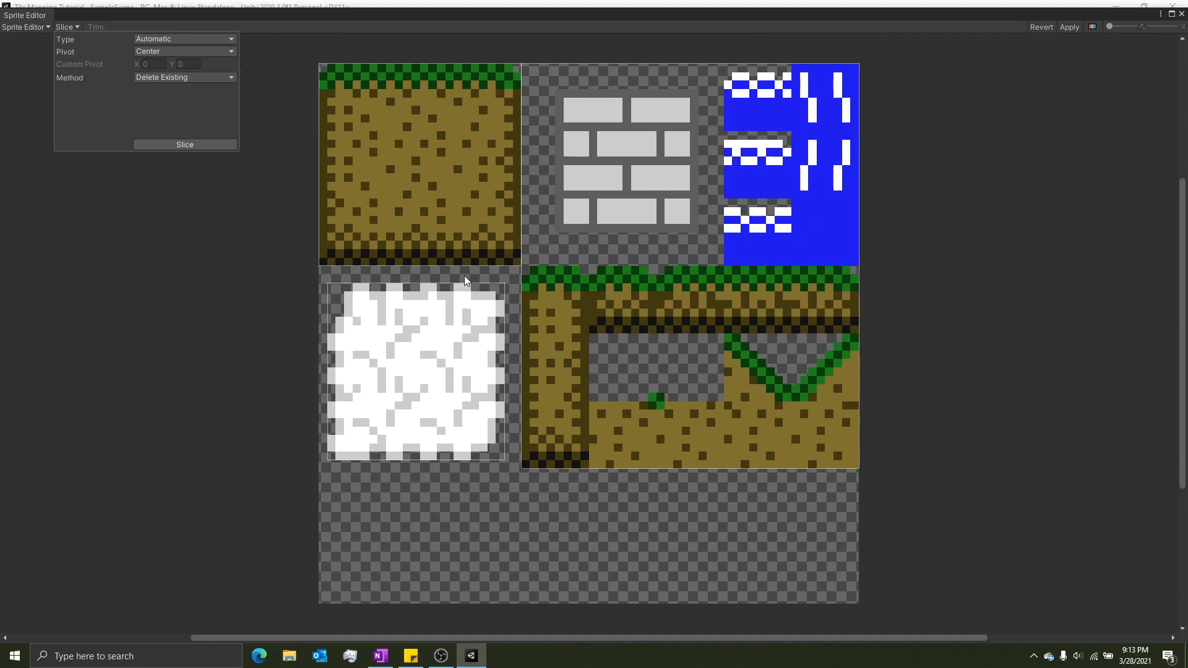
# Slice the Tilemap texture with type Grid By Cell Size at a pixel size of 8 by 8
pyautogui.click(158, 38)
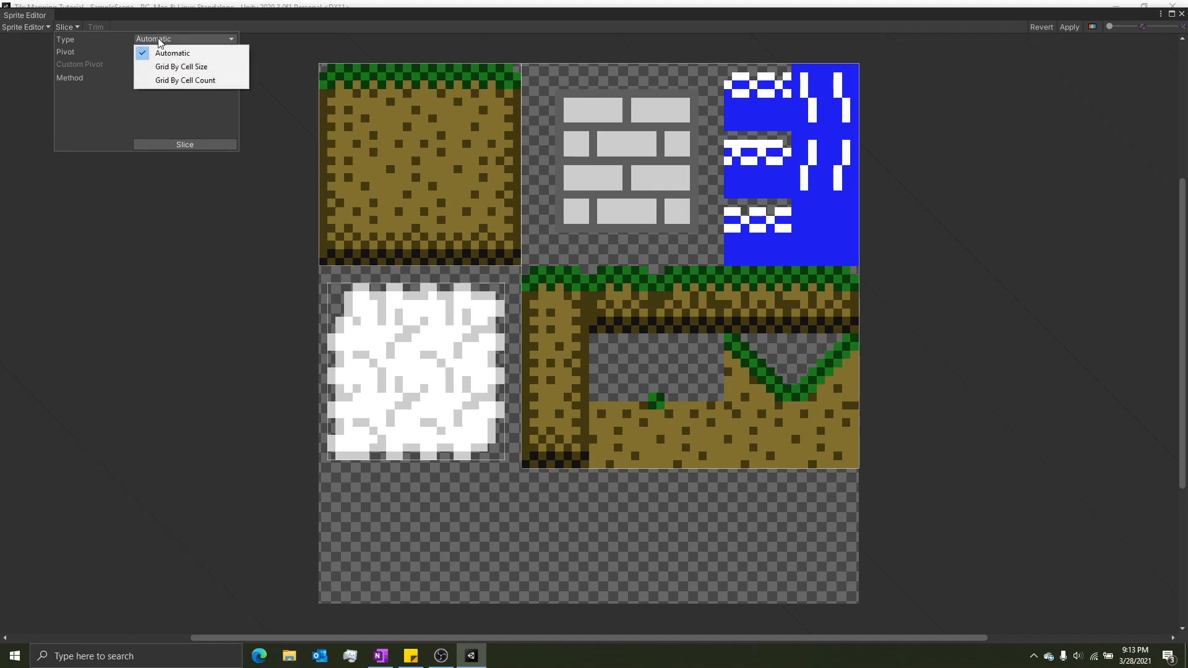
pyautogui.click(181, 68)
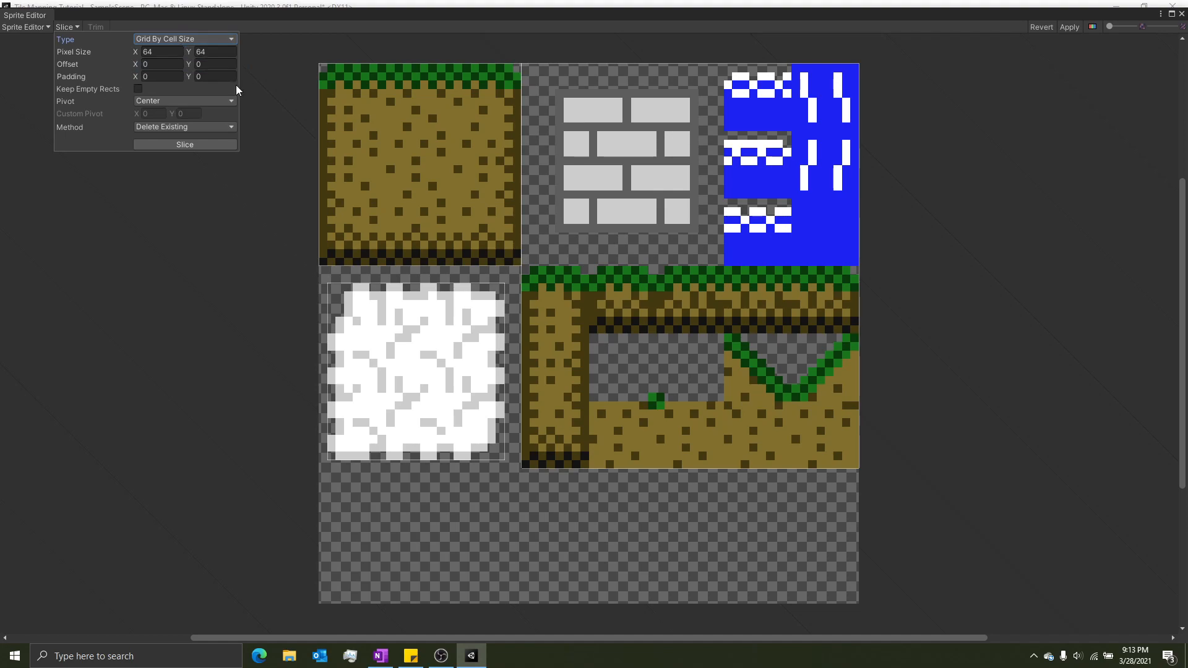
pyautogui.click(183, 39)
pyautogui.click(187, 83)
pyautogui.click(190, 40)
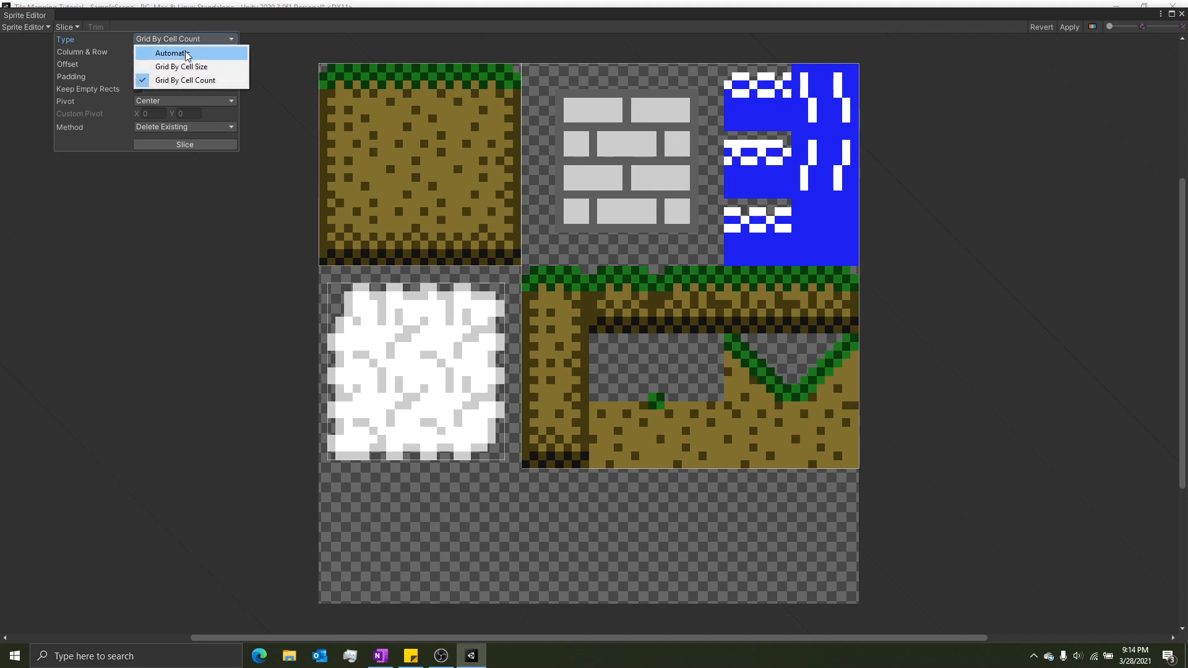
pyautogui.click(183, 65)
pyautogui.click(169, 52)
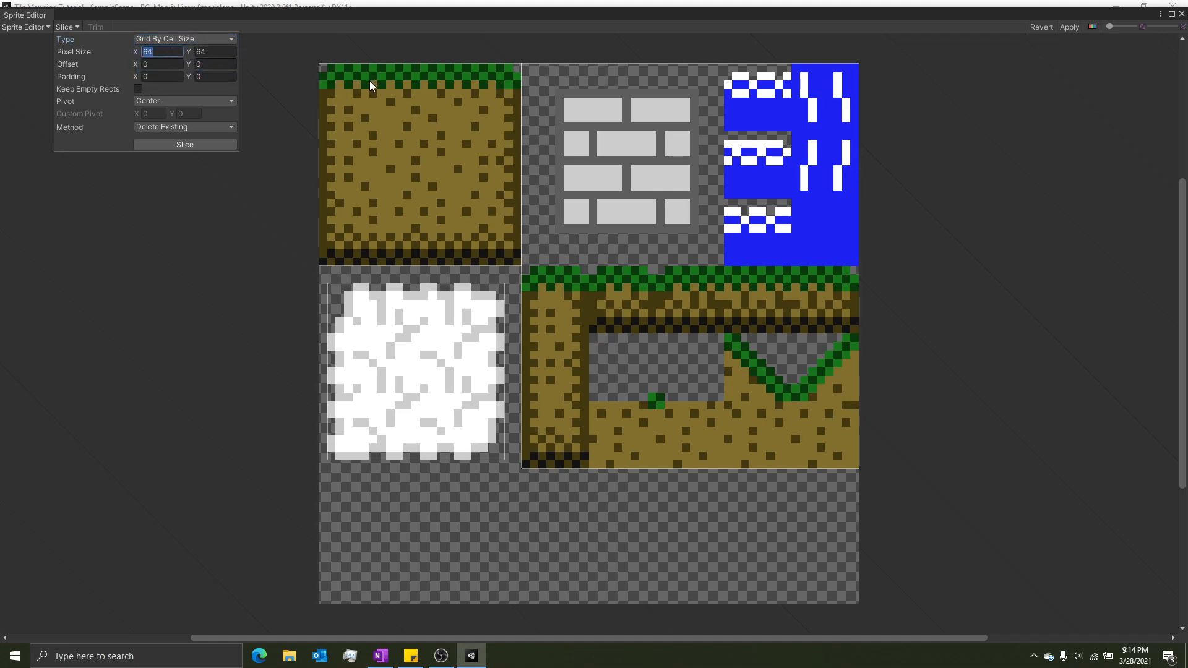
pyautogui.write('8')
pyautogui.press('Tab')
pyautogui.write('8')
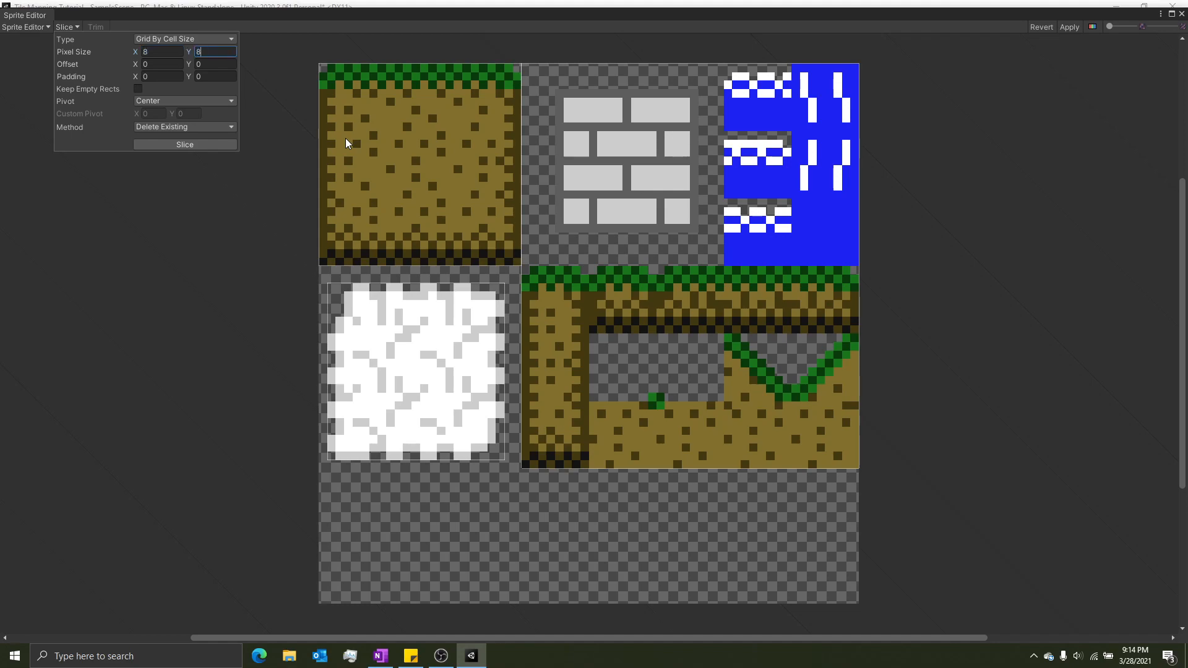
pyautogui.click(178, 144)
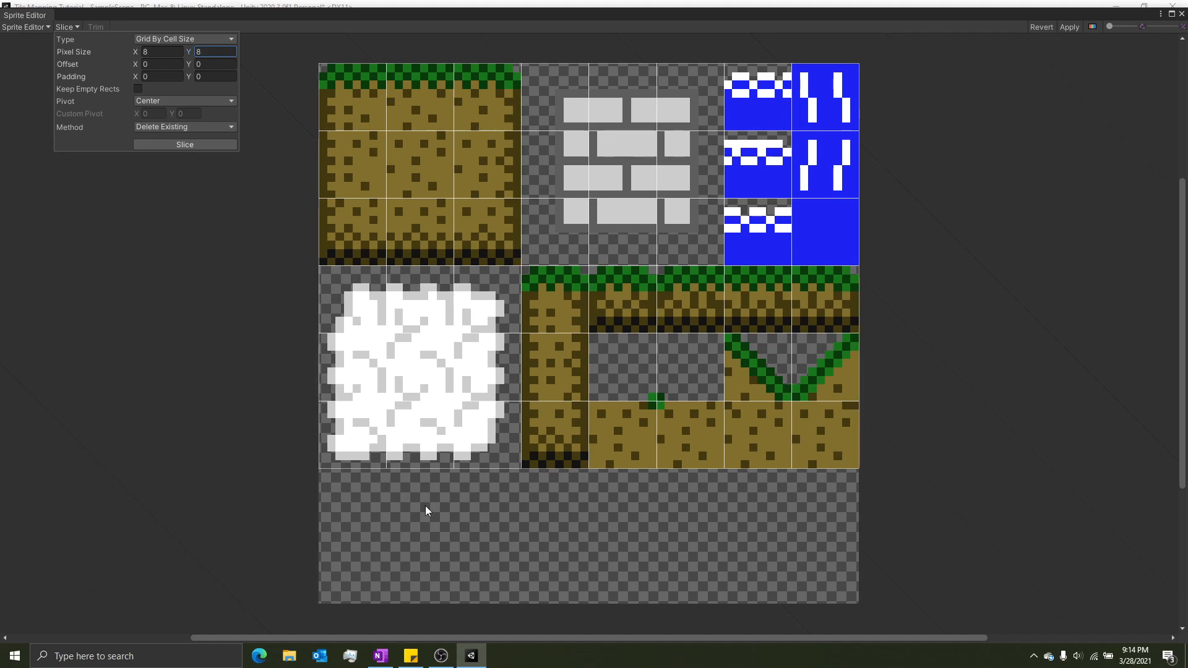
# Try deleting the nearly empty tile slice that holds only a small grass corner
pyautogui.click(629, 375)
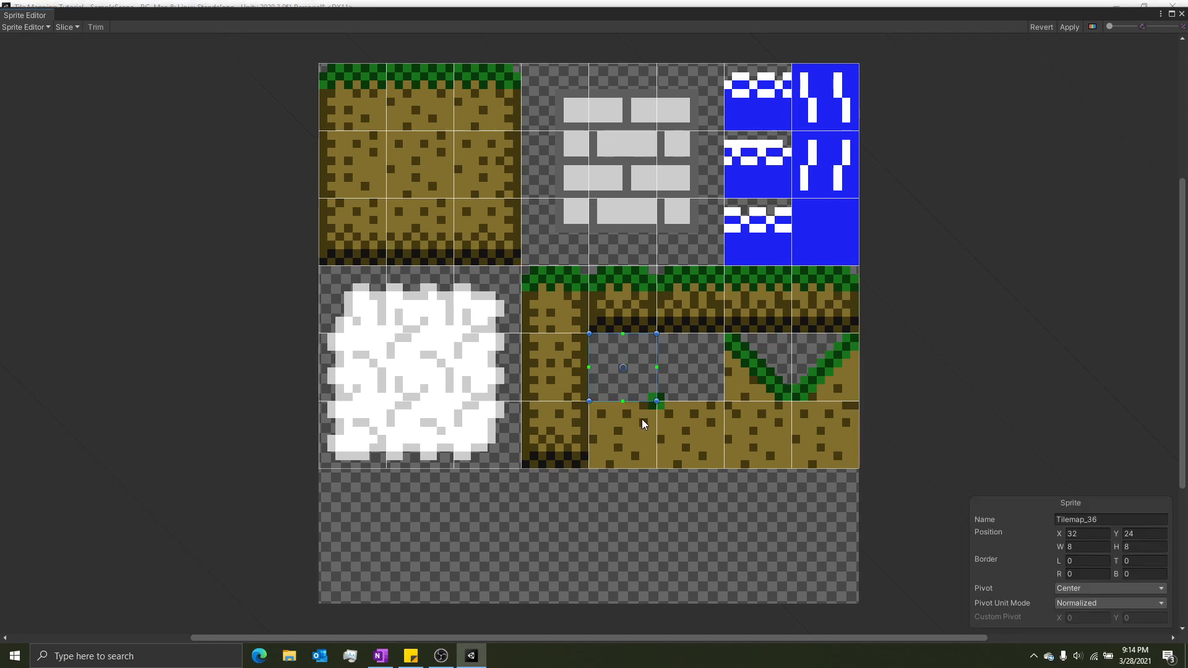
pyautogui.press('Delete')
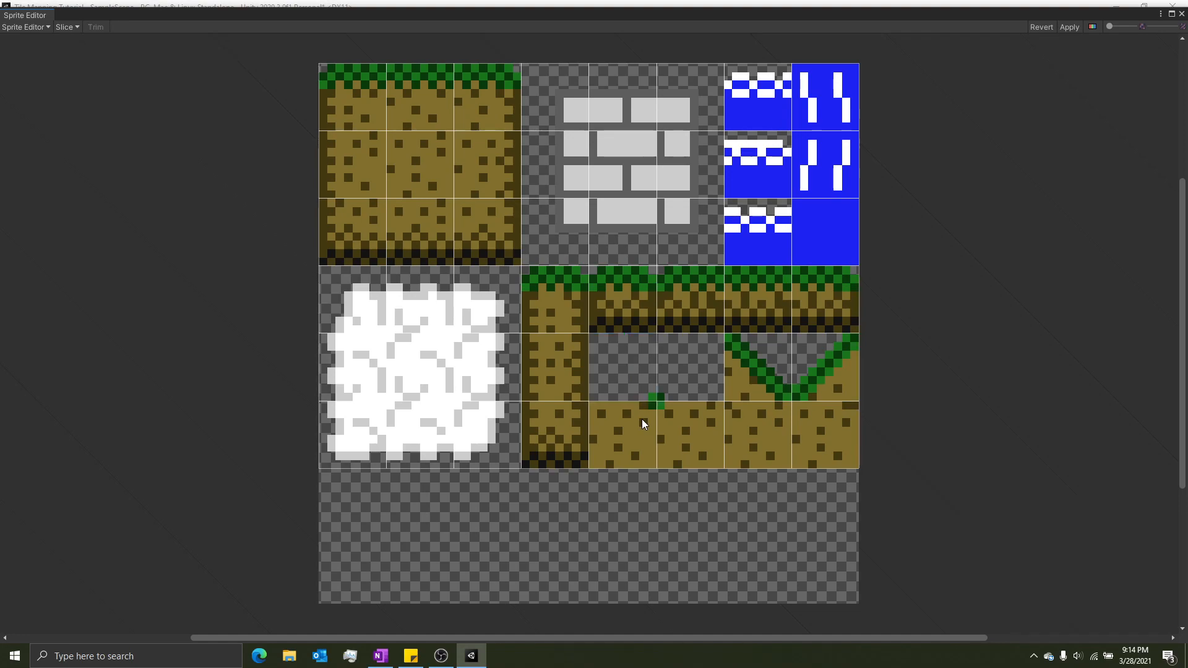
pyautogui.click(622, 418)
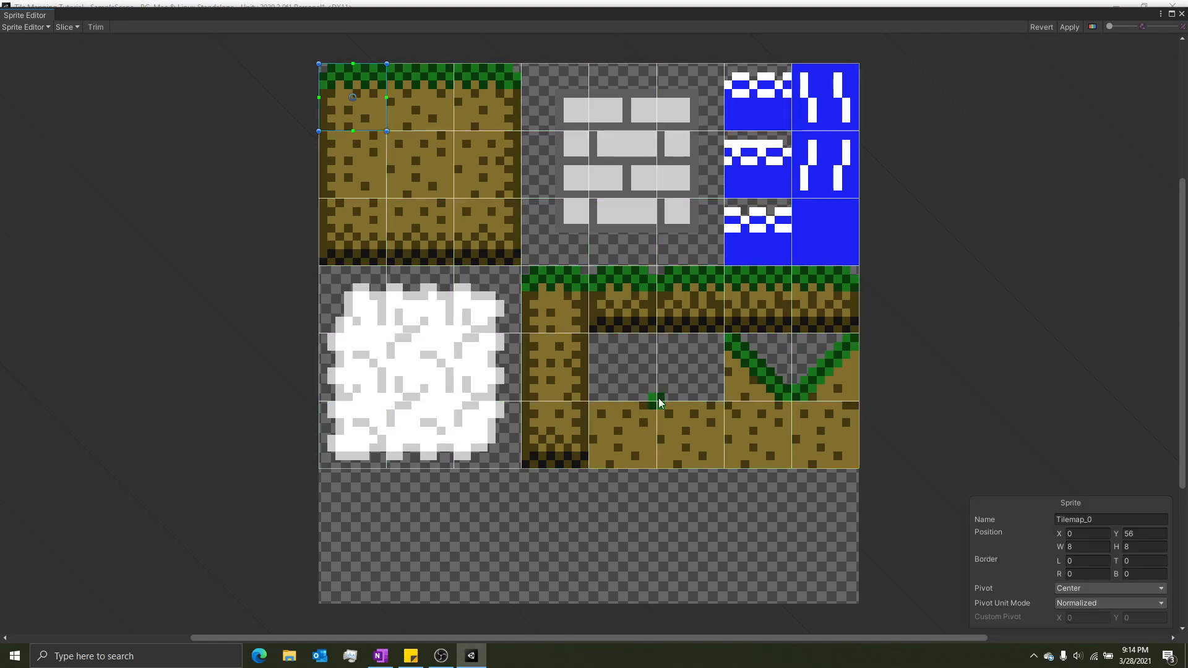
pyautogui.click(629, 375)
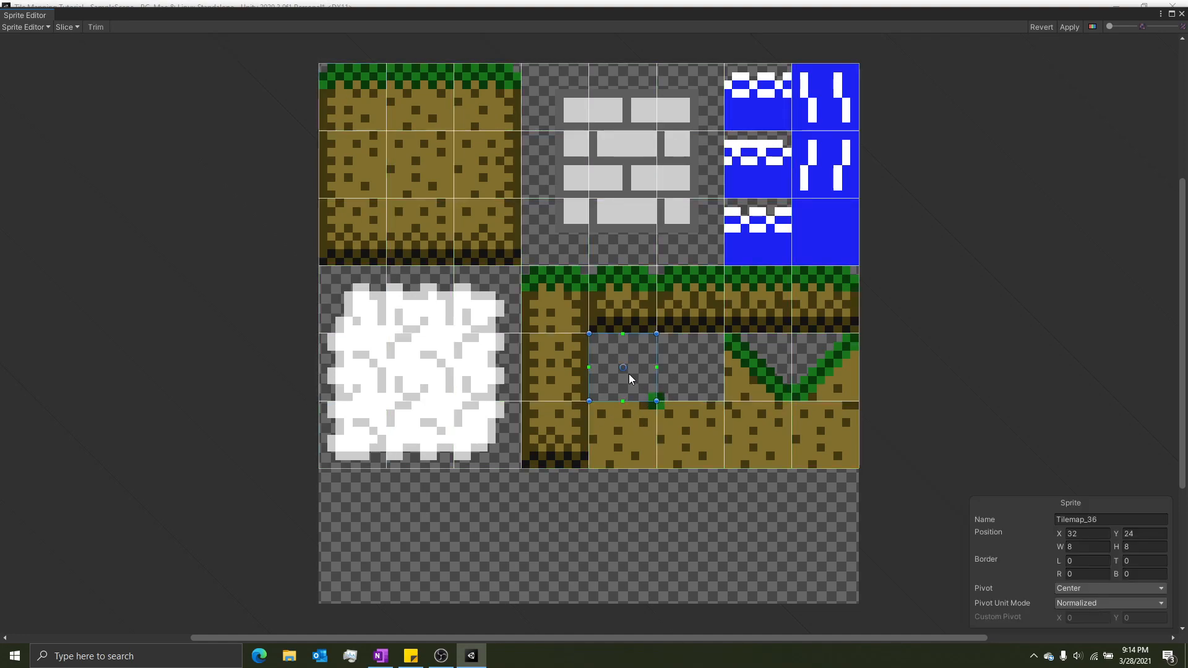
pyautogui.click(621, 534)
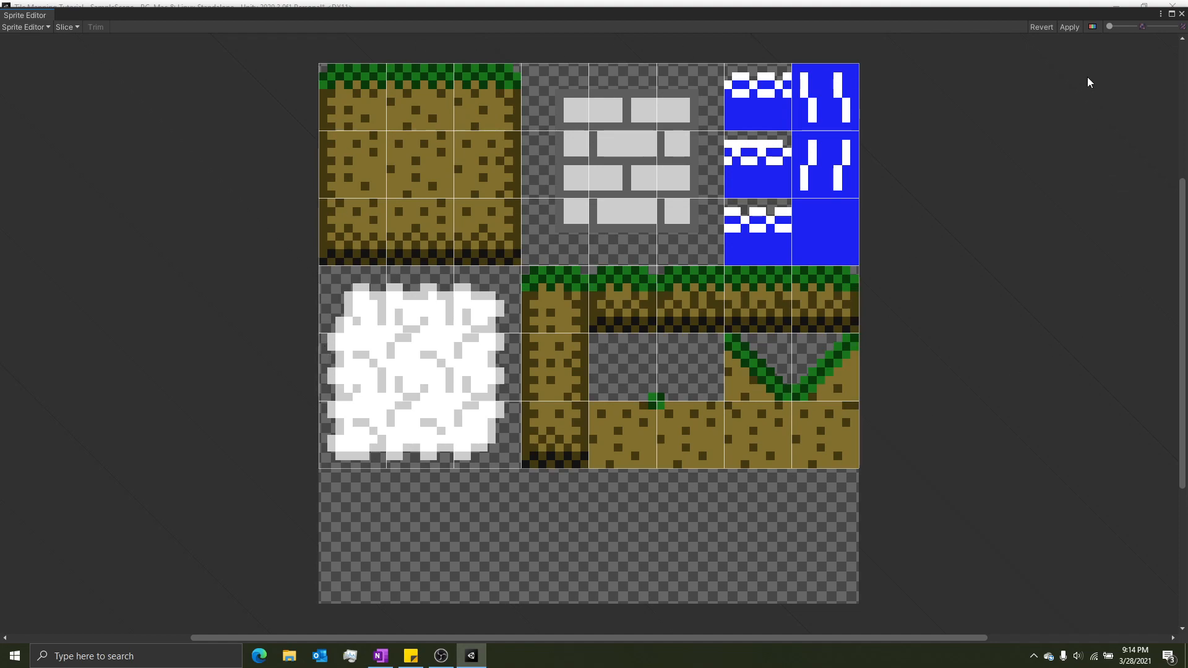
# Apply the 8 by 8 slicing to the Tilemap texture and close the Sprite Editor
pyautogui.click(1069, 29)
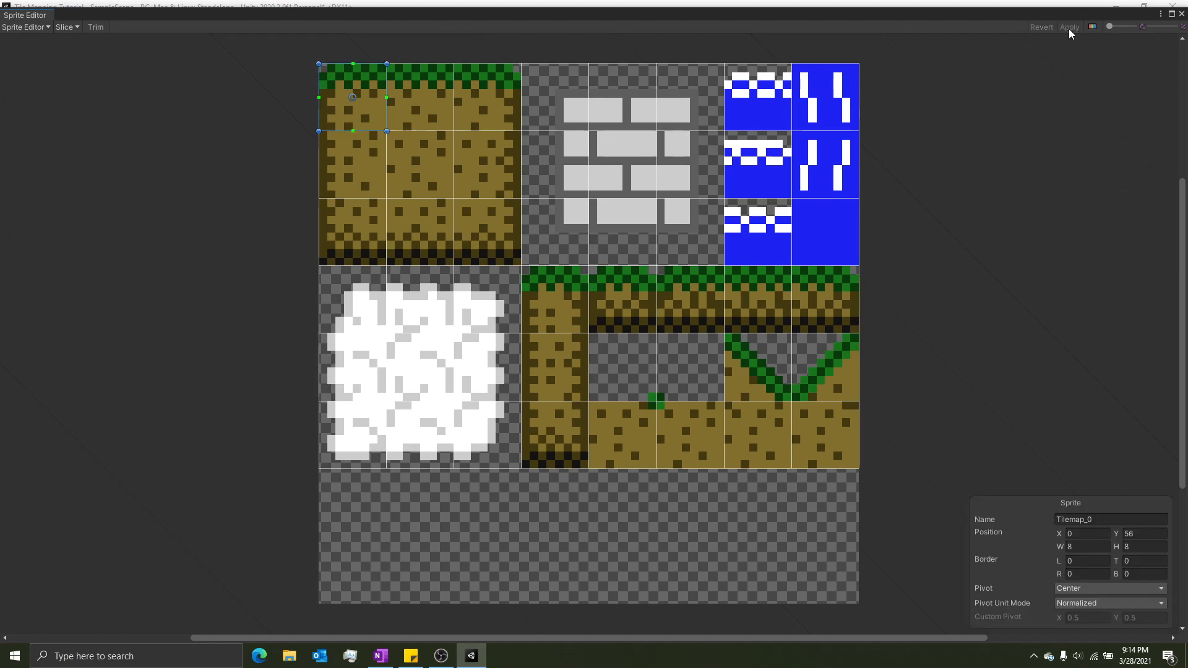
pyautogui.click(1015, 125)
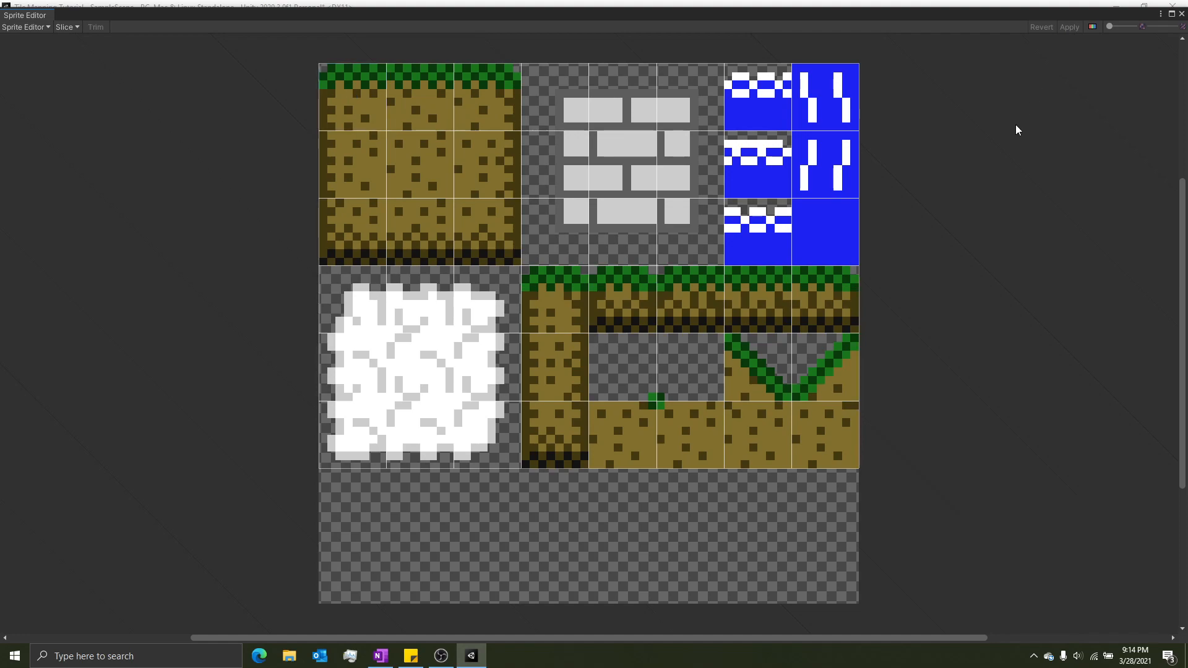
pyautogui.click(1182, 14)
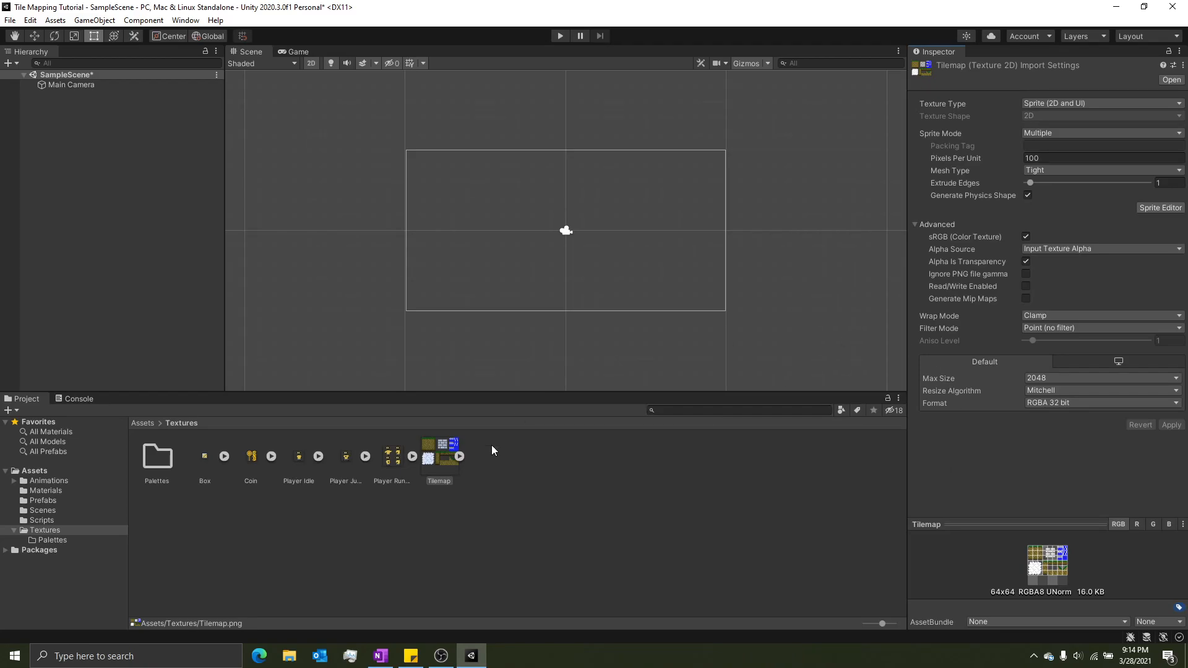
# Examine the individual tile sprites sliced from the Tilemap texture in the Textures folder
pyautogui.click(458, 458)
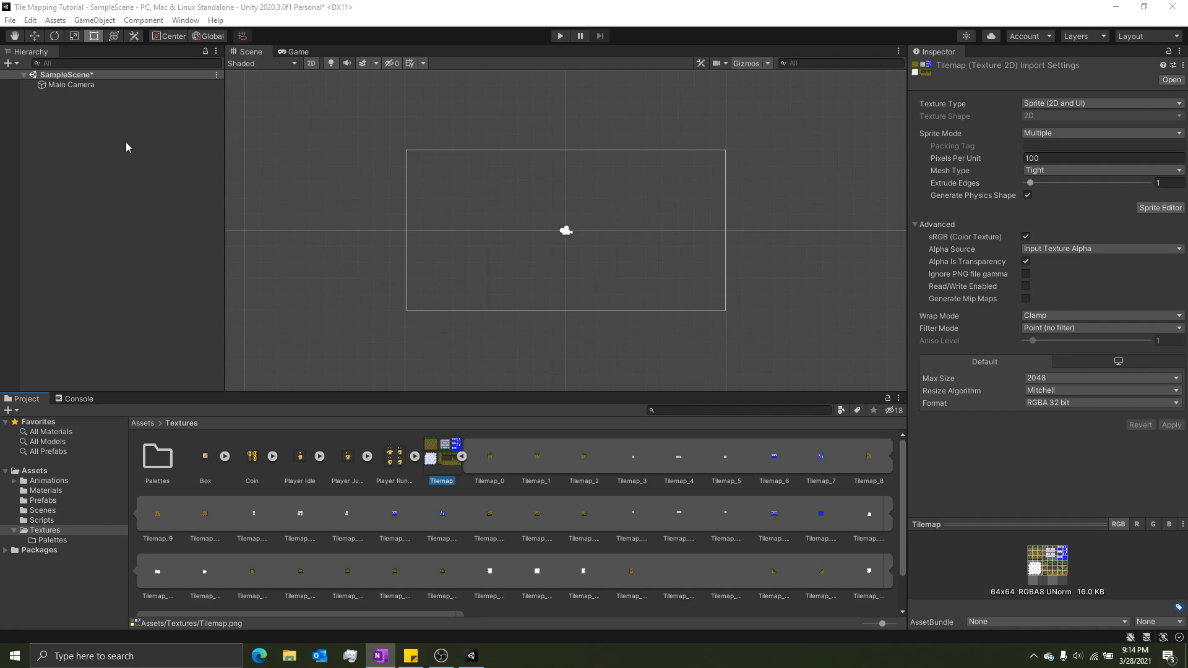
pyautogui.click(461, 457)
pyautogui.click(57, 150)
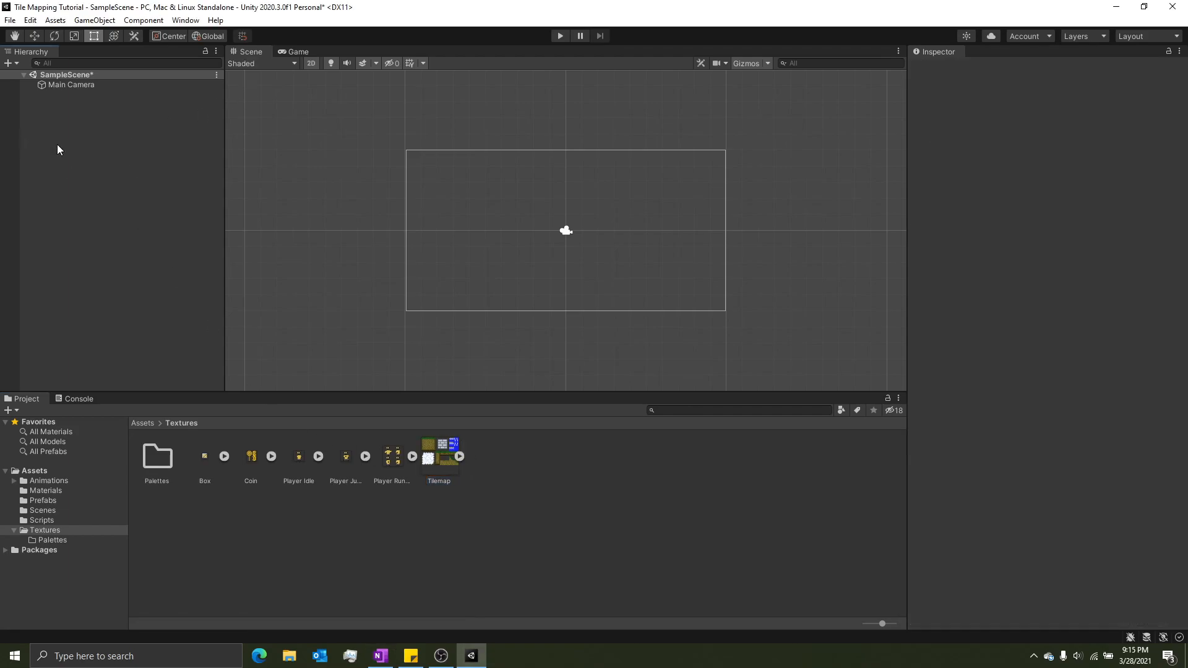
# Create a rectangular 2D tilemap in the scene and name it Background
pyautogui.rightClick(64, 114)
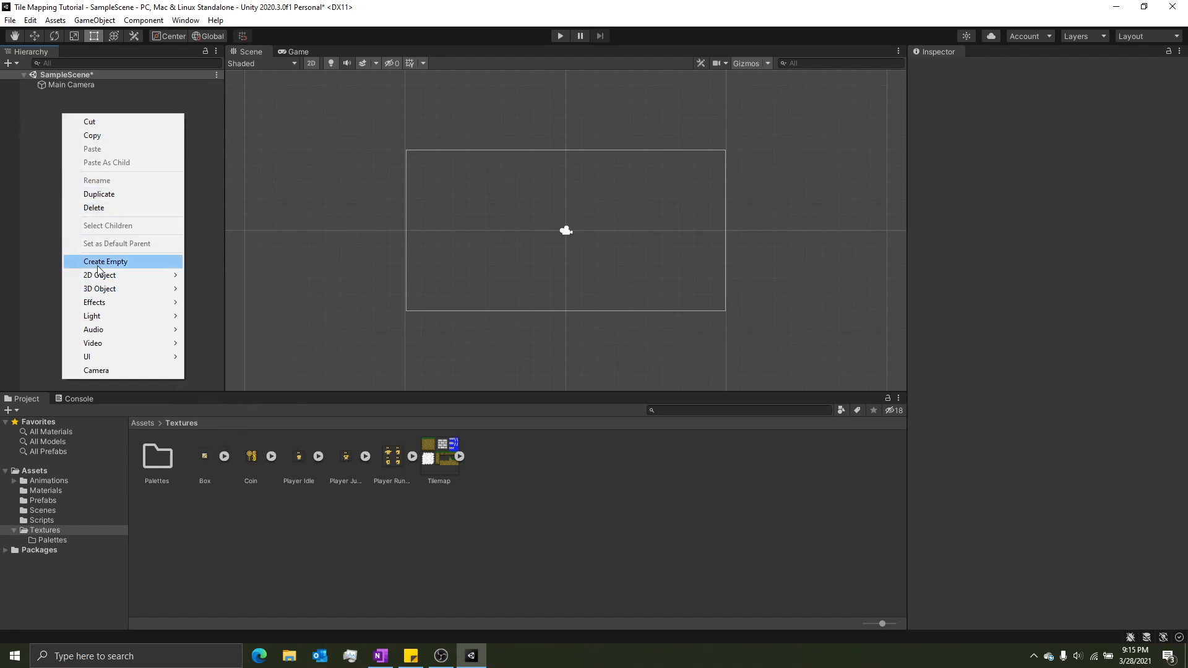
pyautogui.moveTo(104, 281)
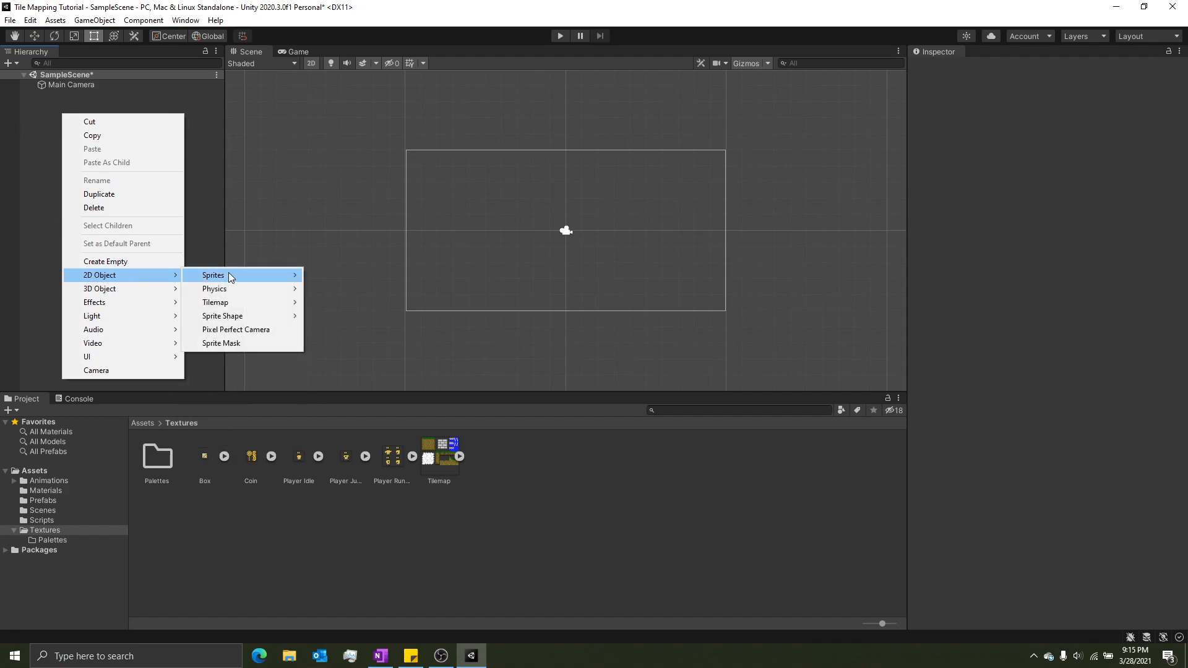
pyautogui.moveTo(266, 306)
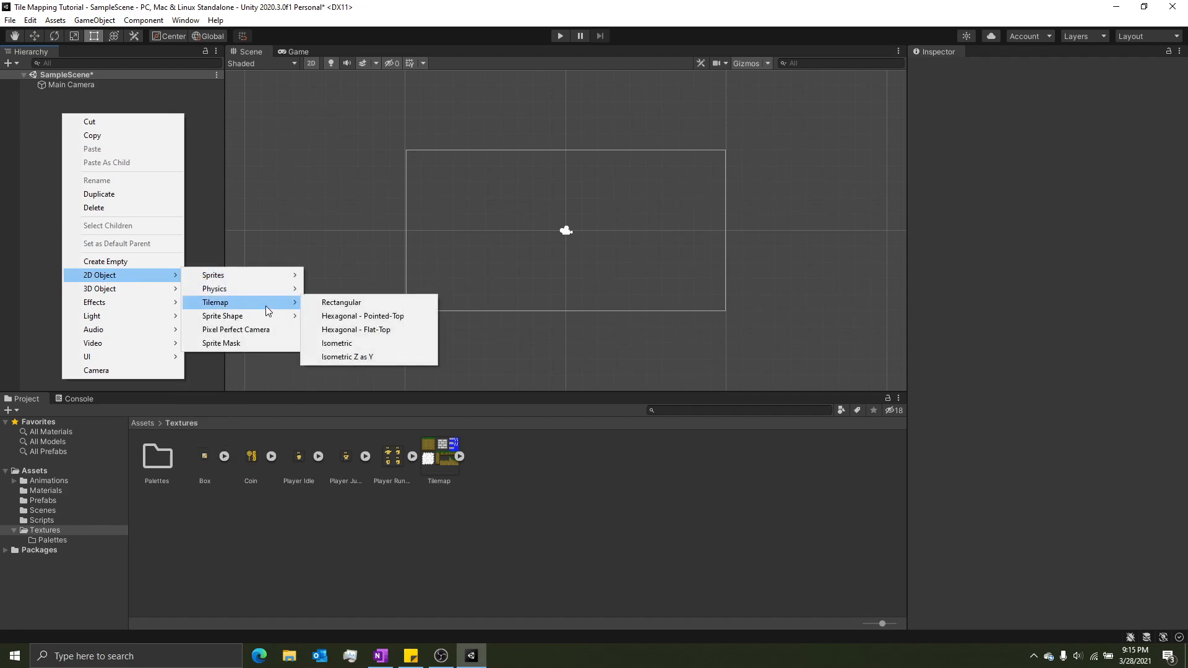
pyautogui.click(344, 302)
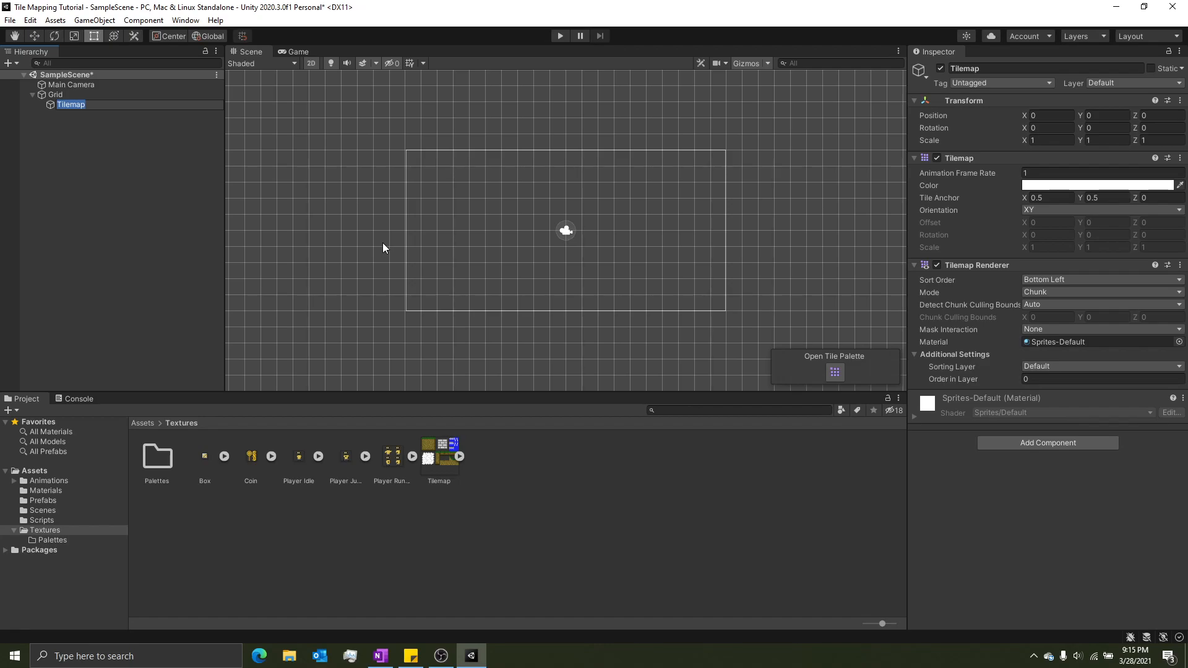
pyautogui.write('Background')
pyautogui.press('Return')
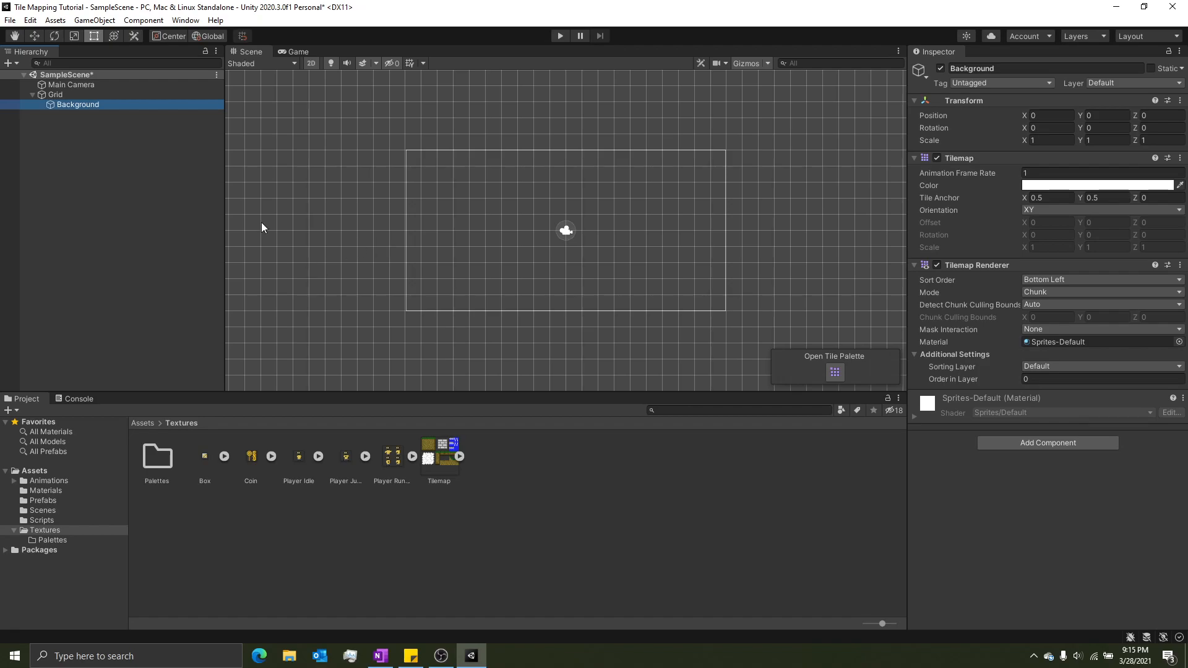
# Add a second rectangular tilemap under the existing Grid object and name it Foreground
pyautogui.rightClick(64, 97)
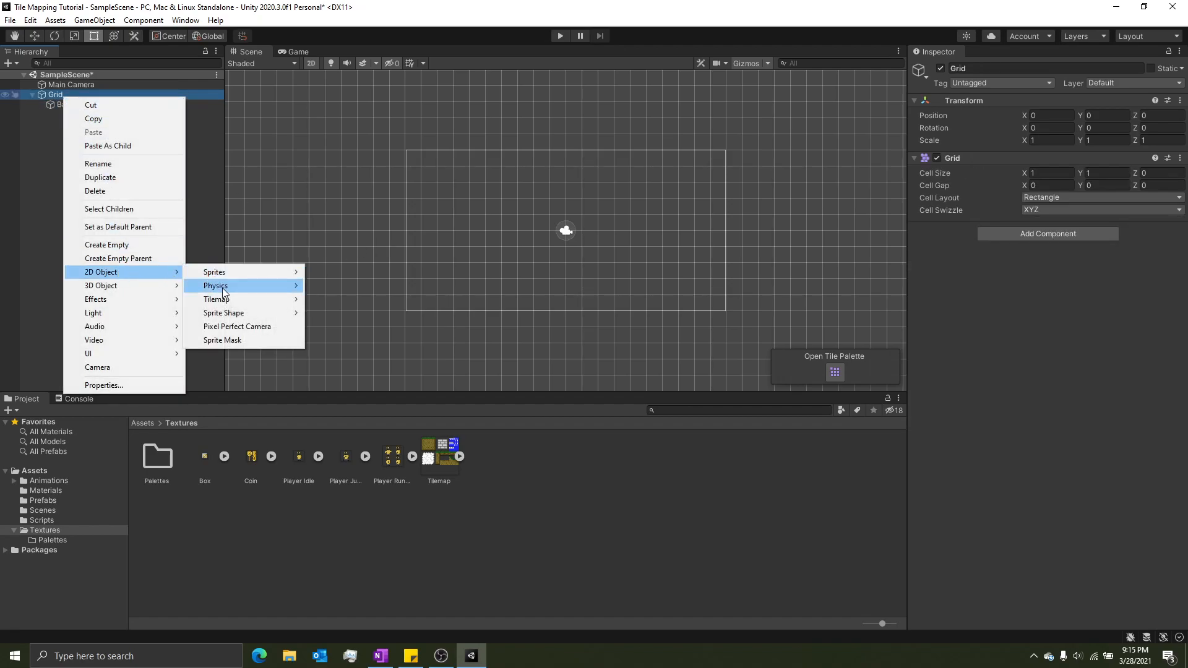
pyautogui.moveTo(240, 301)
pyautogui.click(342, 303)
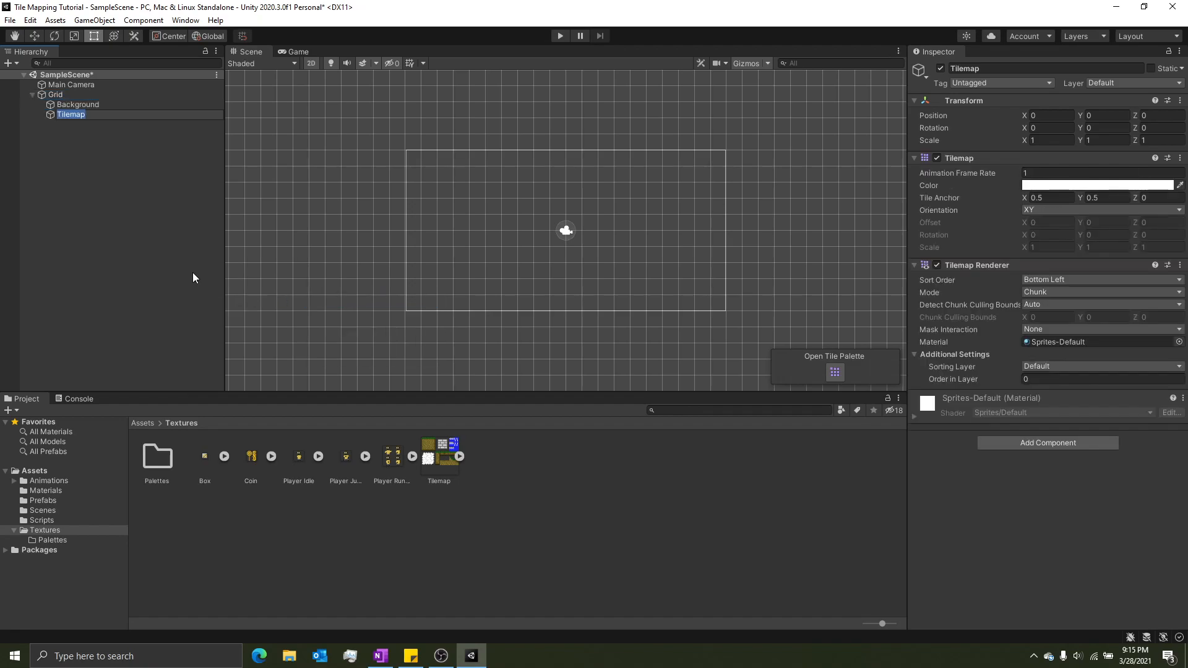
pyautogui.write('Foreground')
pyautogui.press('Return')
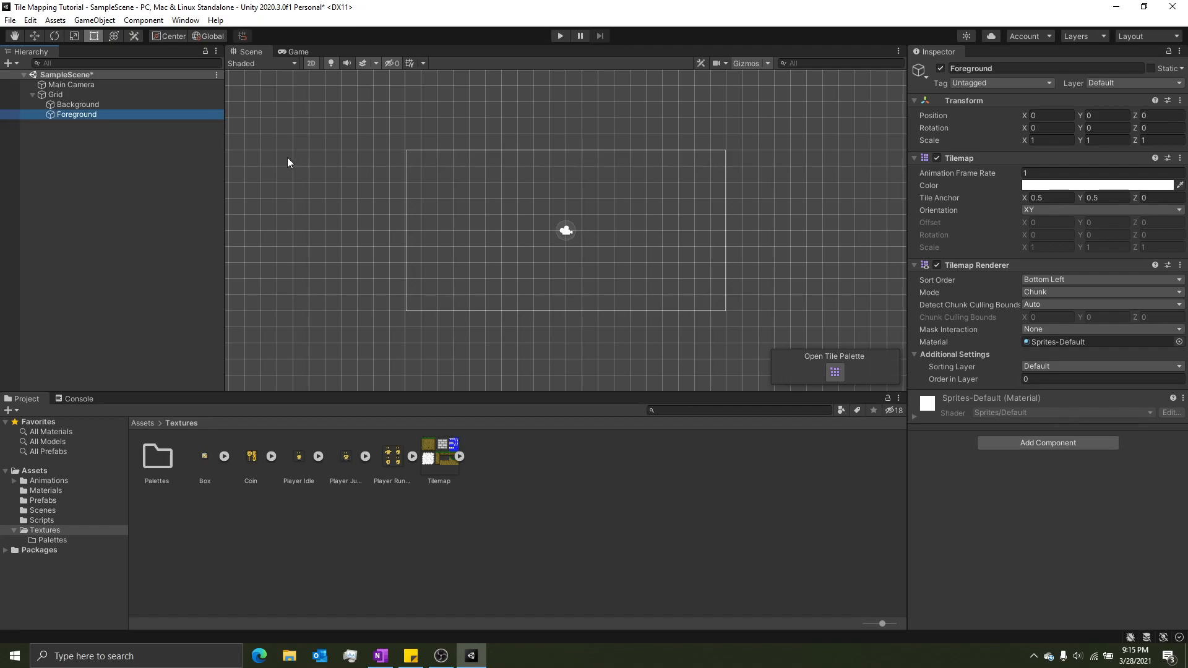
# Open the Tile Palette window and dock it beside the Inspector
pyautogui.click(99, 103)
pyautogui.moveTo(579, 233); pyautogui.dragTo(523, 219, button='middle')
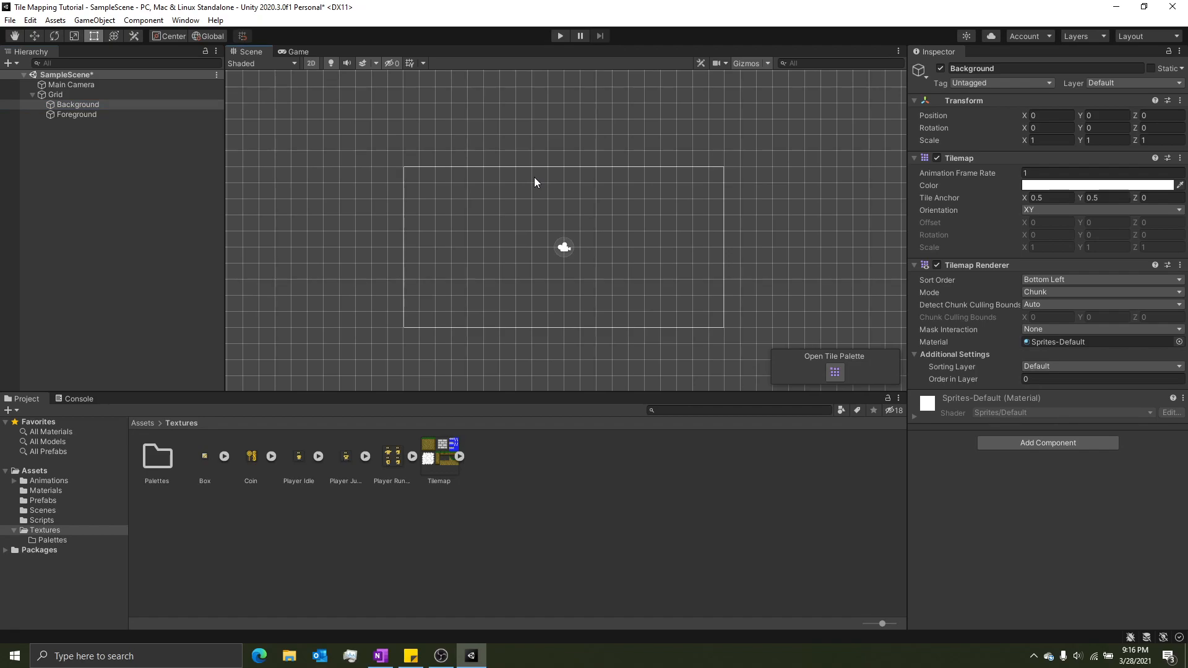
pyautogui.click(185, 20)
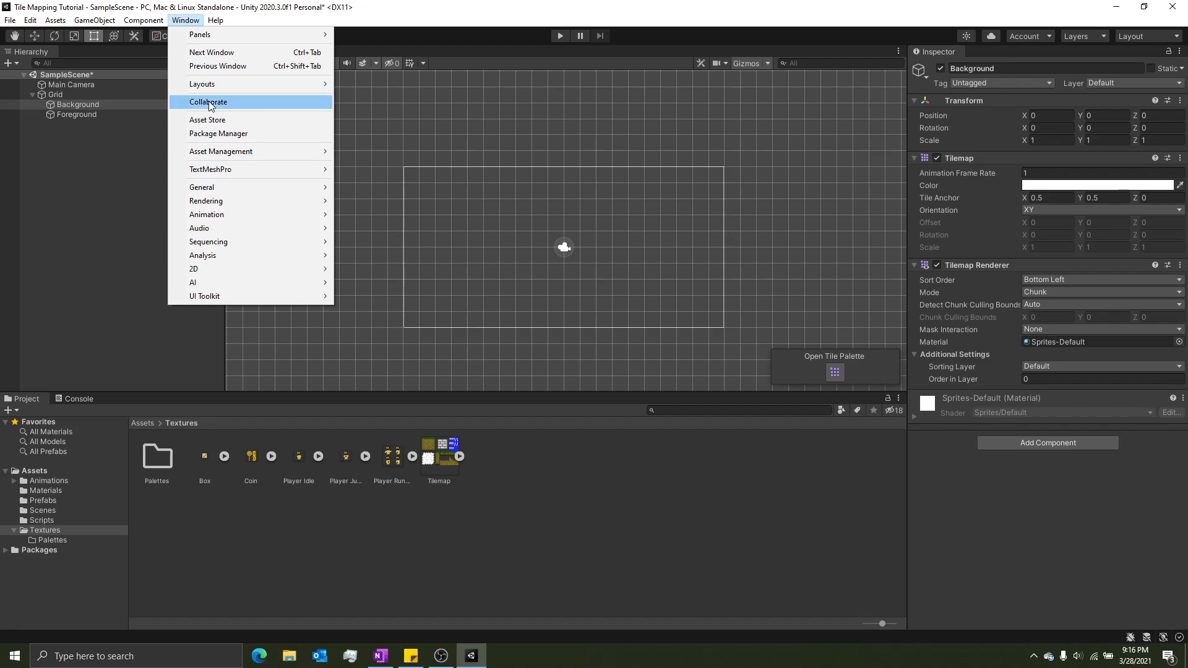
pyautogui.moveTo(204, 269)
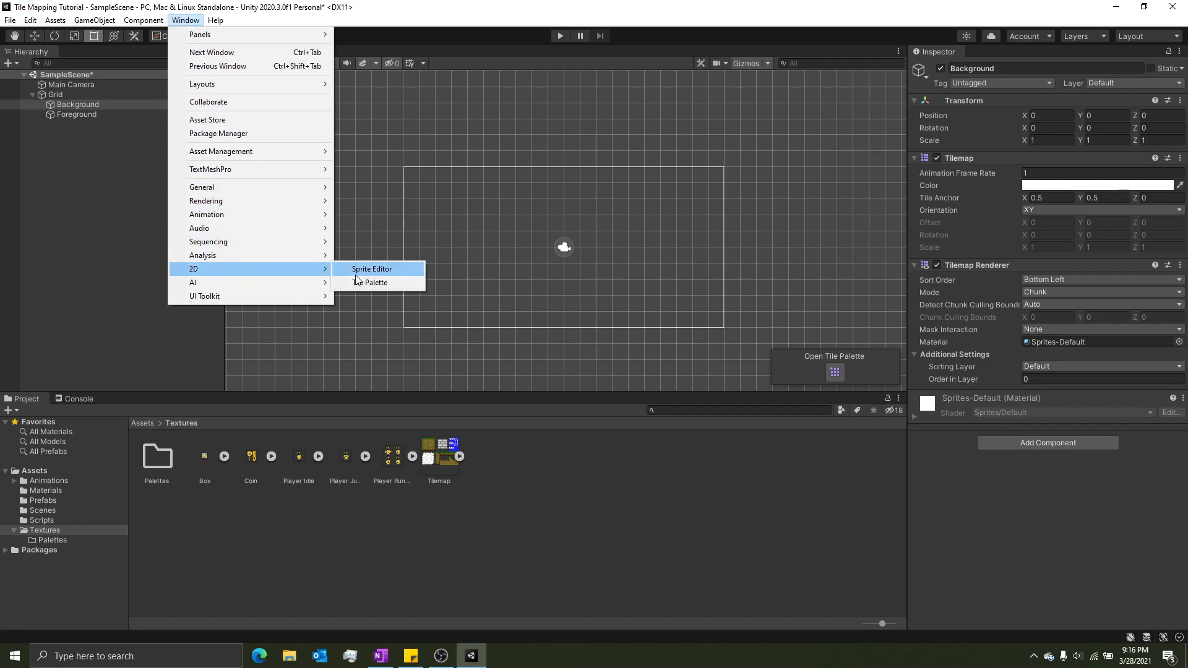
pyautogui.click(378, 286)
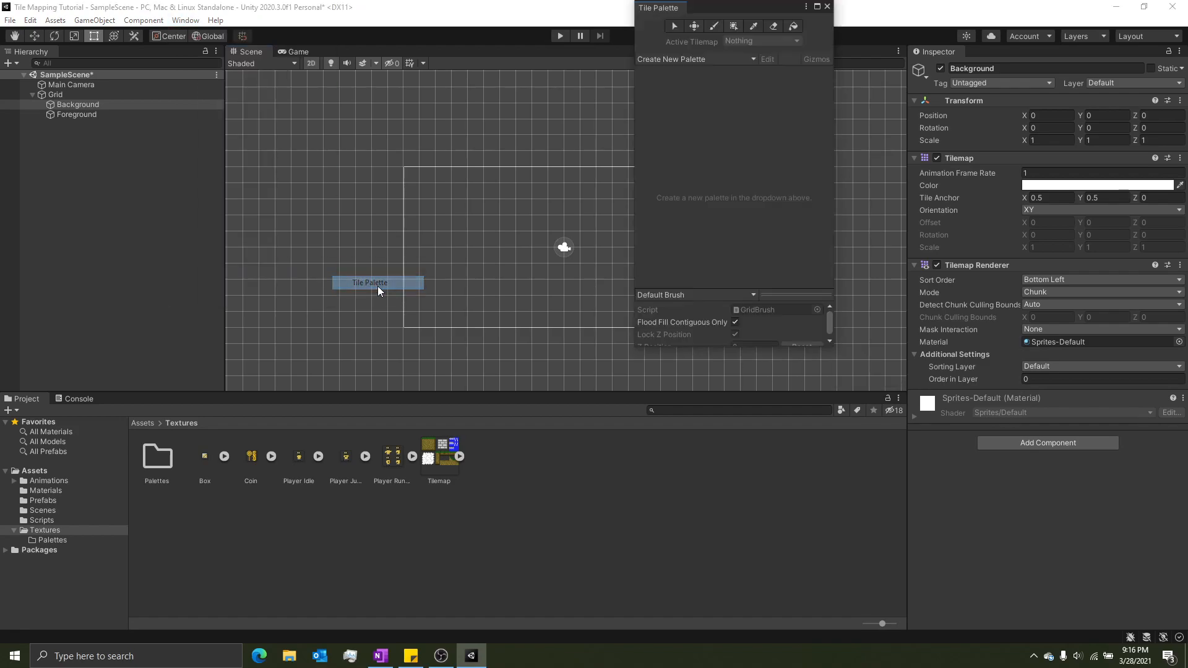
pyautogui.moveTo(703, 11); pyautogui.dragTo(1001, 57)
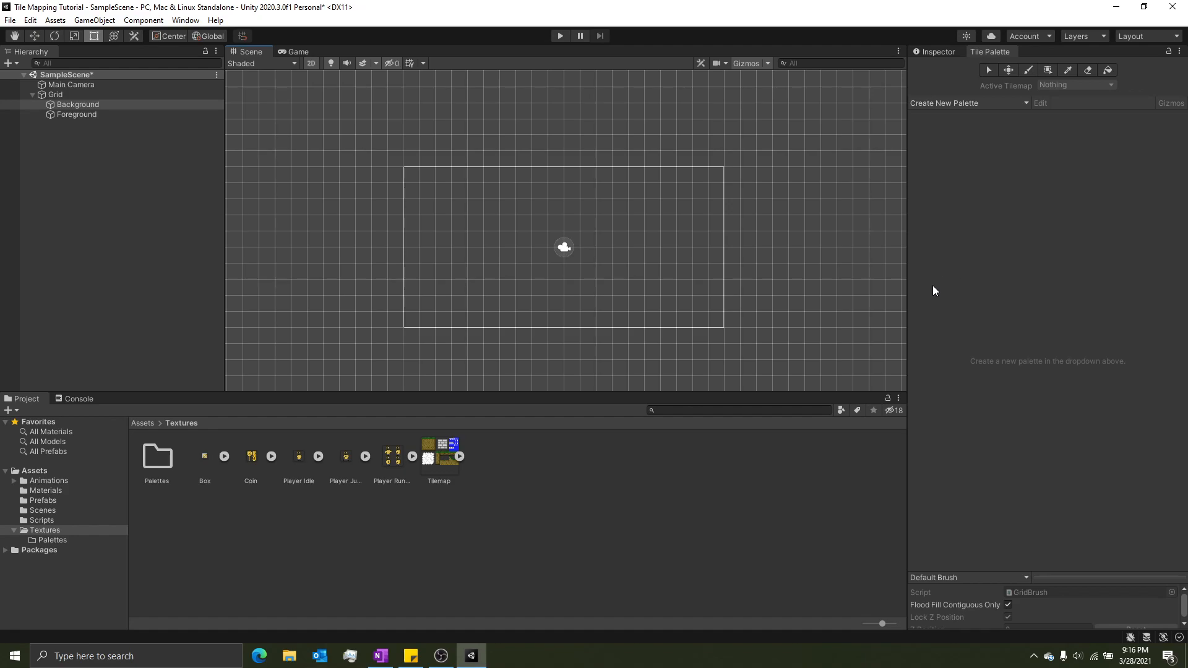
# Create a folder named Tiles inside the Palettes folder under Textures
pyautogui.doubleClick(166, 470)
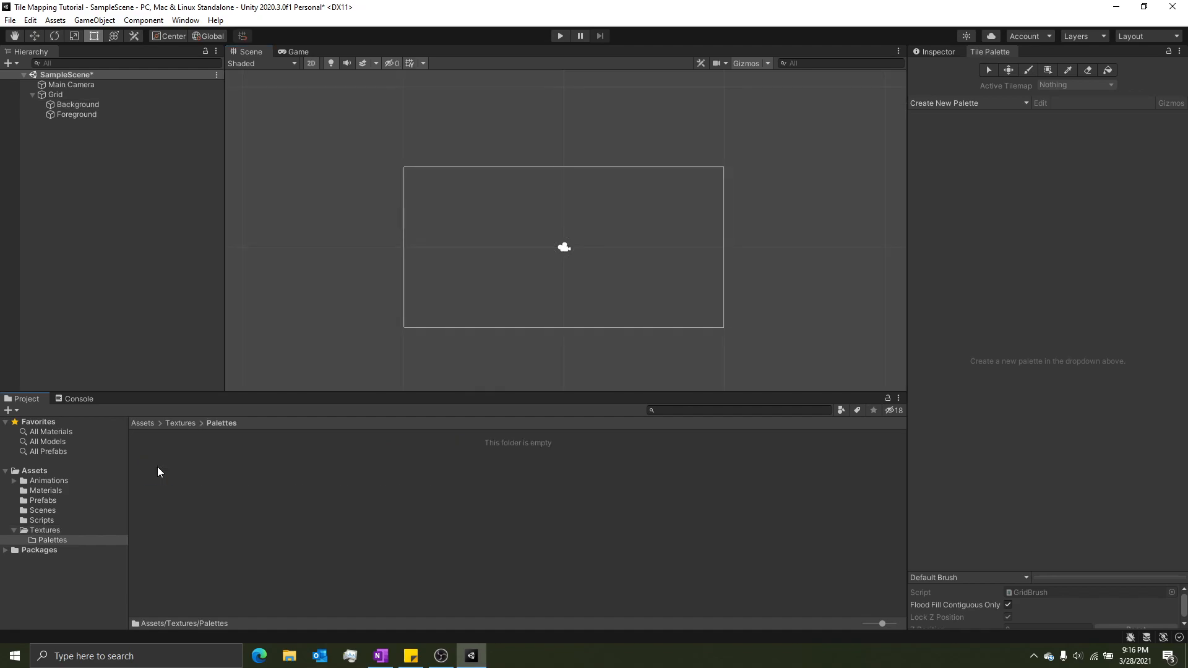
pyautogui.click(55, 530)
pyautogui.click(184, 508)
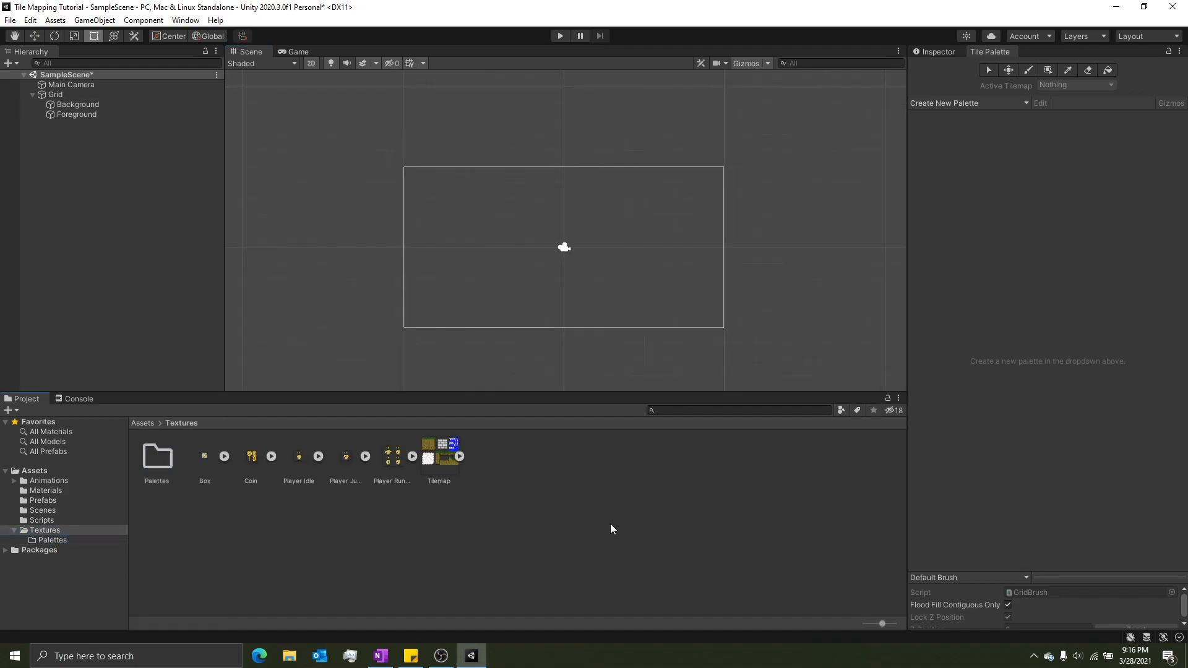
pyautogui.doubleClick(159, 467)
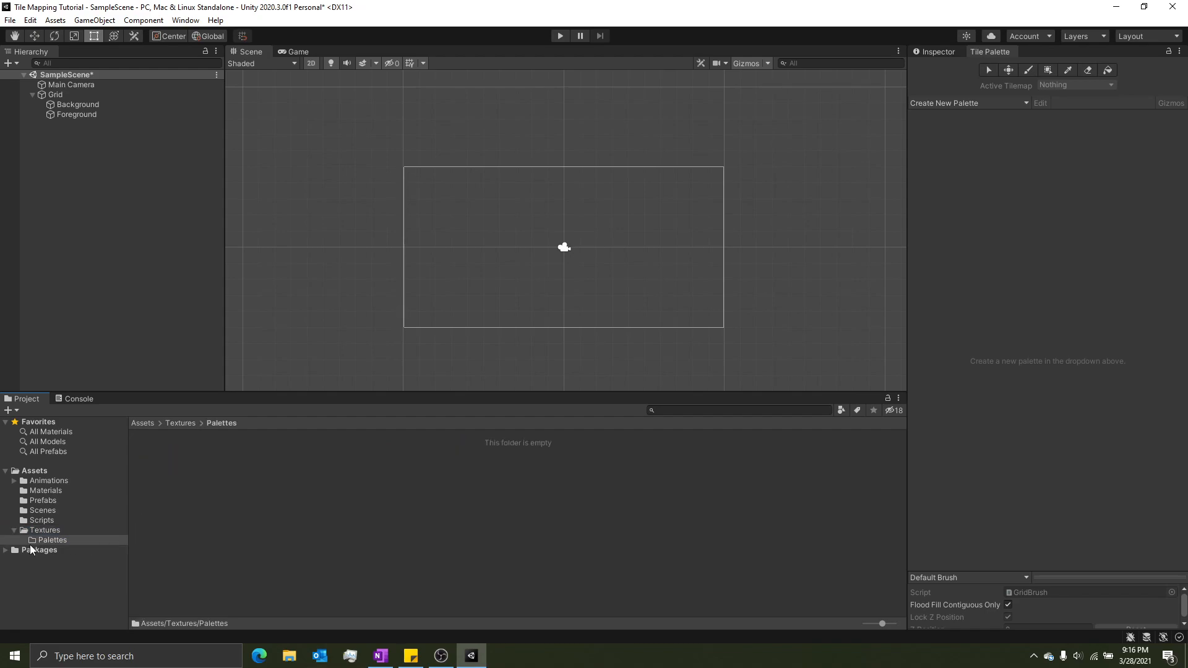
pyautogui.rightClick(179, 466)
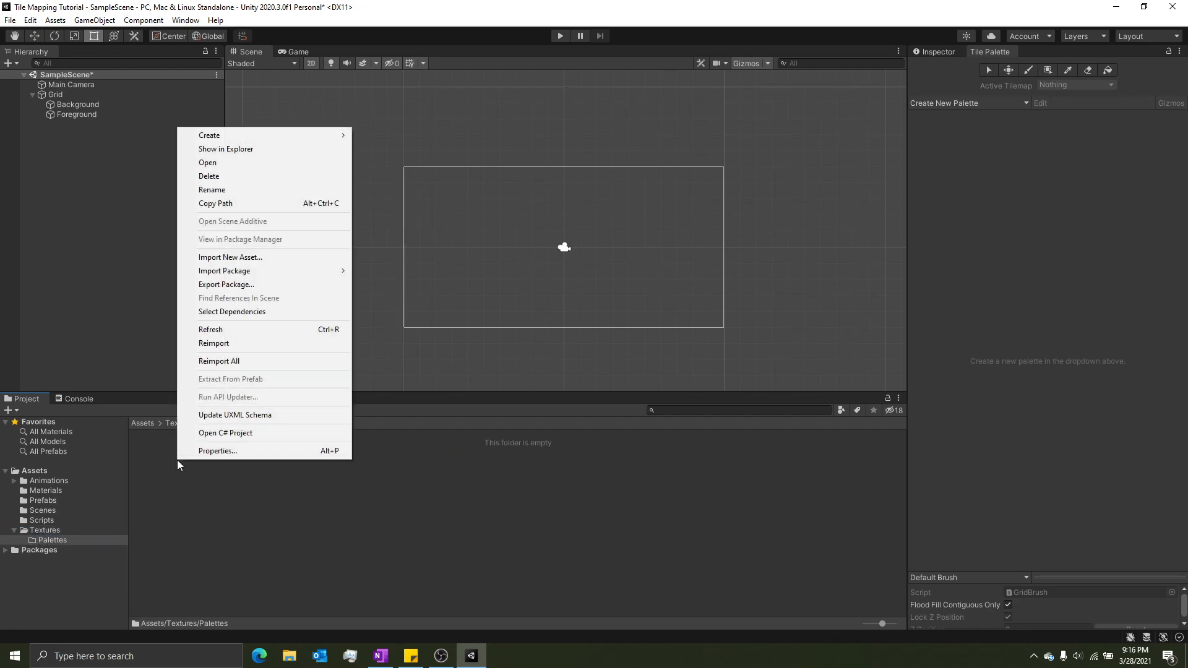
pyautogui.moveTo(240, 136)
pyautogui.click(379, 135)
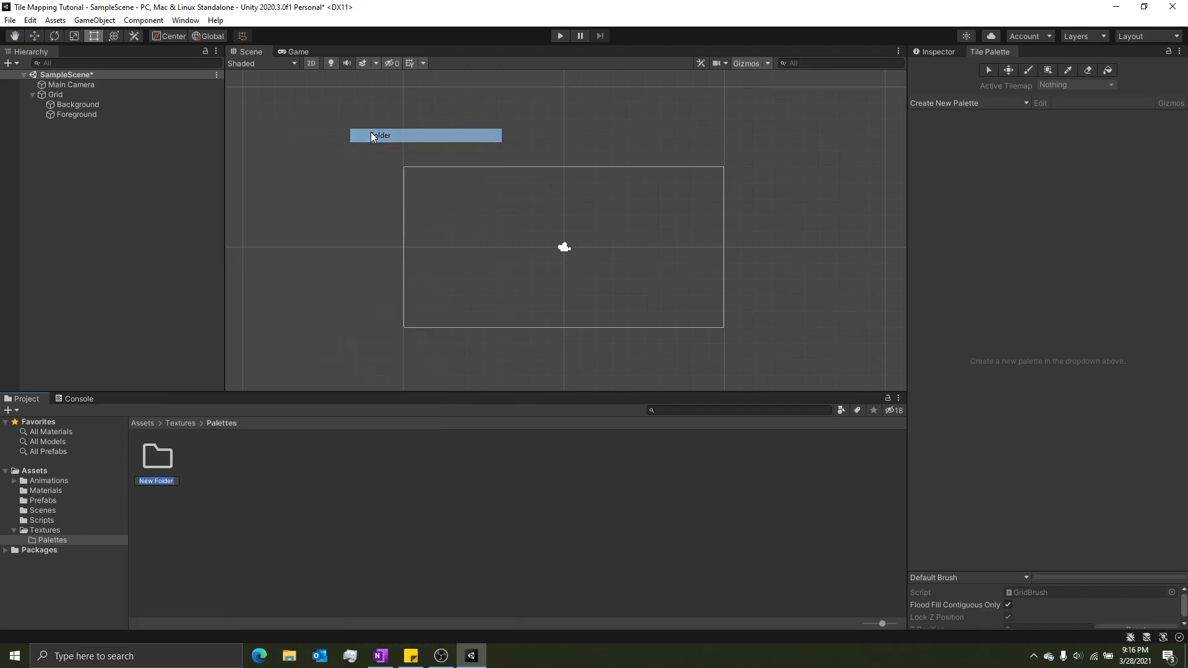
pyautogui.write('Tiles')
pyautogui.press('Return')
pyautogui.click(280, 448)
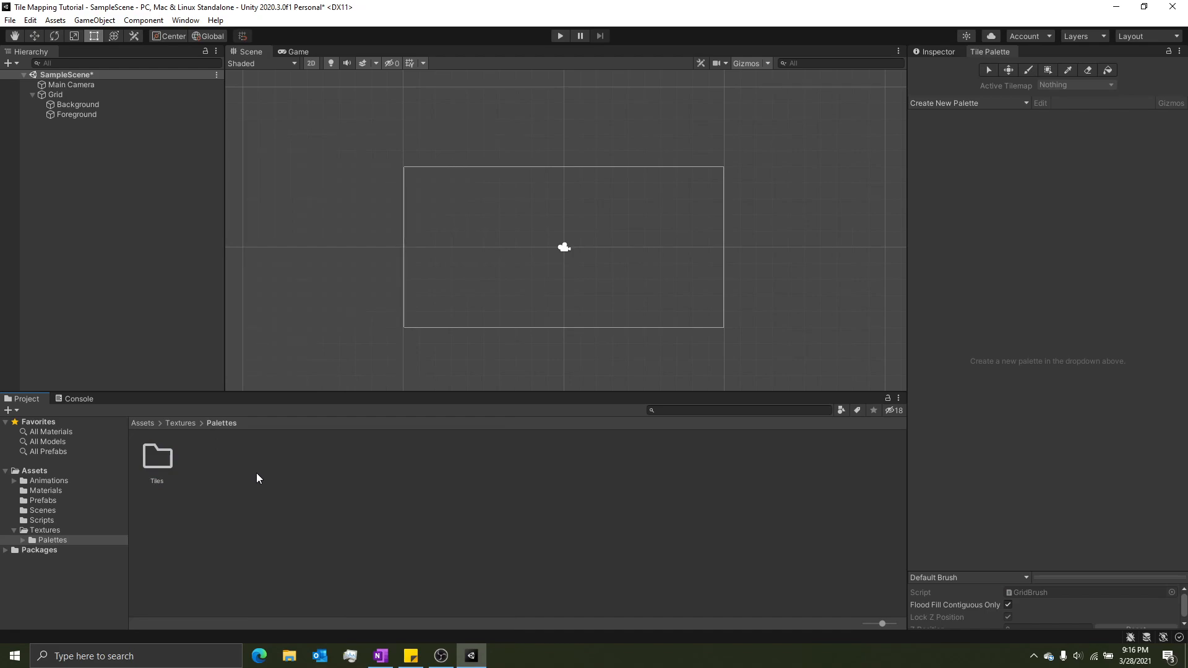
# Review the Palettes and Tiles folders and the sliced sprites inside the Tilemap texture
pyautogui.click(81, 532)
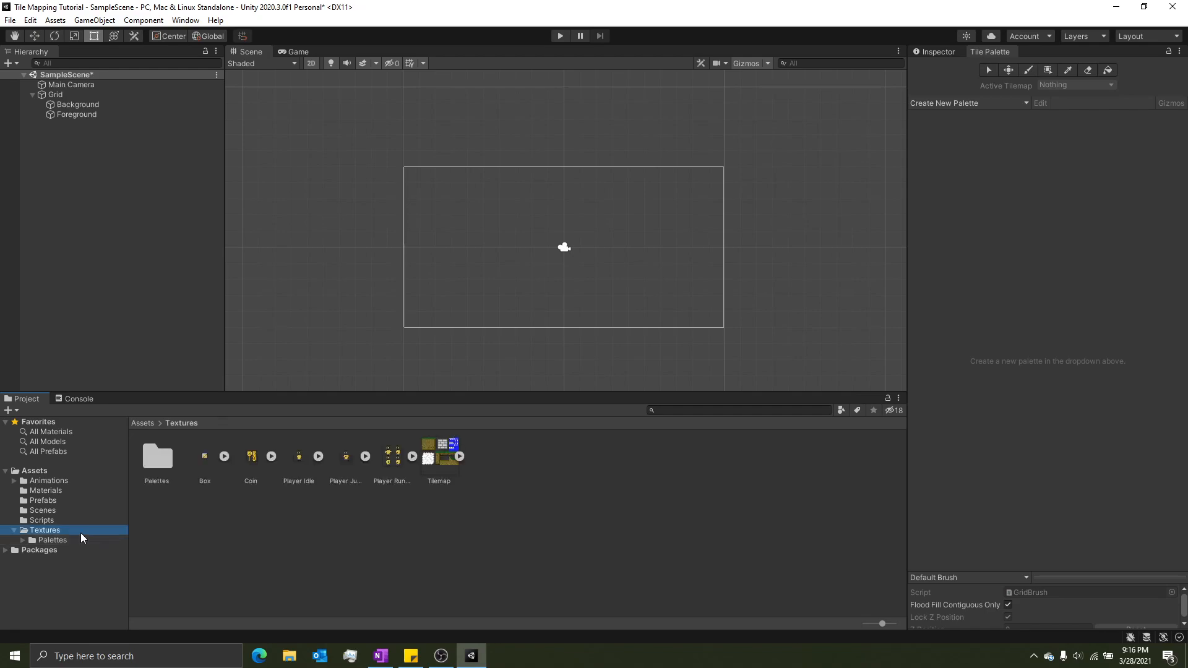
pyautogui.doubleClick(151, 461)
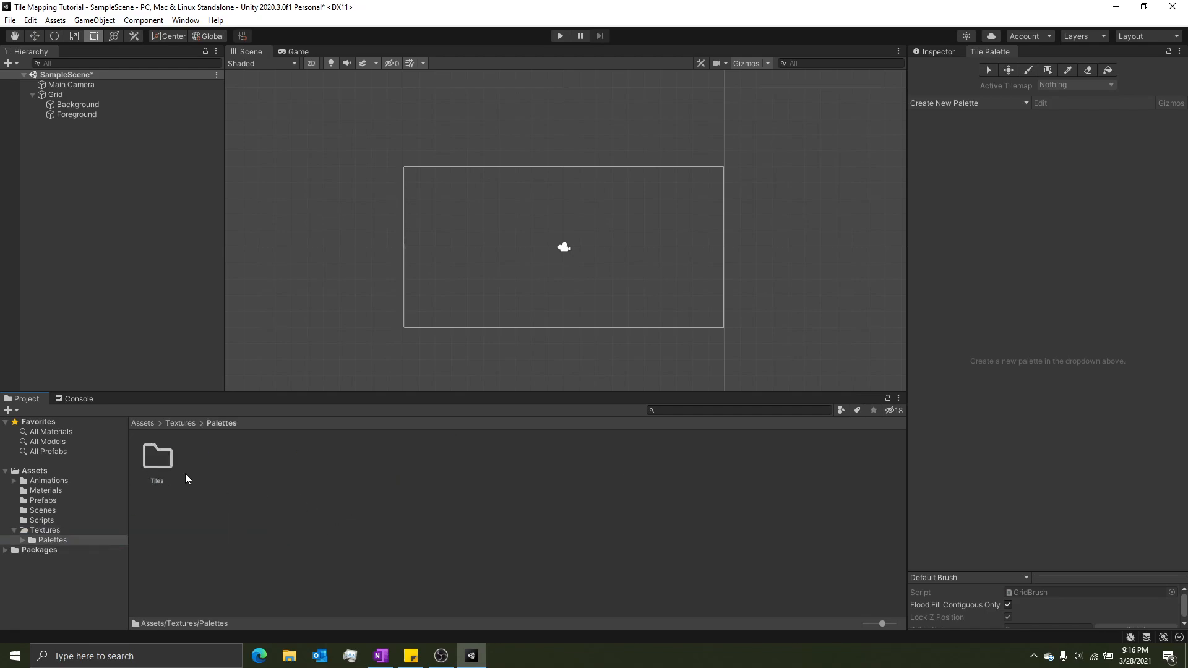
pyautogui.doubleClick(164, 459)
pyautogui.click(53, 541)
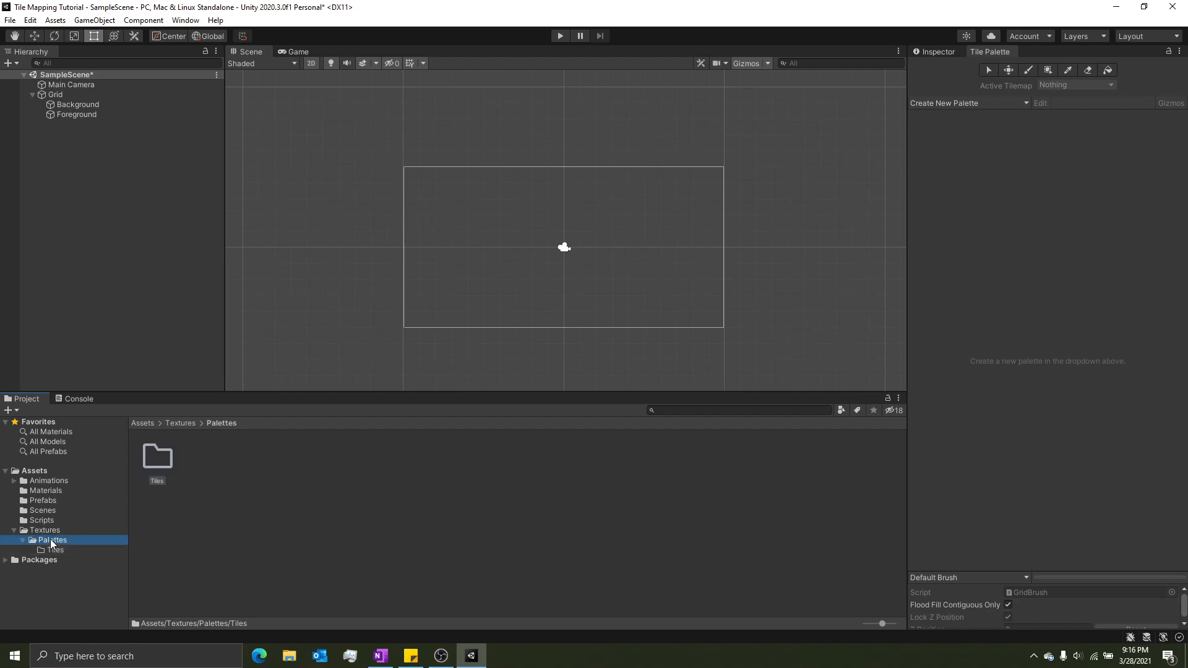
pyautogui.click(46, 531)
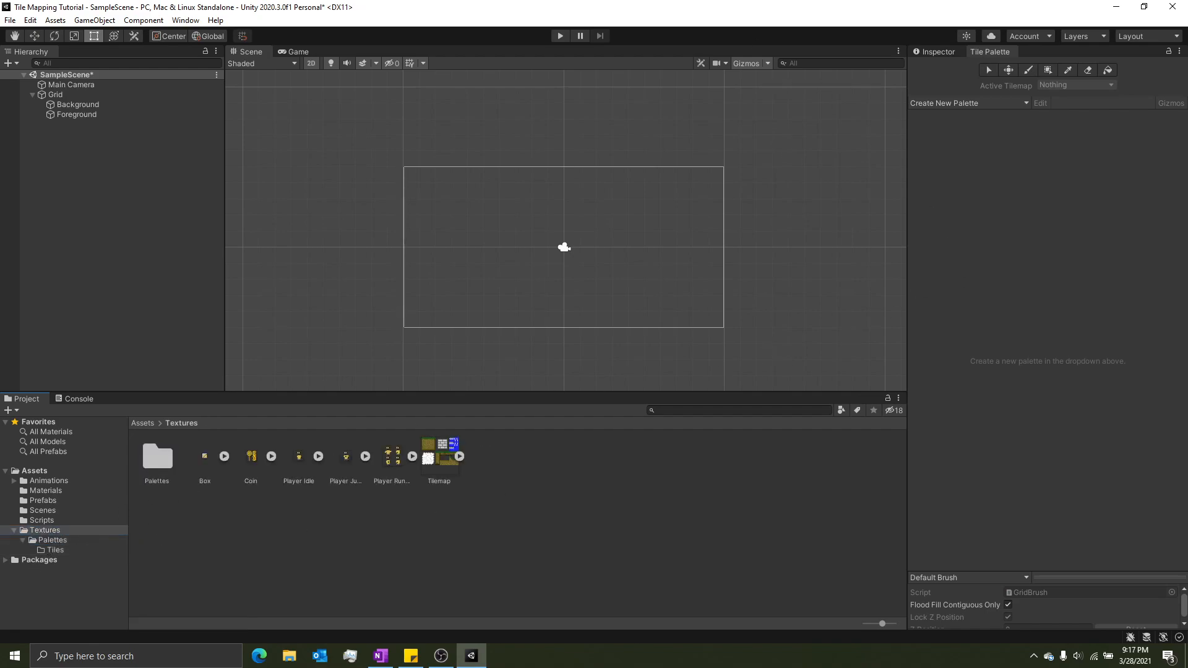
pyautogui.click(460, 456)
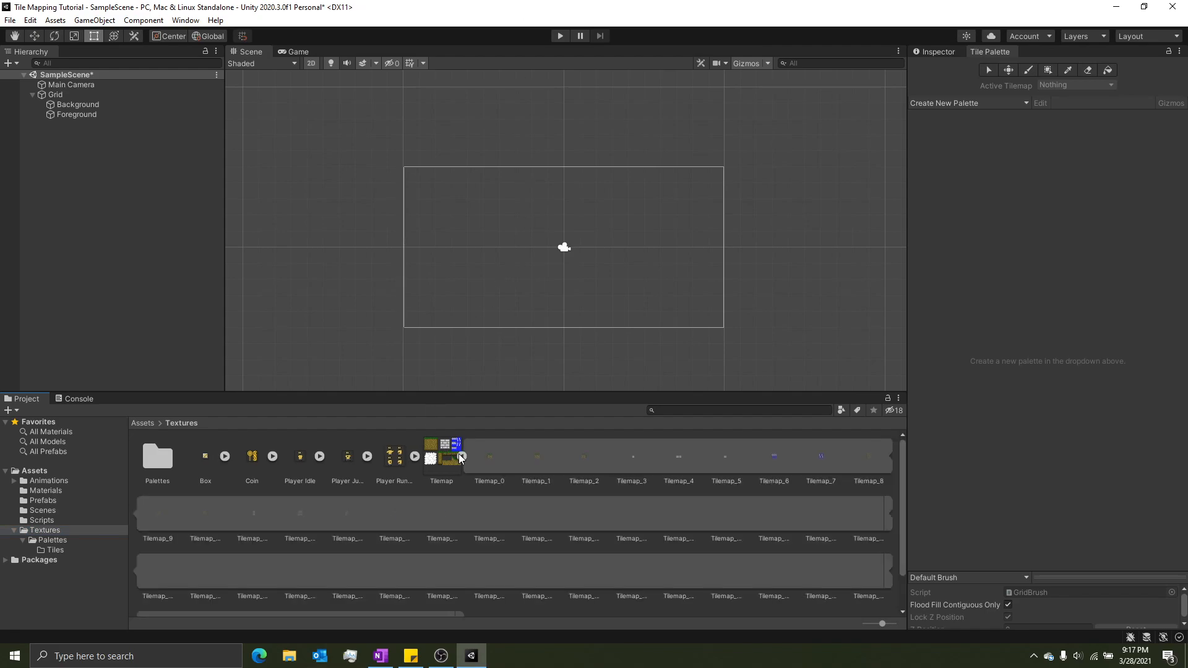
pyautogui.click(462, 456)
pyautogui.moveTo(438, 461); pyautogui.dragTo(665, 476)
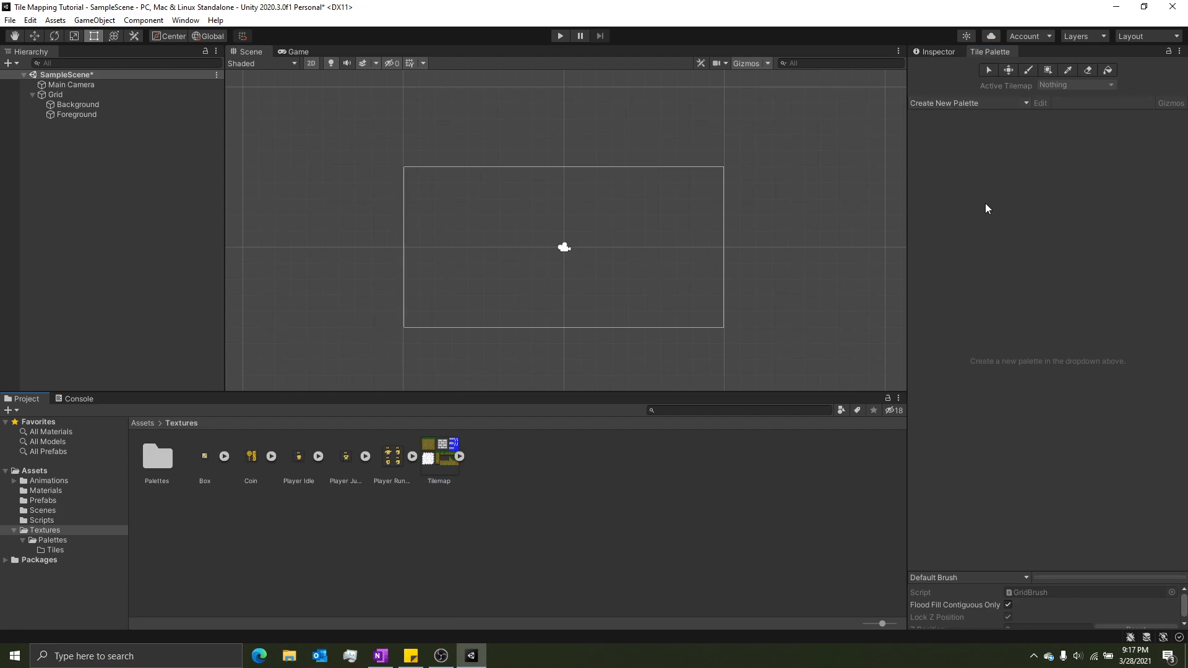
# Create a rectangular tile palette named Palette with automatic cell size and save it in the Palettes folder
pyautogui.click(988, 103)
pyautogui.click(1023, 128)
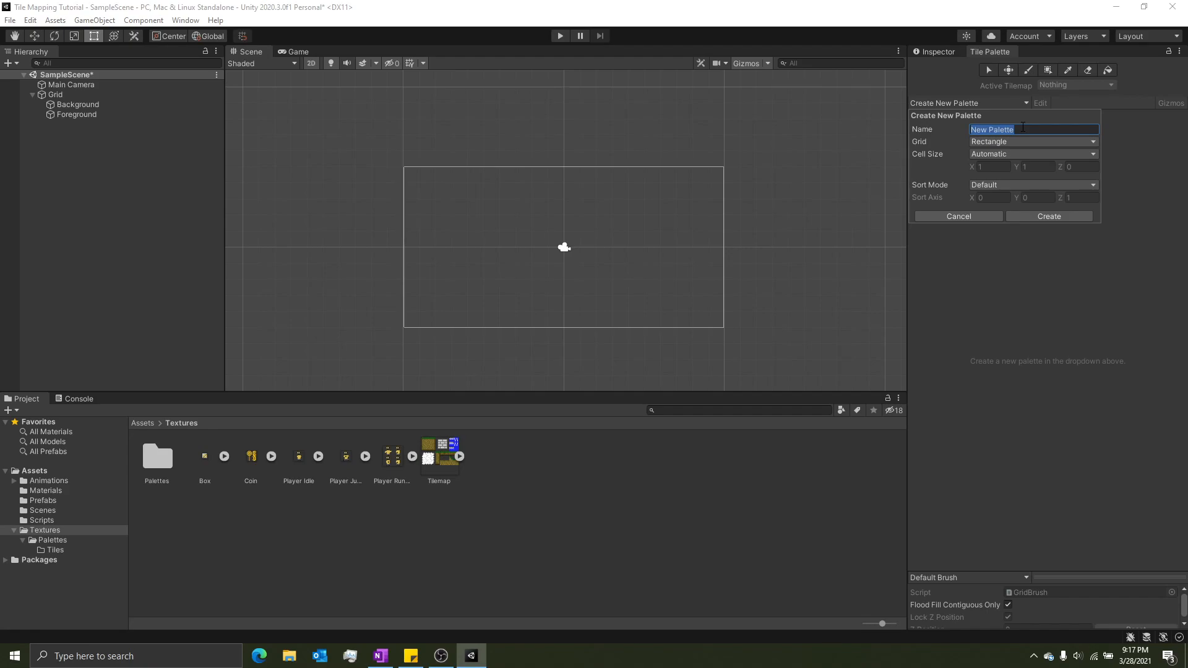
pyautogui.click(990, 130)
pyautogui.press('BackSpace')
pyautogui.press('BackSpace')
pyautogui.press('BackSpace')
pyautogui.press('BackSpace')
pyautogui.click(1036, 216)
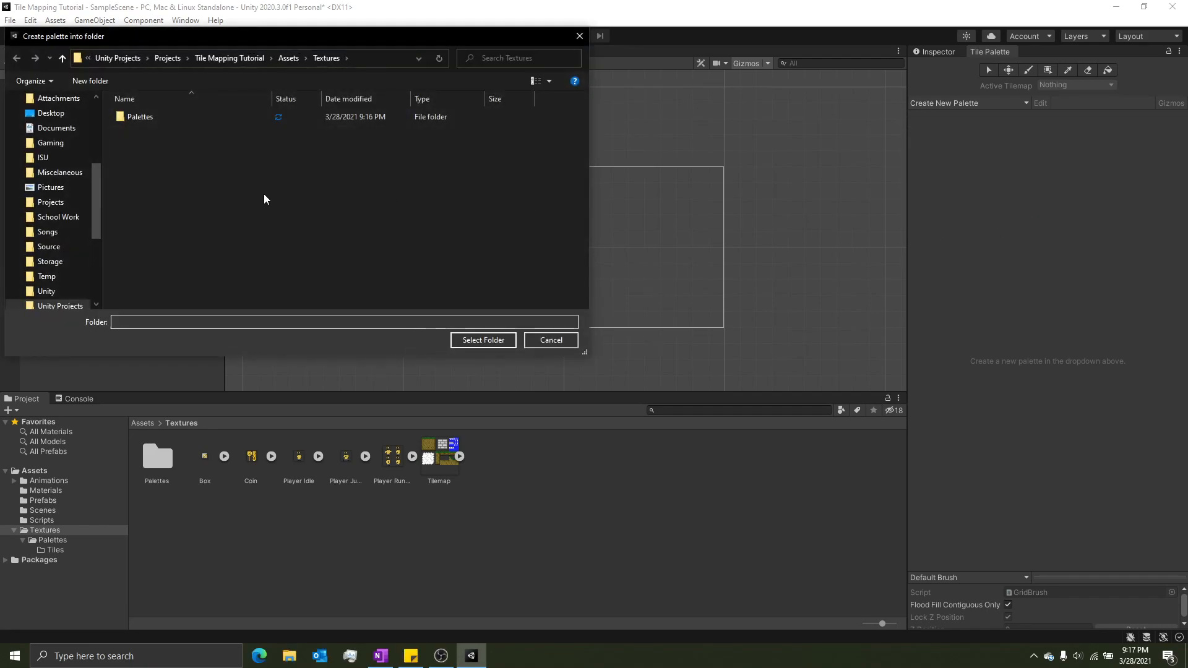
pyautogui.click(177, 122)
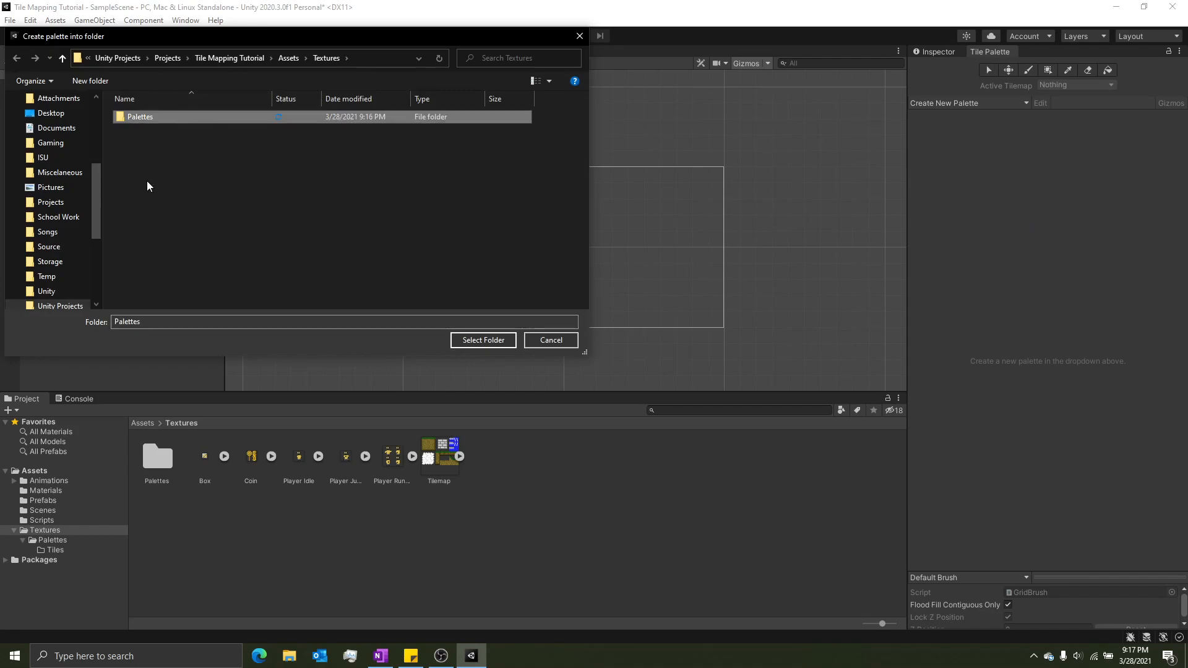
pyautogui.click(488, 339)
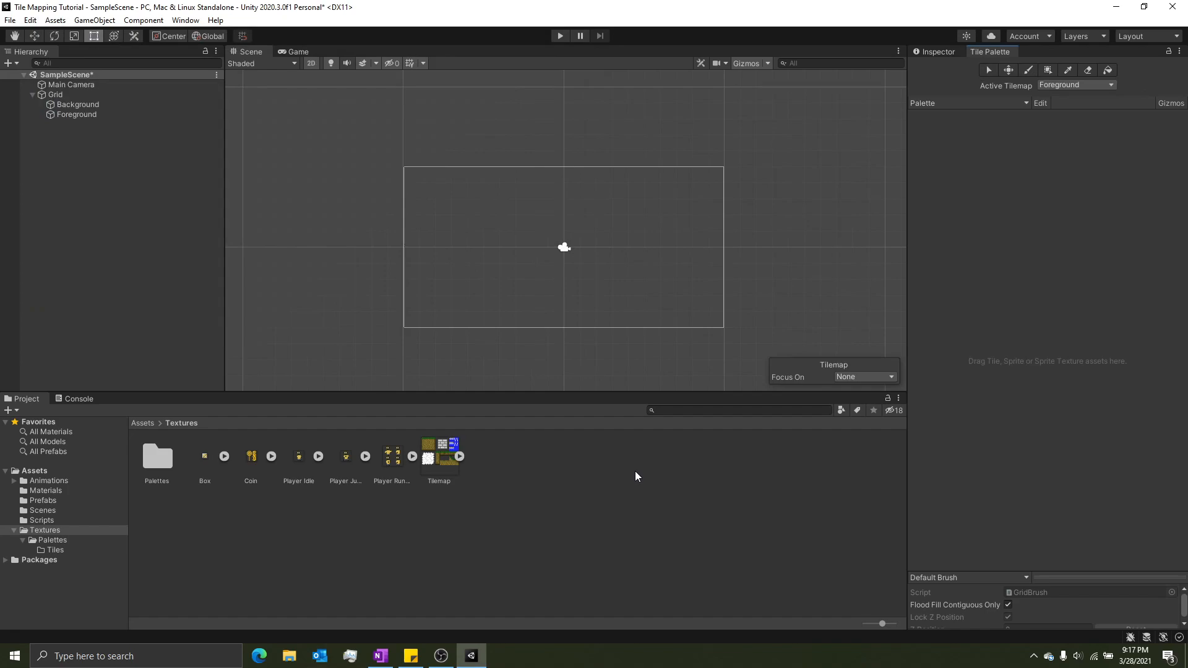
# Add the Tilemap texture to the new palette, generating its tiles into the Palettes/Tiles folder
pyautogui.moveTo(436, 457); pyautogui.dragTo(986, 298)
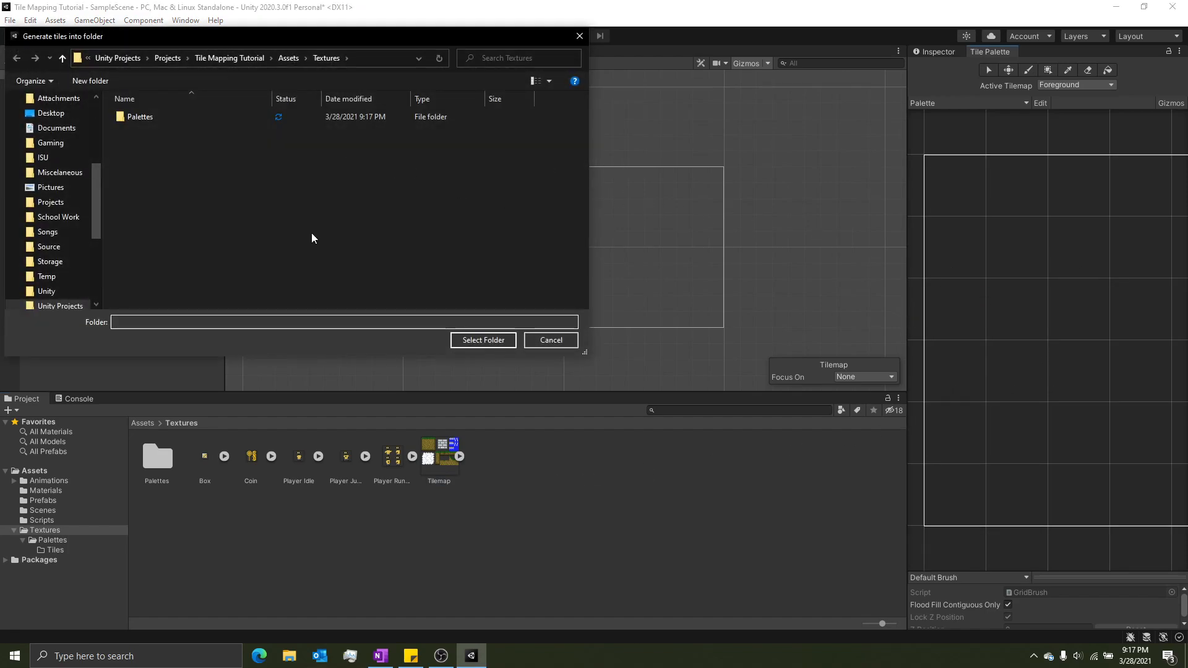
pyautogui.doubleClick(160, 120)
pyautogui.doubleClick(159, 120)
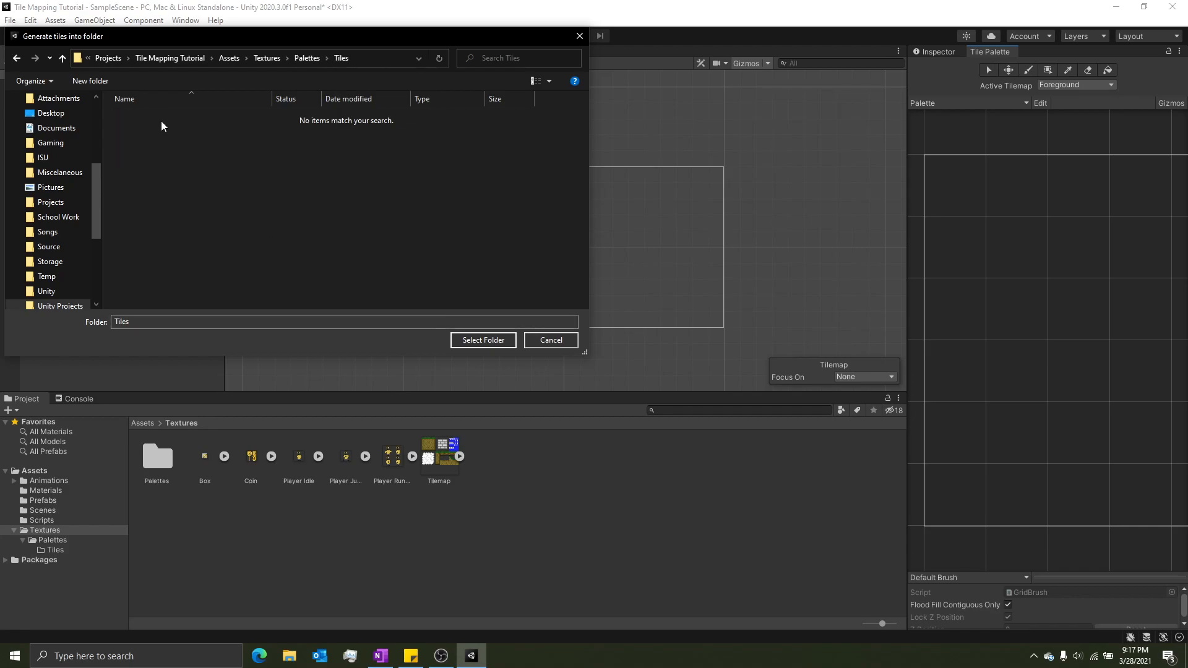
pyautogui.click(504, 341)
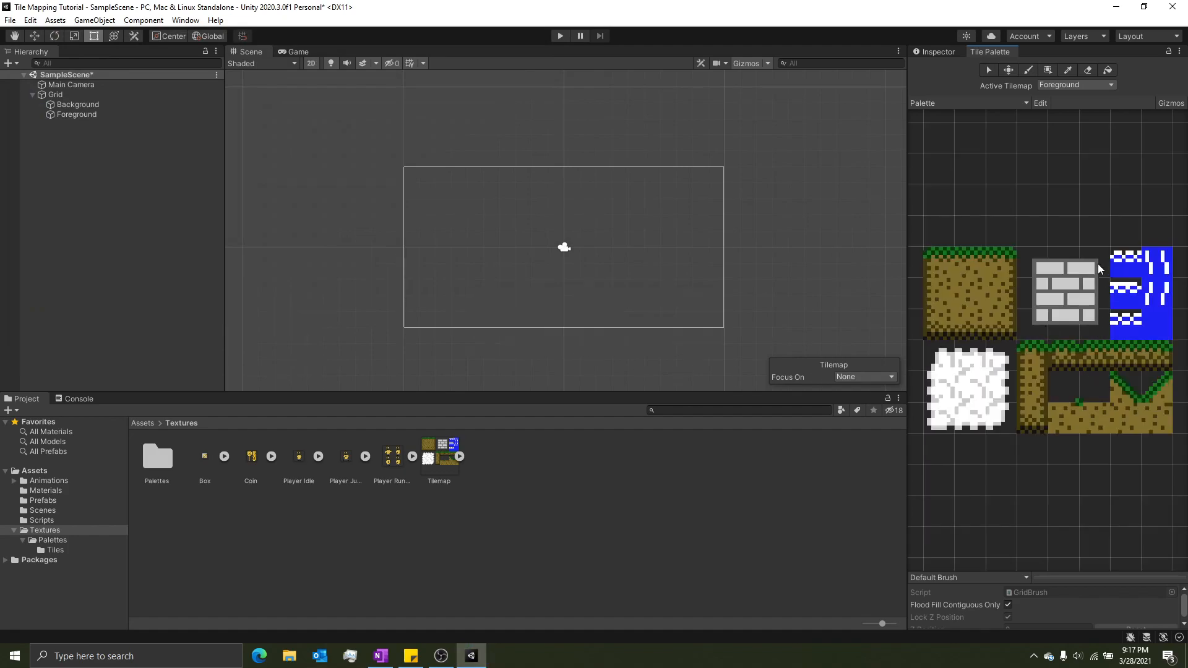
pyautogui.moveTo(1048, 337); pyautogui.dragTo(1036, 291, button='middle')
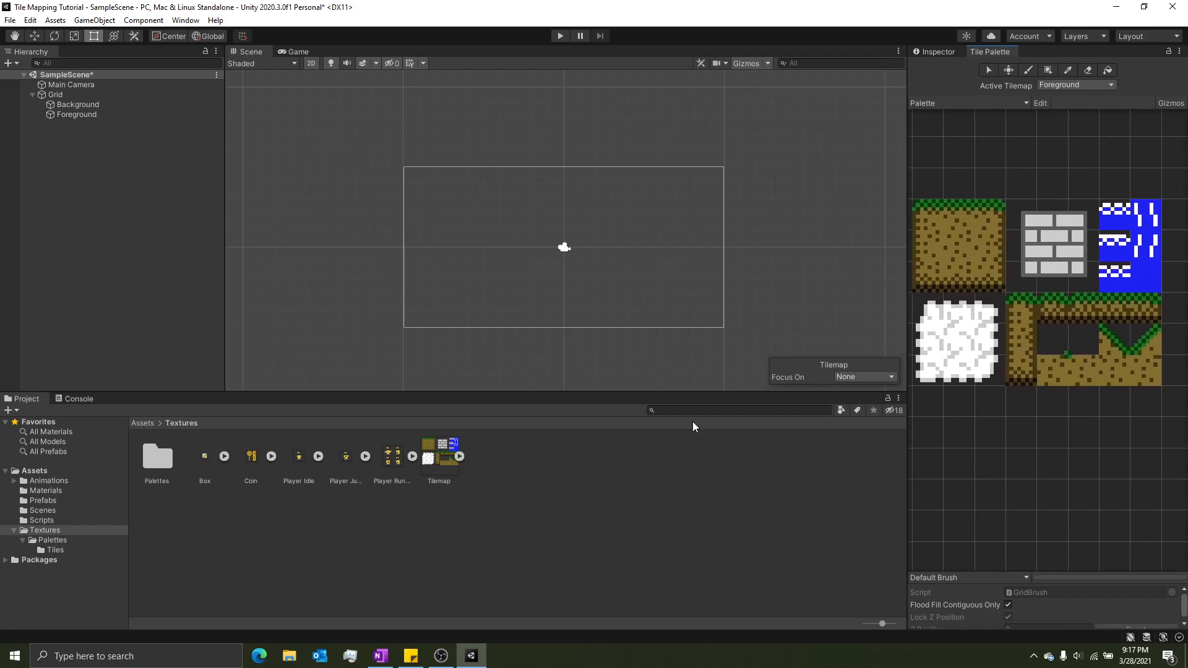
# Try out selecting the individual water tiles in the palette with the brush
pyautogui.click(1115, 286)
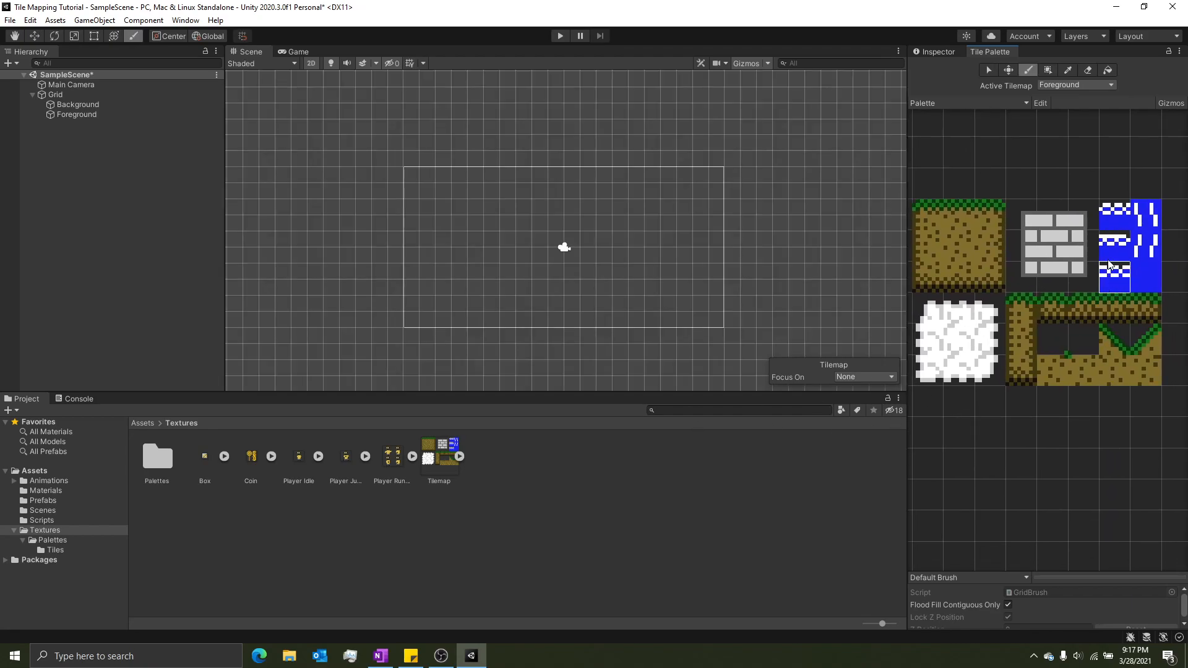
pyautogui.click(1115, 217)
pyautogui.click(1127, 274)
pyautogui.click(1150, 270)
pyautogui.click(1147, 248)
pyautogui.click(1143, 210)
pyautogui.click(1113, 213)
pyautogui.click(1104, 251)
pyautogui.click(1106, 254)
pyautogui.click(1117, 225)
# Enable palette editing and erase both columns of water tiles from the palette
pyautogui.click(1041, 103)
pyautogui.click(1017, 278)
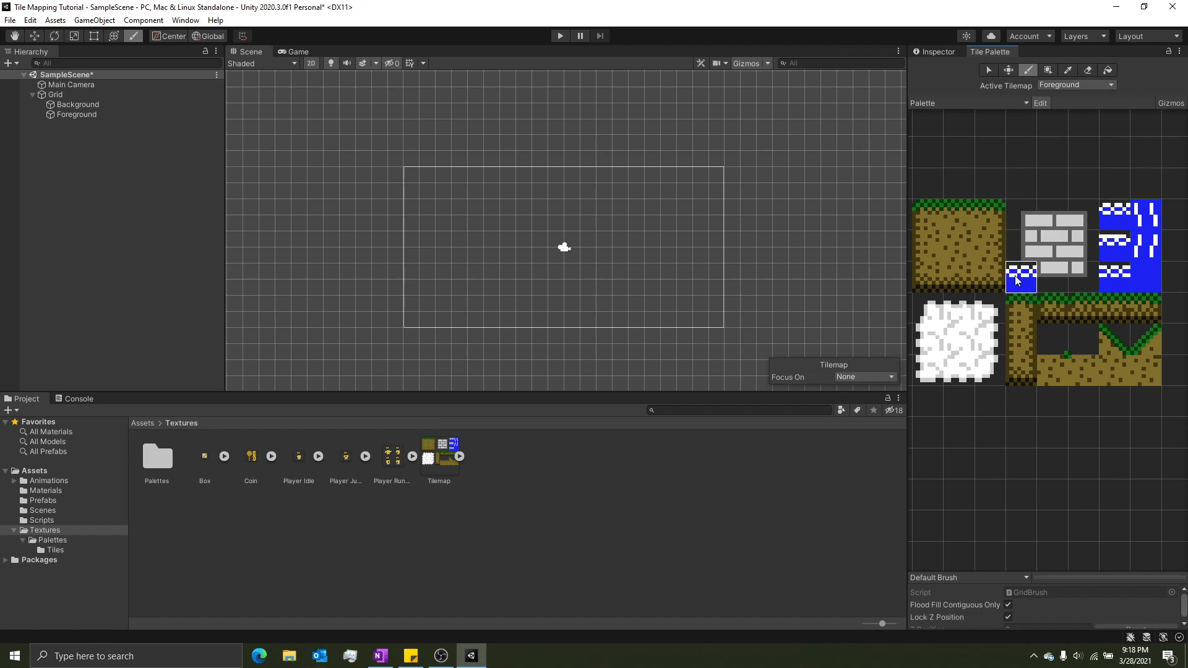
pyautogui.click(1041, 103)
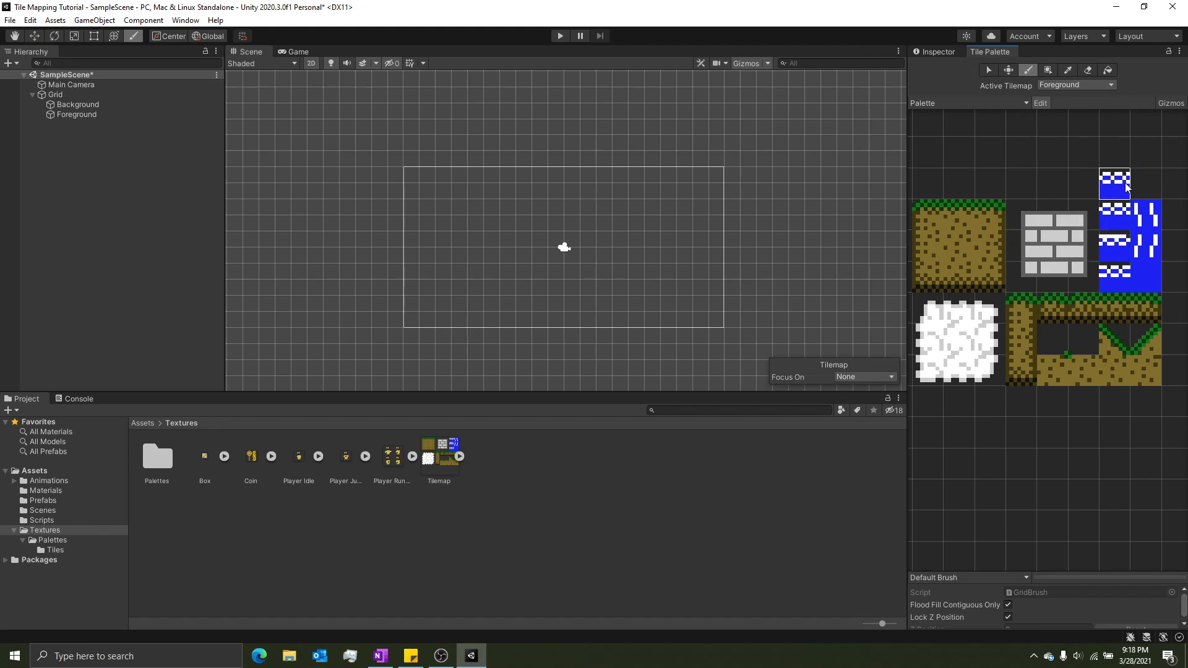
pyautogui.moveTo(1049, 278); pyautogui.dragTo(1056, 293, button='middle')
pyautogui.click(1088, 70)
pyautogui.moveTo(1127, 230); pyautogui.dragTo(1135, 292)
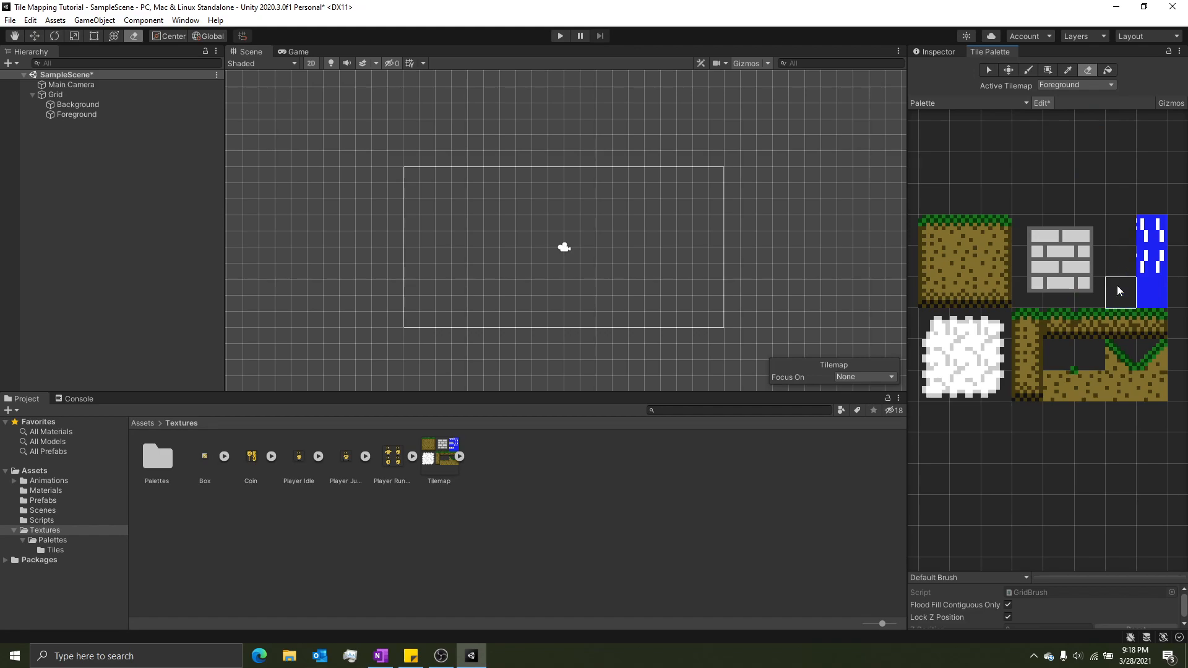
pyautogui.moveTo(1146, 243); pyautogui.dragTo(1151, 292)
# Select the 3 by 3 grey brick block in the palette and move it two cells to the right
pyautogui.click(986, 70)
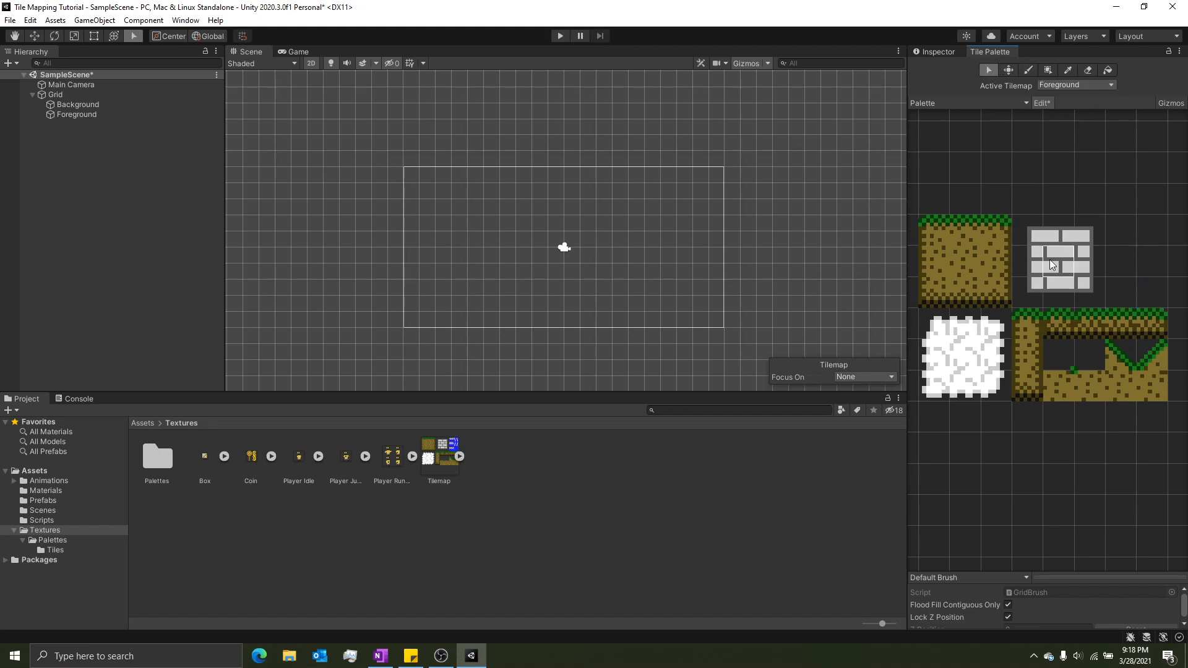
pyautogui.moveTo(1036, 235); pyautogui.dragTo(1093, 284)
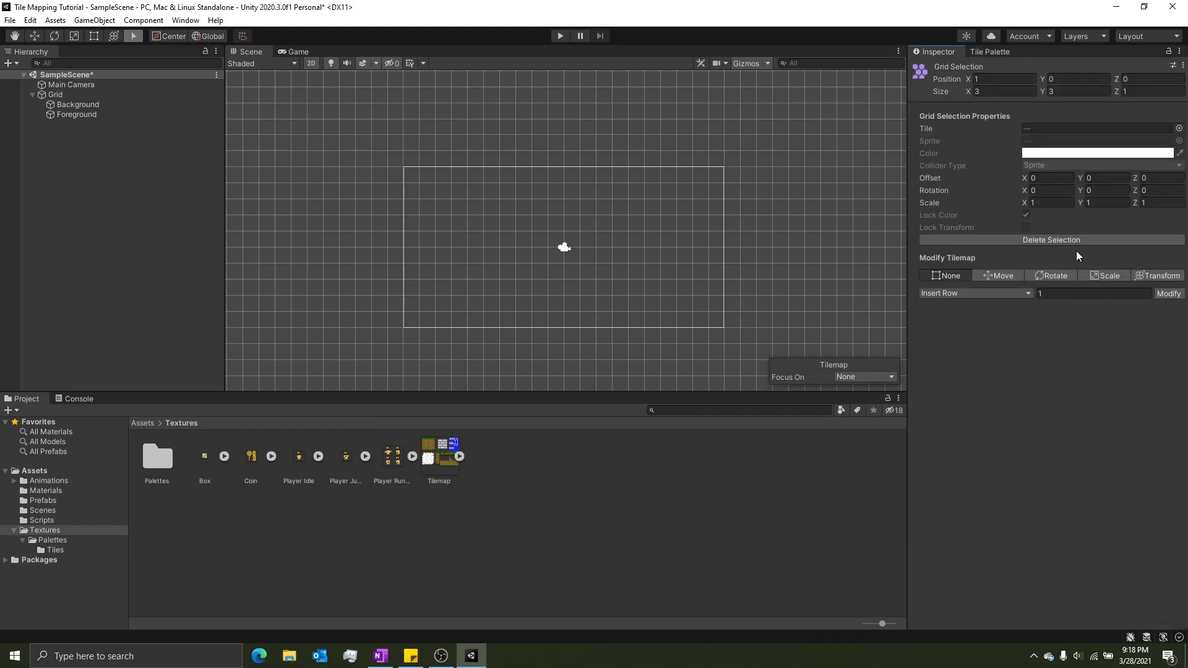
pyautogui.click(991, 52)
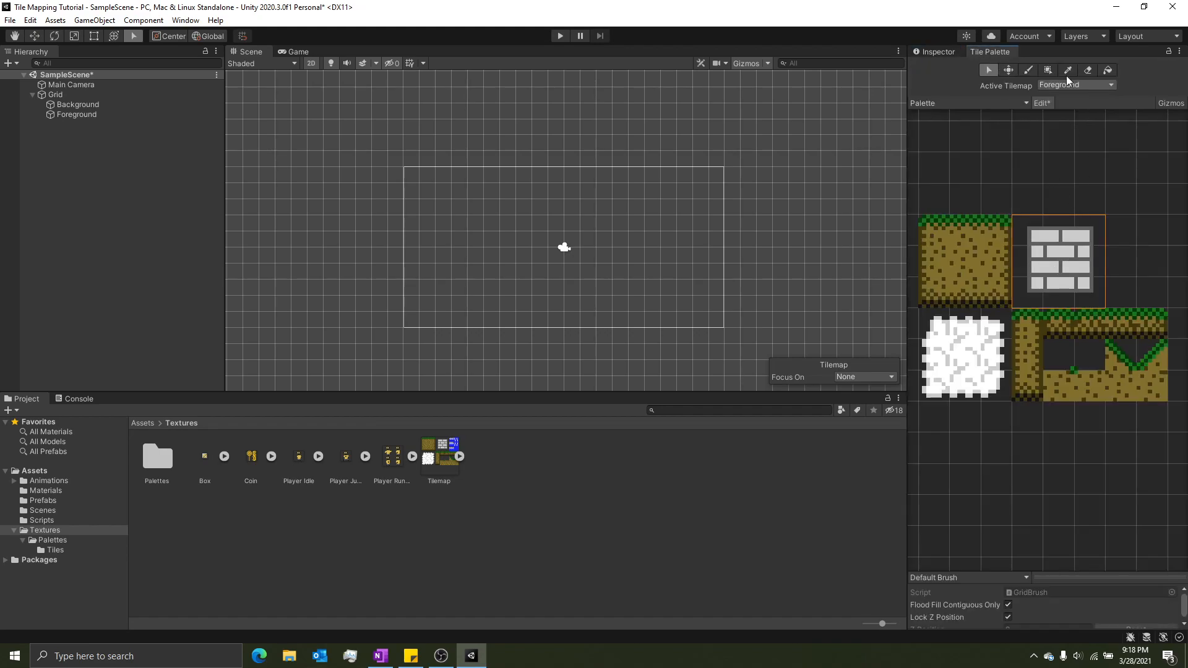
pyautogui.click(1010, 70)
pyautogui.moveTo(1056, 277); pyautogui.dragTo(1115, 267)
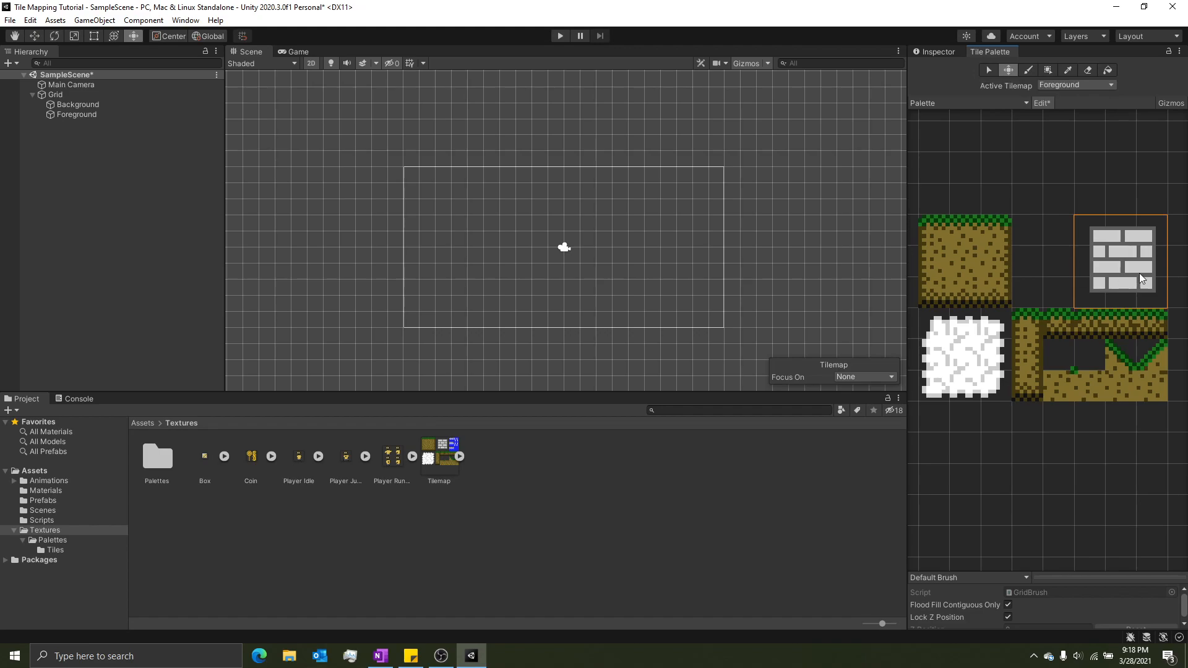
# Try painting a row of water tiles above the palette's blocks with the brush, then undo it
pyautogui.click(1026, 71)
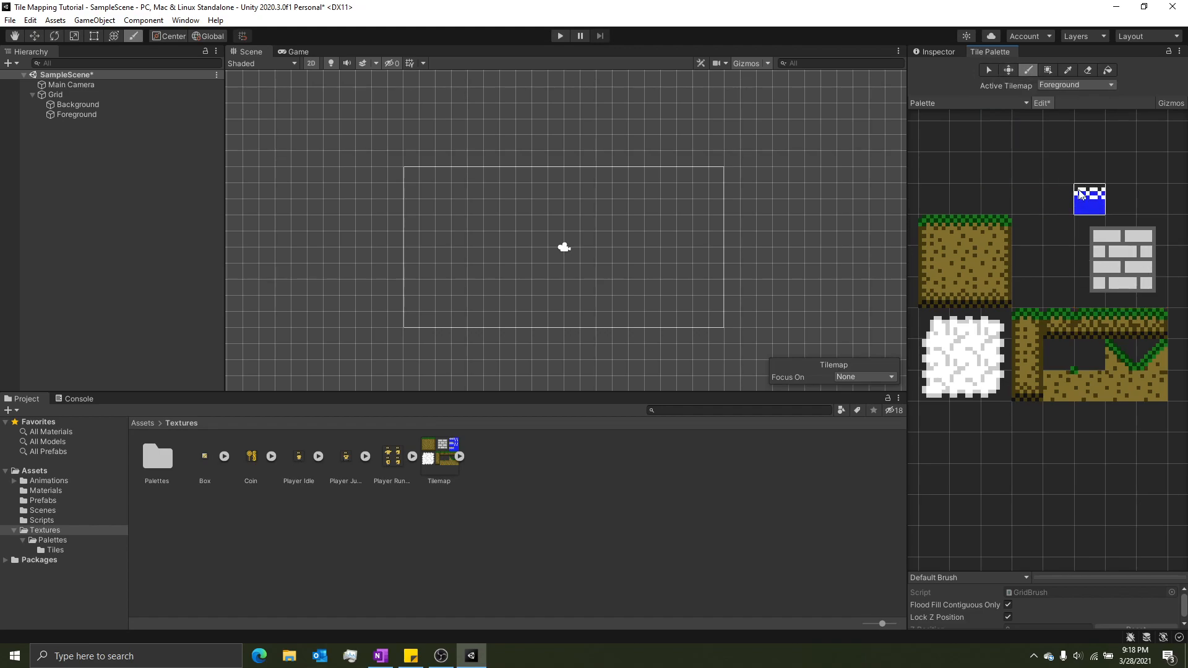
pyautogui.moveTo(993, 200); pyautogui.dragTo(1109, 197)
pyautogui.click(1122, 198)
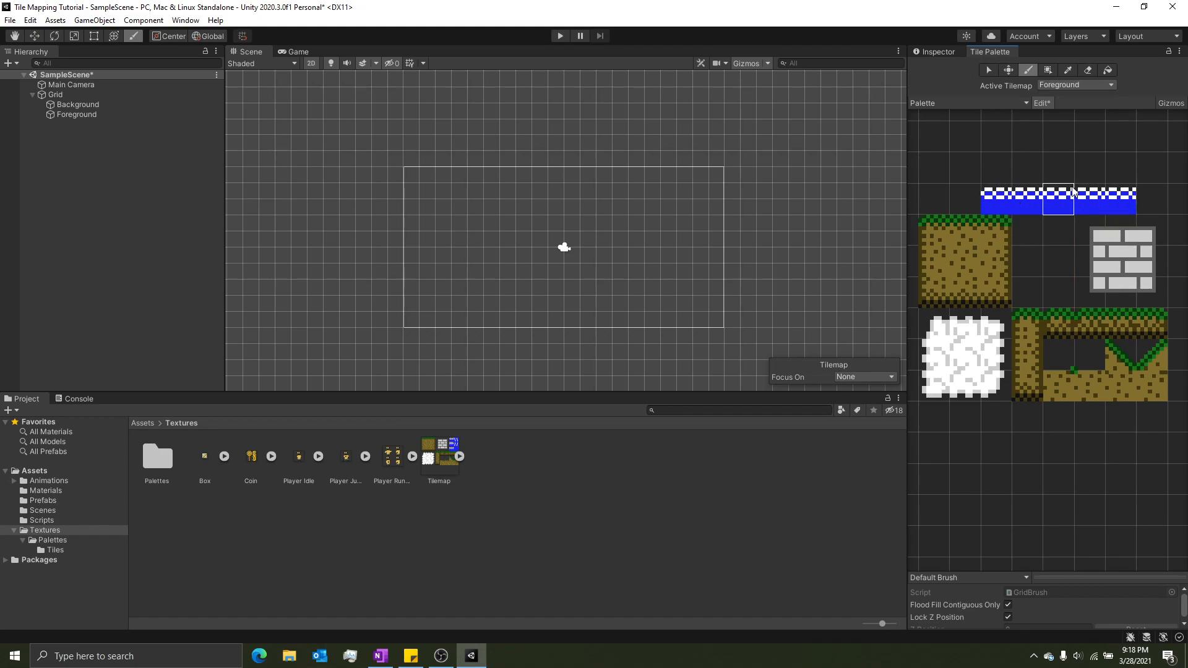
pyautogui.hotkey('ctrl', 'z')
# Try box-filling a rectangle three rows high with the water tile above the palette's blocks, then undo it
pyautogui.click(1052, 71)
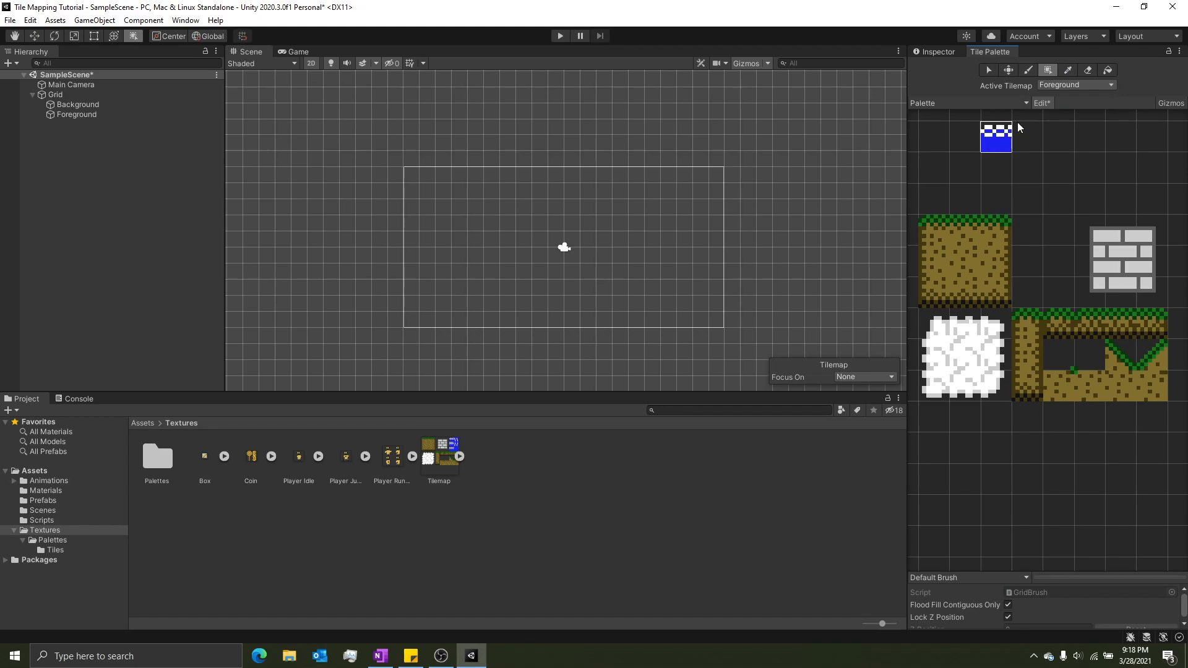
pyautogui.moveTo(970, 154); pyautogui.dragTo(1152, 204)
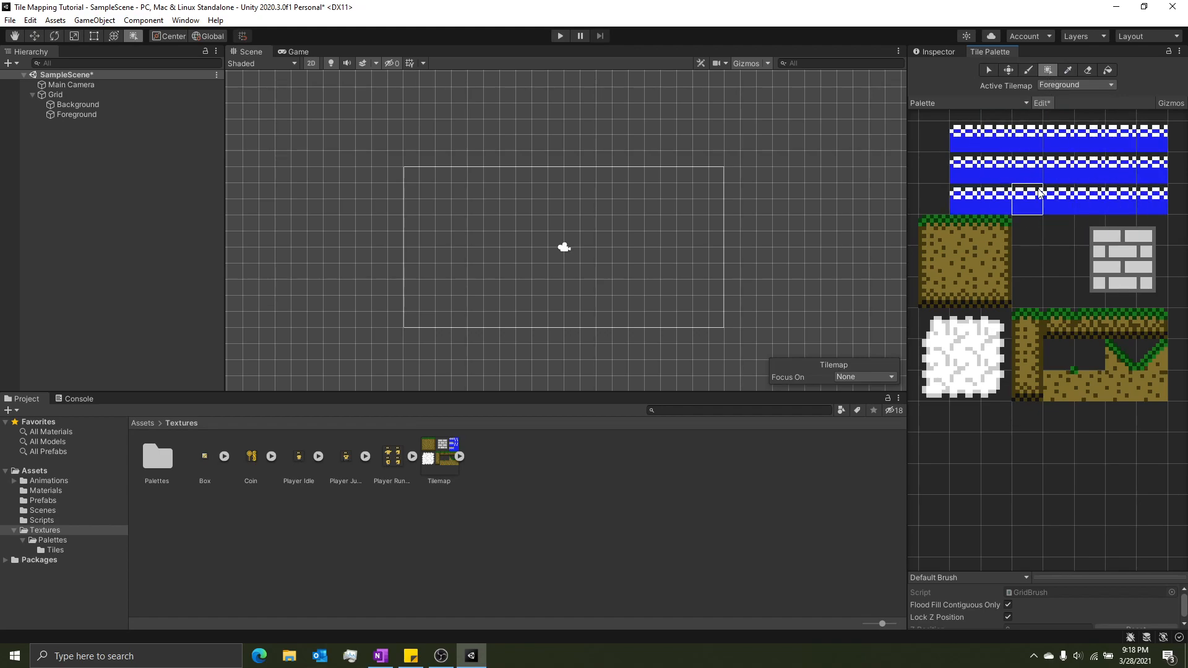
pyautogui.hotkey('ctrl', 'z')
# Pick the grass block's upper-right corner tile and try flood-filling the palette's empty area with it
pyautogui.click(1071, 73)
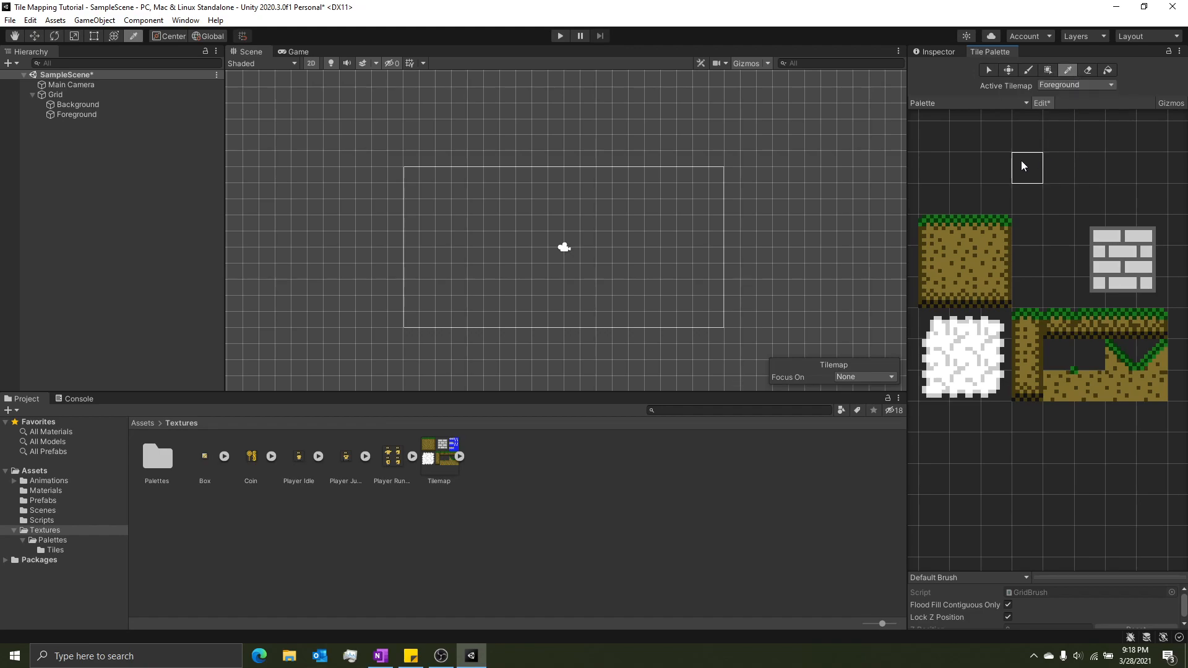
pyautogui.click(1001, 234)
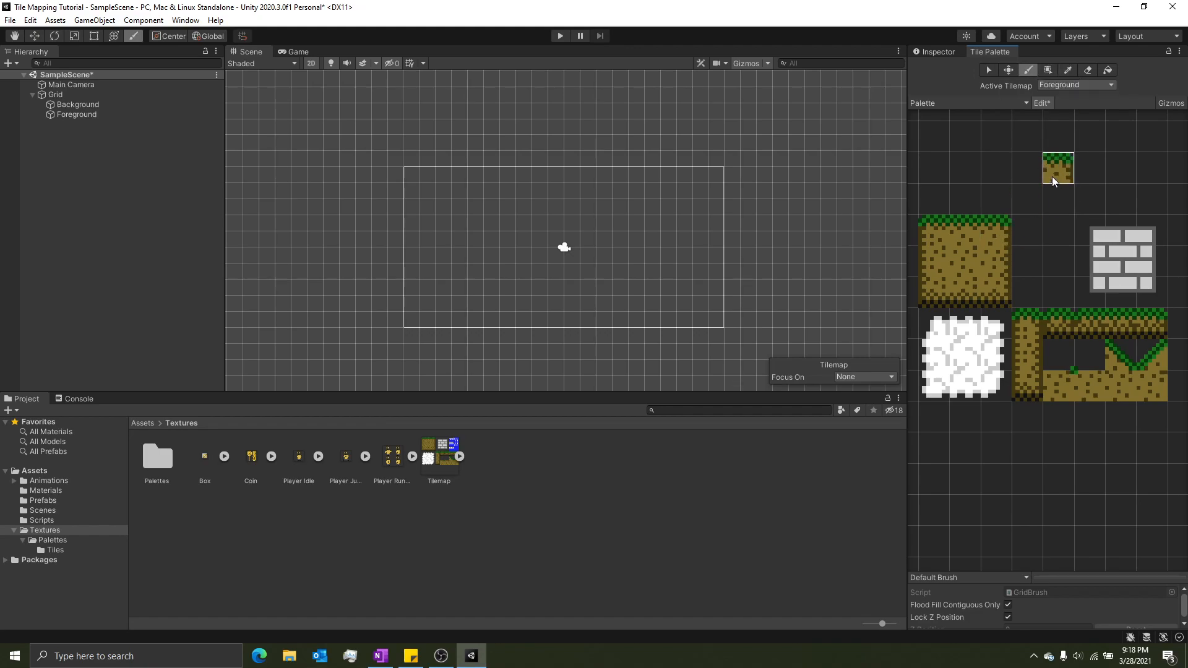
pyautogui.click(1087, 71)
pyautogui.click(1107, 70)
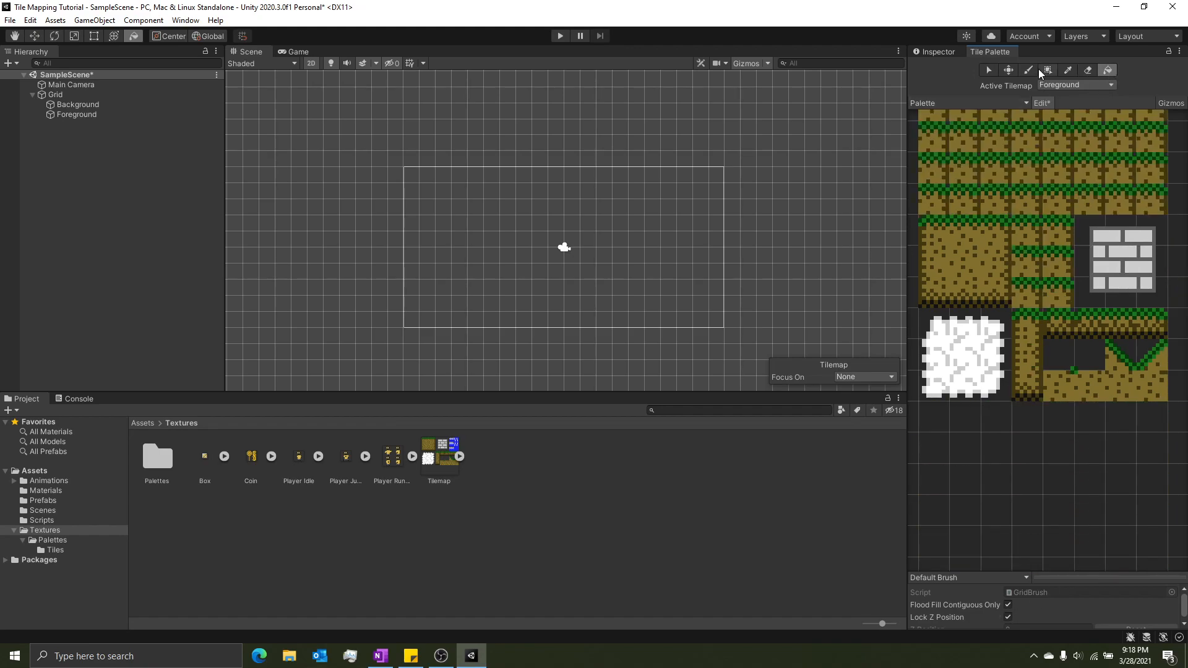
pyautogui.click(1009, 70)
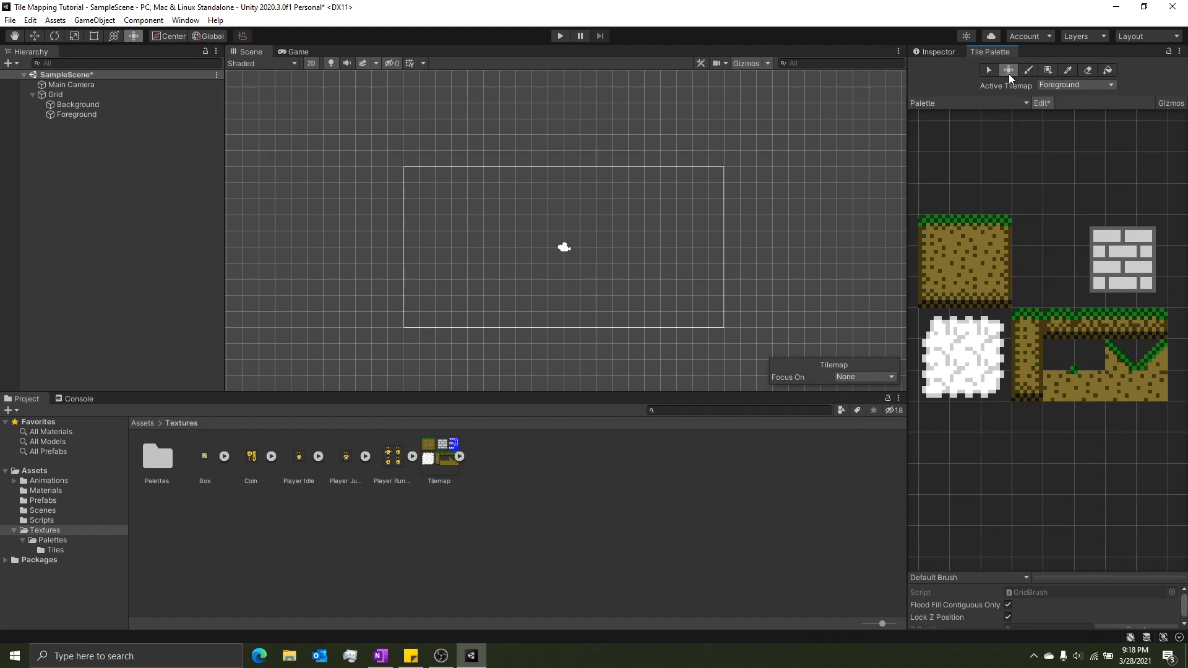
# Turn off palette editing and try picking tiles from the grass block's right column and the empty cells beside it
pyautogui.click(1050, 104)
pyautogui.click(995, 263)
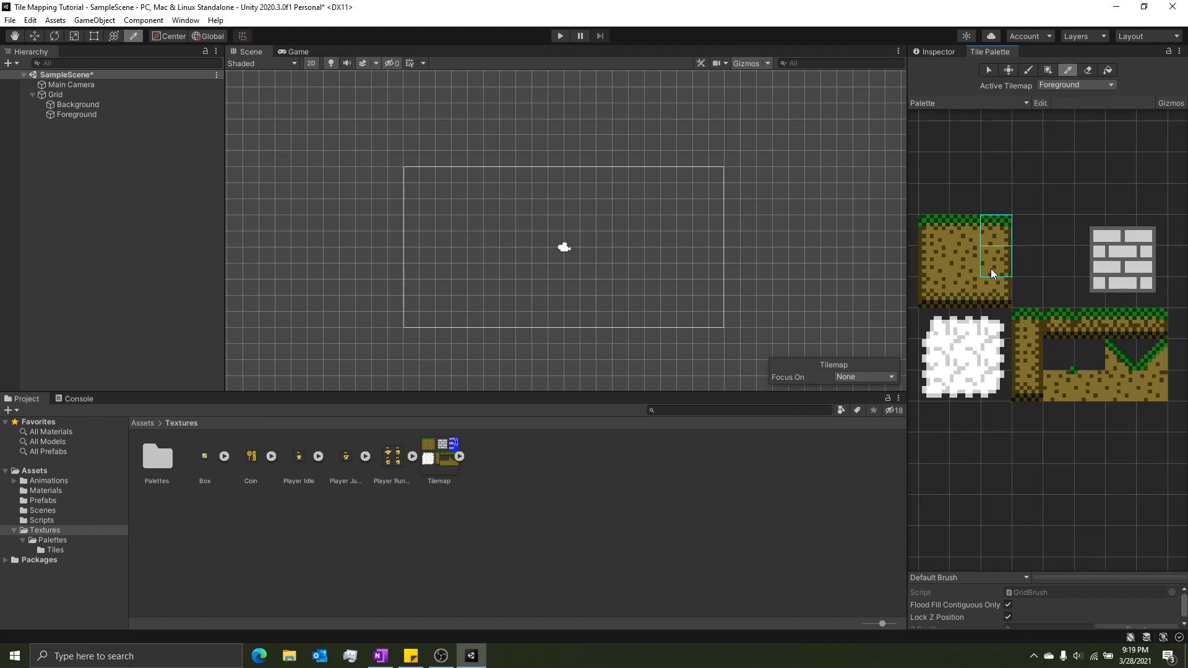
pyautogui.moveTo(1069, 200); pyautogui.dragTo(1059, 230)
pyautogui.click(1037, 239)
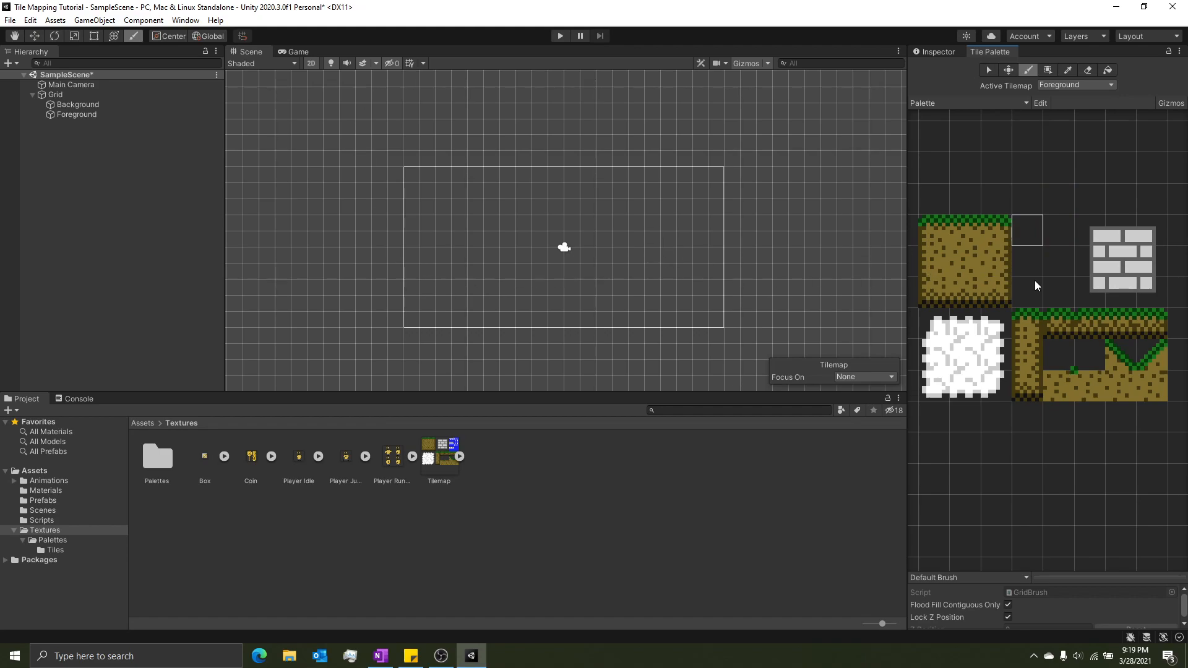
# Paint a horizontal row of 16 top-centre grass tiles on the Foreground tilemap near the lower edge of the camera frame
pyautogui.moveTo(671, 287); pyautogui.dragTo(602, 258, button='middle')
pyautogui.scroll(1, 643, 284)
pyautogui.scroll(2, 597, 289)
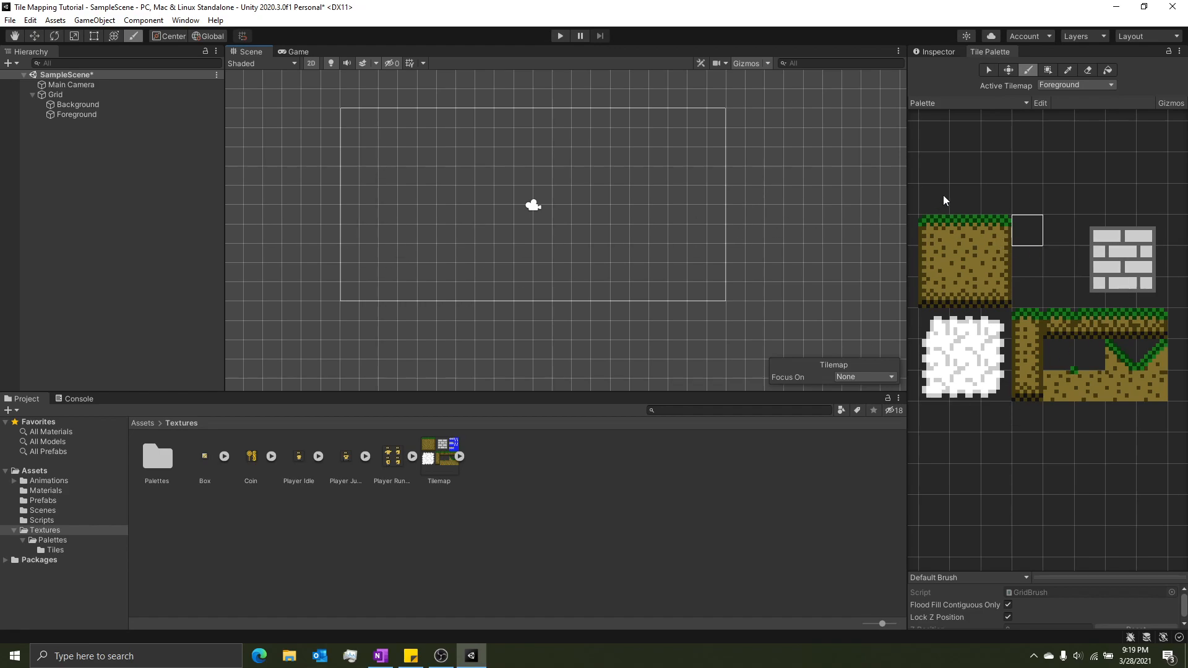
pyautogui.click(1028, 70)
pyautogui.click(1028, 70)
pyautogui.click(988, 235)
pyautogui.click(969, 232)
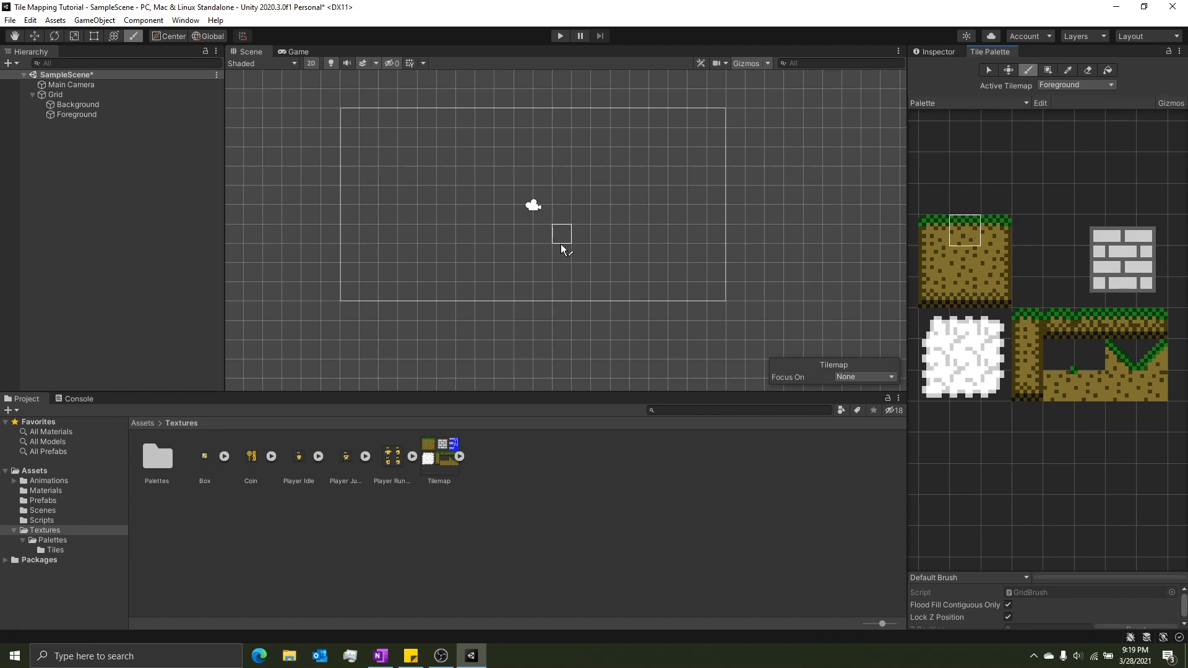
pyautogui.moveTo(385, 274); pyautogui.dragTo(678, 276)
pyautogui.scroll(10, 585, 289)
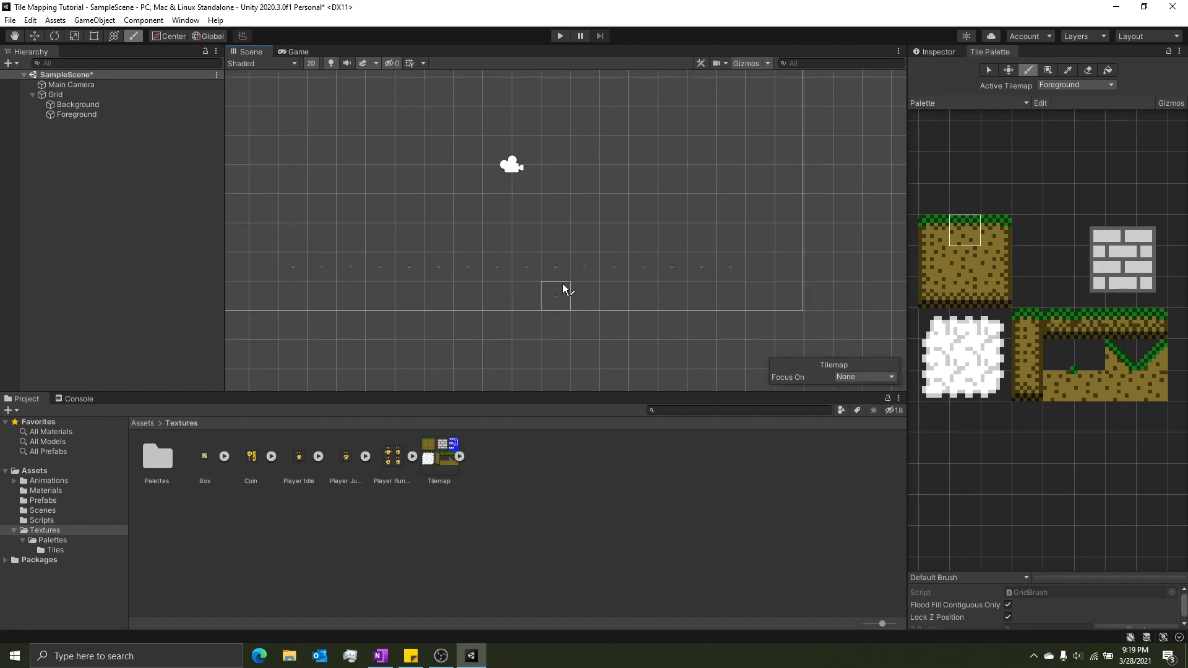
# Set the Tilemap texture's Pixels Per Unit to 8 and apply the import settings
pyautogui.scroll(-10, 563, 276)
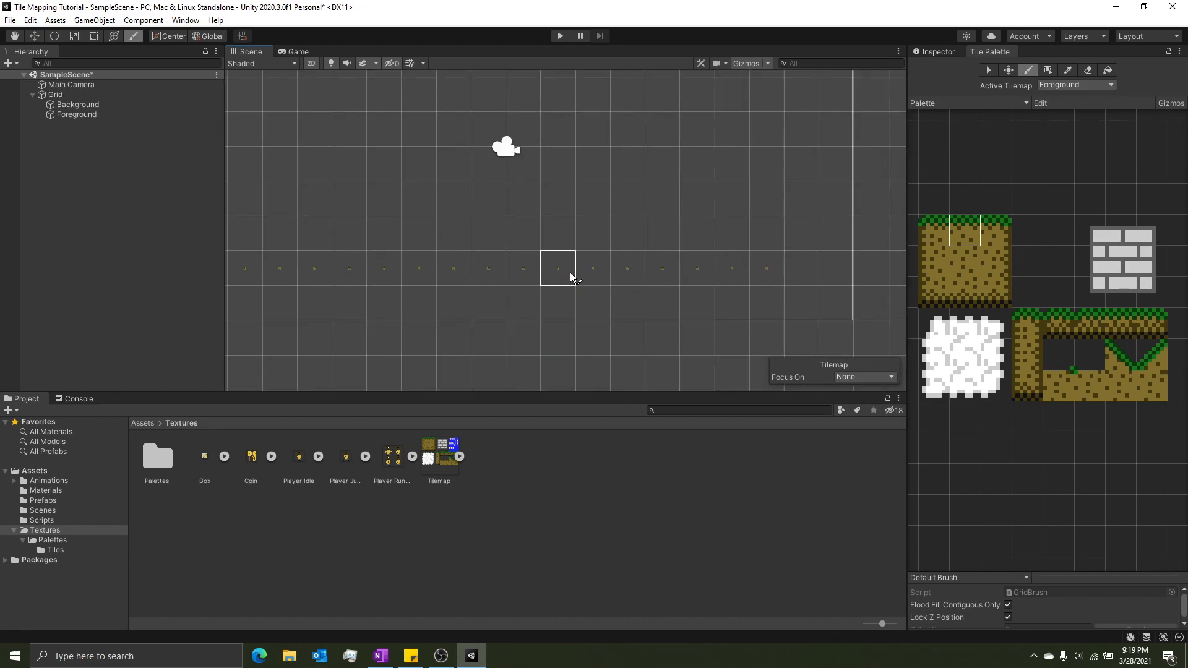
pyautogui.click(459, 456)
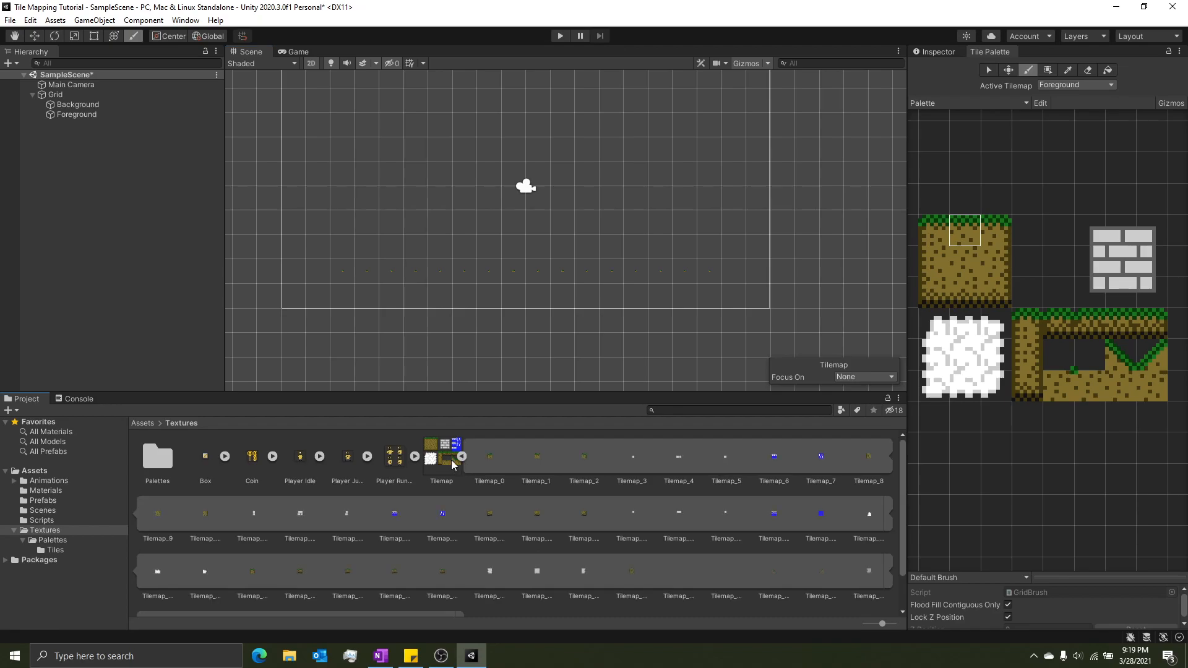
pyautogui.click(462, 457)
pyautogui.click(444, 458)
pyautogui.click(935, 52)
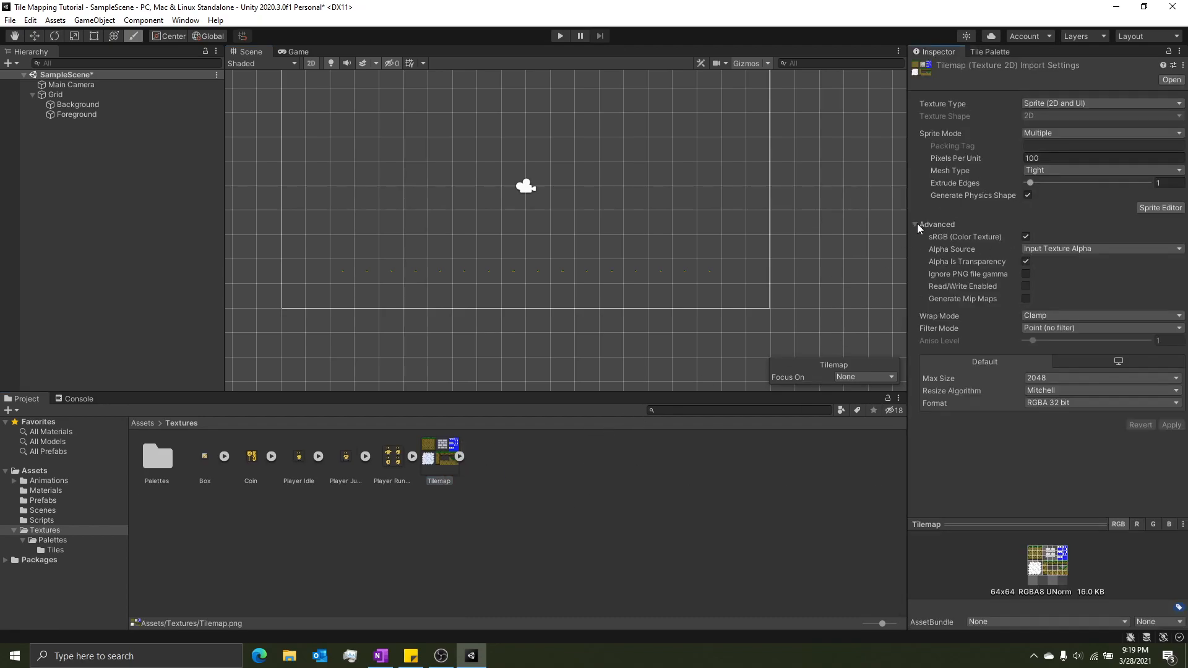
pyautogui.click(459, 456)
pyautogui.click(459, 456)
pyautogui.click(1078, 158)
pyautogui.write('8')
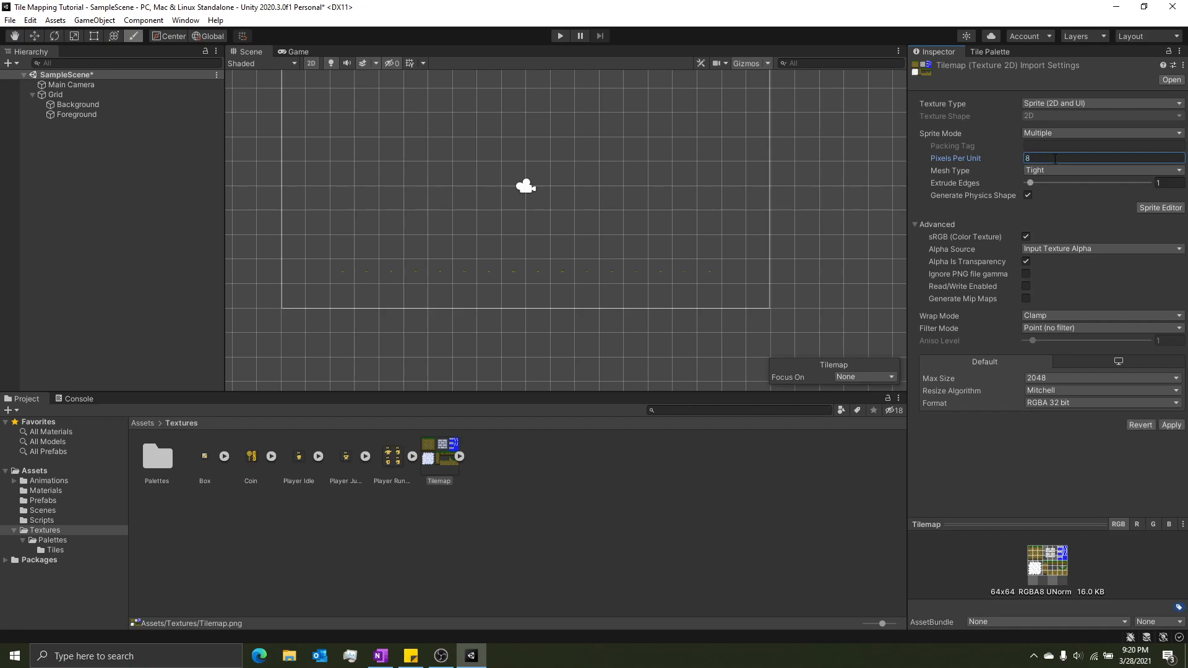
pyautogui.click(1171, 425)
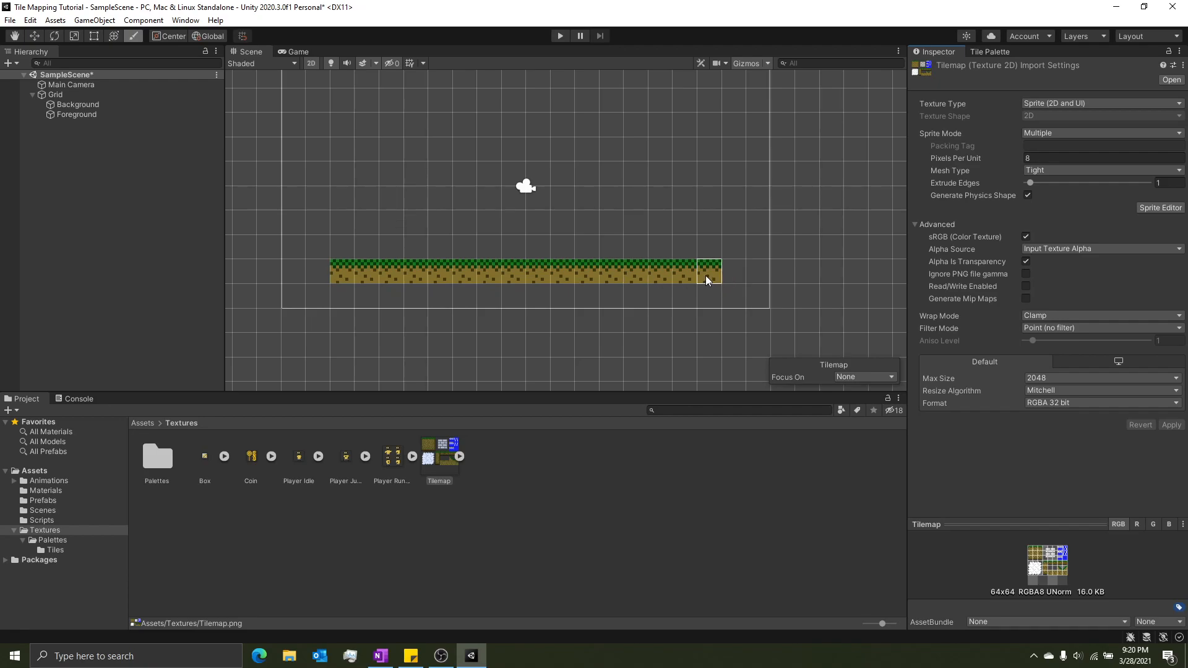
# Extend the painted grass row by three tiles at its left end and four tiles at its right end
pyautogui.click(462, 457)
pyautogui.click(313, 272)
pyautogui.moveTo(703, 276); pyautogui.dragTo(809, 276)
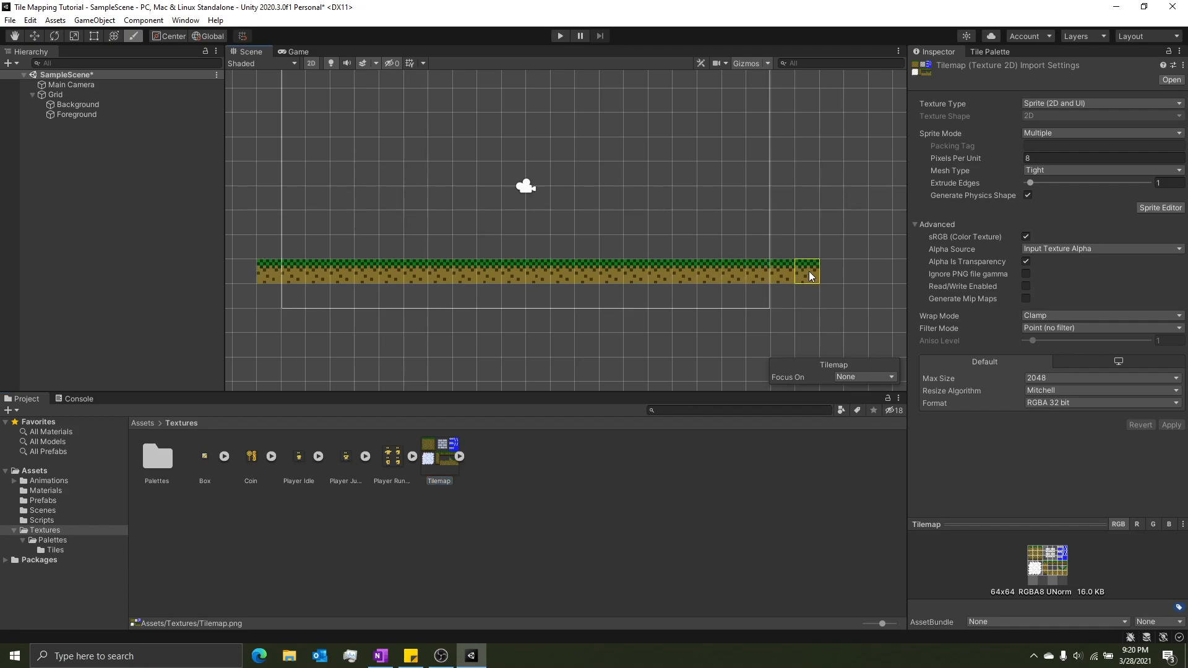
pyautogui.scroll(-2, 665, 283)
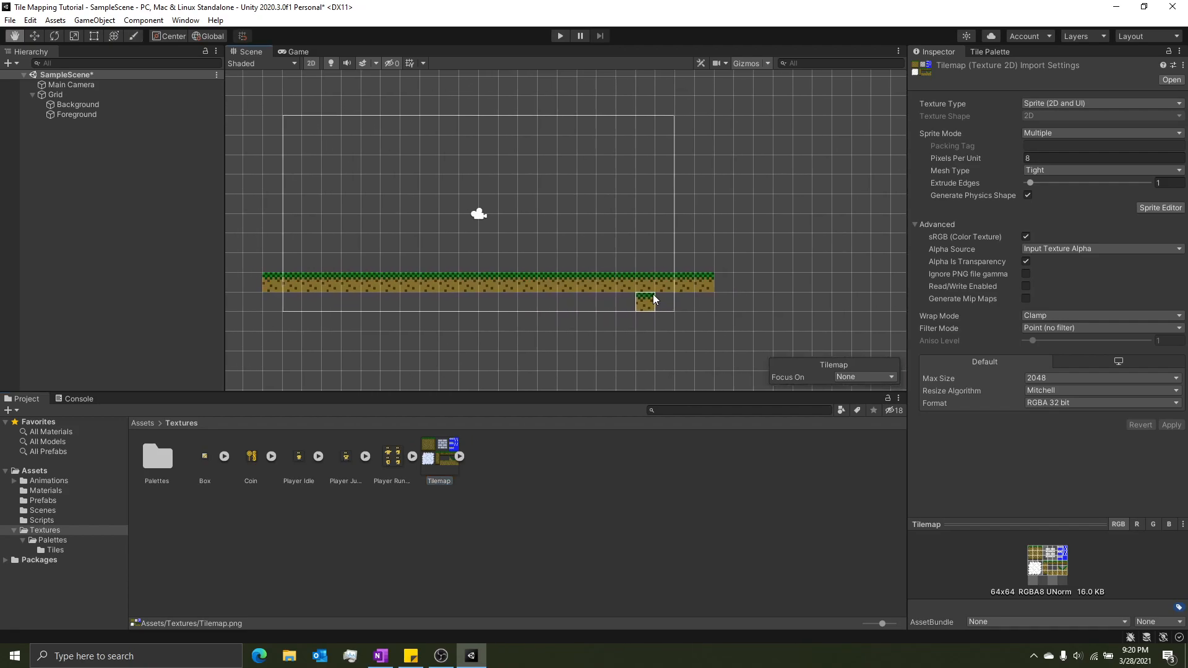
pyautogui.click(989, 52)
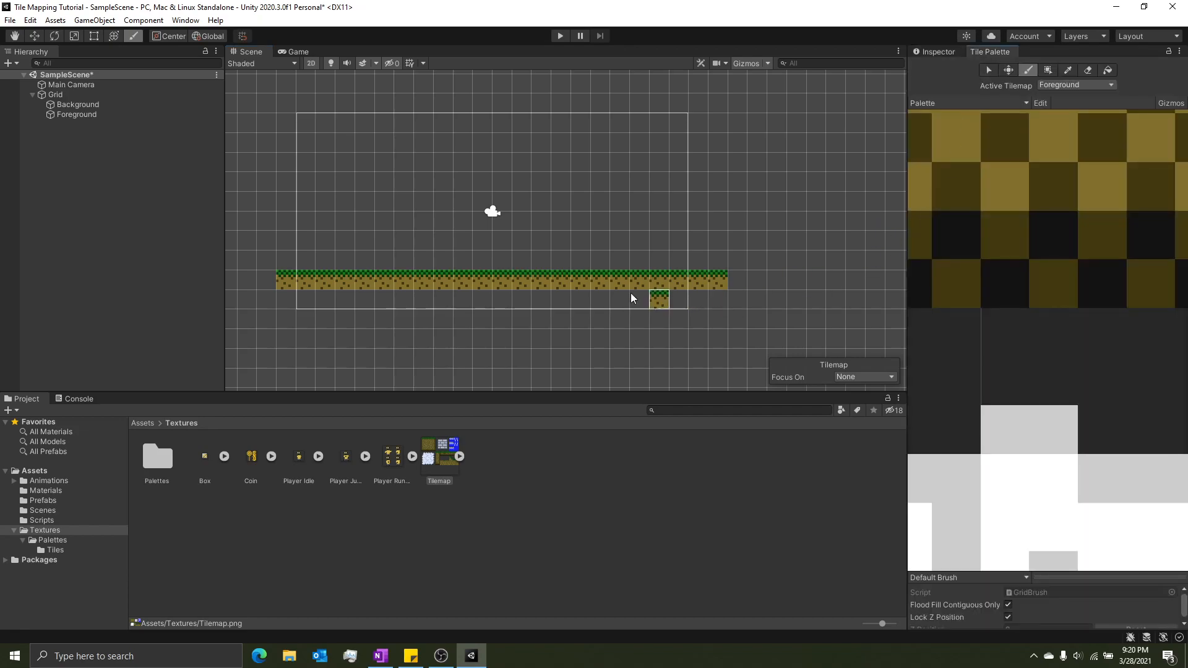
pyautogui.click(940, 54)
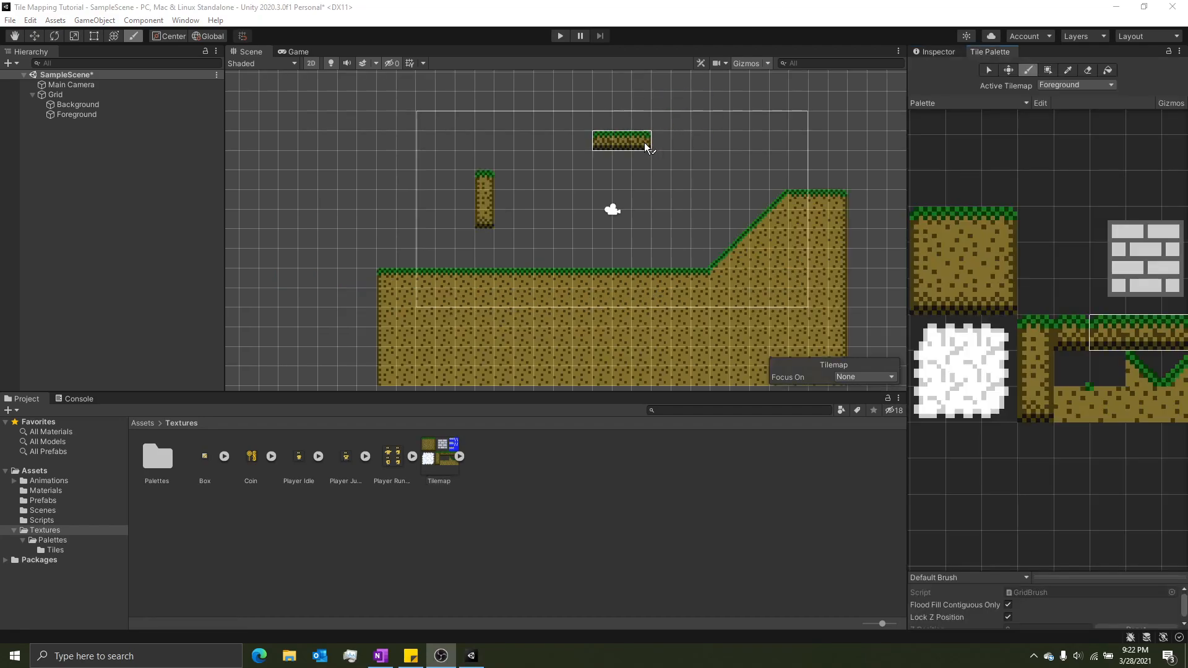
# Stamp the palette's three-tile grass platform three times in a row, two tiles apart, to the right of the hill
pyautogui.scroll(-4, 1027, 322)
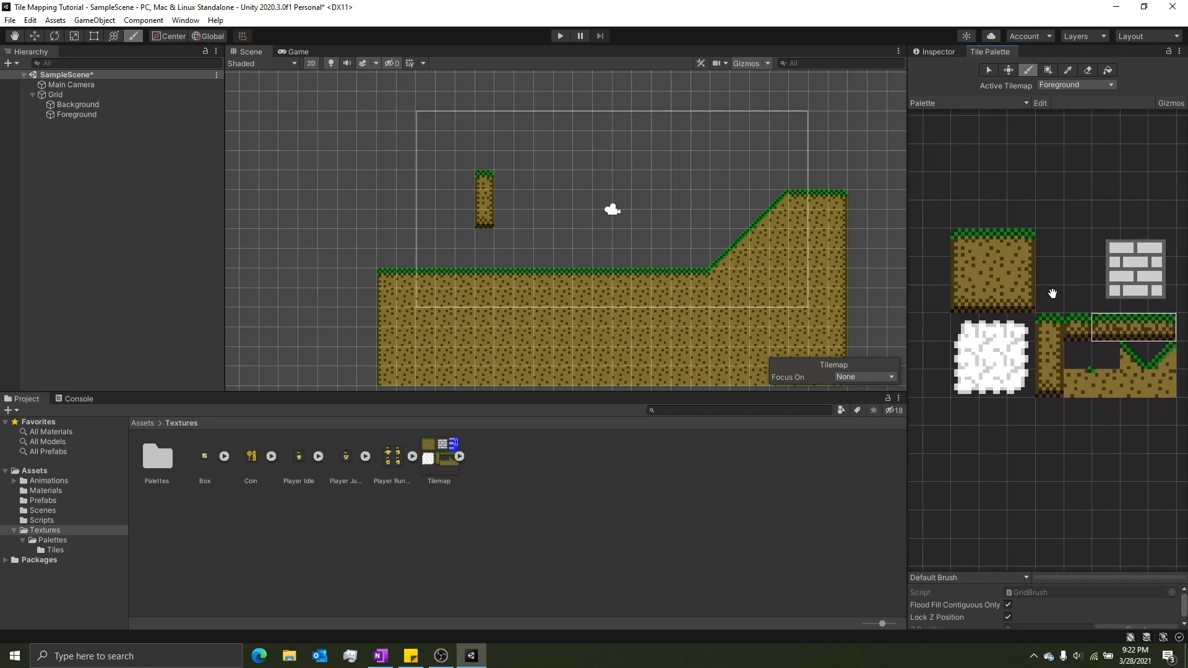
pyautogui.moveTo(1069, 291); pyautogui.dragTo(1036, 296, button='middle')
pyautogui.moveTo(937, 247); pyautogui.dragTo(992, 246)
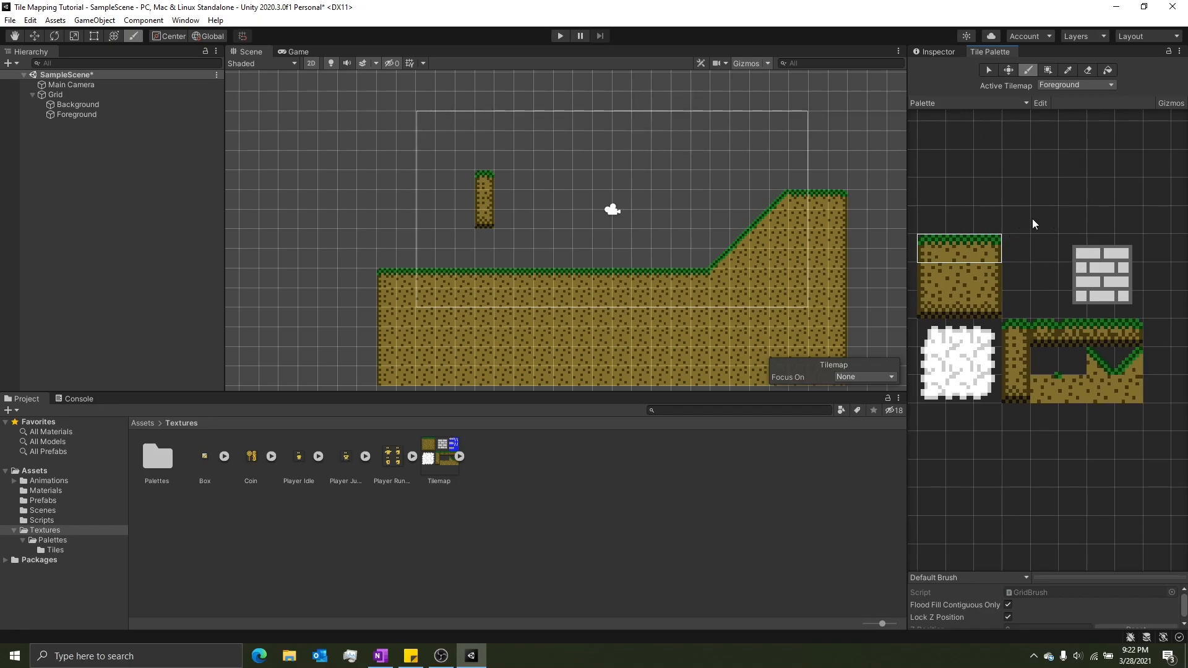
pyautogui.moveTo(1026, 224); pyautogui.dragTo(1032, 219, button='middle')
pyautogui.moveTo(1082, 328); pyautogui.dragTo(1132, 332)
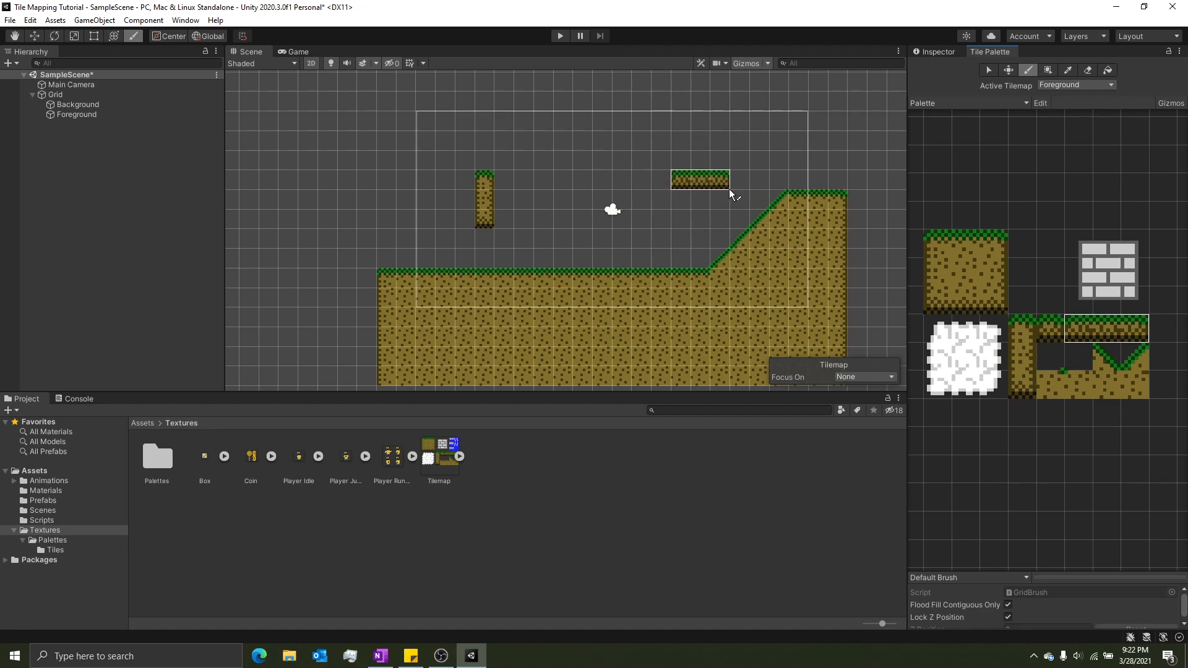
pyautogui.moveTo(730, 191); pyautogui.dragTo(610, 210, button='middle')
pyautogui.click(804, 223)
pyautogui.moveTo(827, 226); pyautogui.dragTo(666, 241, button='middle')
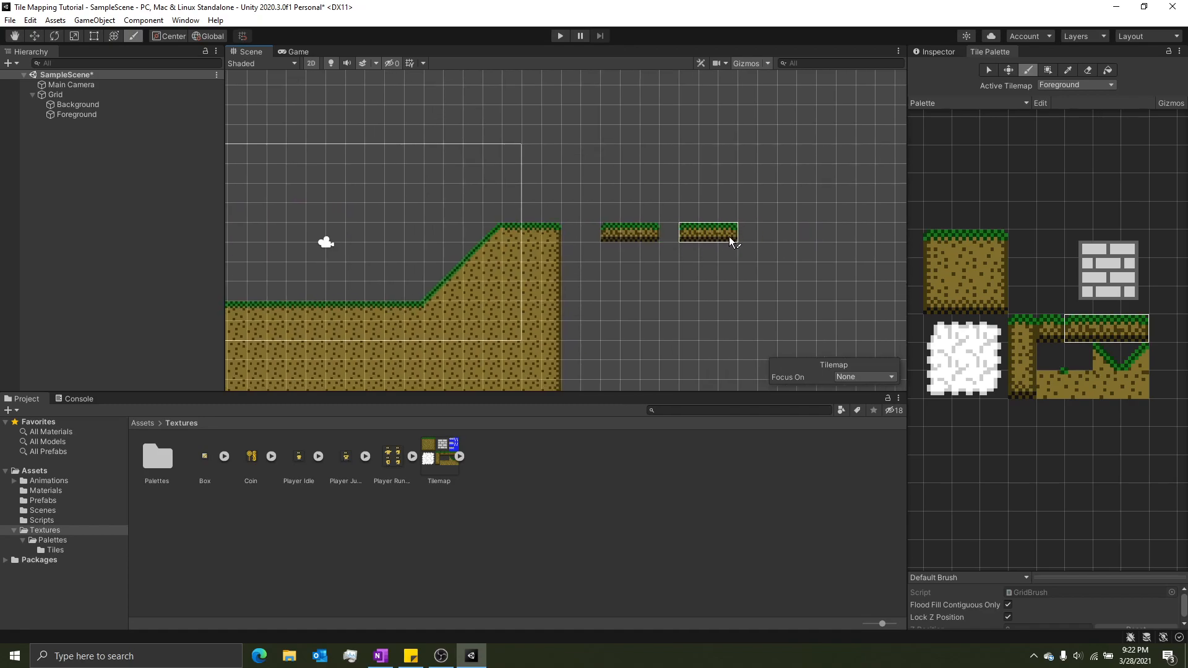
pyautogui.click(755, 239)
pyautogui.moveTo(756, 239); pyautogui.dragTo(677, 230, button='middle')
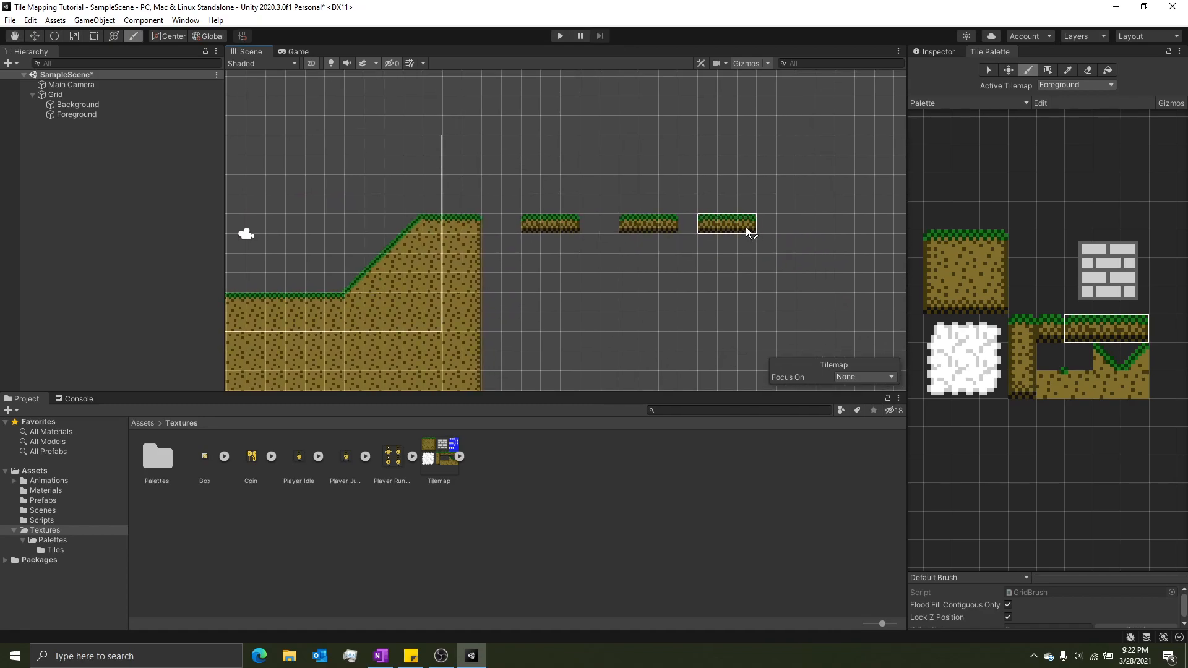
pyautogui.click(767, 234)
pyautogui.moveTo(768, 234)
pyautogui.mouseDown(button='middle')
pyautogui.moveTo(711, 284)
pyautogui.moveTo(550, 239)
pyautogui.moveTo(748, 279)
pyautogui.mouseUp(button='middle')
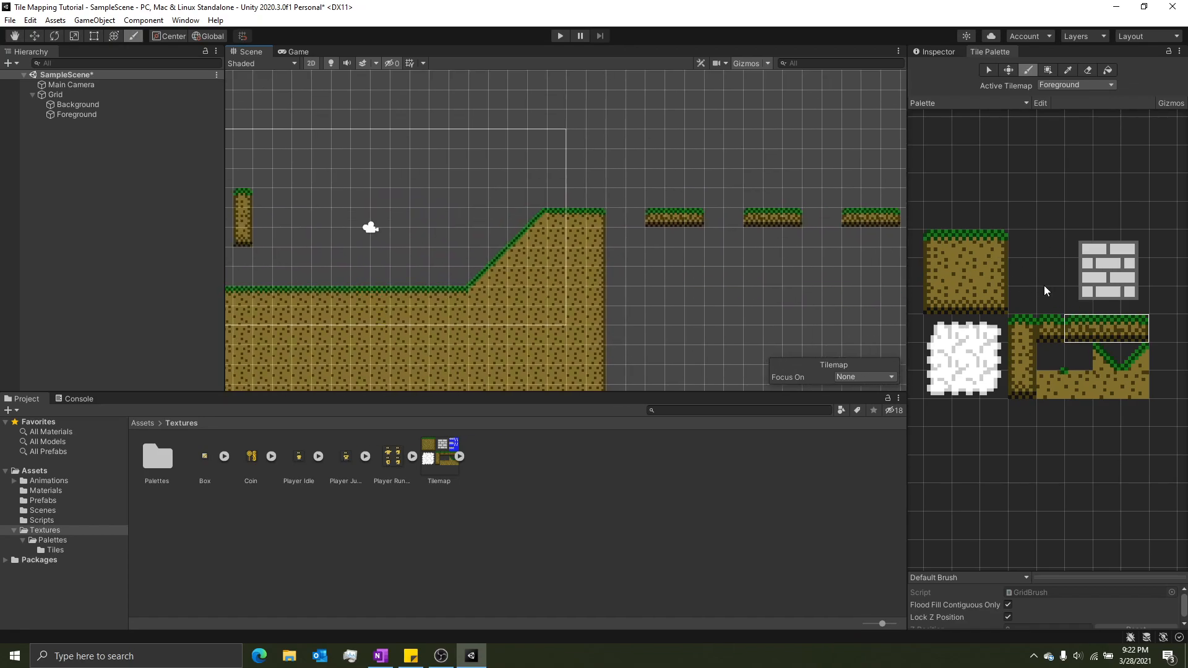
# Box-fill an area 24 tiles wide and 10 rows high beneath the dirt ground with the brick block's three-tile middle row
pyautogui.moveTo(1147, 278); pyautogui.dragTo(1055, 314, button='middle')
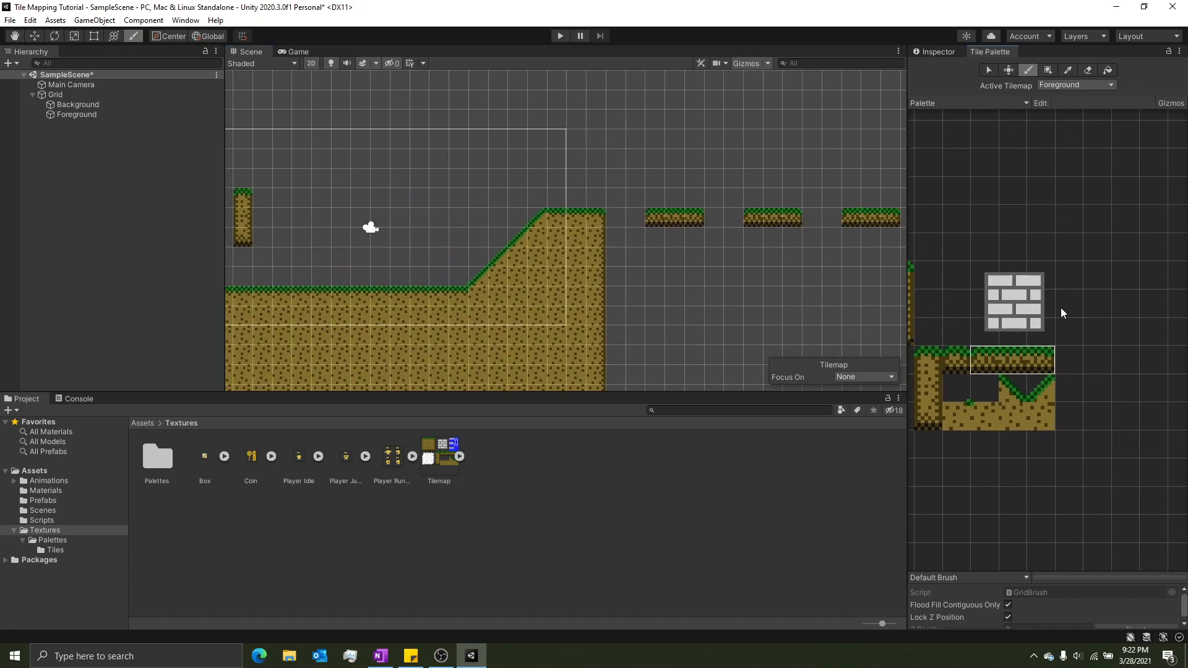
pyautogui.moveTo(757, 234); pyautogui.dragTo(664, 227, button='middle')
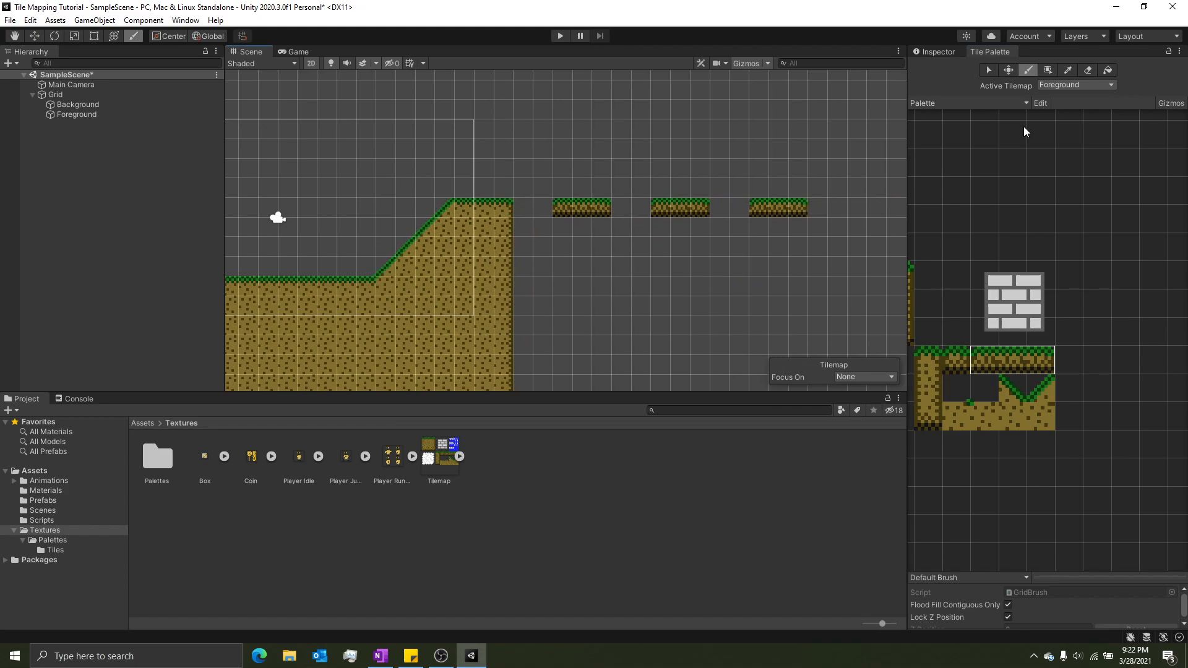
pyautogui.moveTo(987, 303); pyautogui.dragTo(1046, 304)
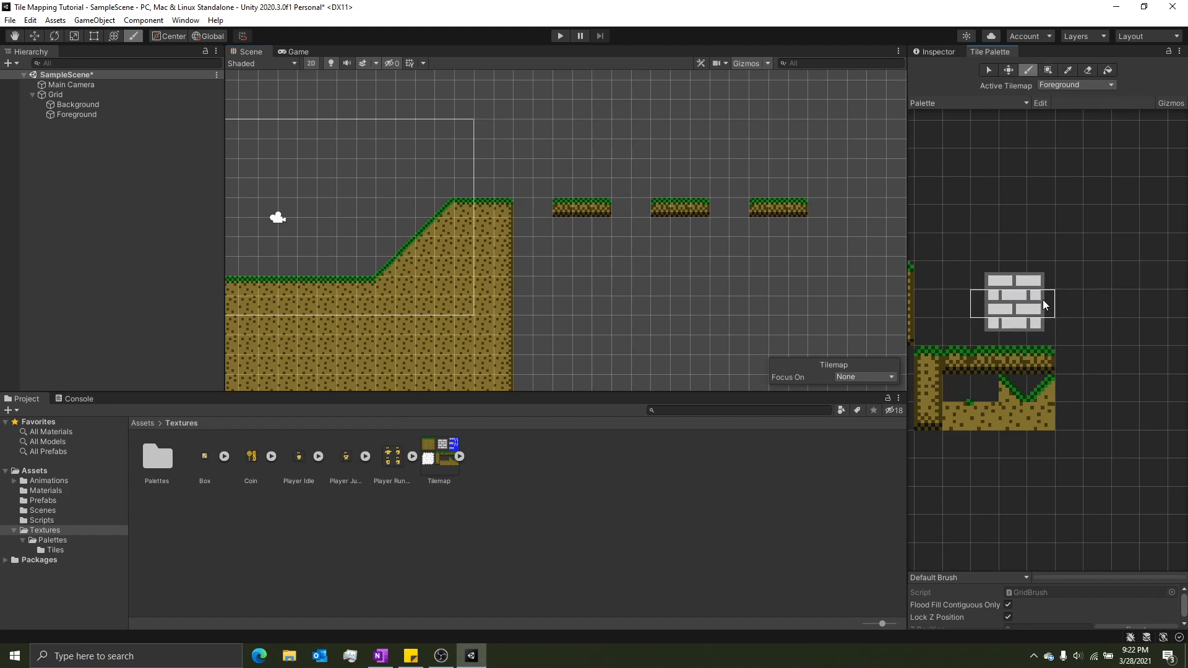
pyautogui.click(1048, 70)
pyautogui.moveTo(759, 264); pyautogui.dragTo(706, 207, button='middle')
pyautogui.moveTo(480, 306)
pyautogui.mouseDown(button='middle')
pyautogui.moveTo(508, 273)
pyautogui.moveTo(770, 155)
pyautogui.mouseUp(button='middle')
pyautogui.moveTo(288, 203); pyautogui.dragTo(735, 370)
pyautogui.moveTo(760, 284); pyautogui.dragTo(788, 217, button='middle')
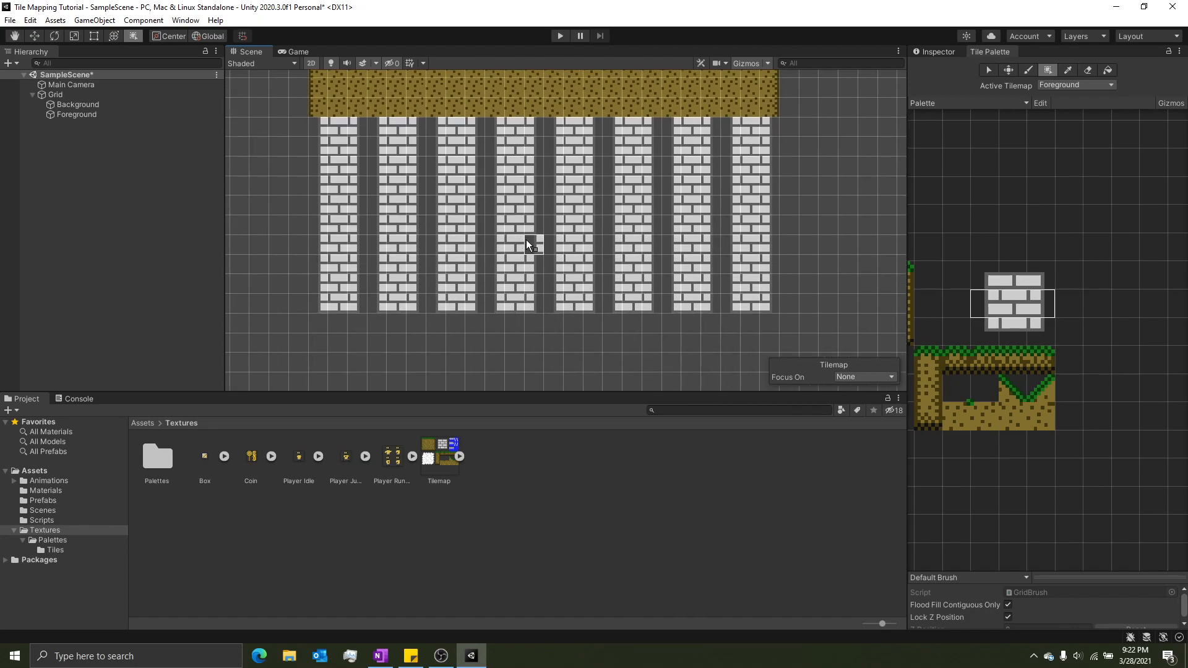
# Turn on palette editing and box-fill two brick pillars three rows high beside the brick block, two empty cells apart
pyautogui.moveTo(1128, 289); pyautogui.dragTo(1096, 246, button='middle')
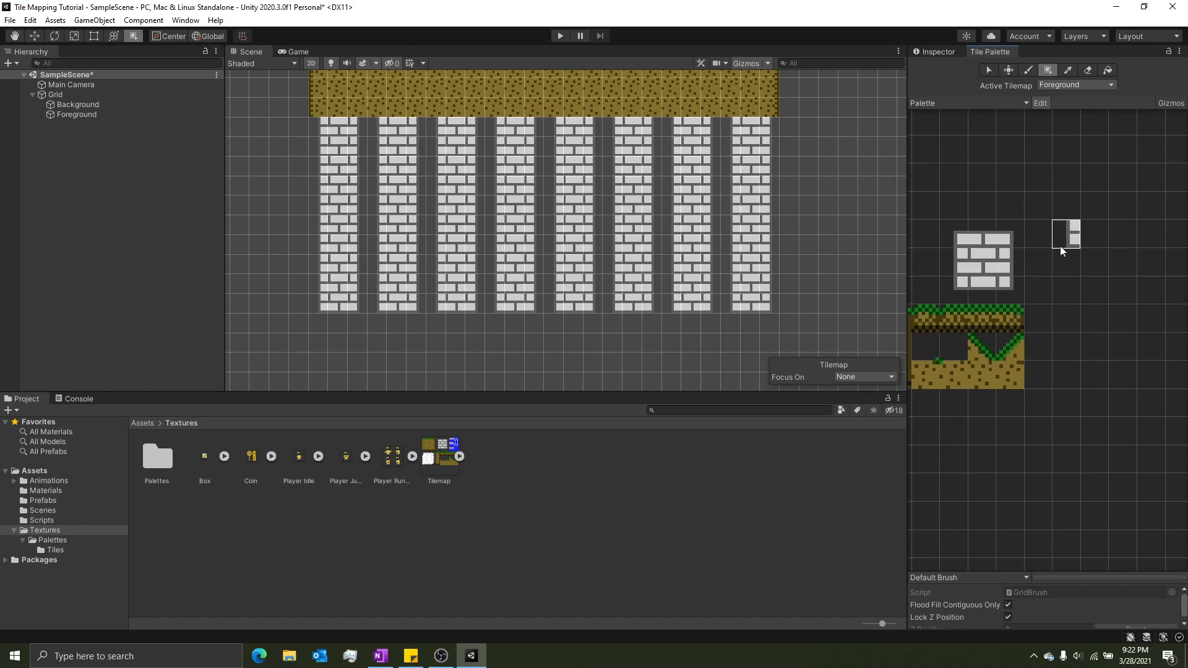
pyautogui.moveTo(1071, 245); pyautogui.dragTo(1112, 285)
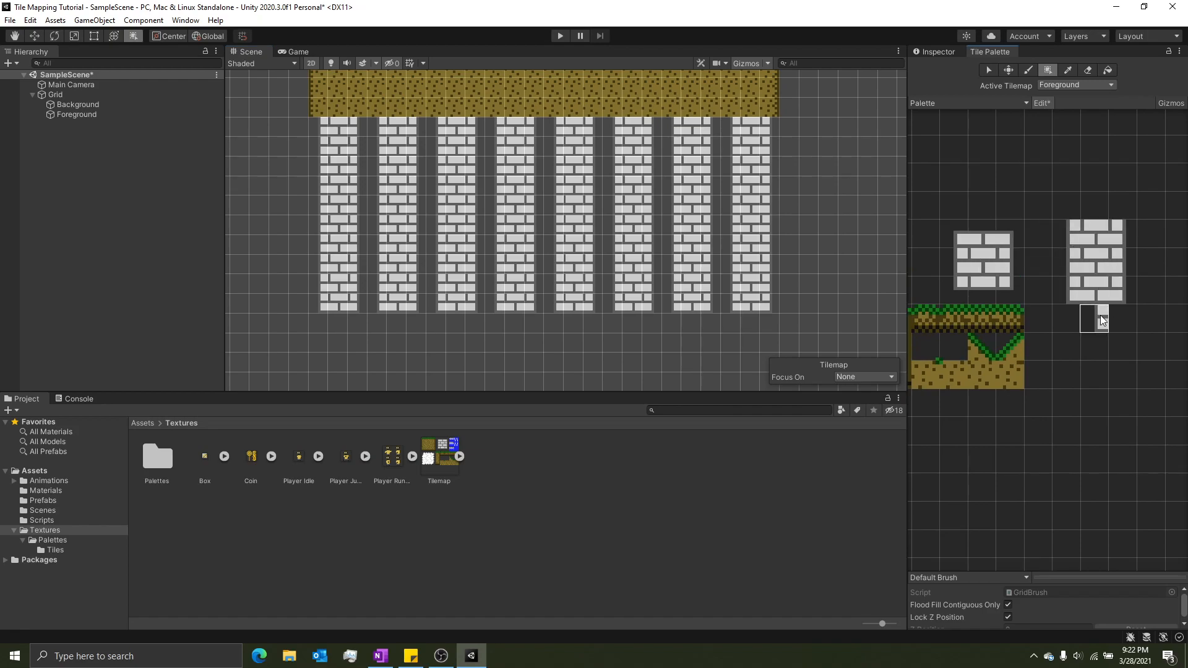
pyautogui.moveTo(1182, 278); pyautogui.dragTo(1033, 277, button='middle')
pyautogui.moveTo(1045, 239); pyautogui.dragTo(1106, 299)
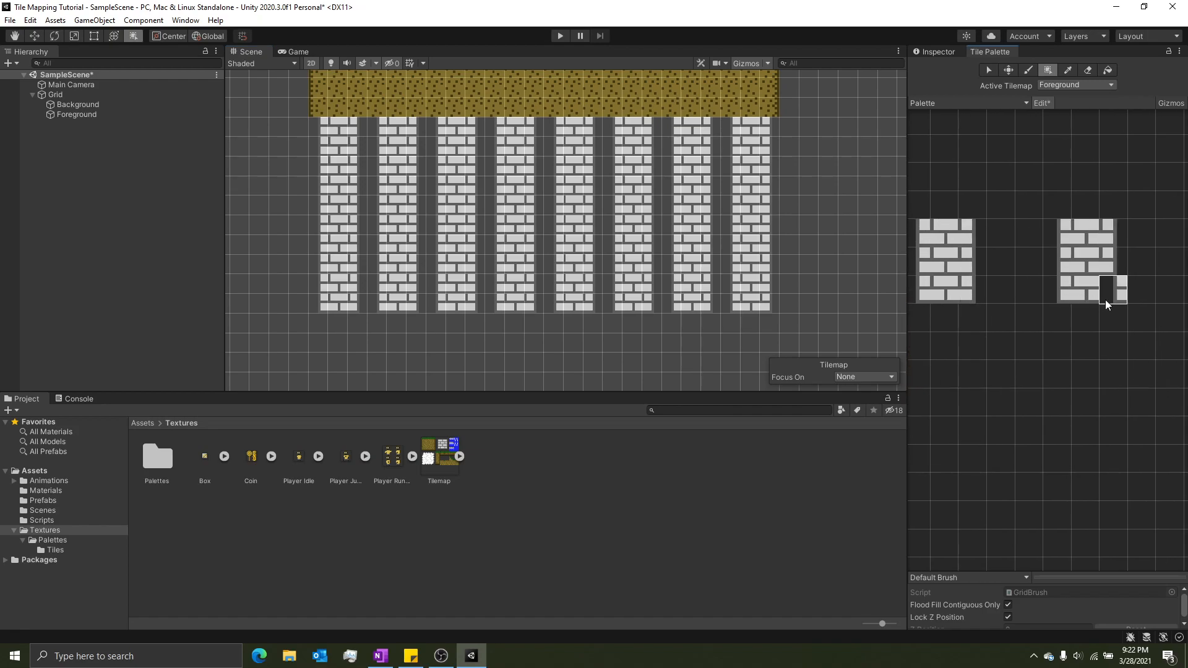
# Turn off palette editing, pick both new brick pillars with their gaps, and box-fill 11 rows beneath the three floating platforms
pyautogui.scroll(-2, 1105, 299)
pyautogui.moveTo(715, 198); pyautogui.dragTo(520, 350, button='middle')
pyautogui.moveTo(666, 235); pyautogui.dragTo(644, 272, button='middle')
pyautogui.moveTo(526, 296); pyautogui.dragTo(612, 185, button='middle')
pyautogui.moveTo(619, 247); pyautogui.dragTo(697, 180, button='middle')
pyautogui.scroll(-1, 697, 180)
pyautogui.moveTo(775, 176); pyautogui.dragTo(790, 204, button='middle')
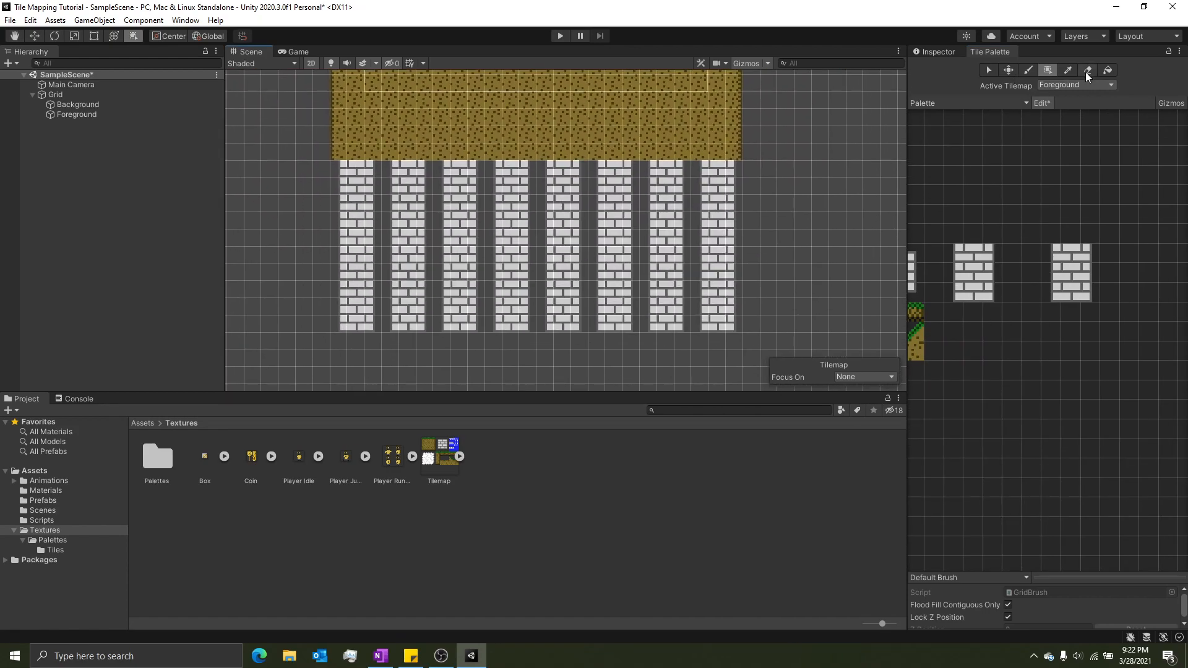
pyautogui.moveTo(785, 143); pyautogui.dragTo(557, 328, button='middle')
pyautogui.scroll(4, 649, 235)
pyautogui.moveTo(657, 225); pyautogui.dragTo(586, 242, button='middle')
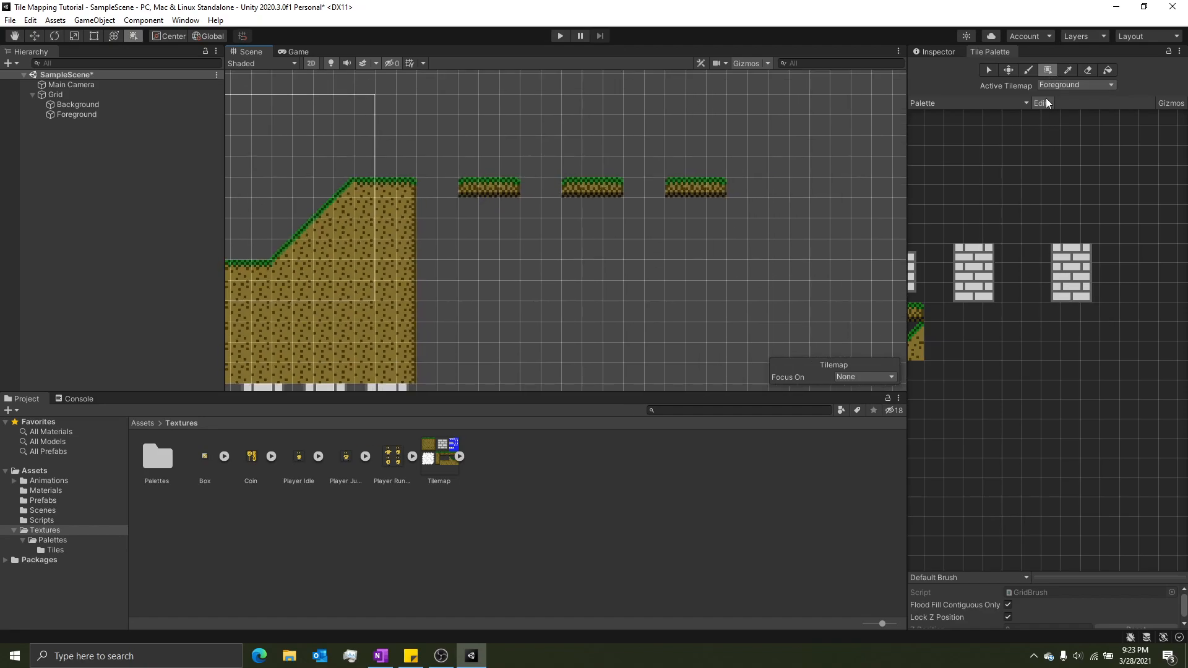
pyautogui.moveTo(943, 245); pyautogui.dragTo(1136, 299)
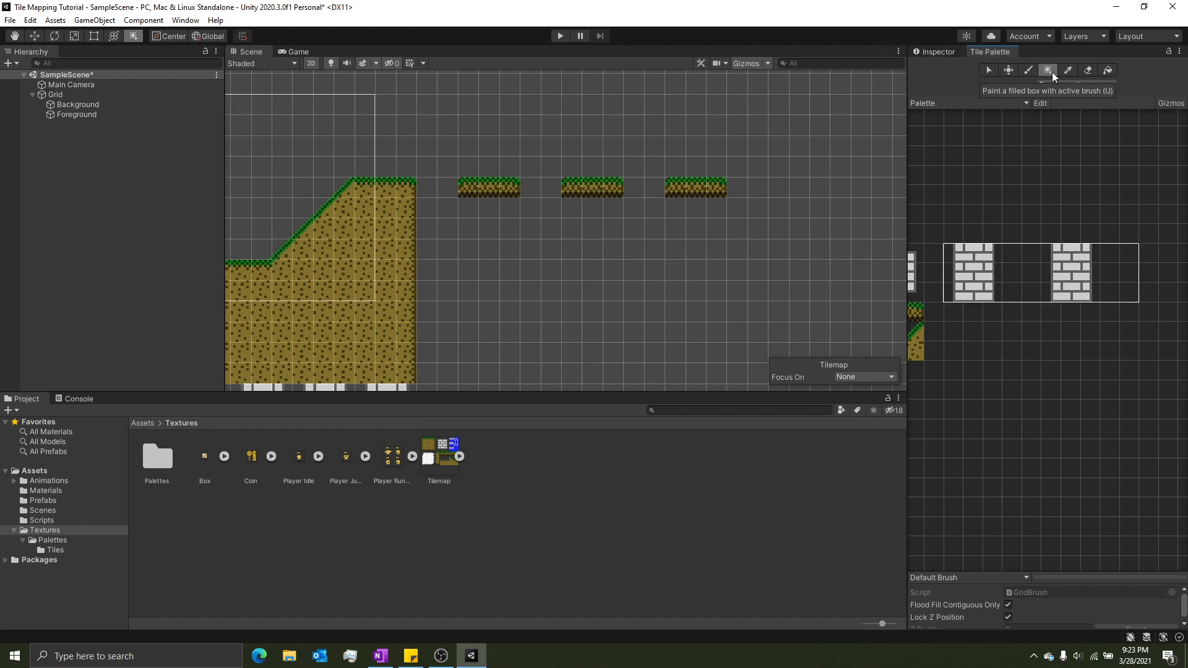
pyautogui.moveTo(688, 250); pyautogui.dragTo(612, 254, button='middle')
pyautogui.moveTo(392, 218)
pyautogui.mouseDown()
pyautogui.moveTo(546, 280)
pyautogui.moveTo(646, 291)
pyautogui.moveTo(630, 350)
pyautogui.moveTo(650, 419)
pyautogui.moveTo(647, 393)
pyautogui.moveTo(671, 344)
pyautogui.moveTo(637, 370)
pyautogui.moveTo(670, 340)
pyautogui.mouseUp()
pyautogui.moveTo(630, 323); pyautogui.dragTo(625, 303, button='middle')
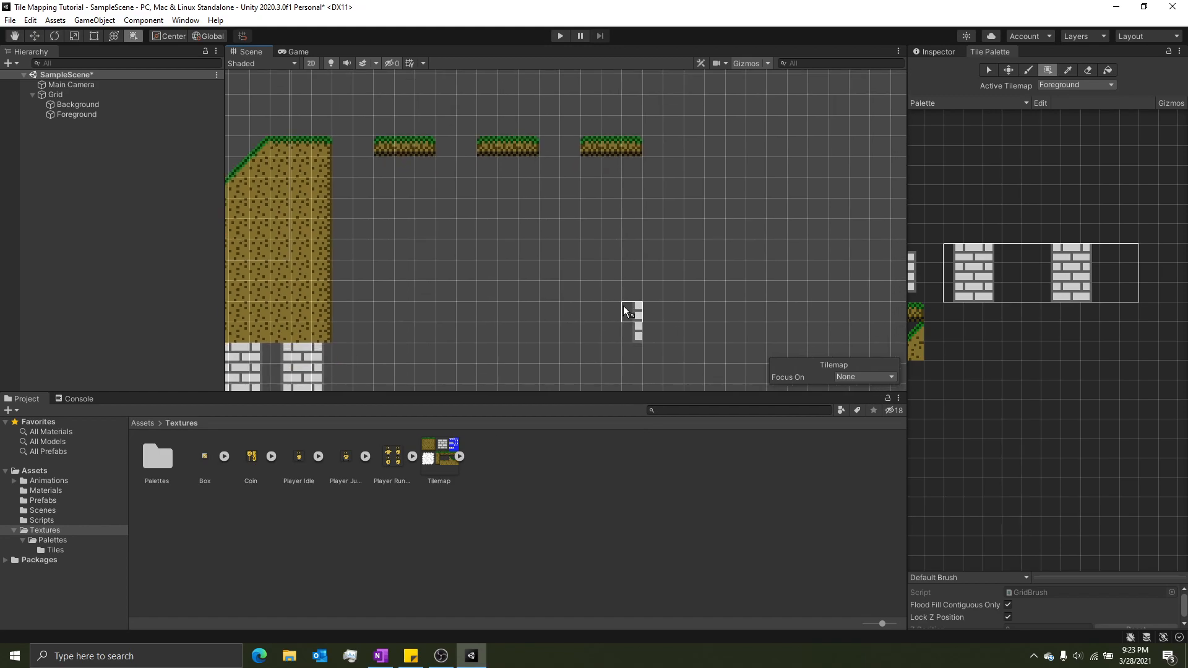
pyautogui.moveTo(381, 170); pyautogui.dragTo(637, 384)
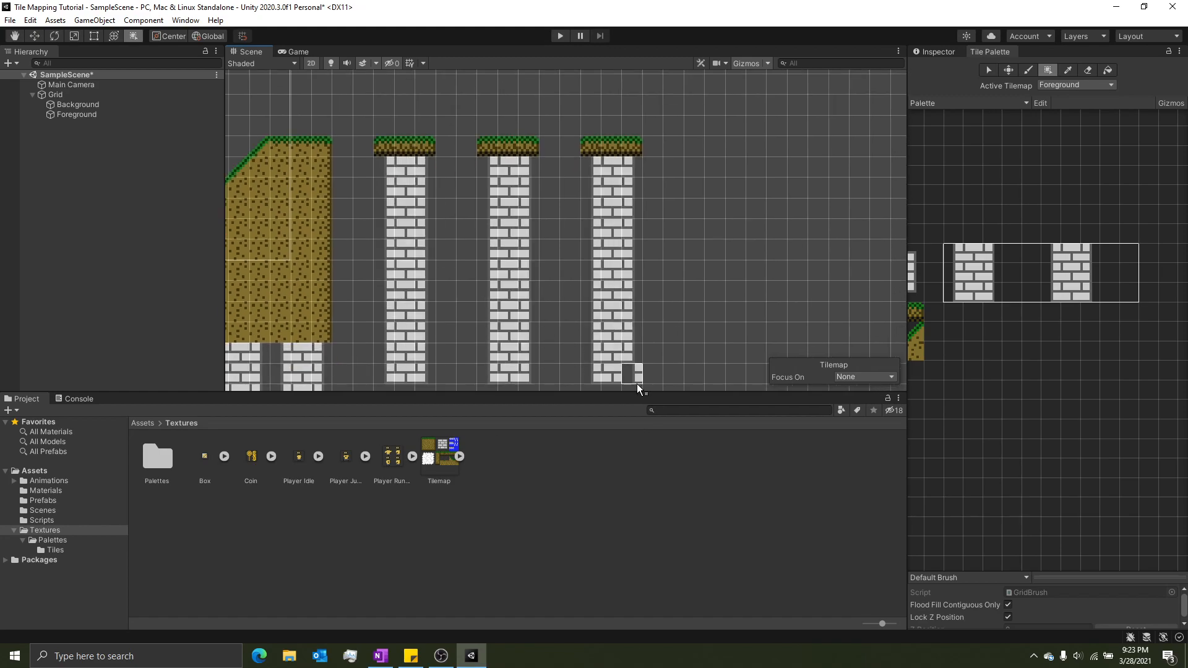
# Examine the painted ground, hill and brick pillars in the scene and the tile blocks in the palette
pyautogui.moveTo(695, 312); pyautogui.dragTo(747, 272, button='middle')
pyautogui.moveTo(585, 265); pyautogui.dragTo(751, 306, button='middle')
pyautogui.moveTo(554, 268); pyautogui.dragTo(696, 326, button='middle')
pyautogui.moveTo(606, 277); pyautogui.dragTo(636, 239, button='middle')
pyautogui.moveTo(986, 376); pyautogui.dragTo(1097, 370, button='middle')
pyautogui.moveTo(992, 367); pyautogui.dragTo(1125, 365, button='middle')
pyautogui.scroll(3, 1033, 395)
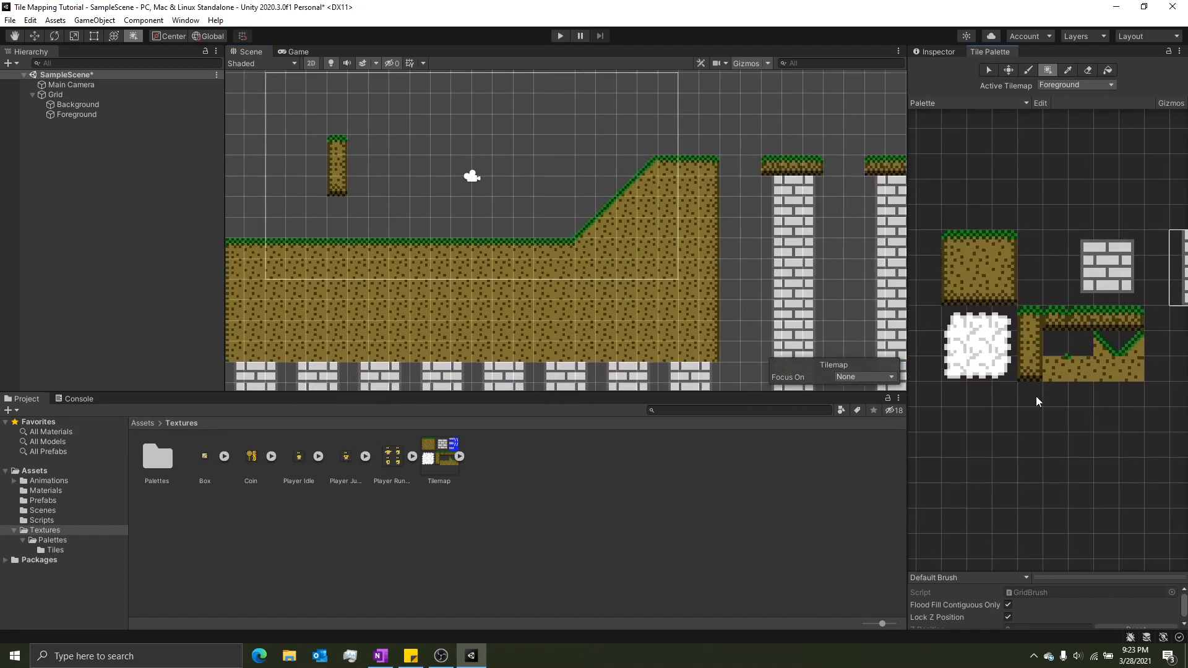
pyautogui.moveTo(776, 306); pyautogui.dragTo(718, 254, button='middle')
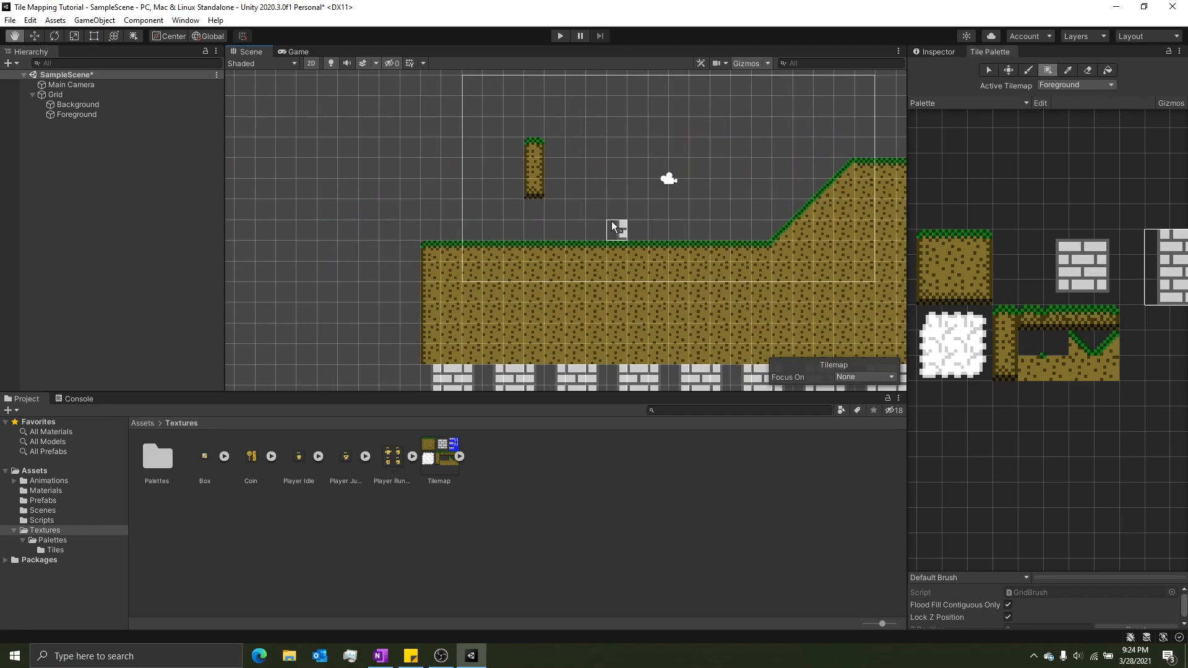
pyautogui.moveTo(617, 224); pyautogui.dragTo(528, 221, button='middle')
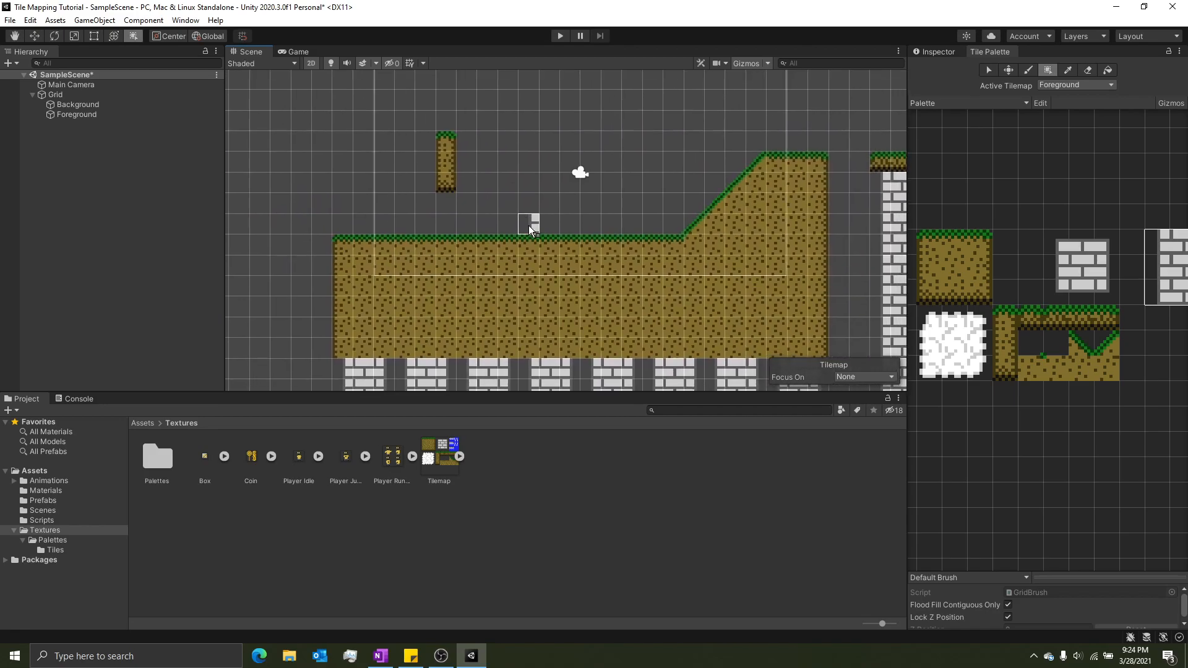
pyautogui.moveTo(696, 222); pyautogui.dragTo(651, 221, button='middle')
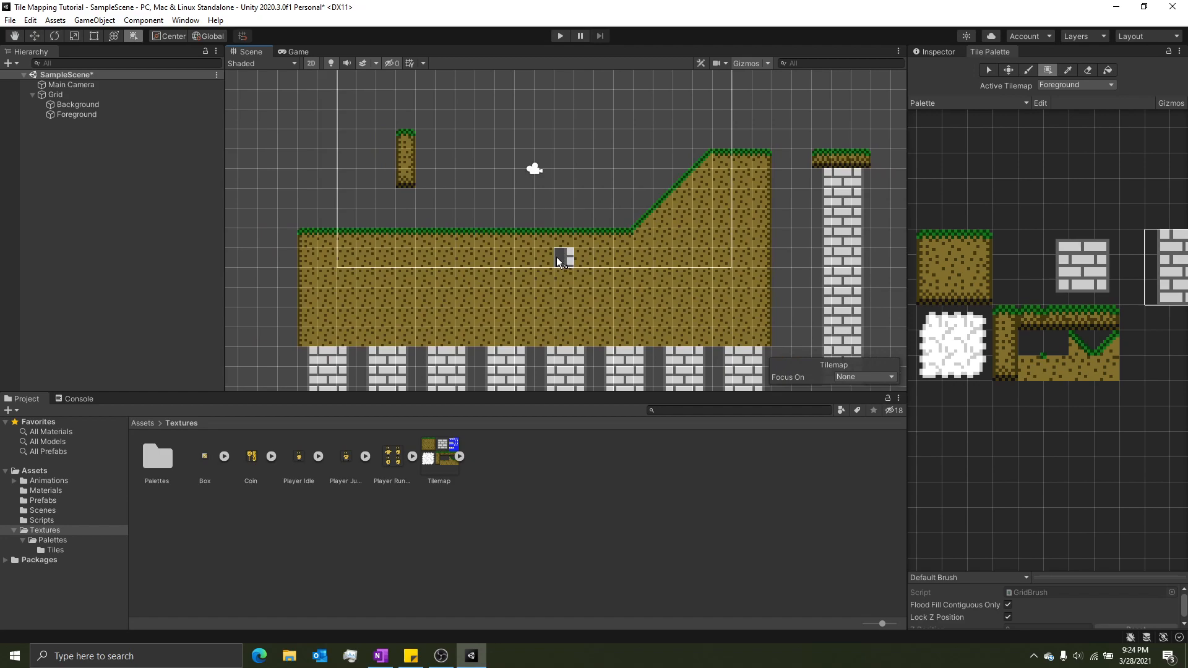
# Select the Background and Foreground tilemaps in turn, ending with Foreground as the active tilemap
pyautogui.click(96, 107)
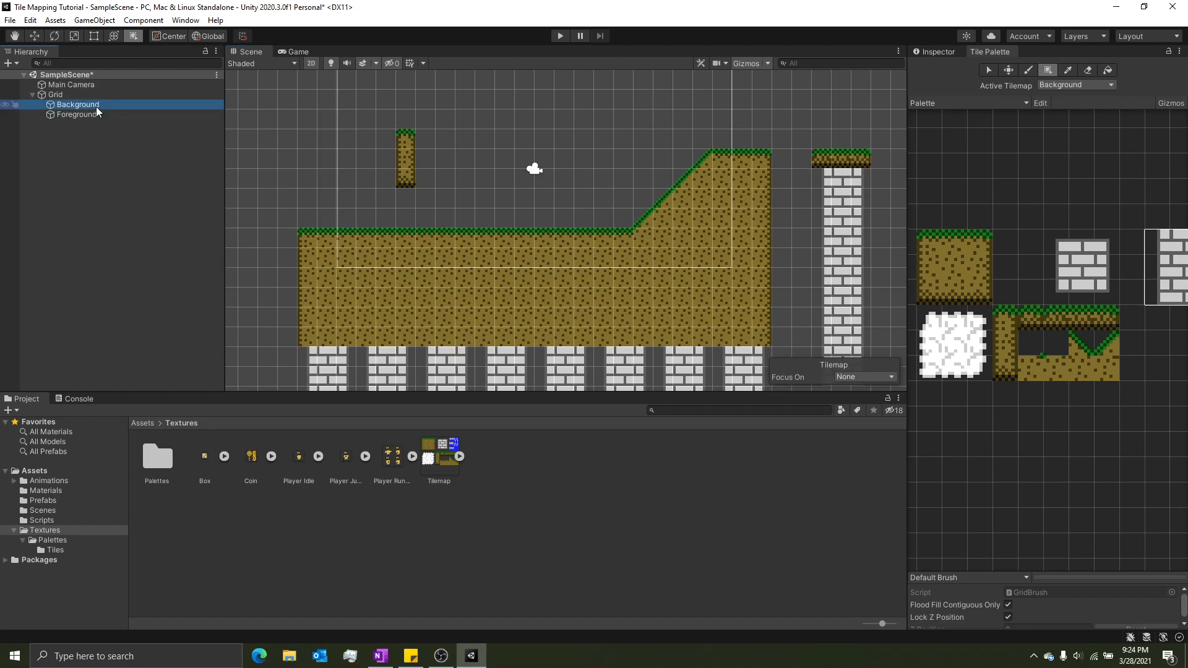
pyautogui.click(98, 111)
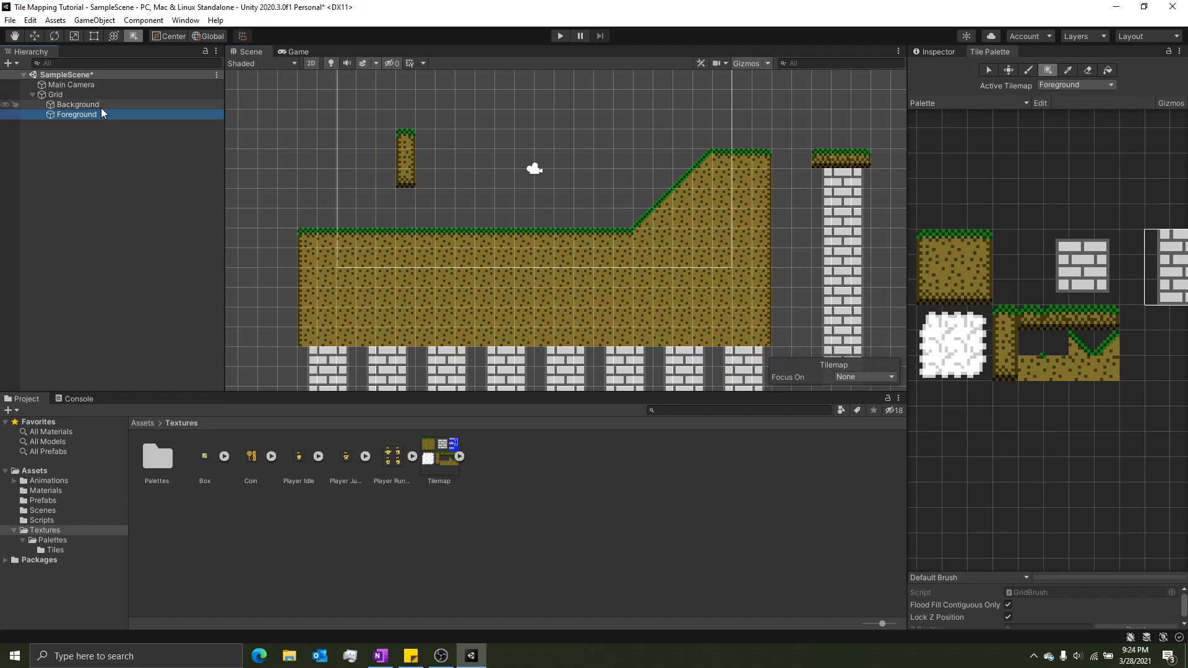
pyautogui.click(101, 107)
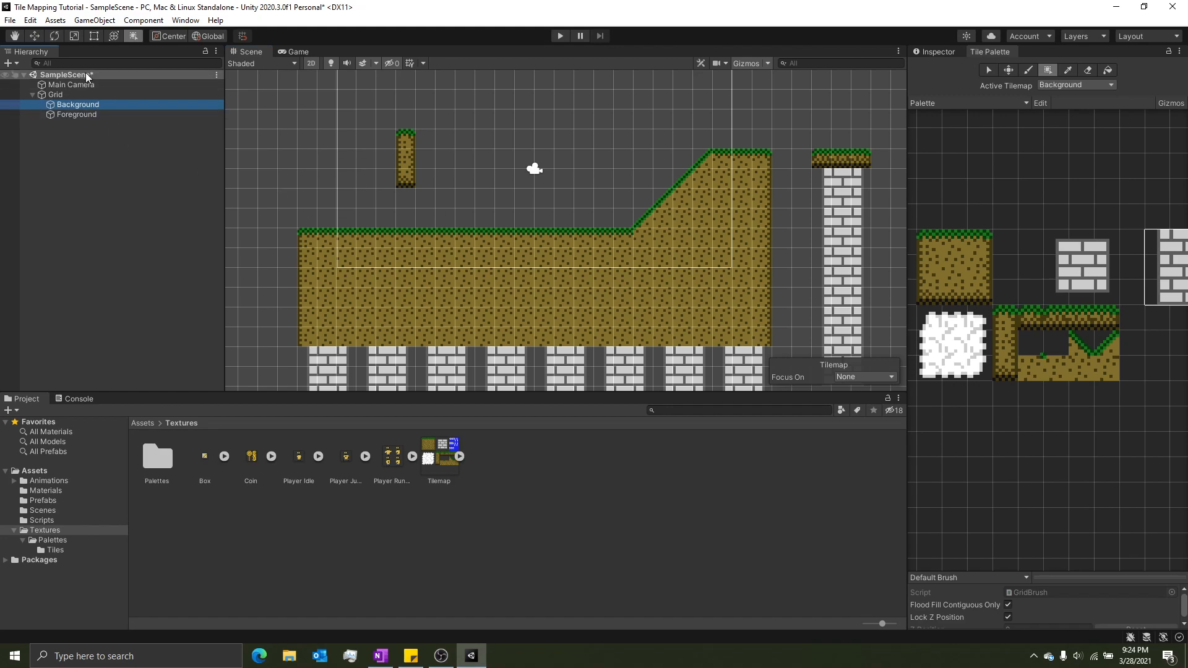
pyautogui.click(77, 116)
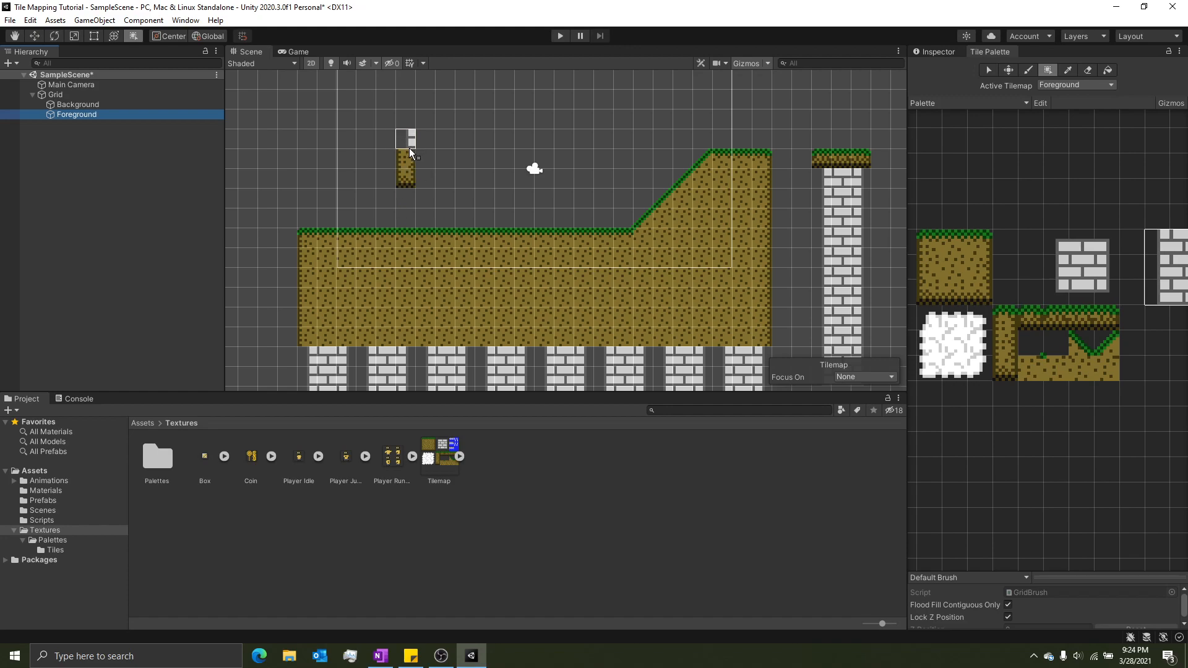
# Try box-filling a brick pillar seven rows high on the flat hilltop in the Foreground tilemap
pyautogui.moveTo(651, 244); pyautogui.dragTo(553, 230, button='middle')
pyautogui.moveTo(627, 224)
pyautogui.mouseDown(button='middle')
pyautogui.moveTo(552, 250)
pyautogui.moveTo(580, 217)
pyautogui.moveTo(540, 202)
pyautogui.mouseUp(button='middle')
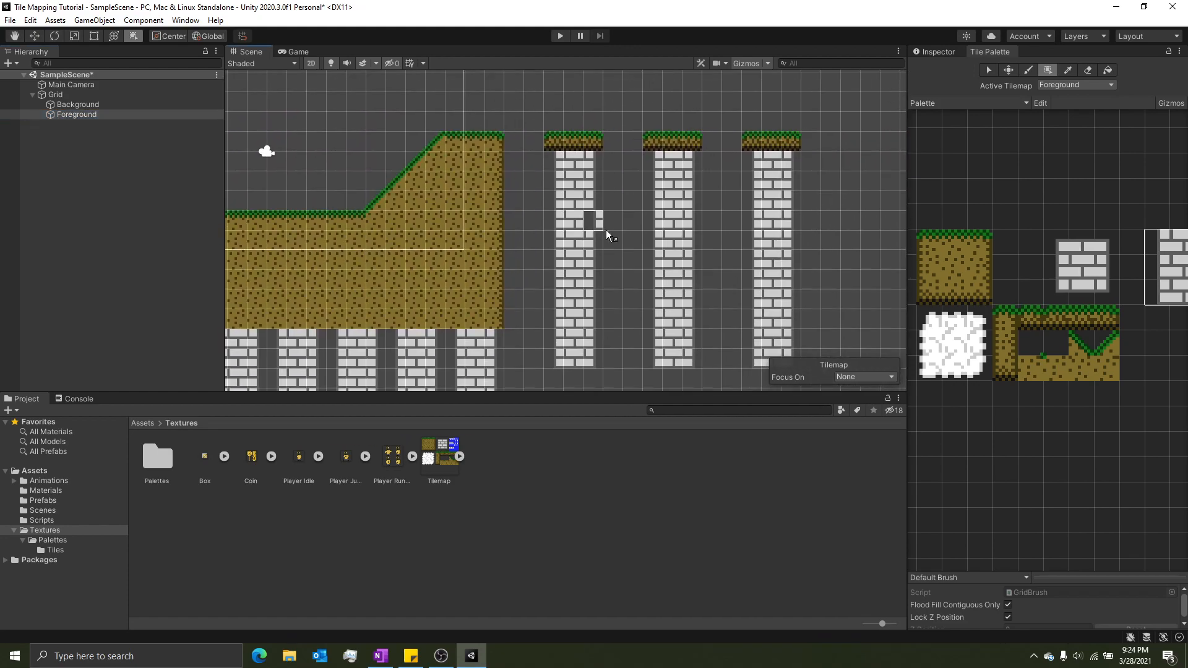
pyautogui.moveTo(567, 268)
pyautogui.mouseDown(button='middle')
pyautogui.moveTo(529, 195)
pyautogui.moveTo(481, 317)
pyautogui.mouseUp(button='middle')
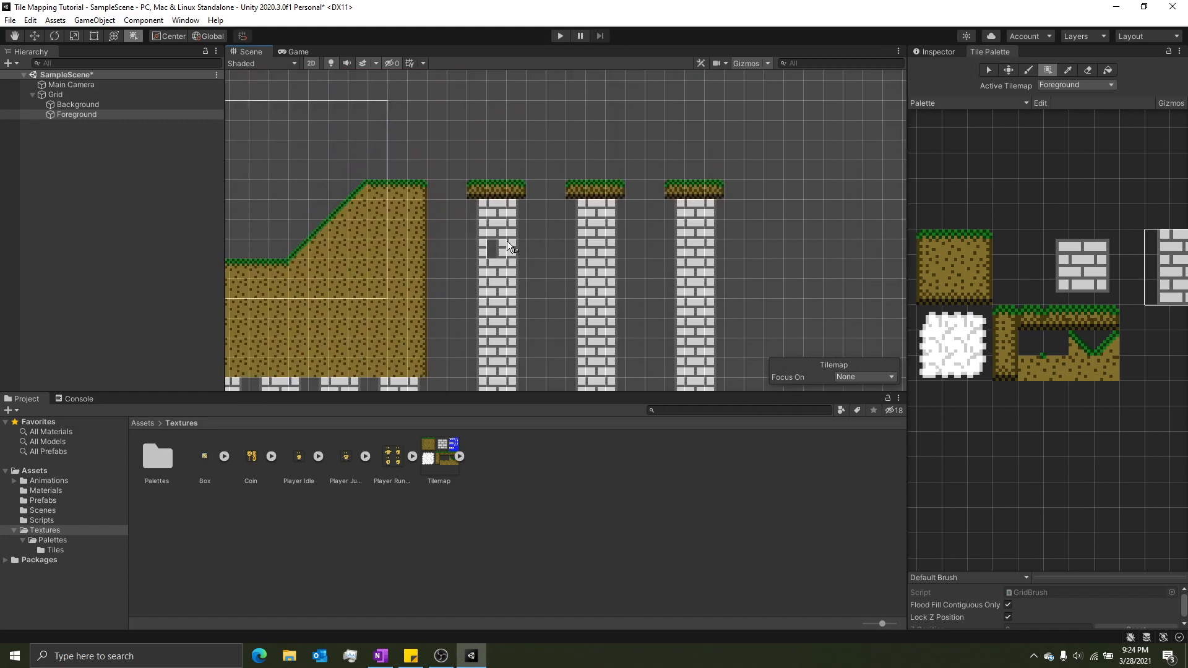
pyautogui.moveTo(475, 204); pyautogui.dragTo(484, 243, button='middle')
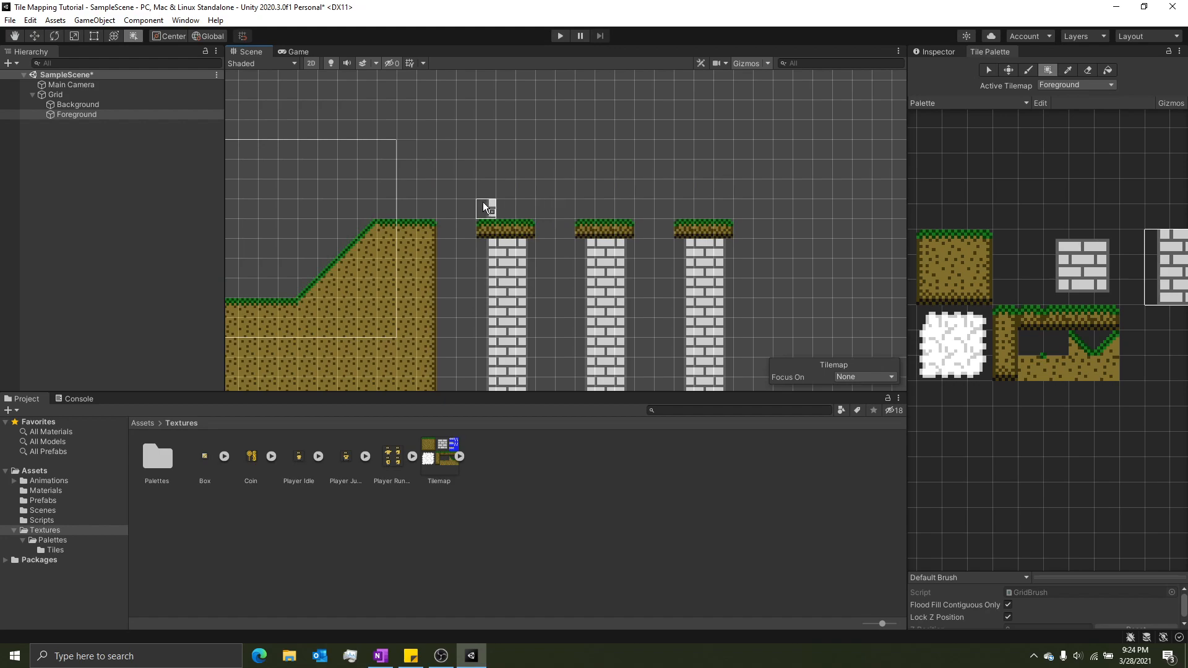
pyautogui.moveTo(707, 223); pyautogui.dragTo(671, 204, button='middle')
pyautogui.moveTo(404, 177); pyautogui.dragTo(718, 219, button='middle')
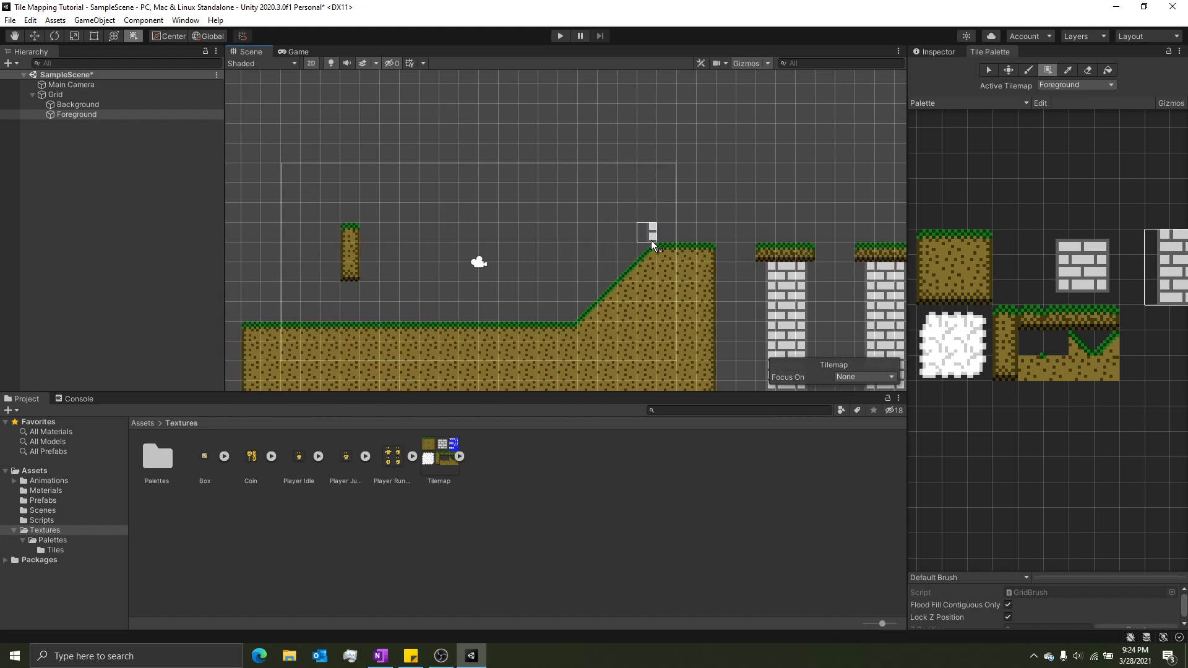
pyautogui.moveTo(678, 238); pyautogui.dragTo(667, 124)
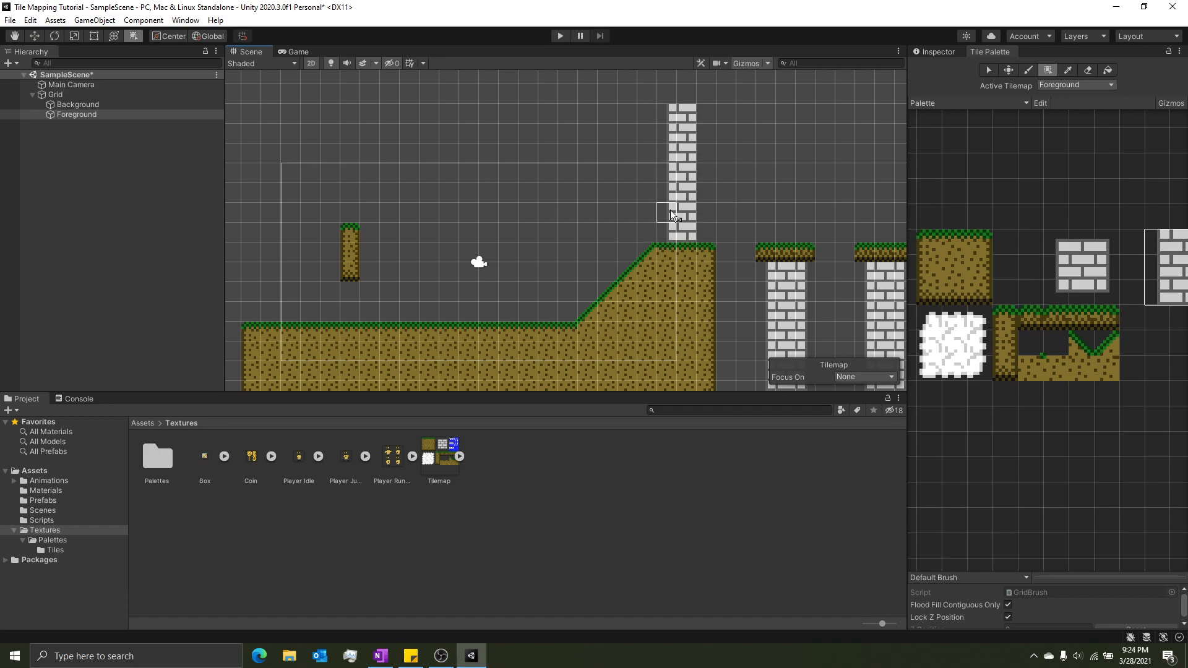
# Make Background the active tilemap and box-fill a brick pillar six rows high on the ground beside the floating dirt post
pyautogui.click(91, 104)
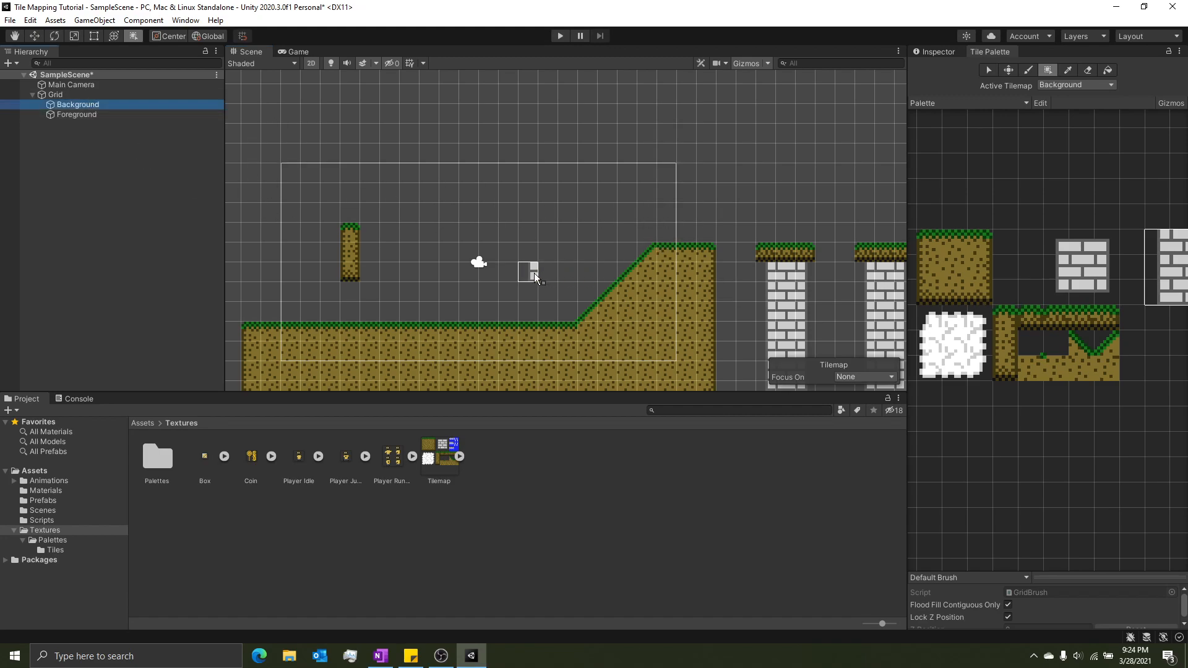
pyautogui.moveTo(533, 273); pyautogui.dragTo(650, 249, button='middle')
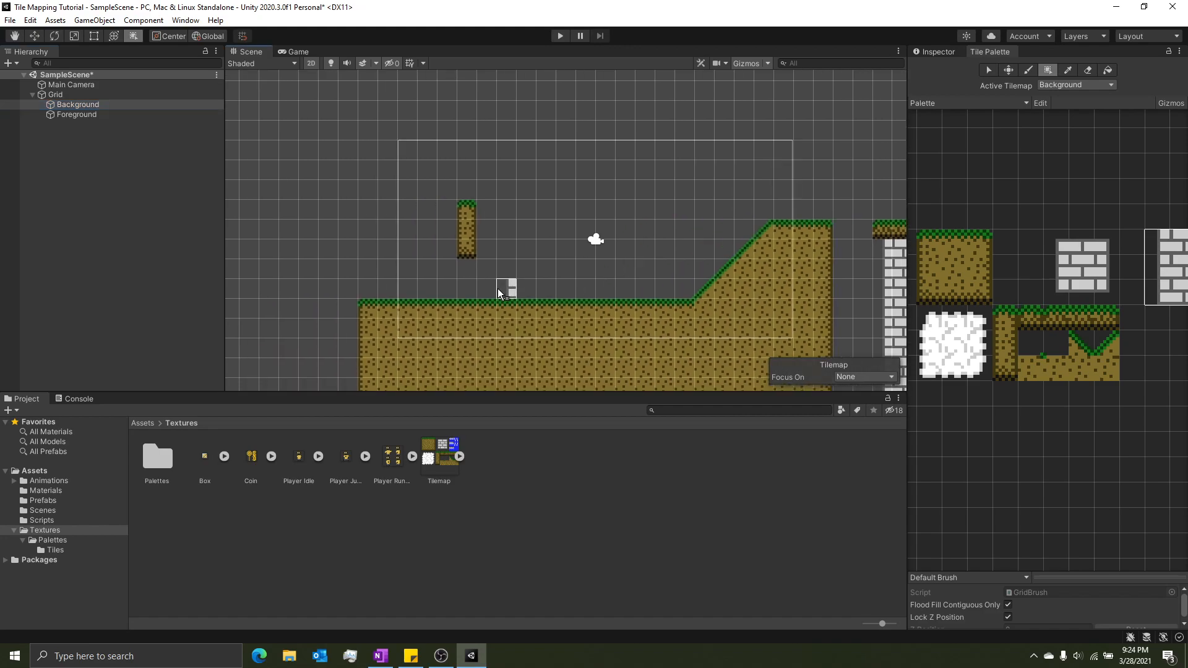
pyautogui.click(538, 199)
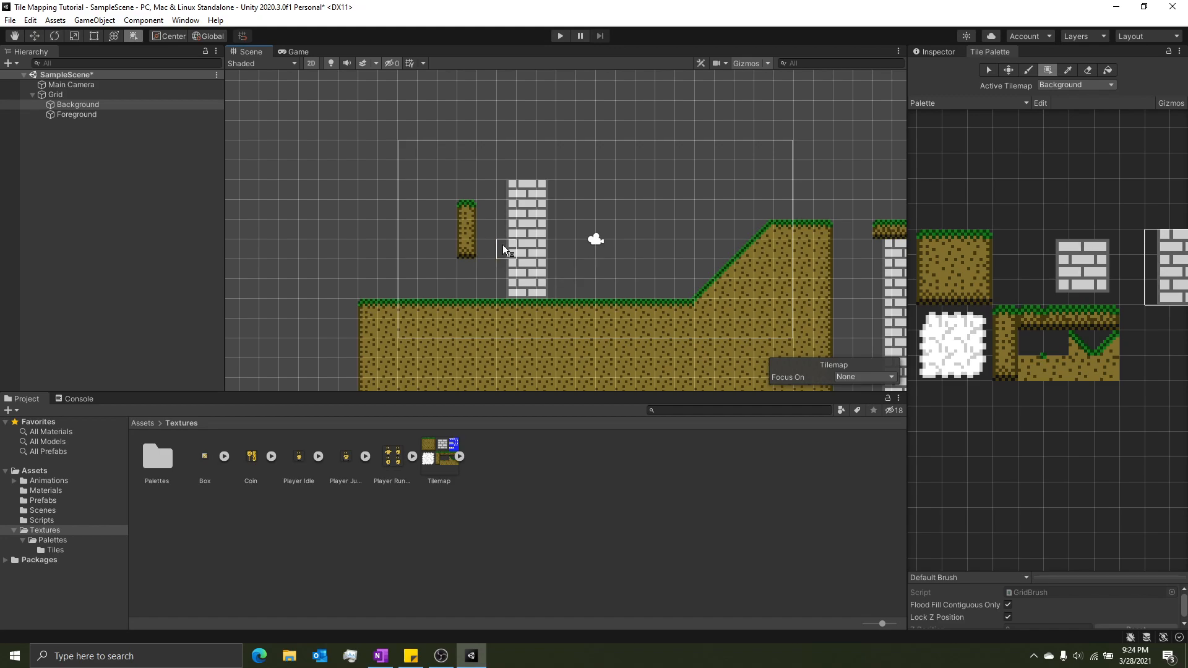
pyautogui.moveTo(581, 313)
pyautogui.mouseDown(button='middle')
pyautogui.moveTo(566, 207)
pyautogui.moveTo(672, 182)
pyautogui.mouseUp(button='middle')
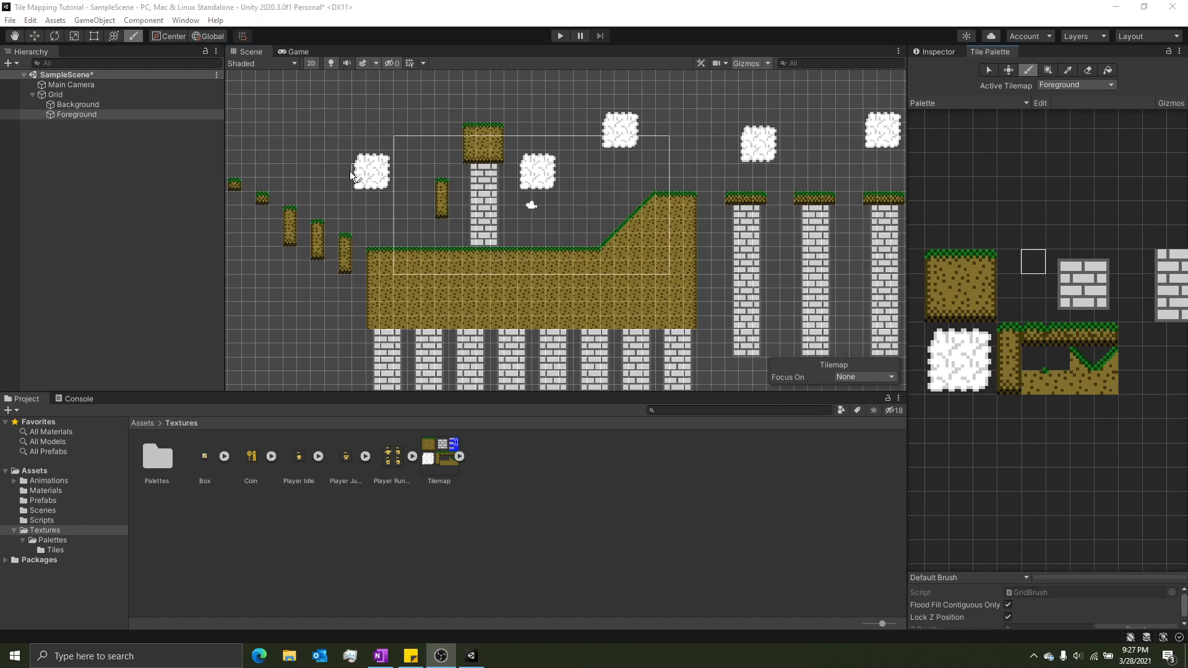
# Place the Player prefab from the Prefabs folder in the scene, just above the ground between the brick pillar and the hill
pyautogui.press('Left')
pyautogui.press('Left')
pyautogui.press('Left')
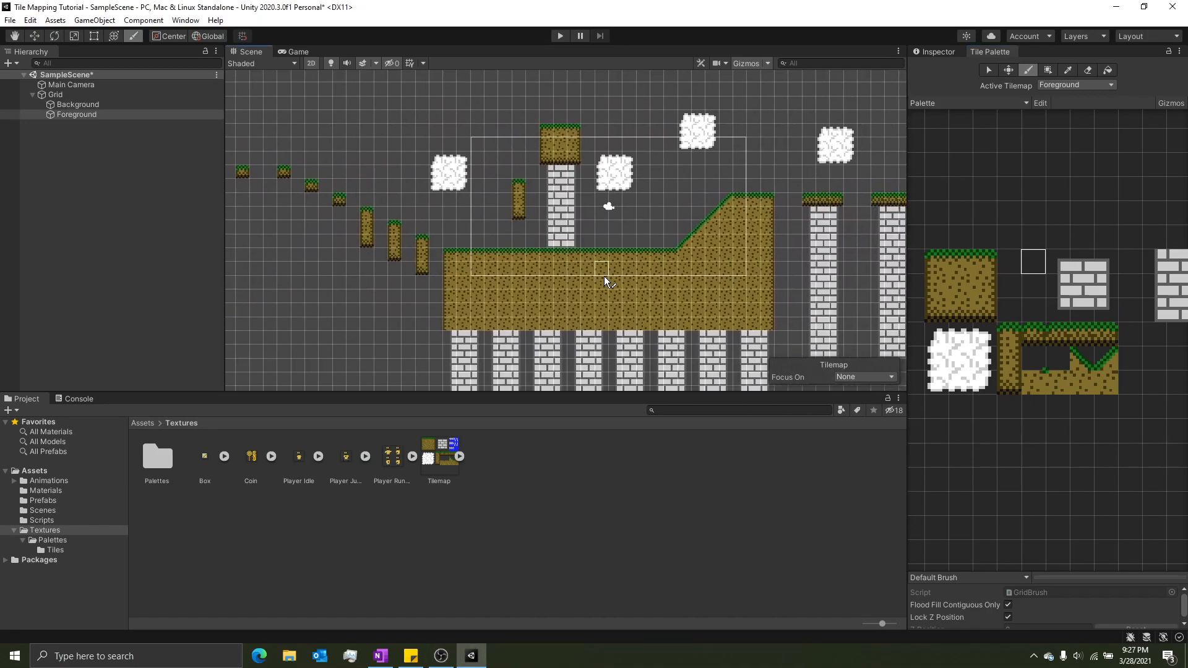
pyautogui.scroll(3, 604, 276)
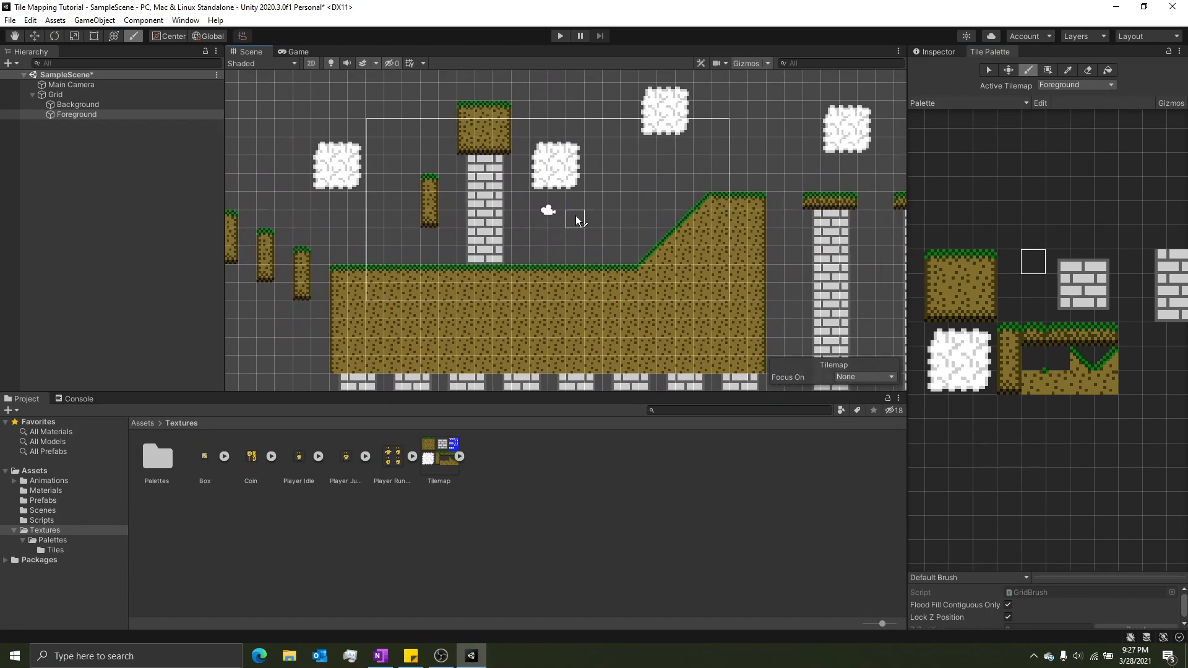
pyautogui.click(40, 500)
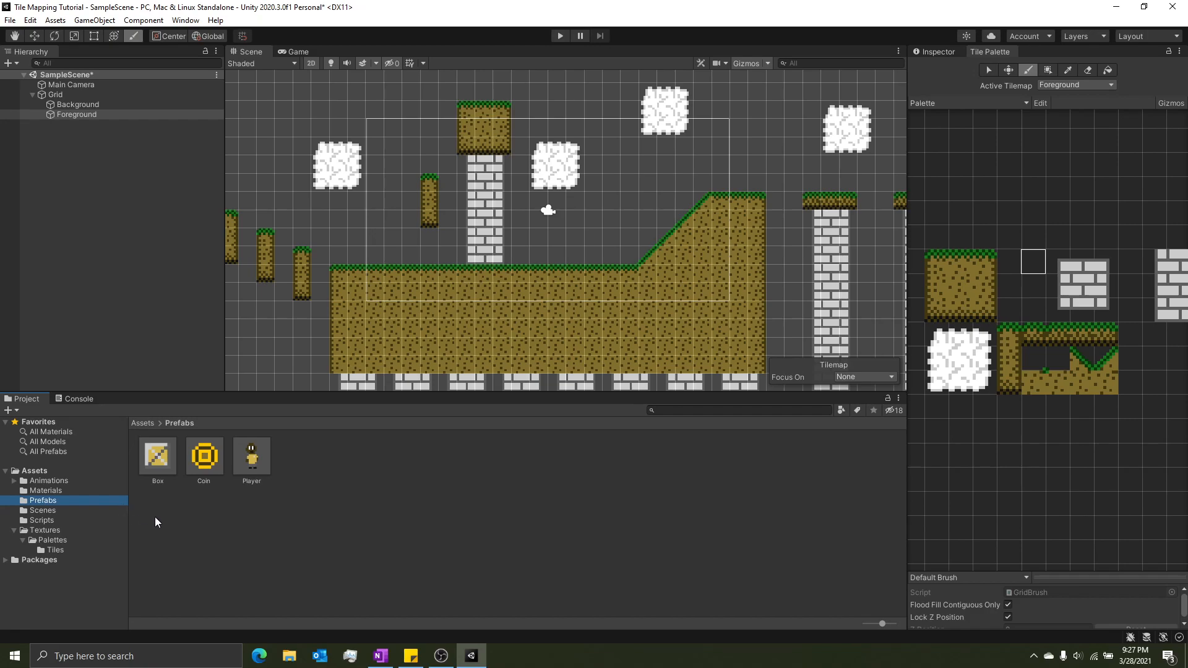
pyautogui.scroll(5, 488, 290)
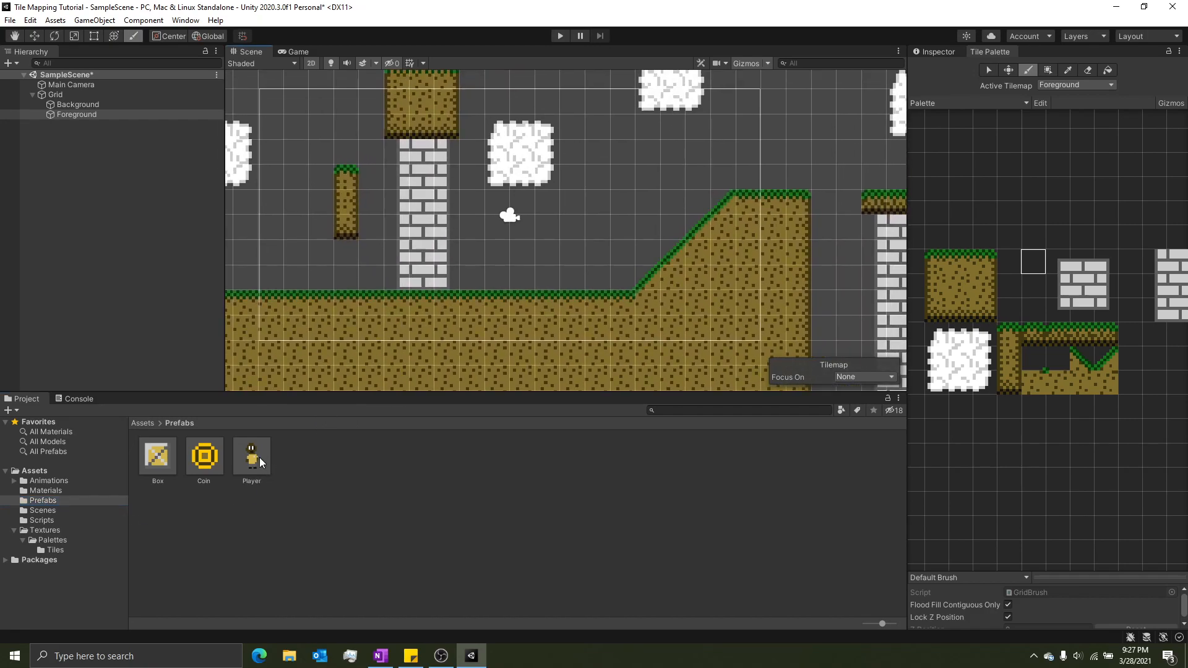
pyautogui.moveTo(246, 469); pyautogui.dragTo(503, 276)
pyautogui.scroll(4, 520, 285)
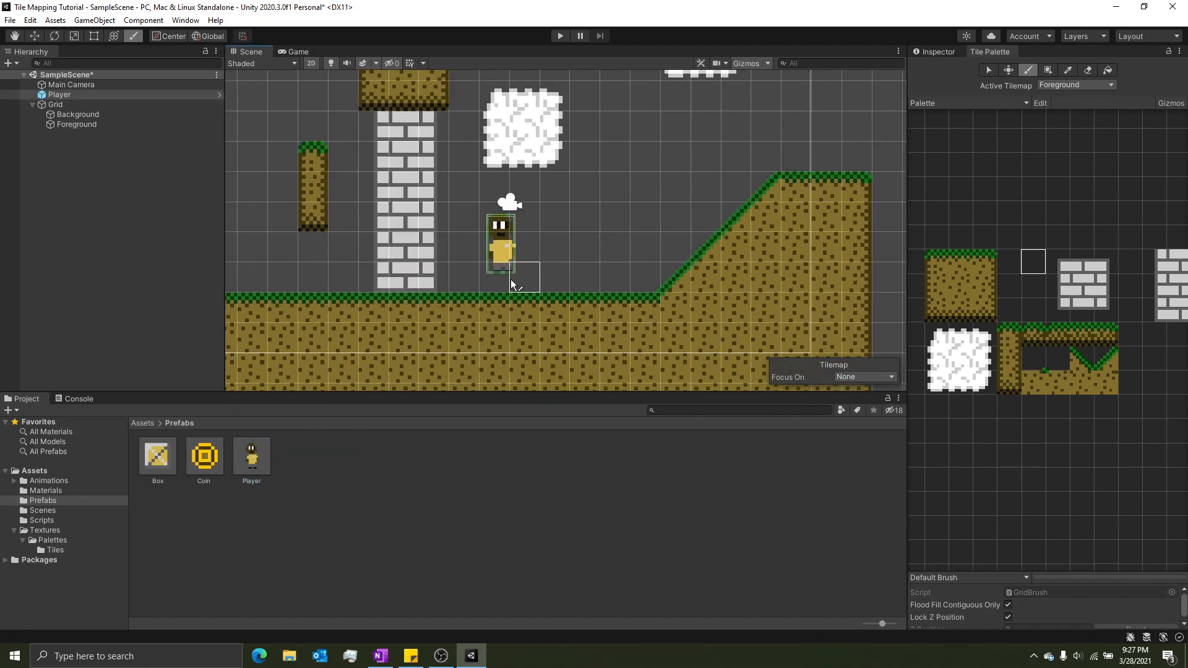
# Open the Player prefab for editing, return to the scene, and show the Player's properties
pyautogui.click(218, 94)
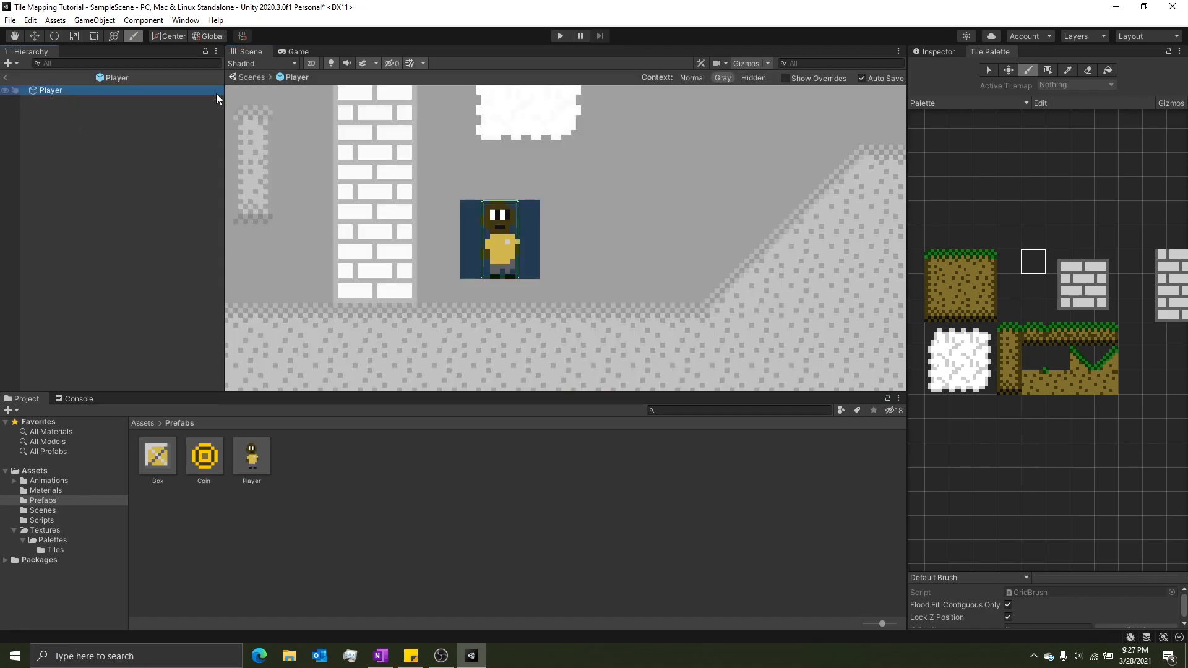
pyautogui.click(5, 78)
pyautogui.click(936, 51)
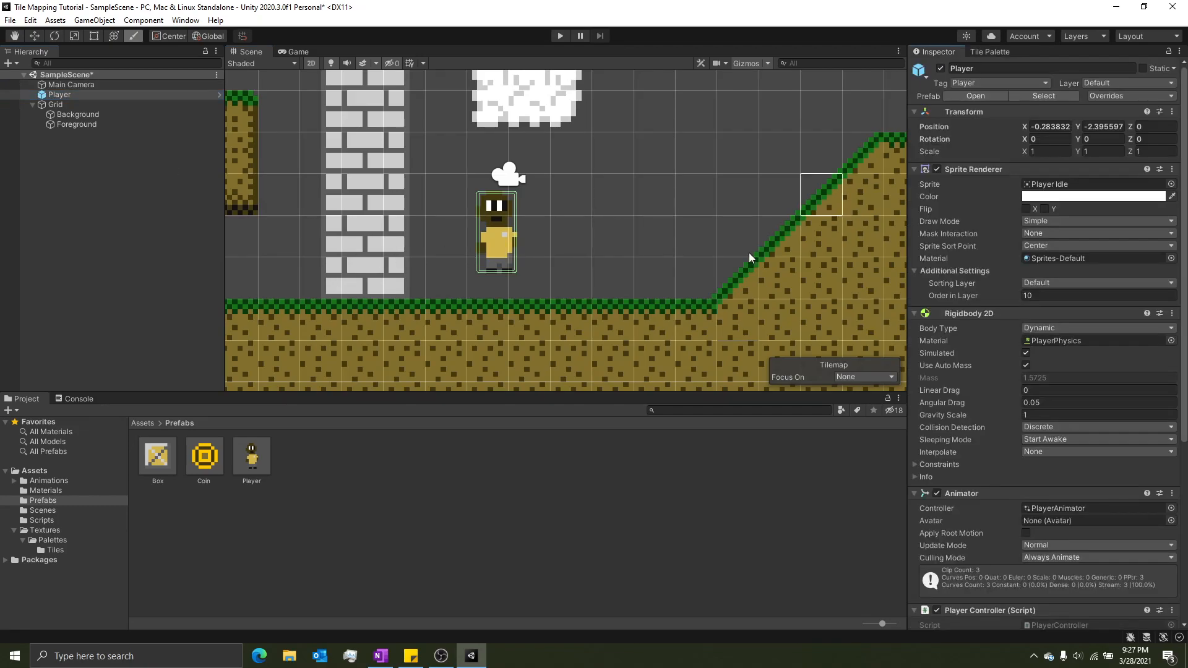
# Turn on grid snapping and move the Player onto the ground at X -0.5, Y -3
pyautogui.click(35, 37)
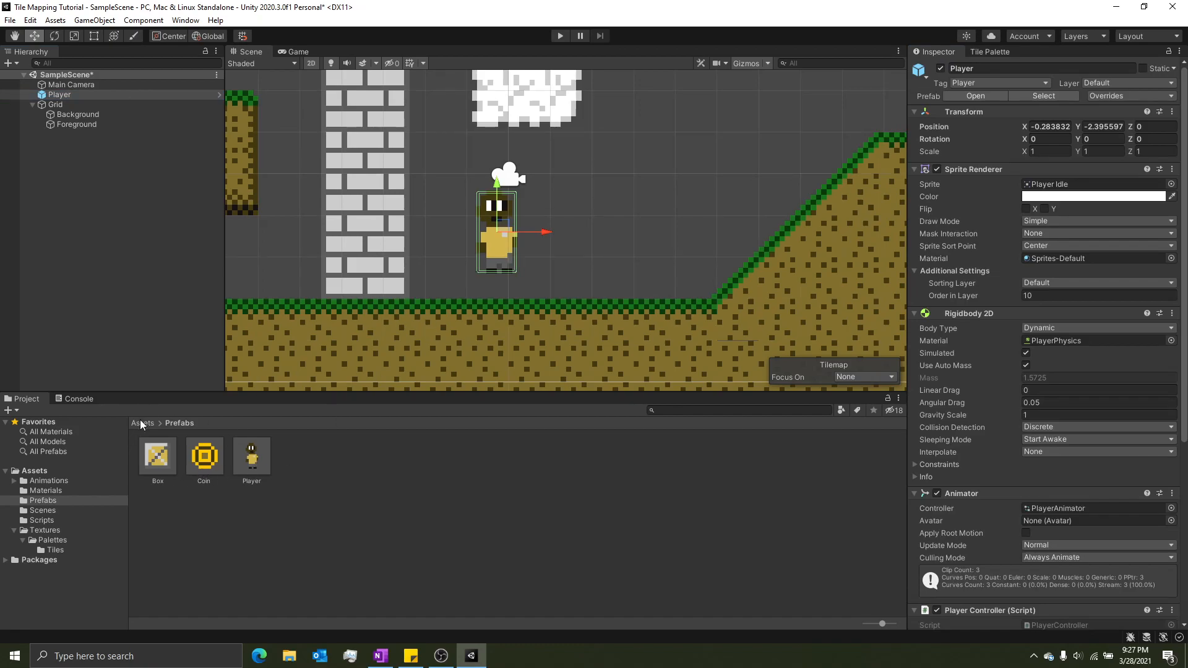
pyautogui.moveTo(503, 228); pyautogui.dragTo(535, 254)
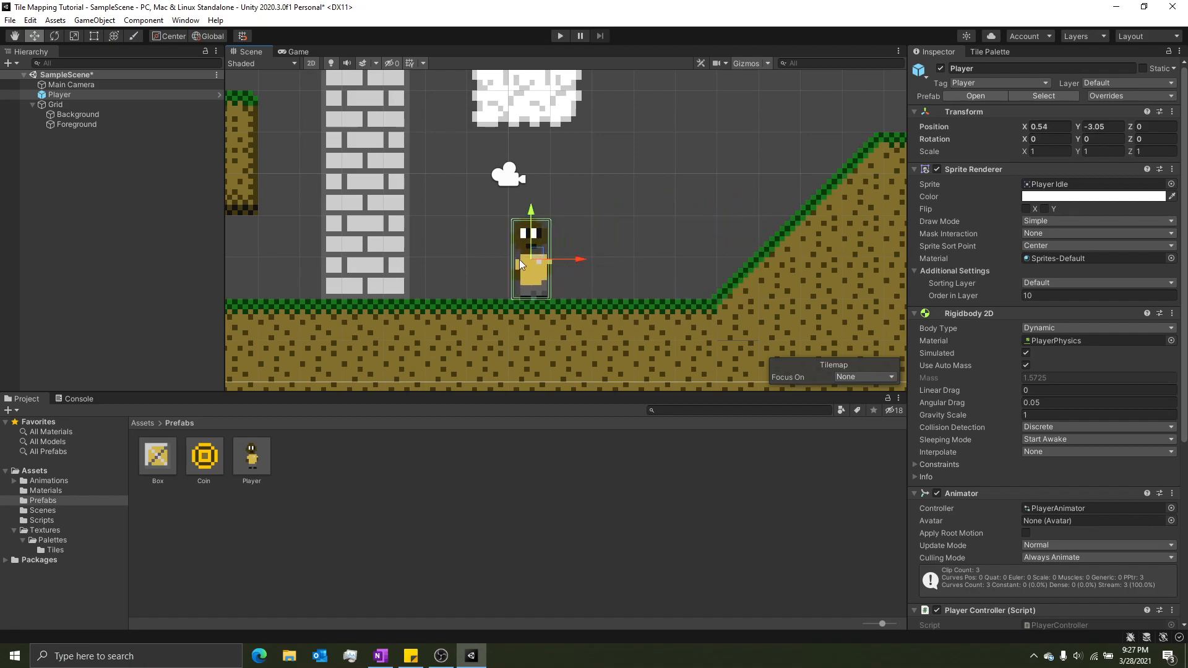
pyautogui.click(242, 36)
pyautogui.moveTo(538, 241)
pyautogui.mouseDown()
pyautogui.moveTo(558, 241)
pyautogui.moveTo(518, 241)
pyautogui.moveTo(603, 242)
pyautogui.moveTo(688, 192)
pyautogui.moveTo(685, 226)
pyautogui.moveTo(667, 176)
pyautogui.moveTo(518, 267)
pyautogui.moveTo(563, 258)
pyautogui.moveTo(510, 254)
pyautogui.moveTo(553, 229)
pyautogui.moveTo(518, 254)
pyautogui.mouseUp()
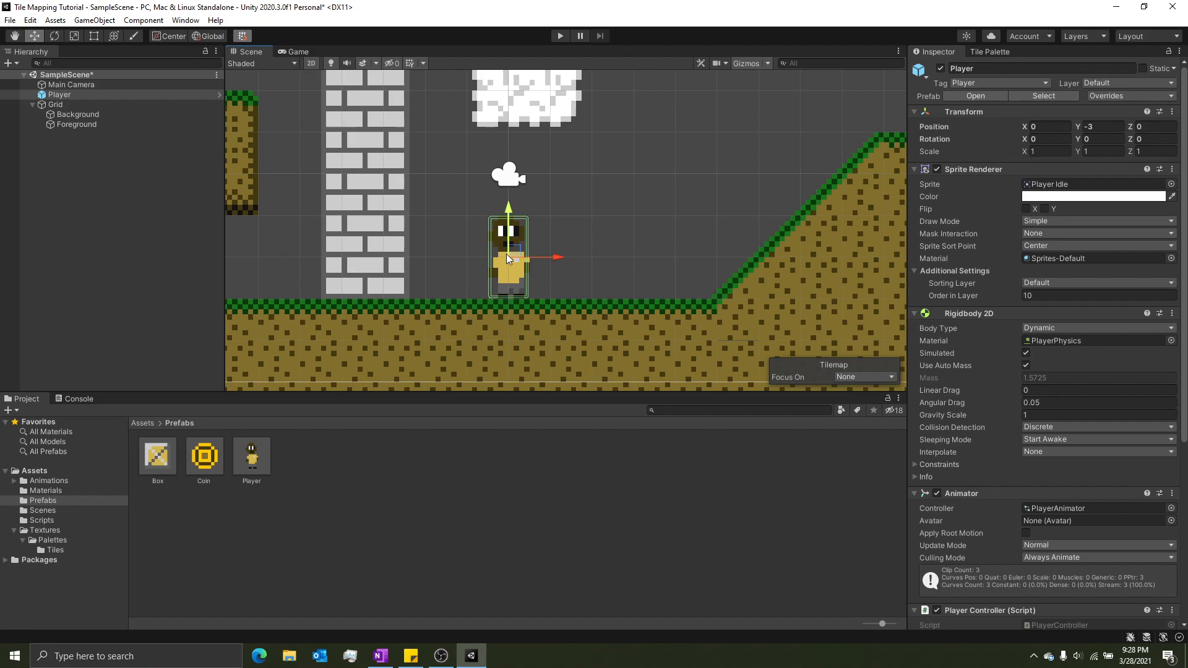
pyautogui.moveTo(512, 254)
pyautogui.mouseDown()
pyautogui.moveTo(553, 230)
pyautogui.moveTo(556, 249)
pyautogui.moveTo(521, 245)
pyautogui.moveTo(524, 229)
pyautogui.moveTo(491, 252)
pyautogui.moveTo(548, 254)
pyautogui.moveTo(523, 256)
pyautogui.mouseUp()
pyautogui.scroll(-3, 609, 284)
pyautogui.scroll(4, 608, 283)
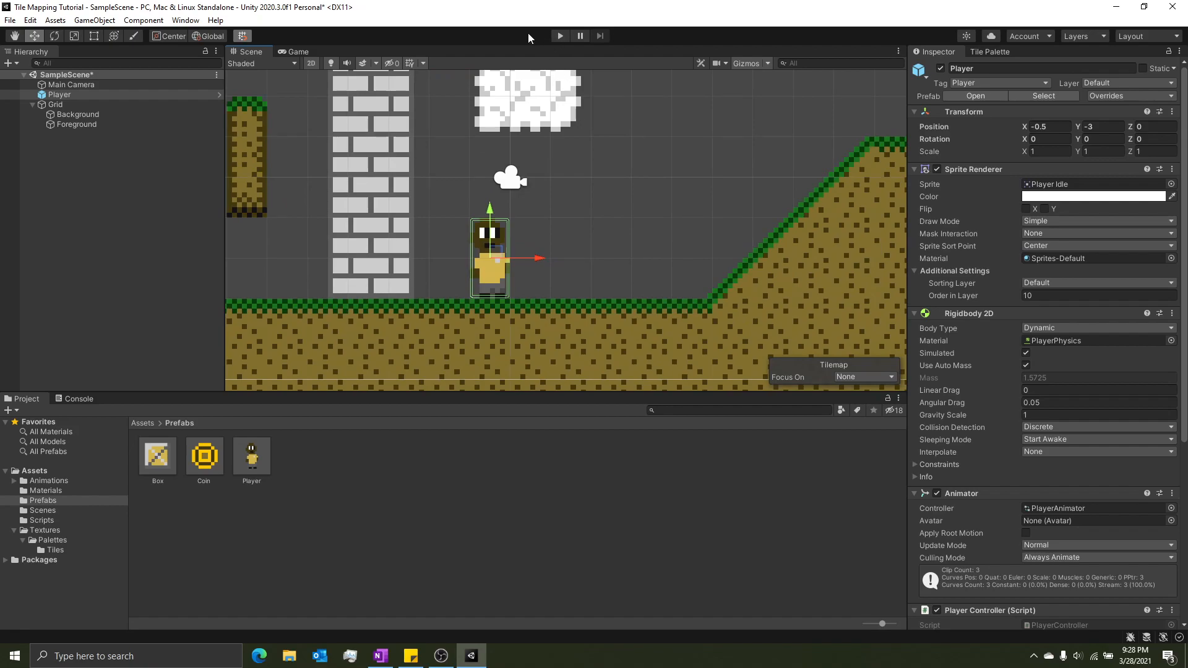
# Run the game briefly to test whether the ground holds the Player, and stop it
pyautogui.click(560, 36)
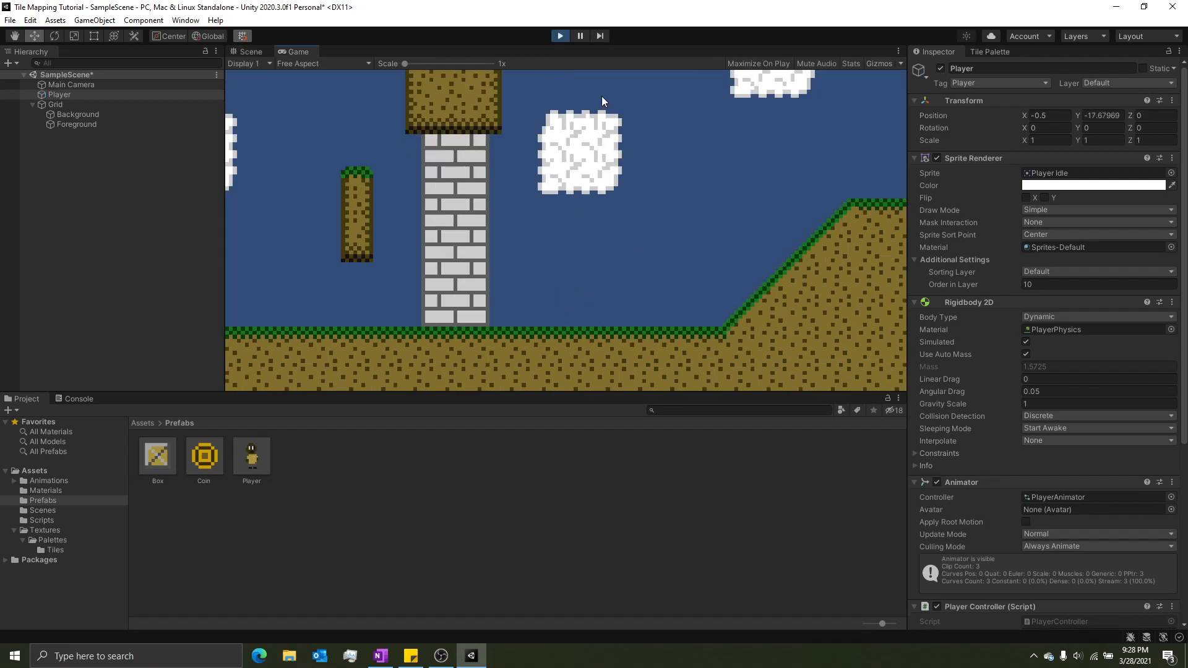
pyautogui.click(561, 36)
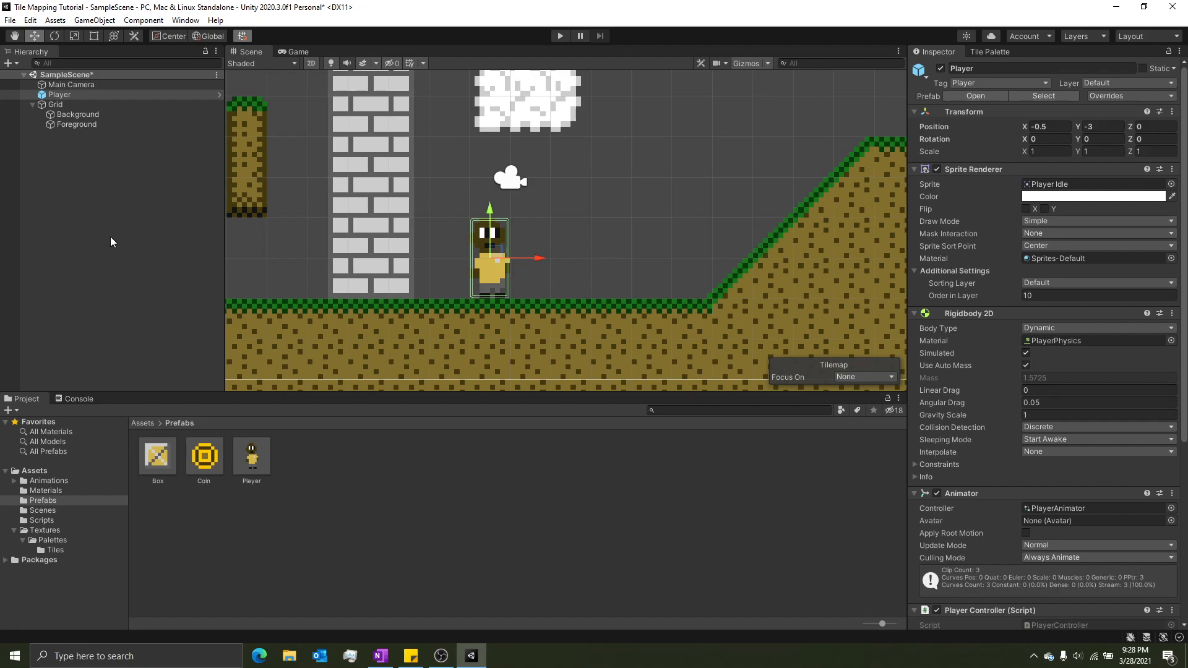
# Add a Tilemap Collider 2D component to the Foreground tilemap
pyautogui.scroll(-5, 417, 210)
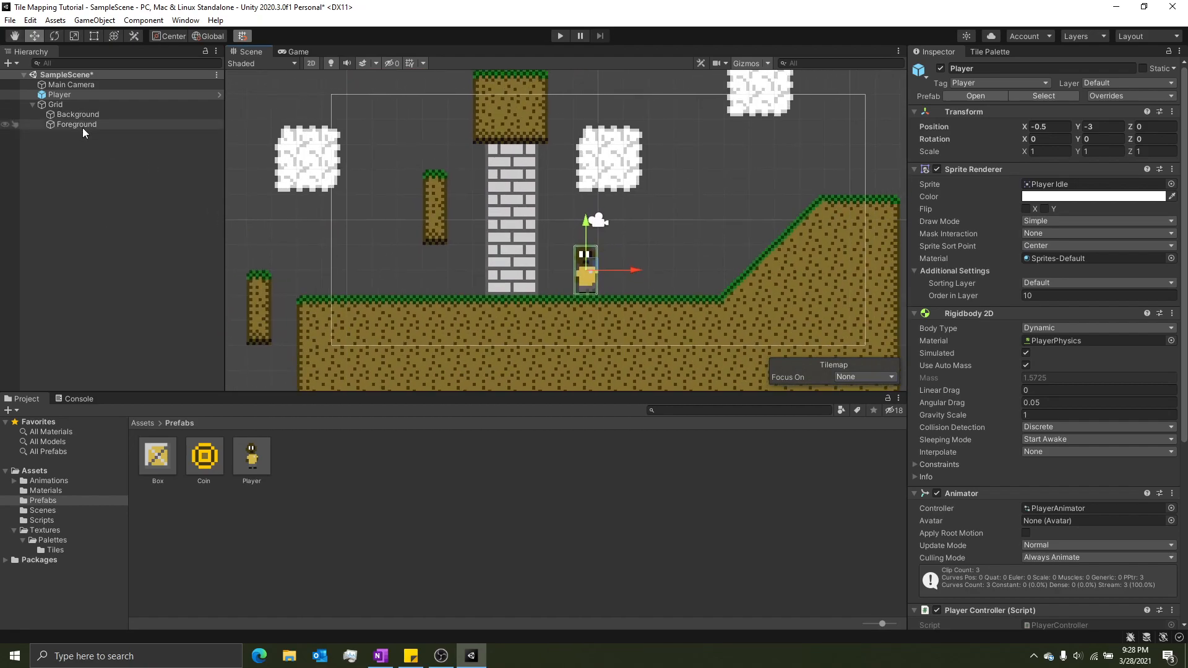
pyautogui.click(83, 125)
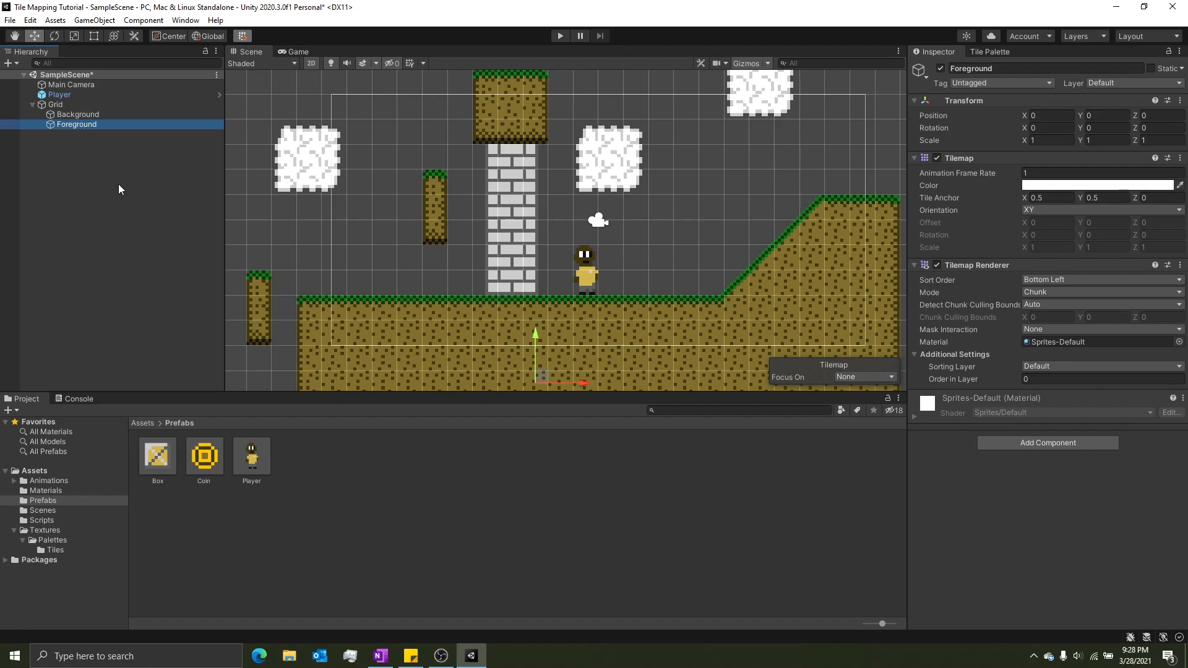
pyautogui.click(1027, 448)
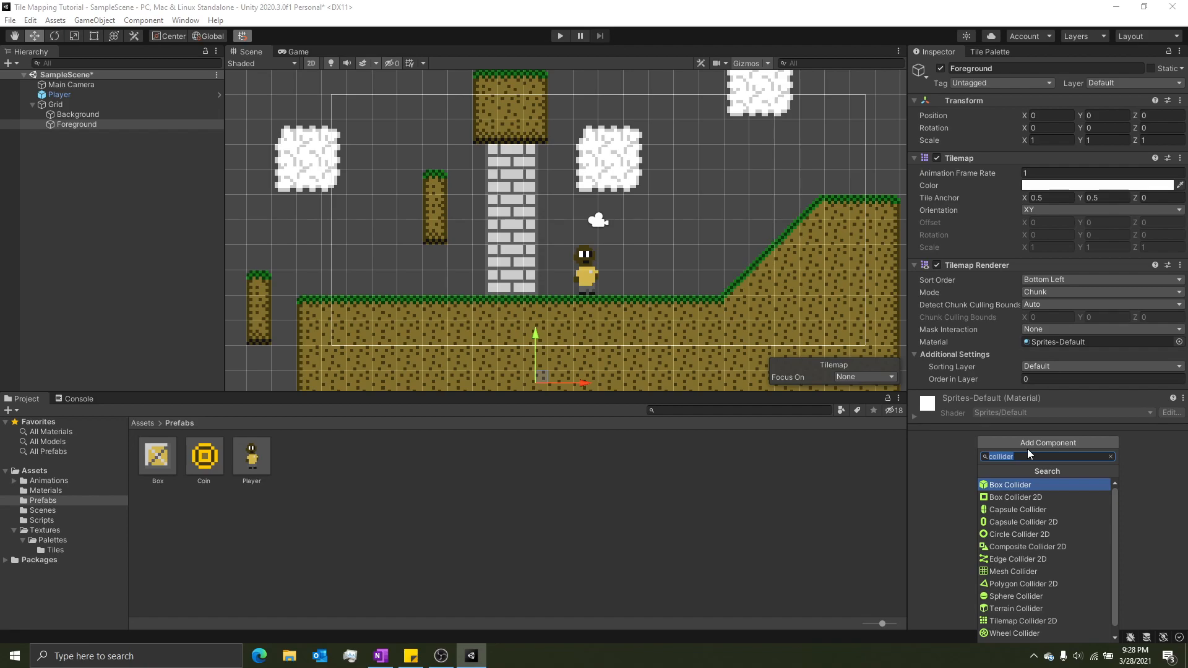
pyautogui.write('til')
pyautogui.press('Down')
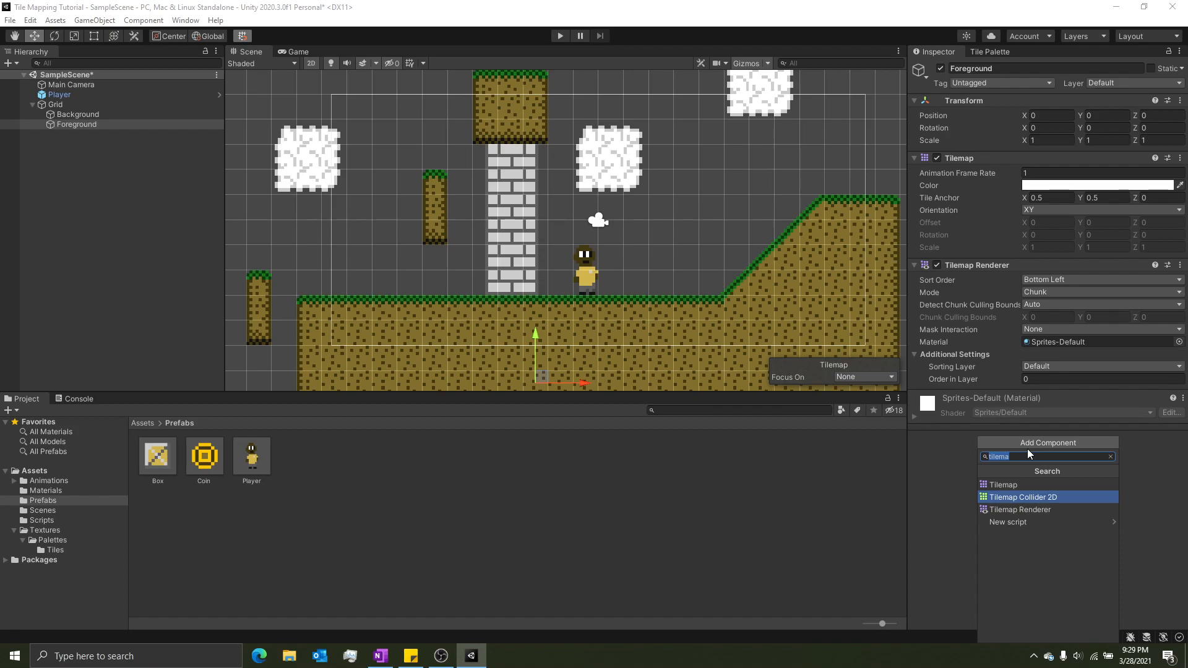
pyautogui.press('Return')
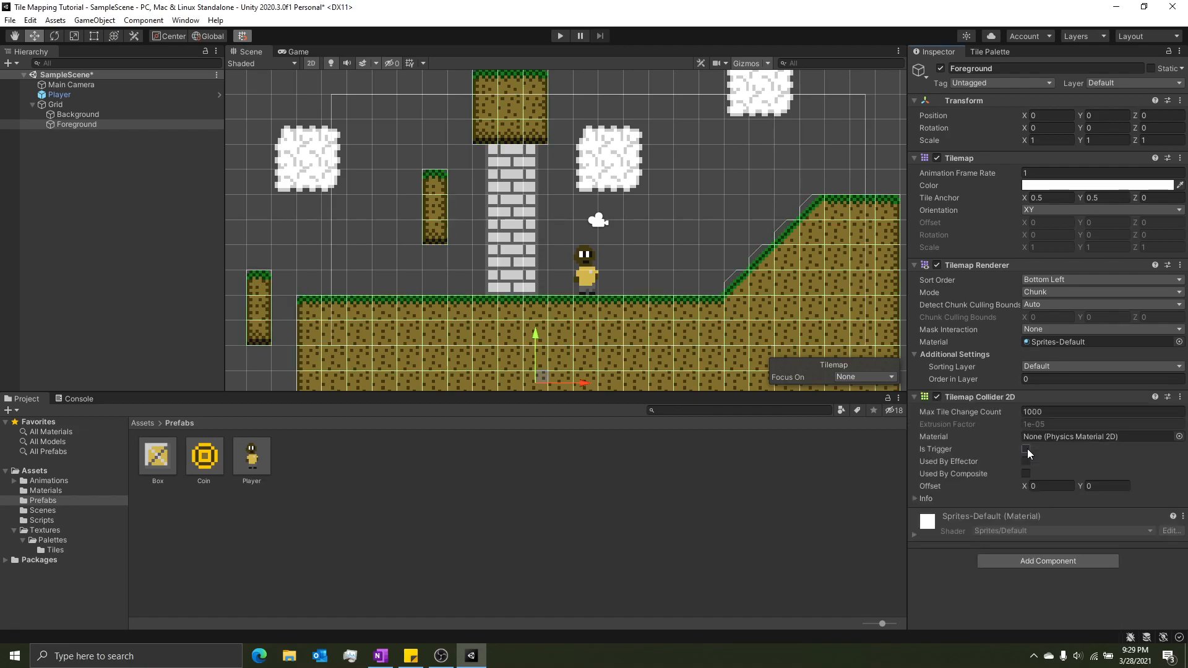
# Examine the collider outlines on the ground, hill slope, platforms and pillars across the level
pyautogui.scroll(-5, 737, 221)
pyautogui.moveTo(737, 221); pyautogui.dragTo(689, 219, button='middle')
pyautogui.scroll(-2, 689, 219)
pyautogui.moveTo(647, 335); pyautogui.dragTo(700, 262, button='middle')
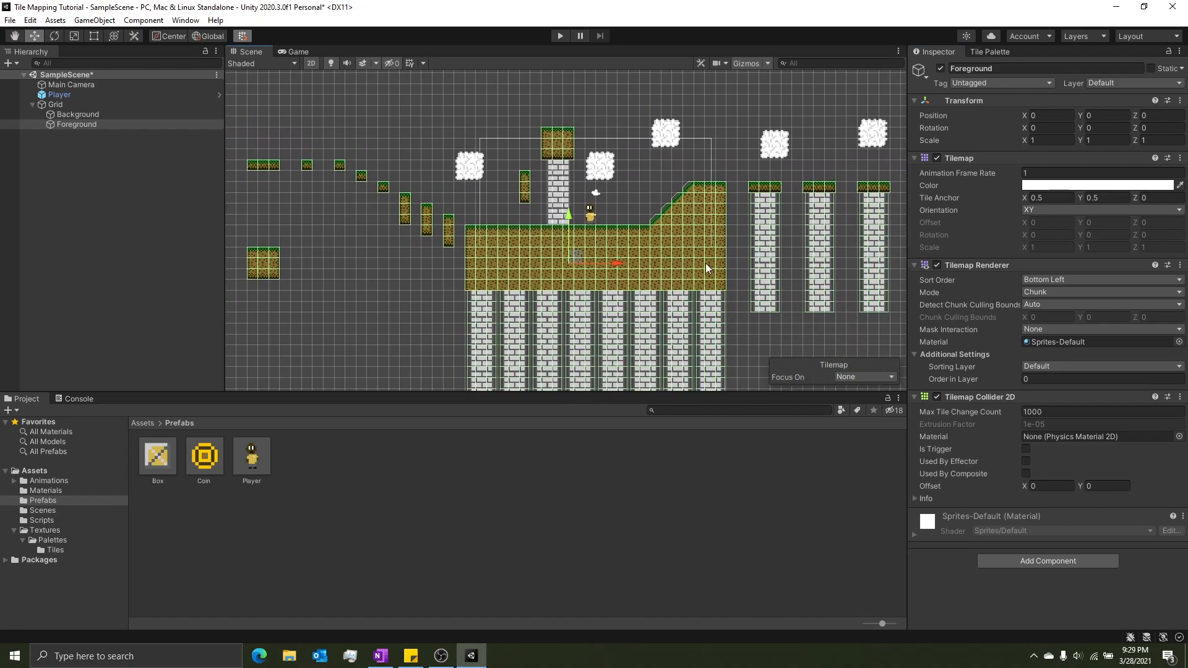
pyautogui.moveTo(735, 331); pyautogui.dragTo(669, 233, button='middle')
pyautogui.moveTo(706, 161); pyautogui.dragTo(703, 285, button='middle')
pyautogui.scroll(5, 588, 314)
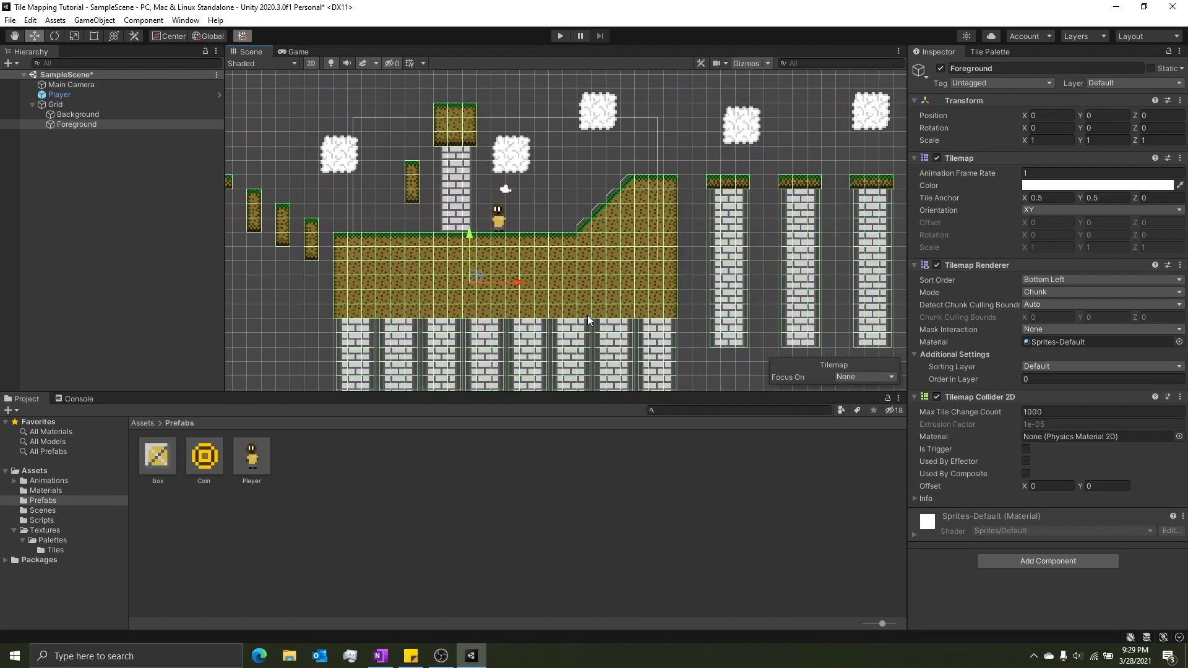
pyautogui.scroll(5, 522, 198)
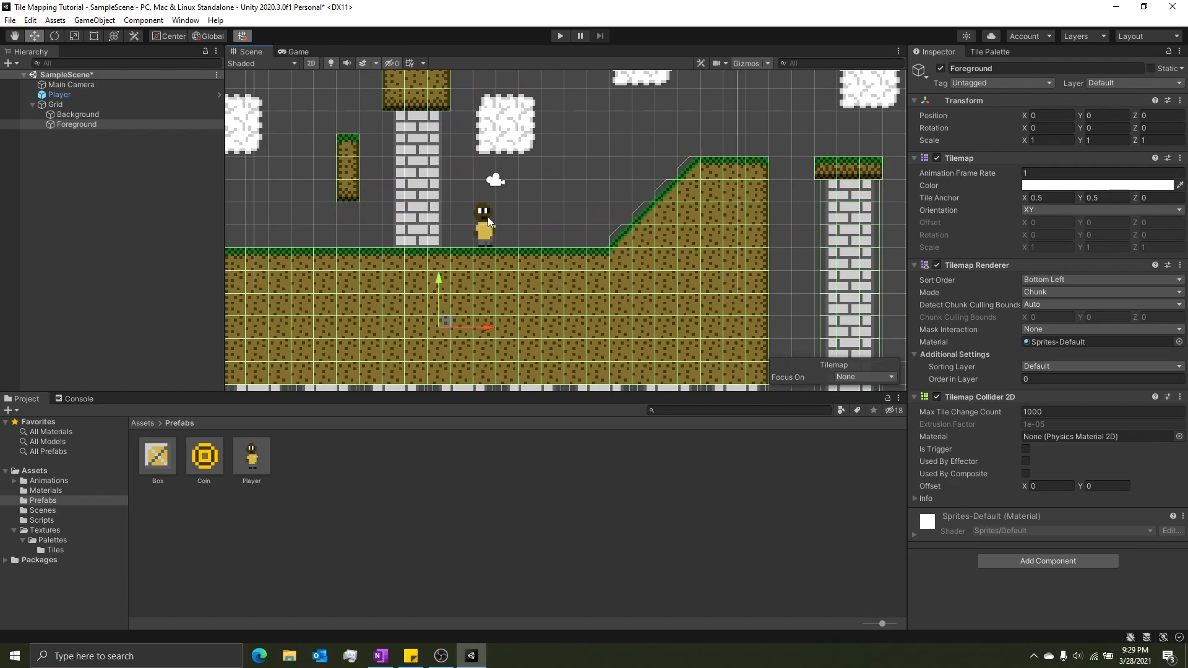
pyautogui.moveTo(492, 221); pyautogui.dragTo(532, 217, button='middle')
pyautogui.scroll(2, 532, 216)
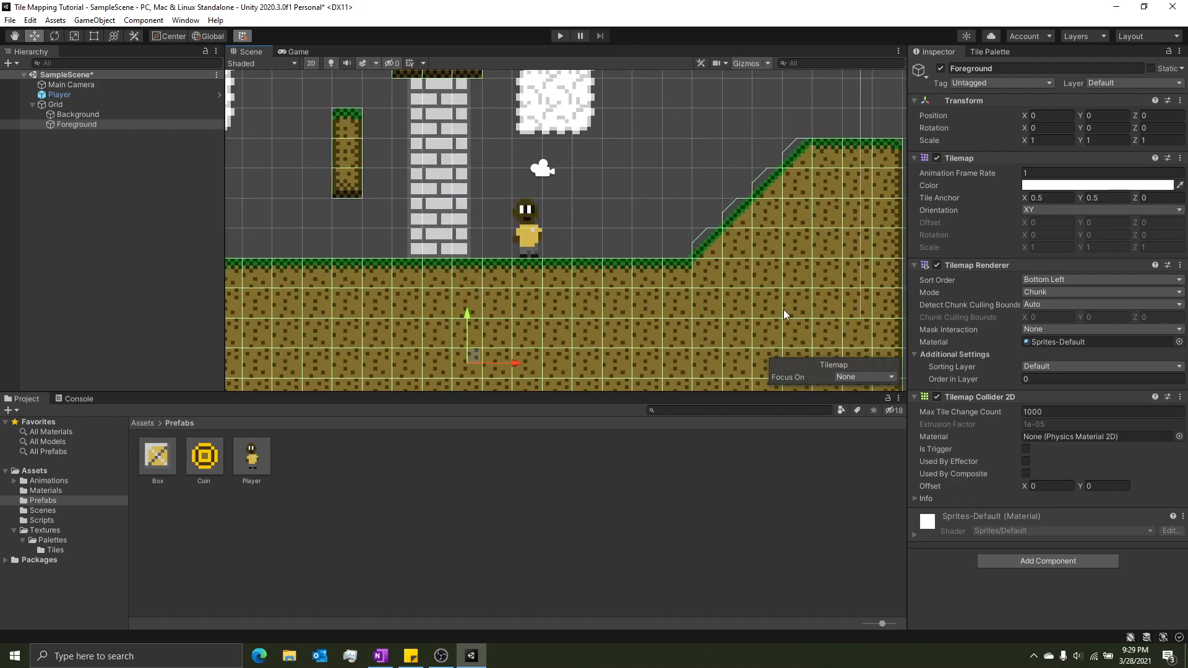
# Run the game, walk the Player back and forth on the ground to test the collider, and stop it
pyautogui.click(558, 35)
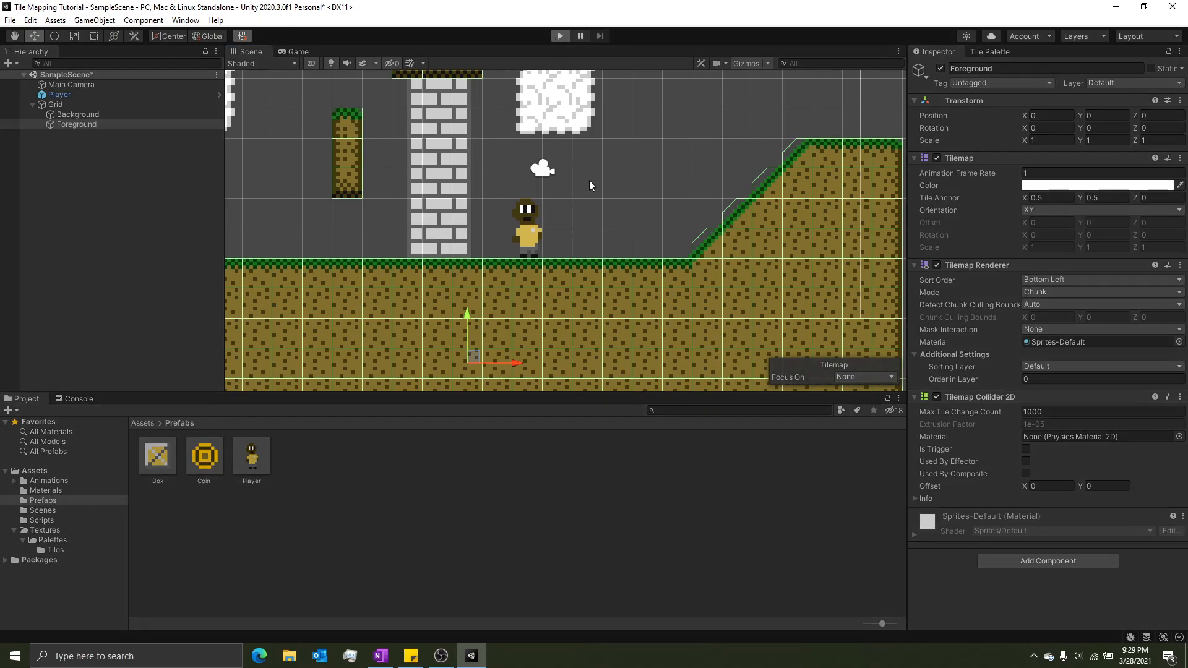
pyautogui.press('Right')
pyautogui.press('Left')
pyautogui.press('Right')
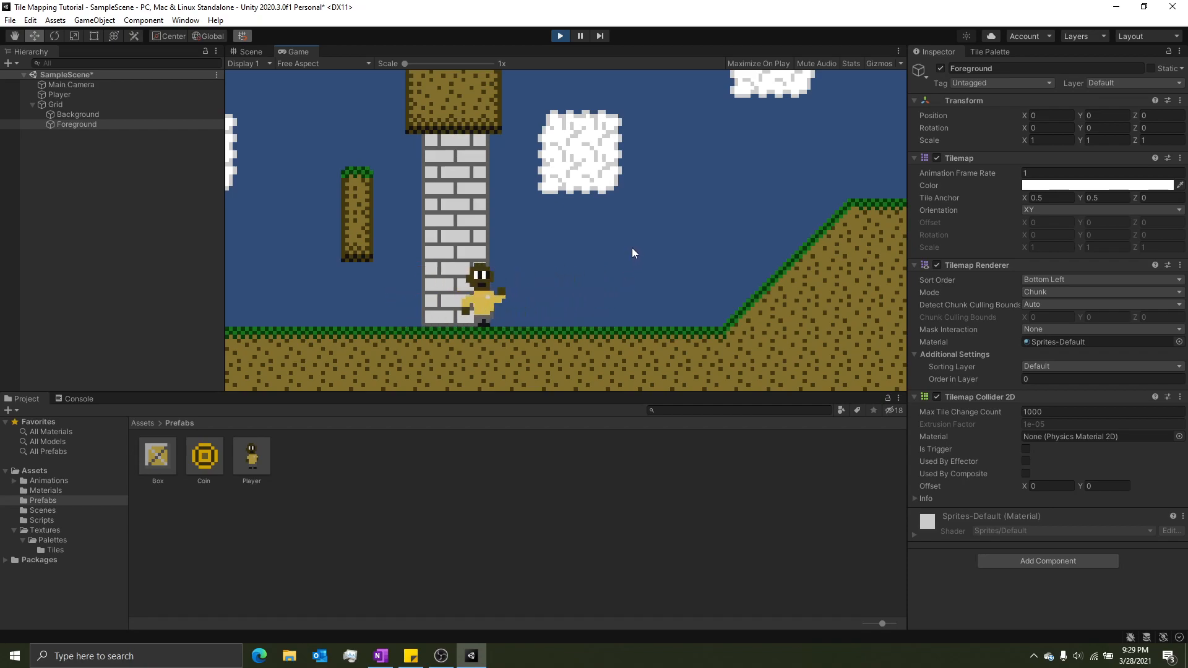
pyautogui.press('Left')
pyautogui.press('Left')
pyautogui.press('Right')
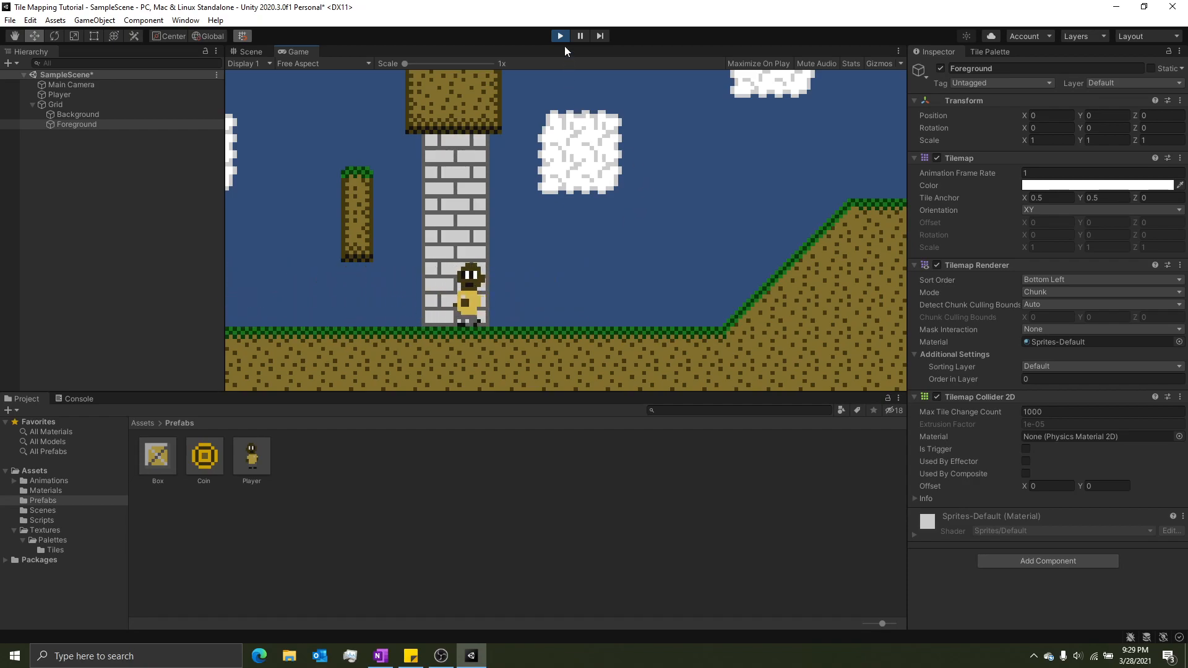
pyautogui.click(561, 35)
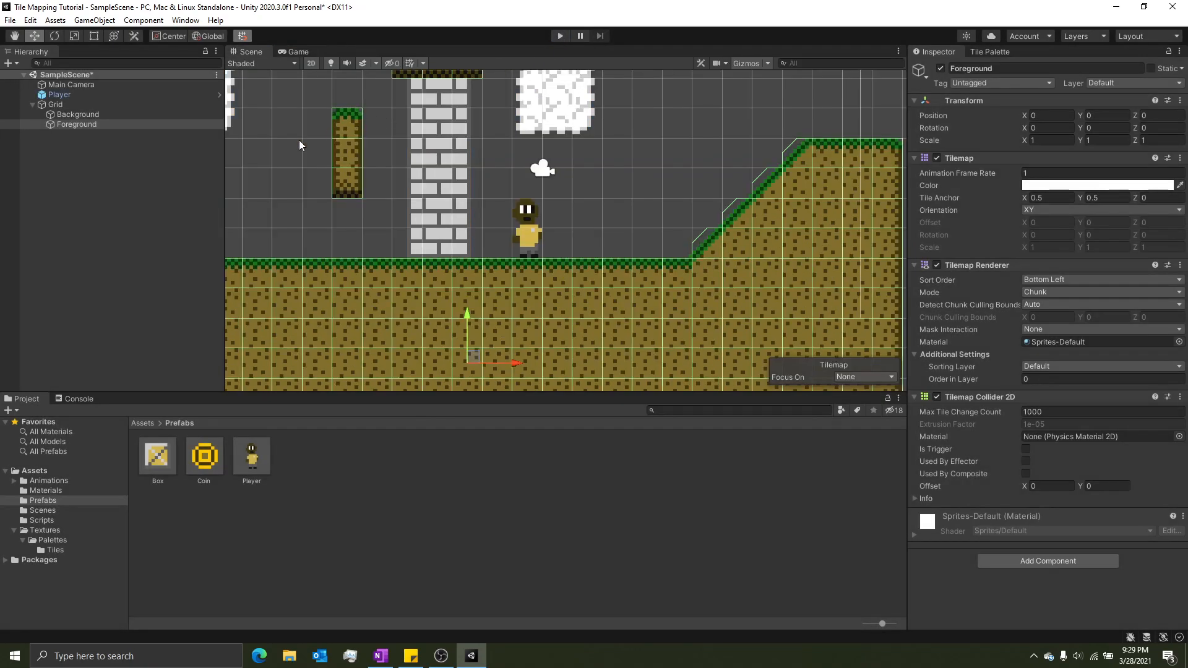
# Collapse the Grid's children and make the Main Camera a child of the Player
pyautogui.click(32, 104)
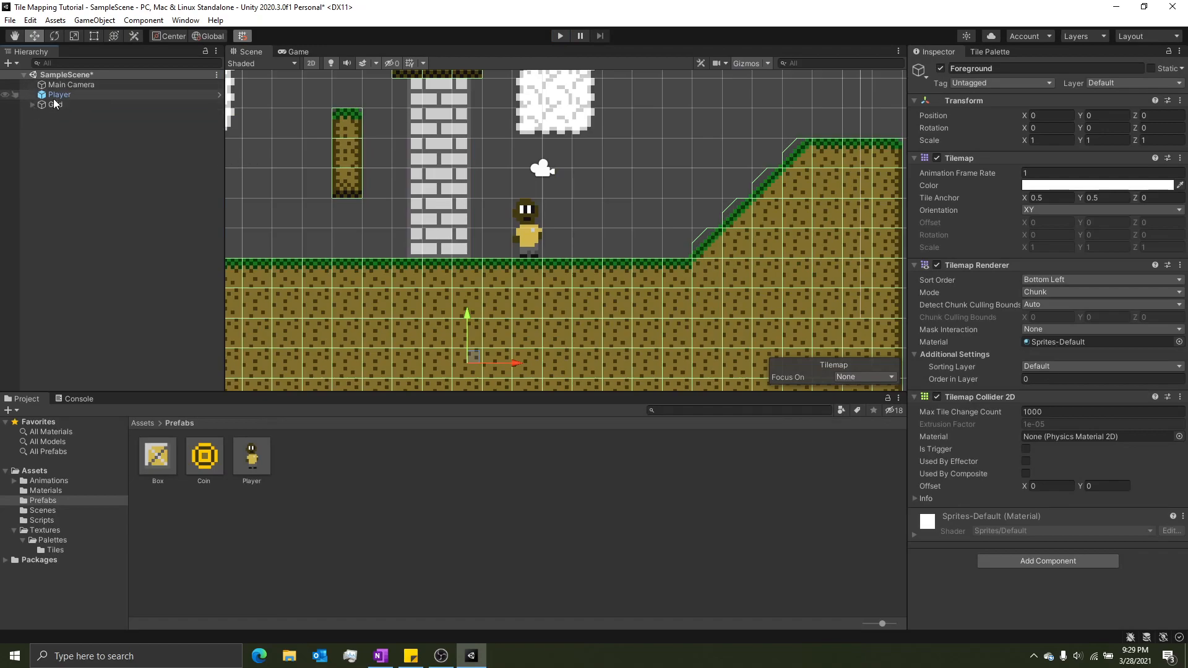
pyautogui.click(70, 86)
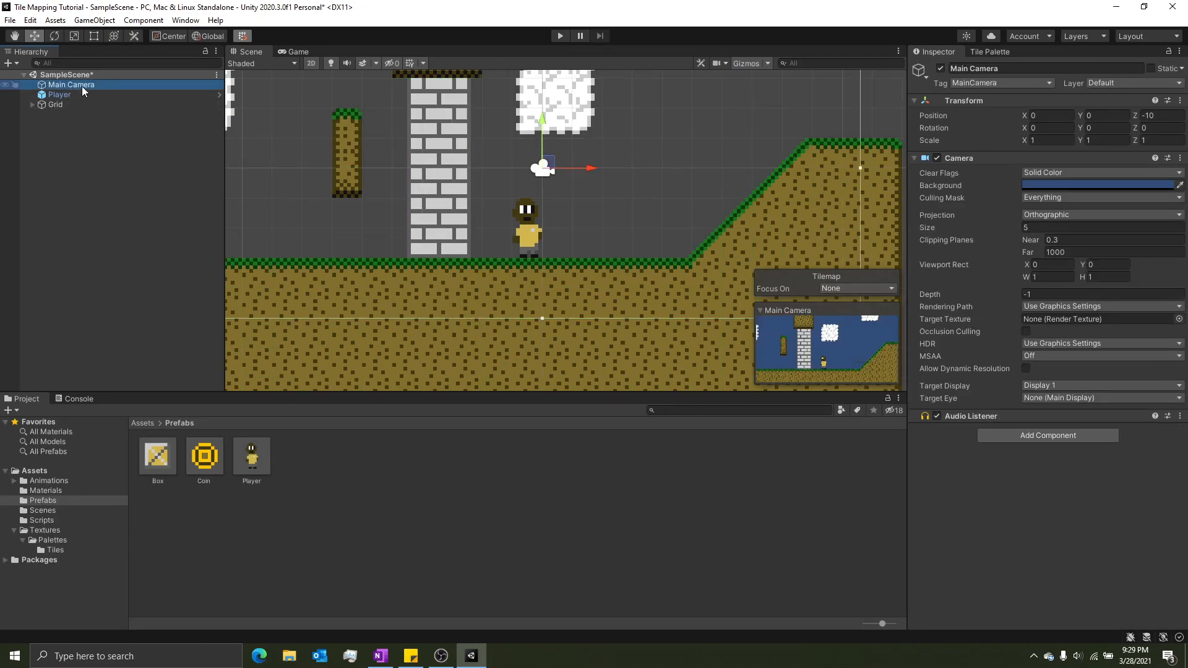
pyautogui.moveTo(79, 87); pyautogui.dragTo(66, 96)
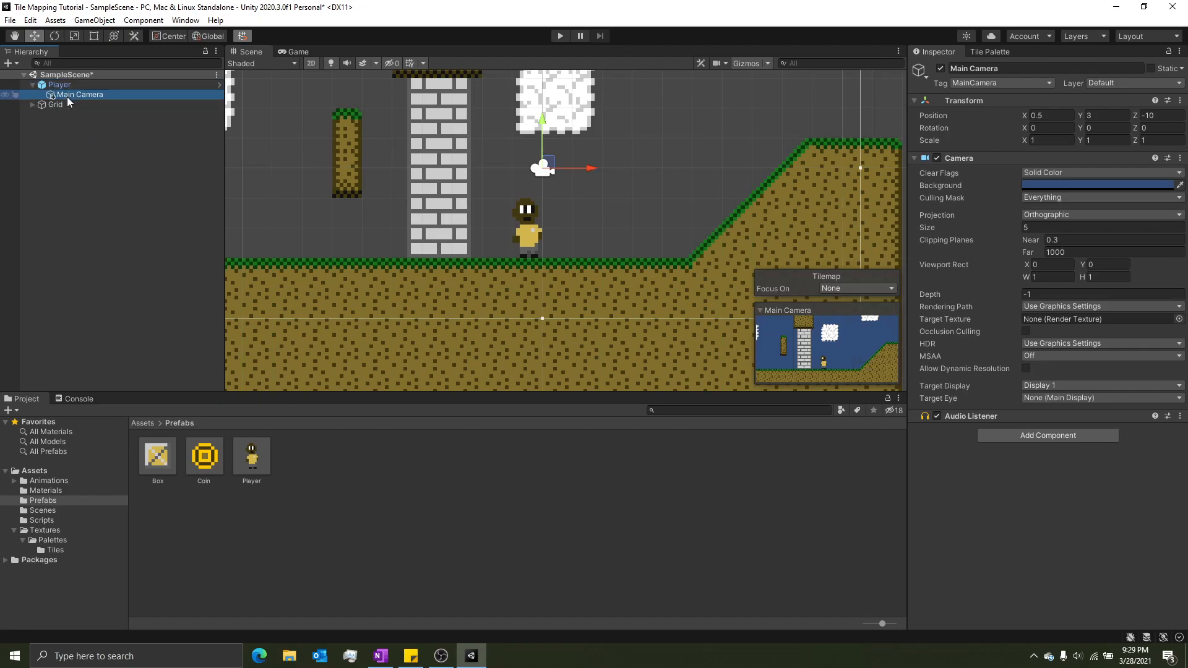
# Play the scene and walk the player both ways to test the camera parented to Player, and stop the game
pyautogui.click(555, 36)
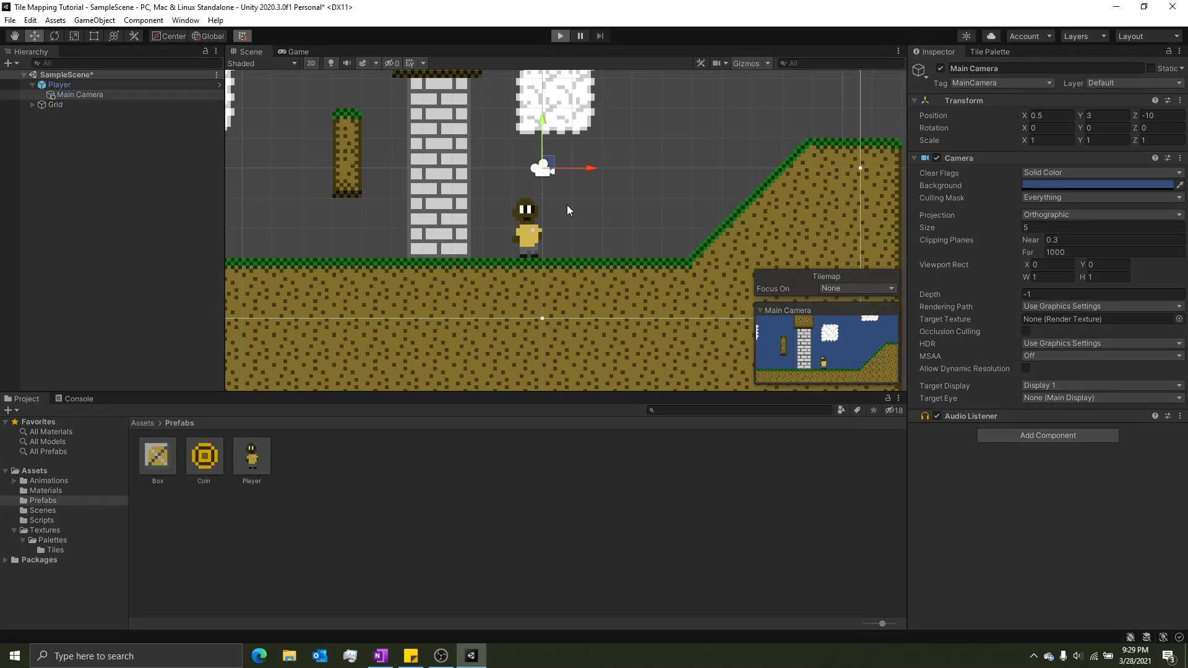
pyautogui.press('Left')
pyautogui.press('Right')
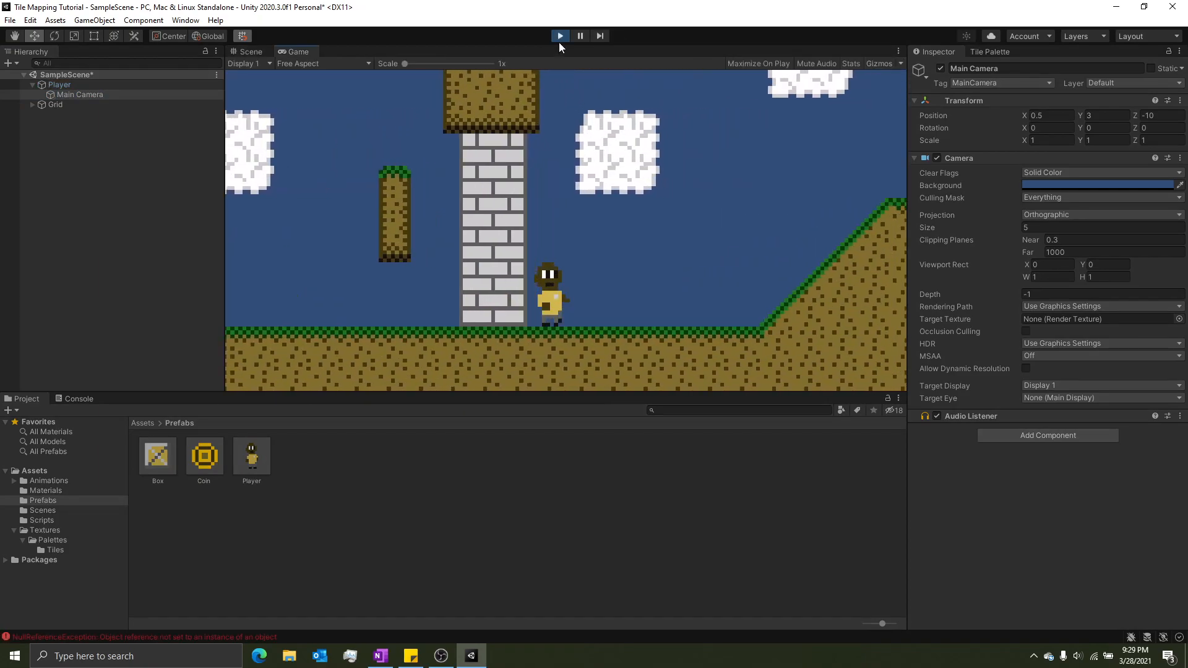
pyautogui.click(559, 36)
# Move Main Camera out of the Player object to the scene root and open the Scripts folder
pyautogui.moveTo(61, 101); pyautogui.dragTo(69, 113)
pyautogui.click(70, 136)
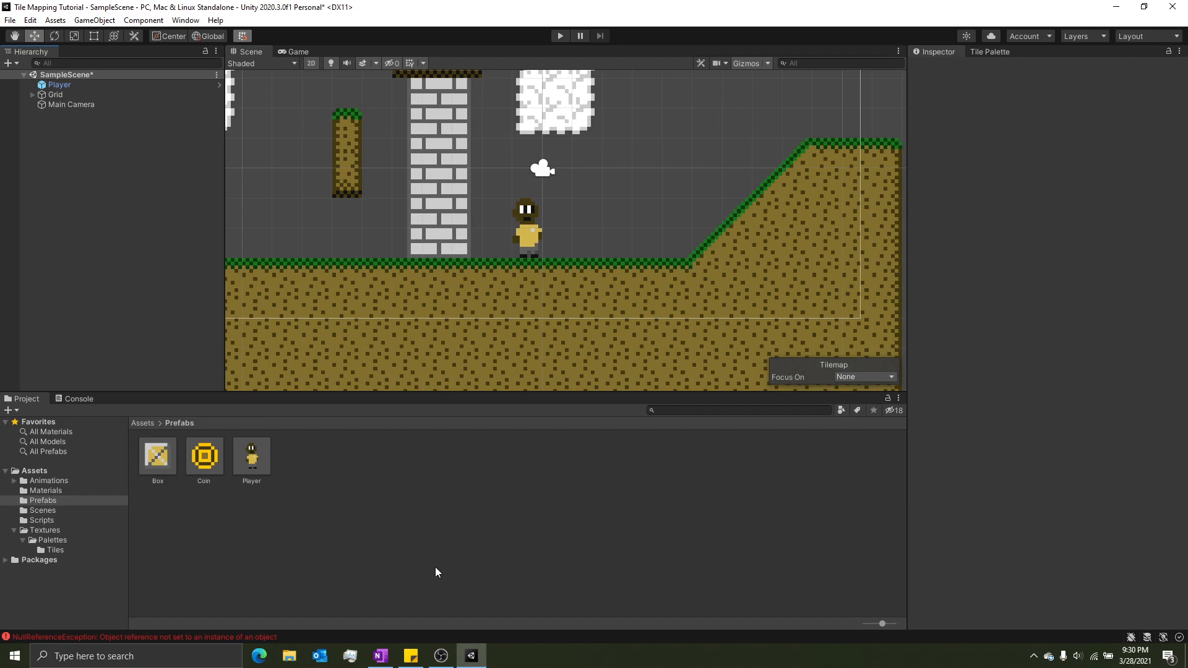
pyautogui.click(45, 510)
pyautogui.click(55, 520)
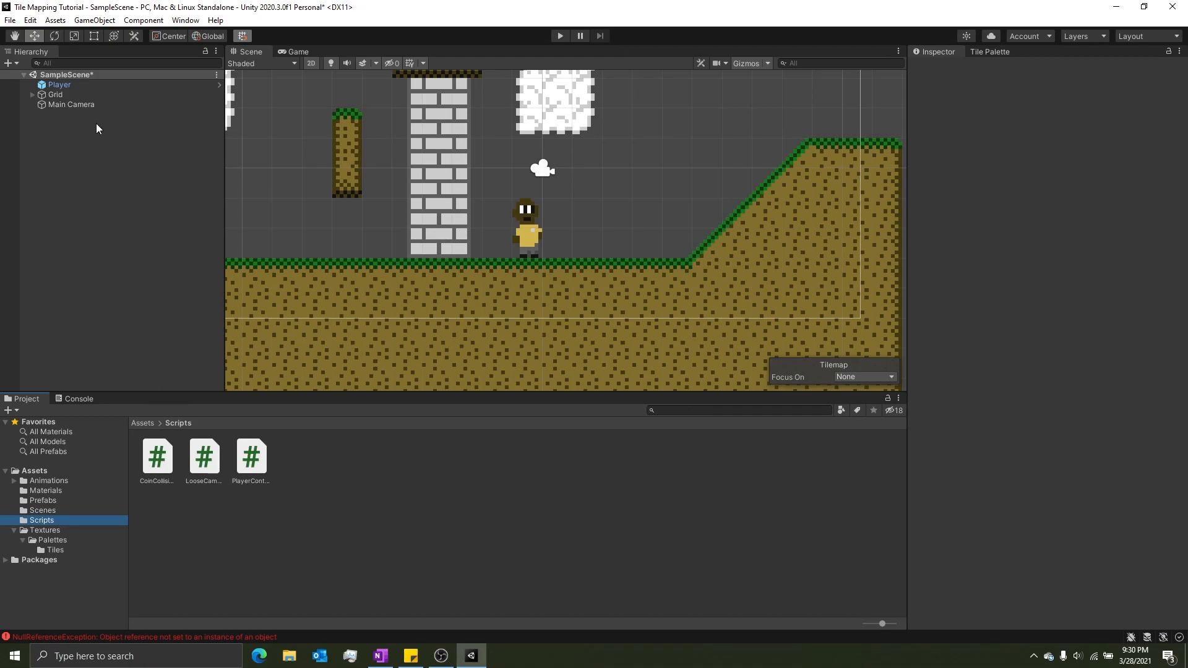
# Add the Loose Camera Follow script to Main Camera and assign Player as its Following target
pyautogui.click(83, 104)
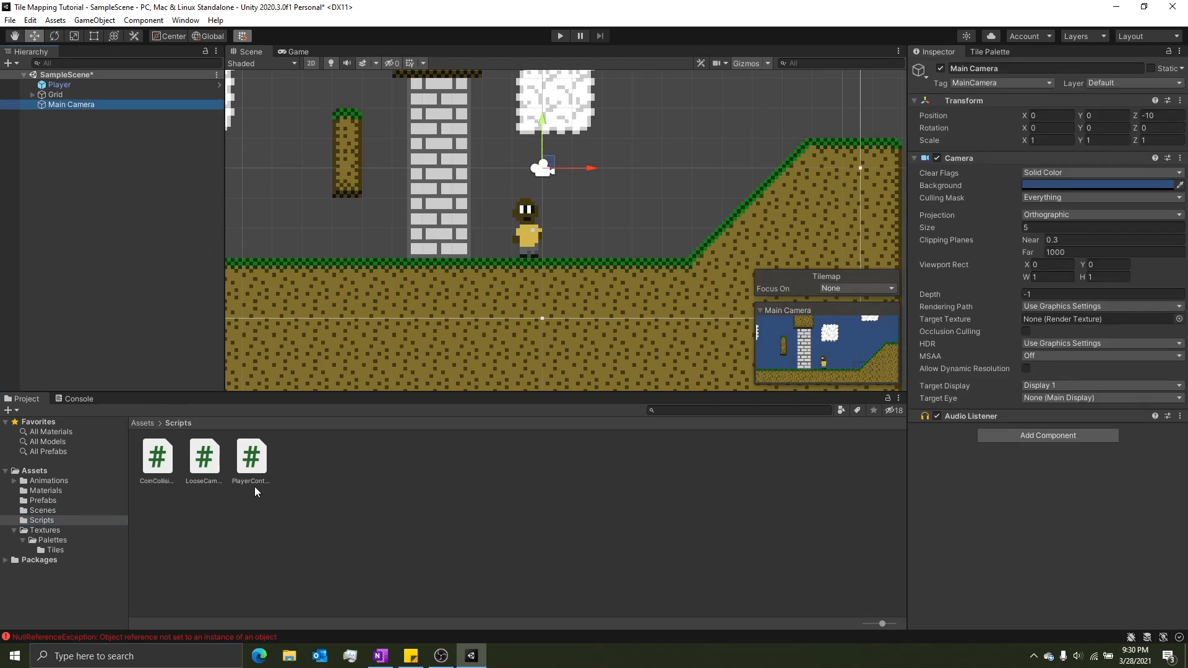
pyautogui.click(1020, 436)
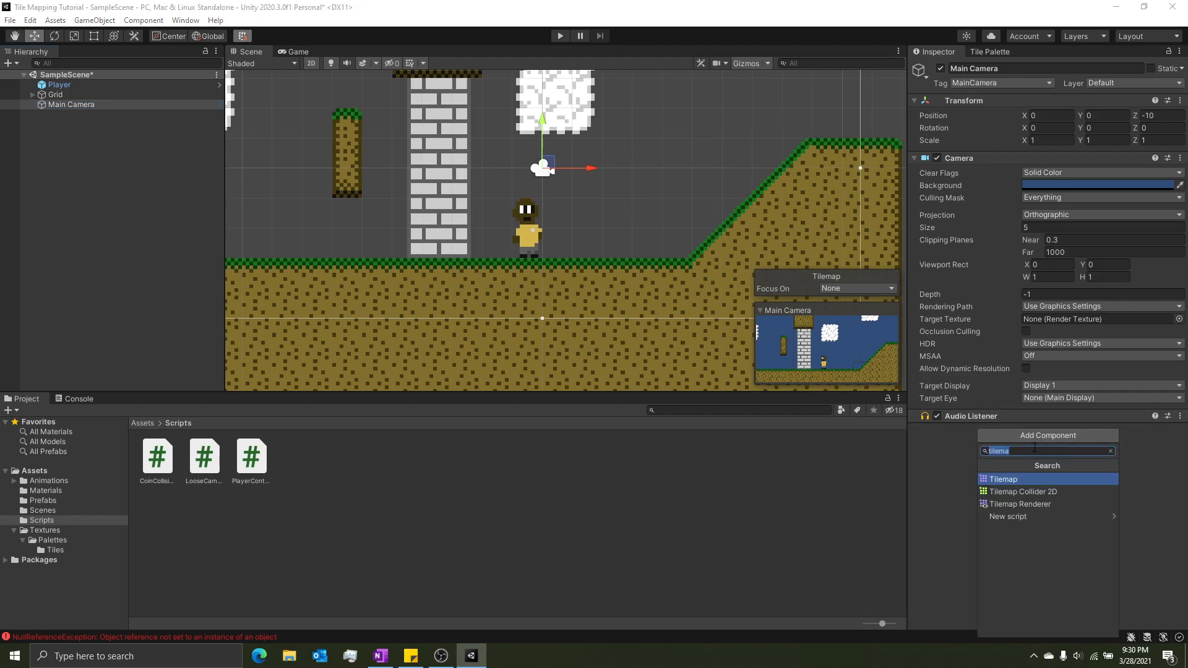
pyautogui.write('loose')
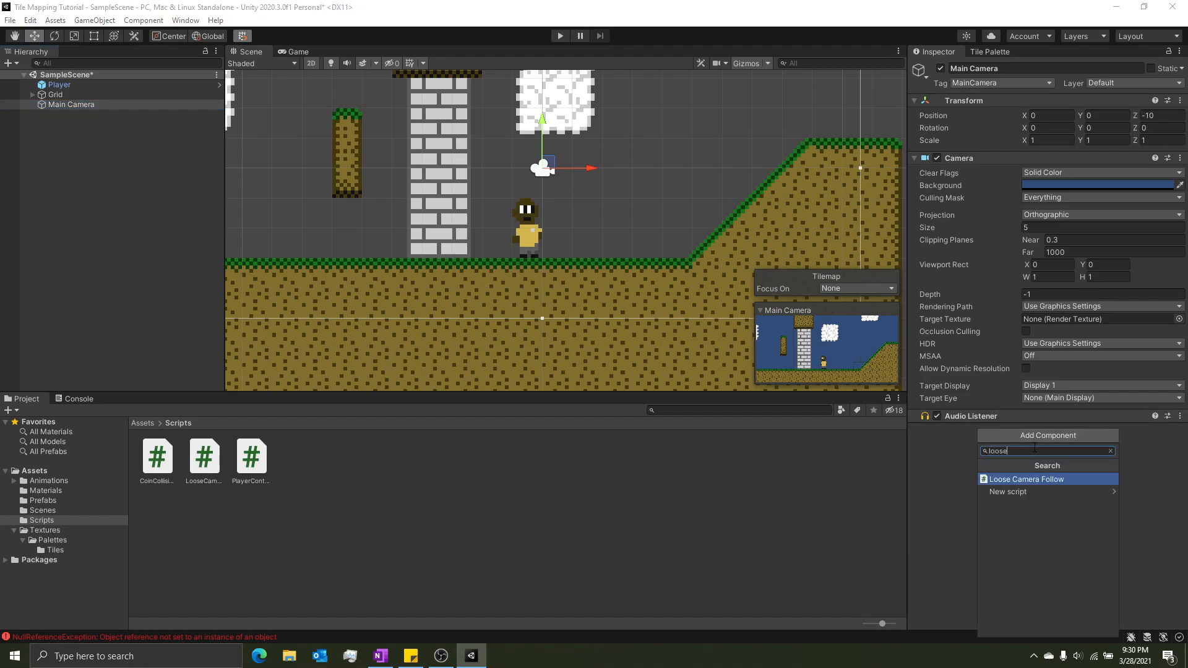
pyautogui.press('Return')
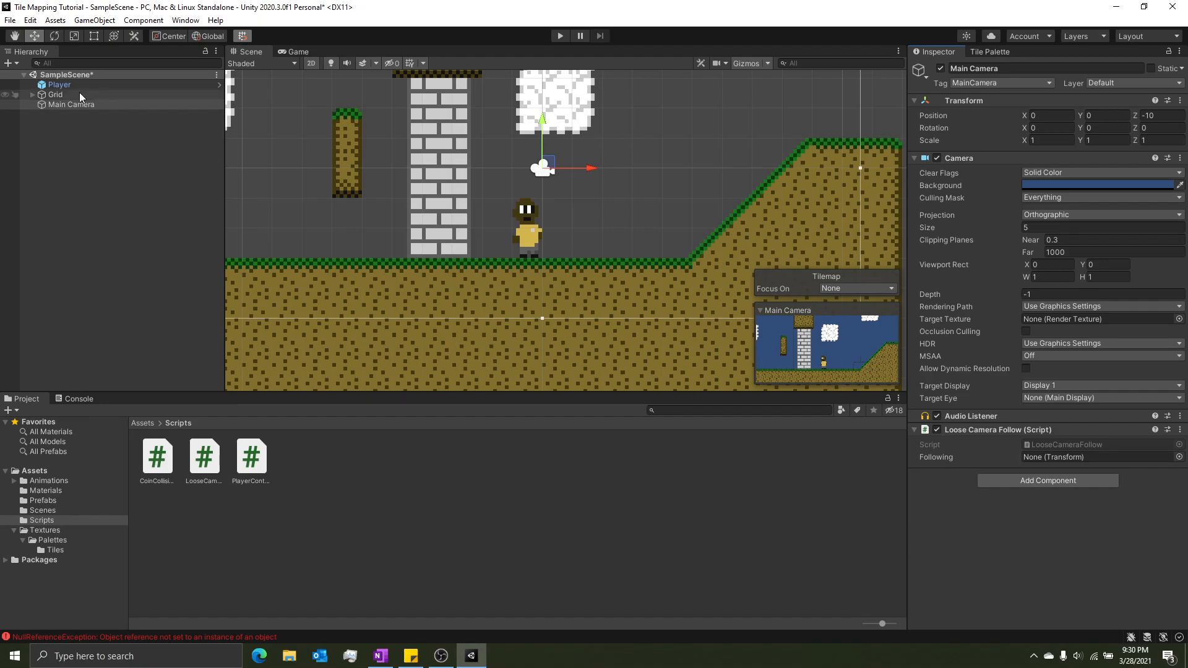
pyautogui.moveTo(70, 90); pyautogui.dragTo(1065, 461)
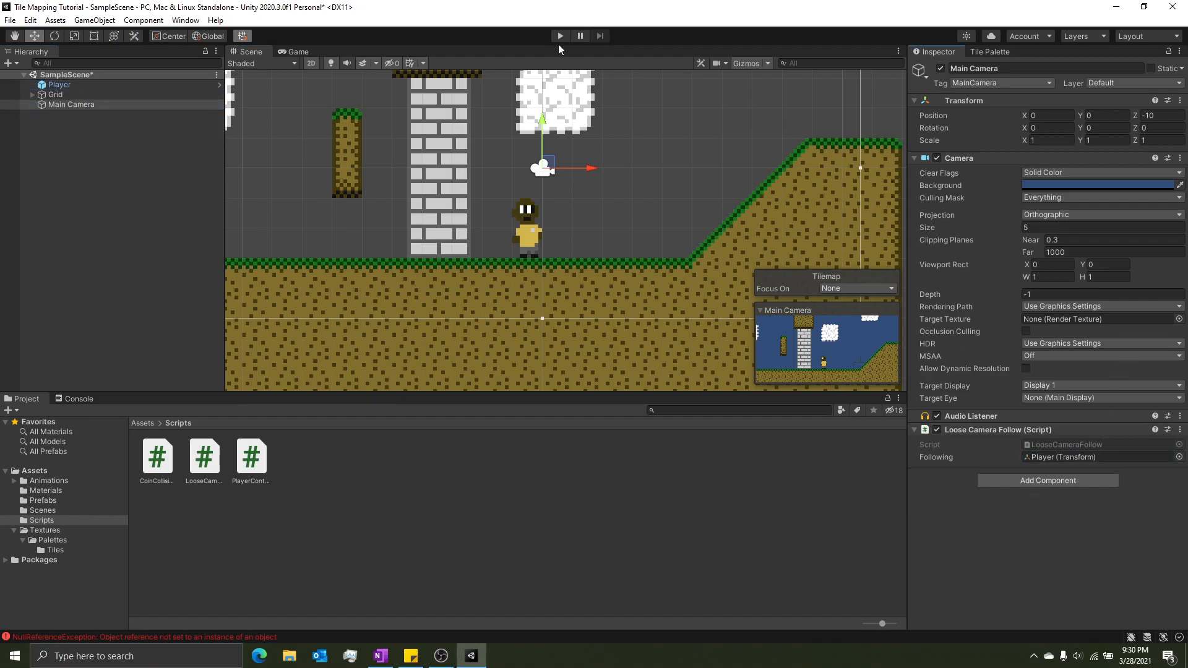
# Play the scene and run and jump the player up the floating platforms to test the loose camera follow
pyautogui.click(557, 39)
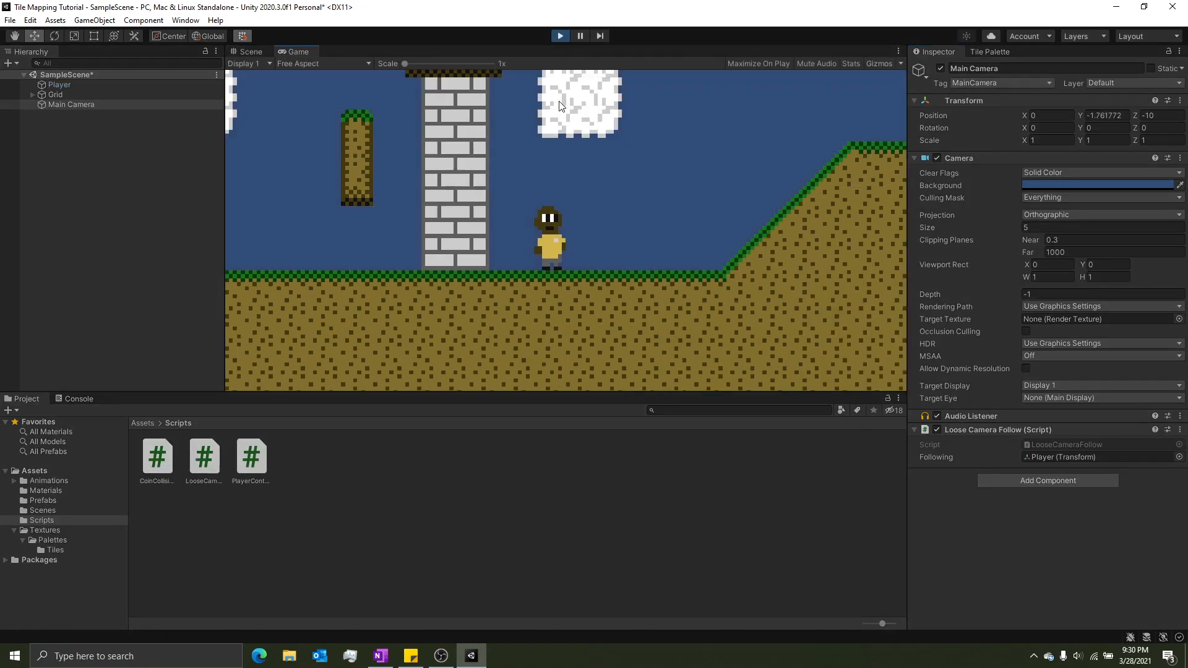
pyautogui.press('Left')
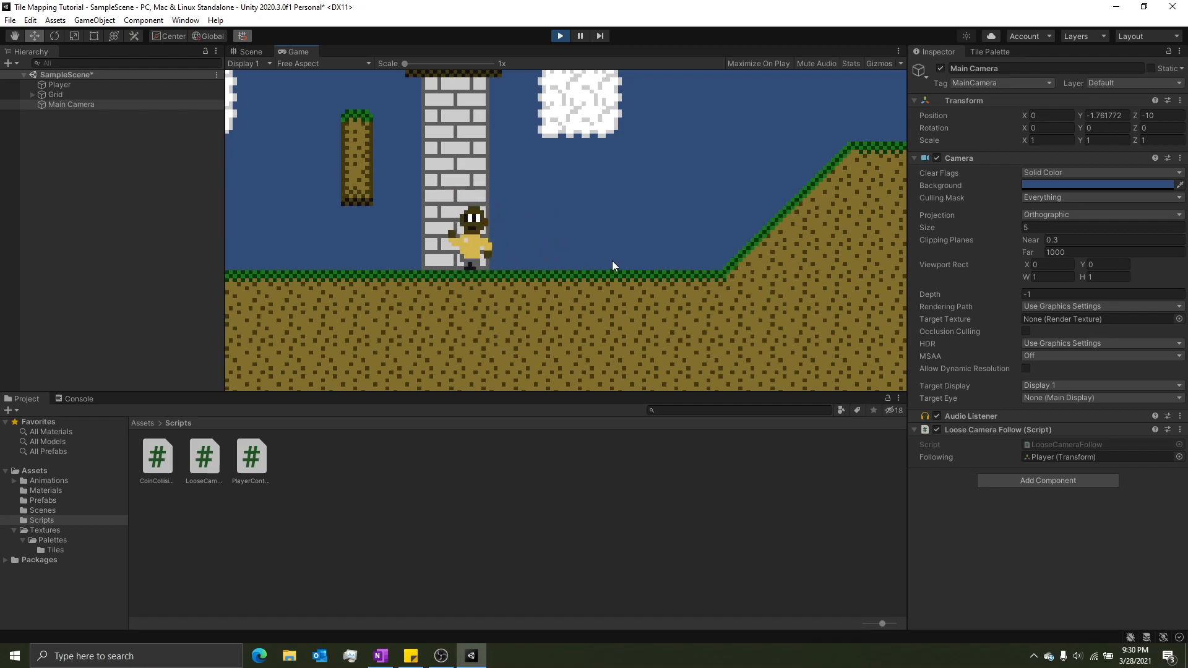
pyautogui.press('Right')
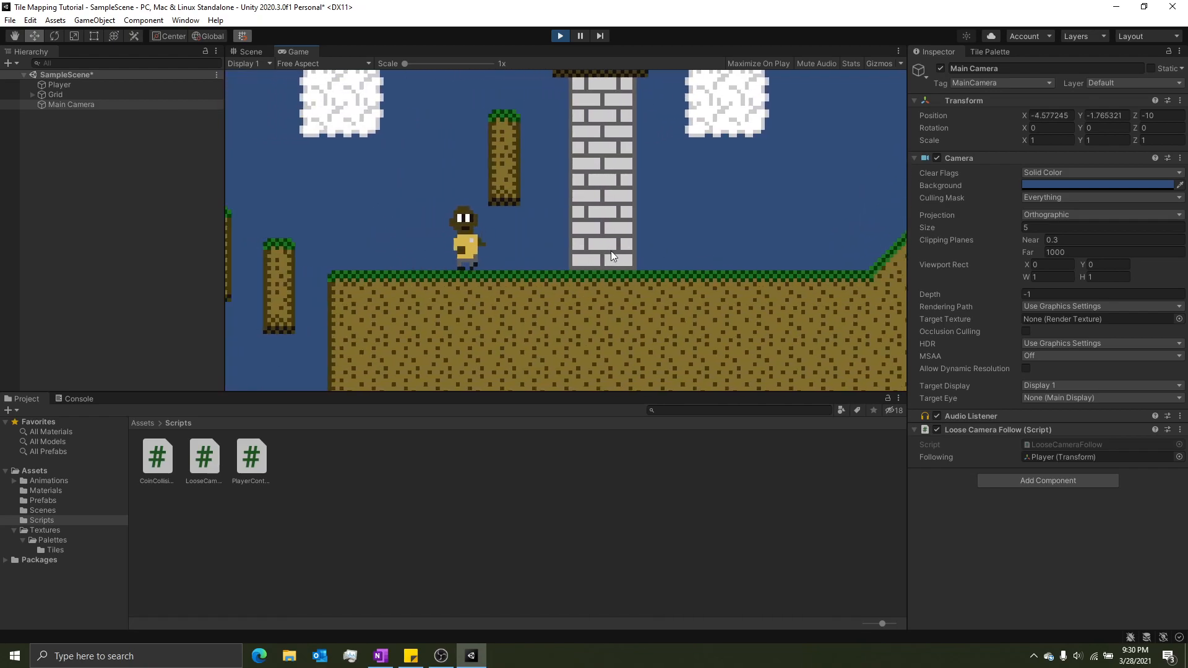
pyautogui.press('Right')
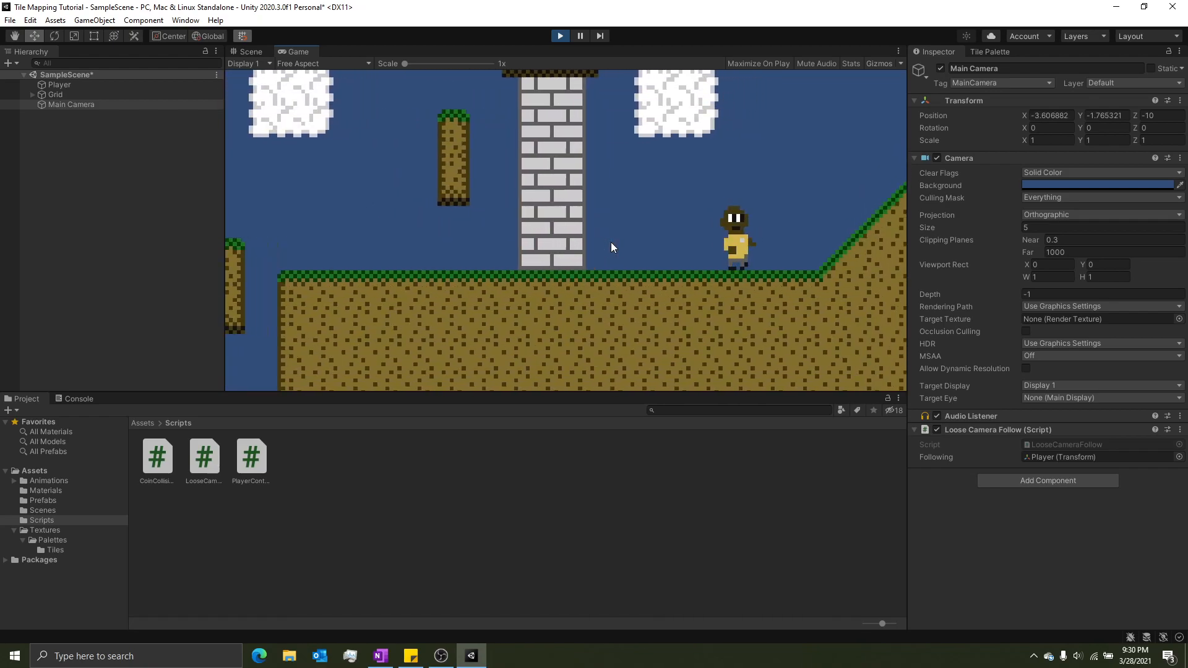
pyautogui.press('Left')
pyautogui.press('space')
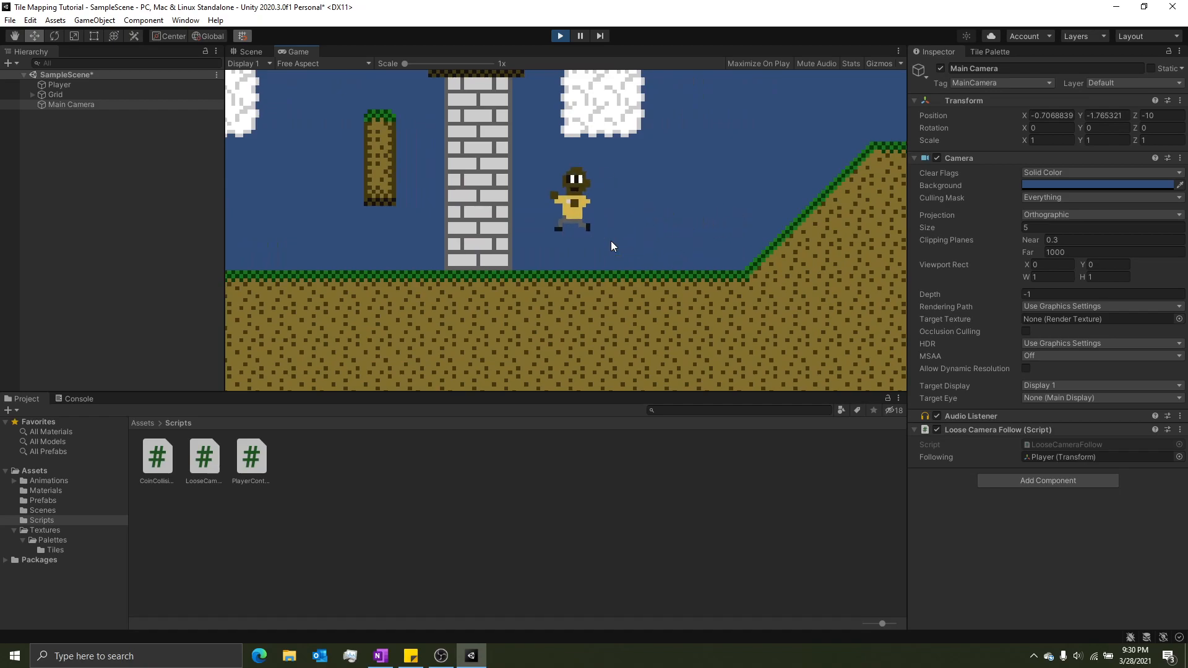
pyautogui.press('Left')
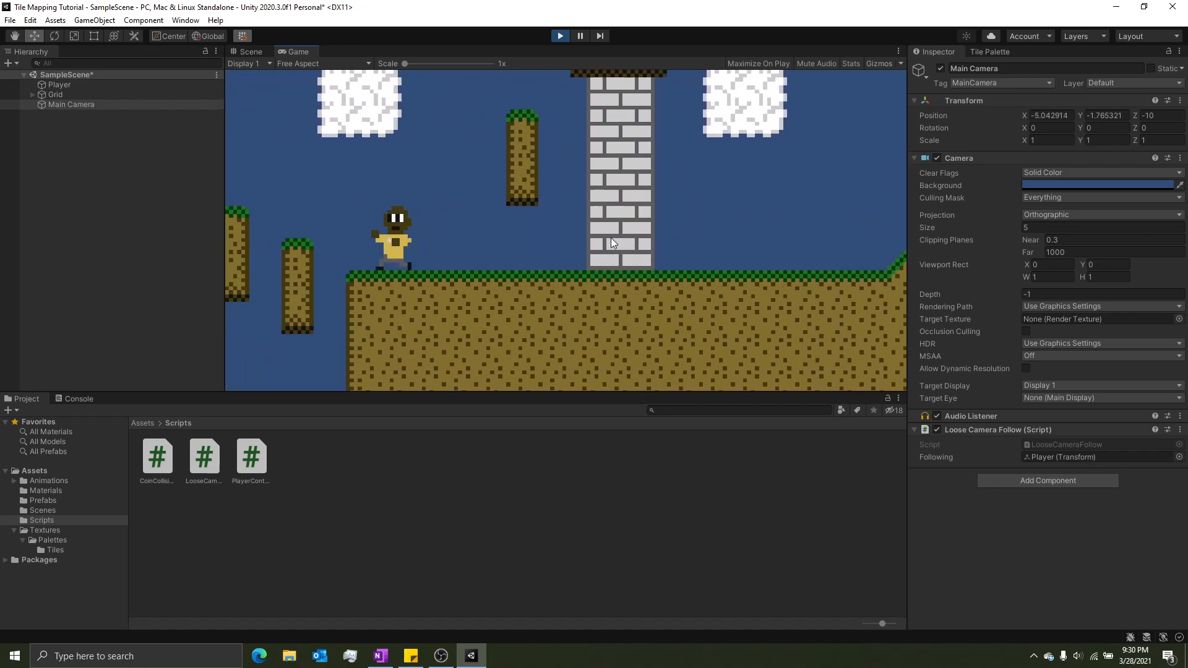
pyautogui.press('space')
pyautogui.press('Left')
pyautogui.press('space')
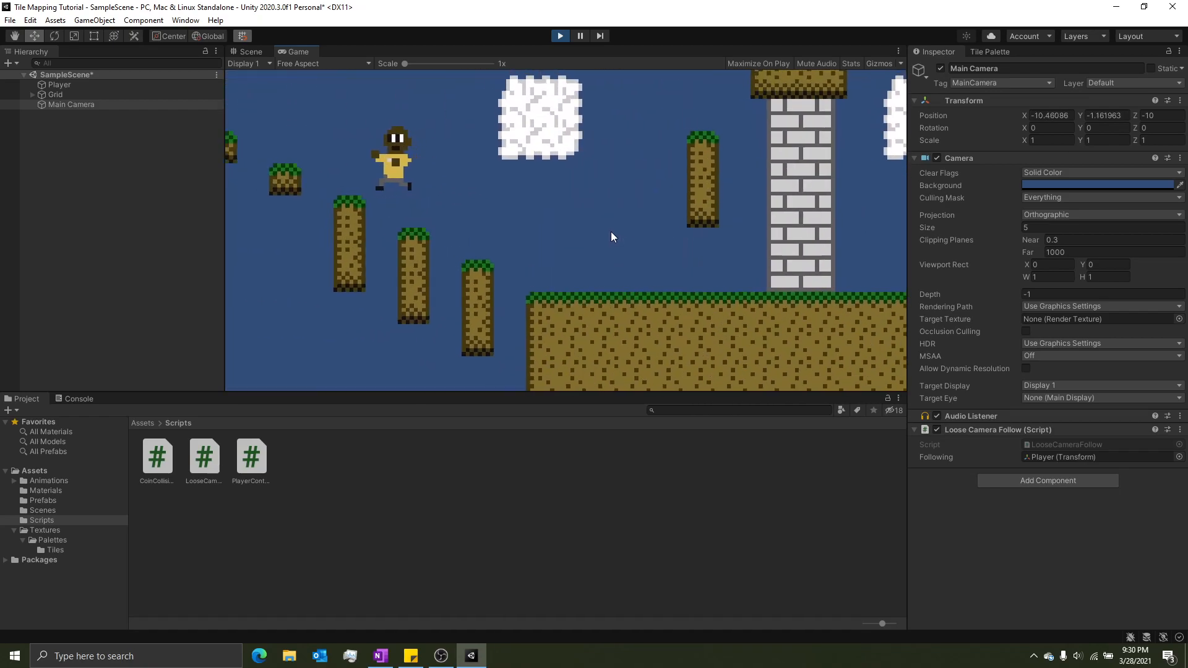
pyautogui.press('Left')
pyautogui.press('space')
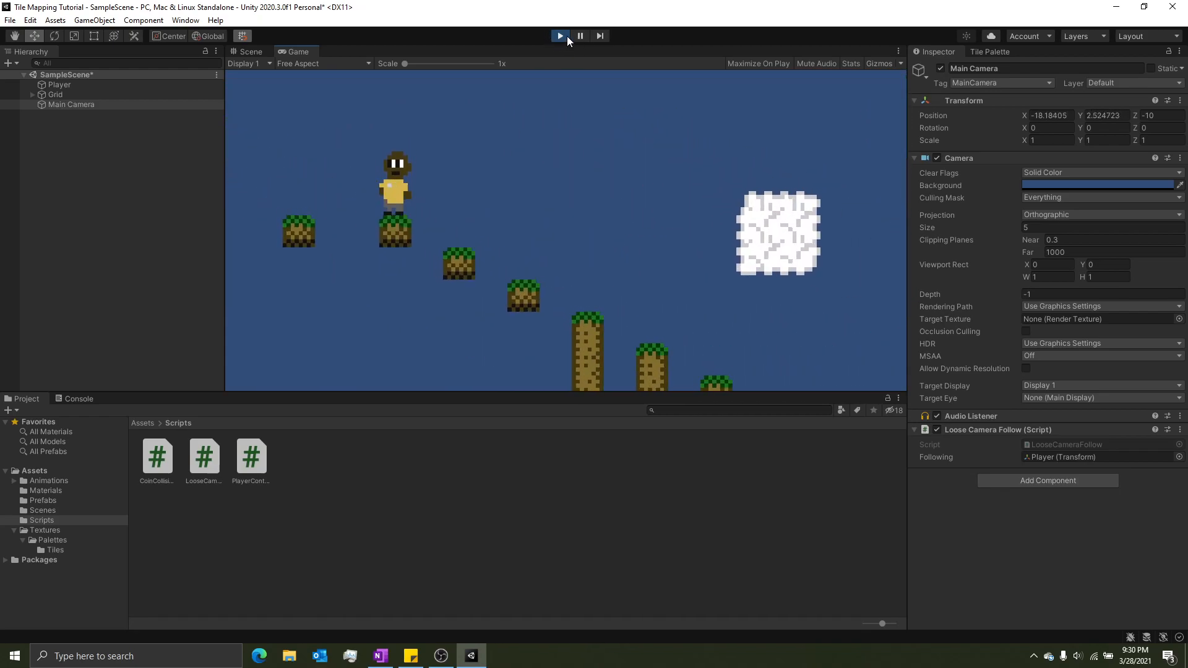
# Run the player back across the ground, jump on the grass slope to test its collision, and stop the game
pyautogui.press('Right')
pyautogui.press('Right')
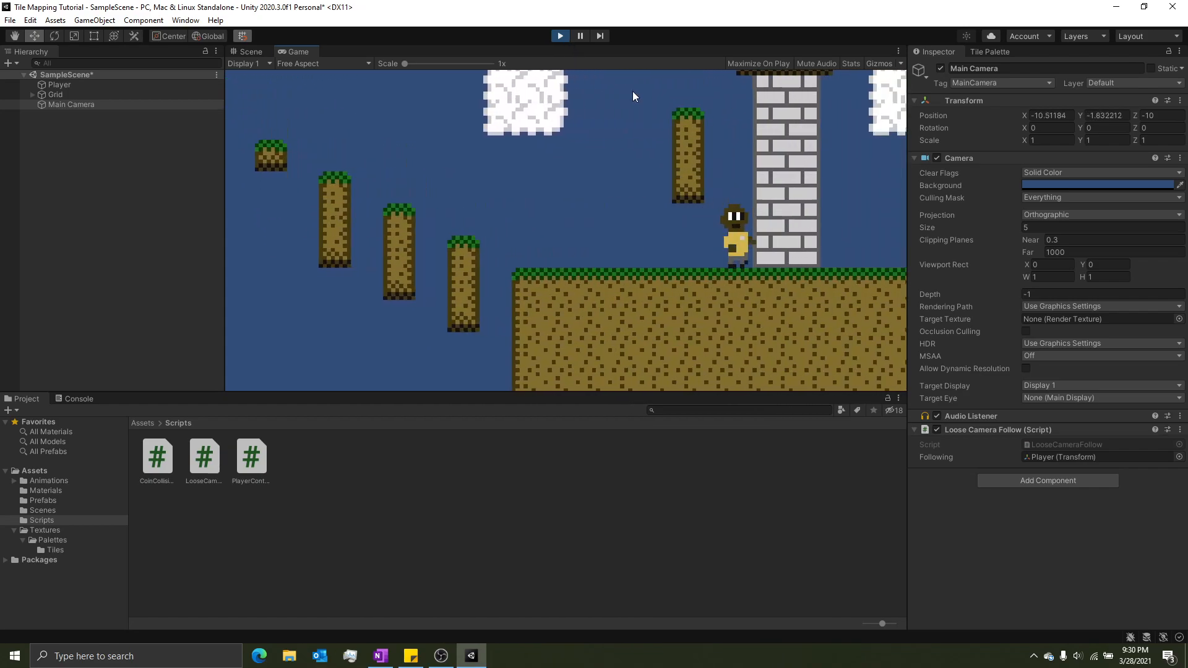
pyautogui.press('Right')
pyautogui.press('Right')
pyautogui.press('space')
pyautogui.press('Left')
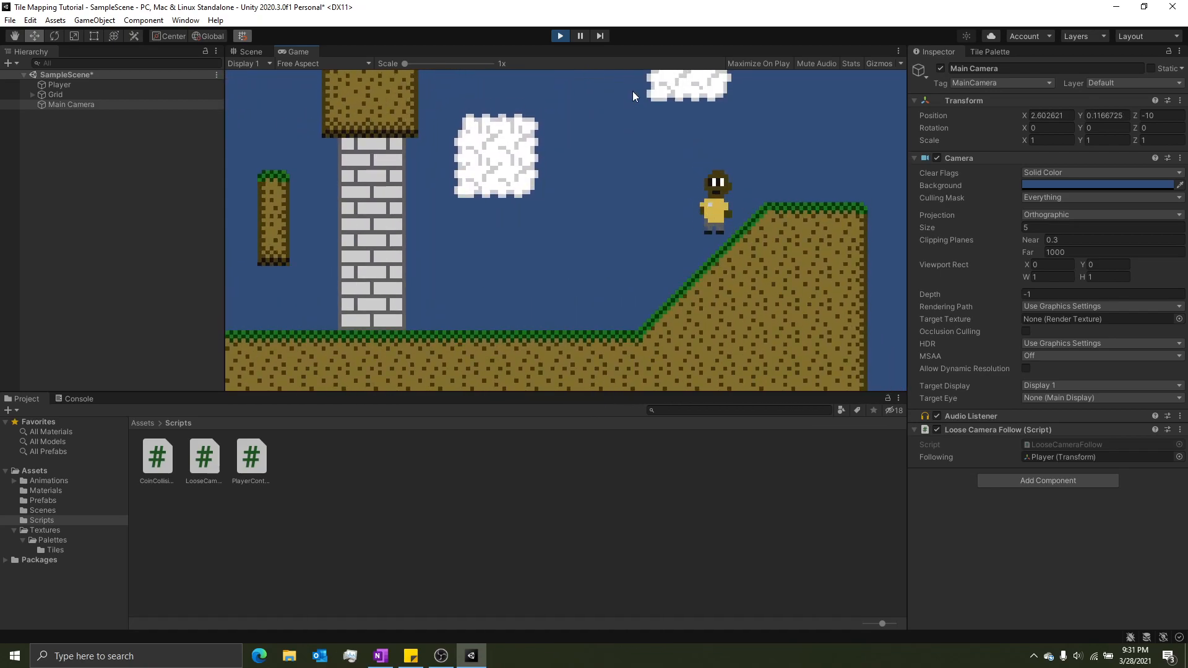
pyautogui.press('Right')
pyautogui.press('space')
pyautogui.press('Left')
pyautogui.press('space')
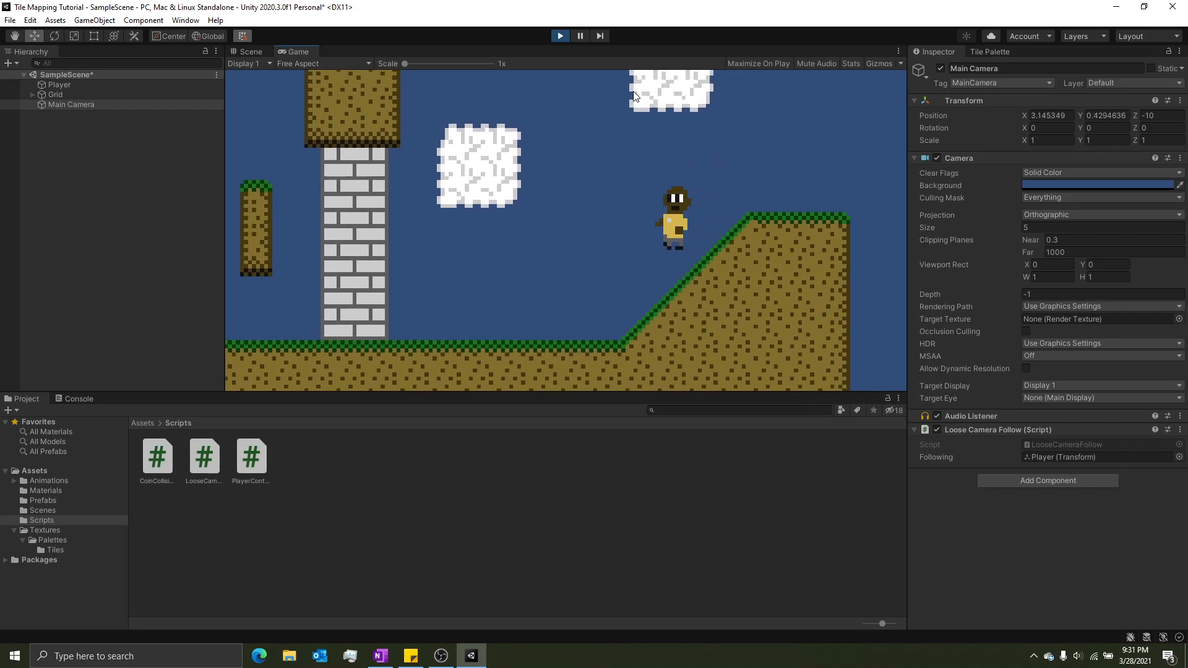
pyautogui.hotkey('ctrl', 'p')
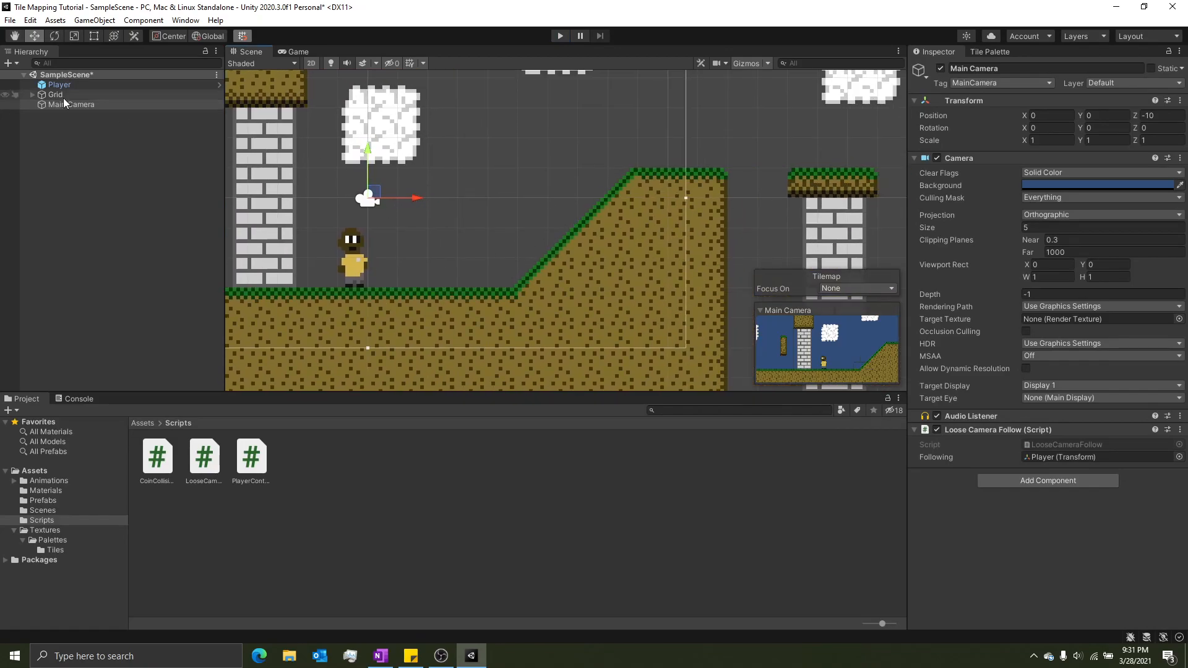
# Select the Foreground tilemap under Grid and examine its collider outline along the grass slope
pyautogui.click(31, 94)
pyautogui.doubleClick(68, 114)
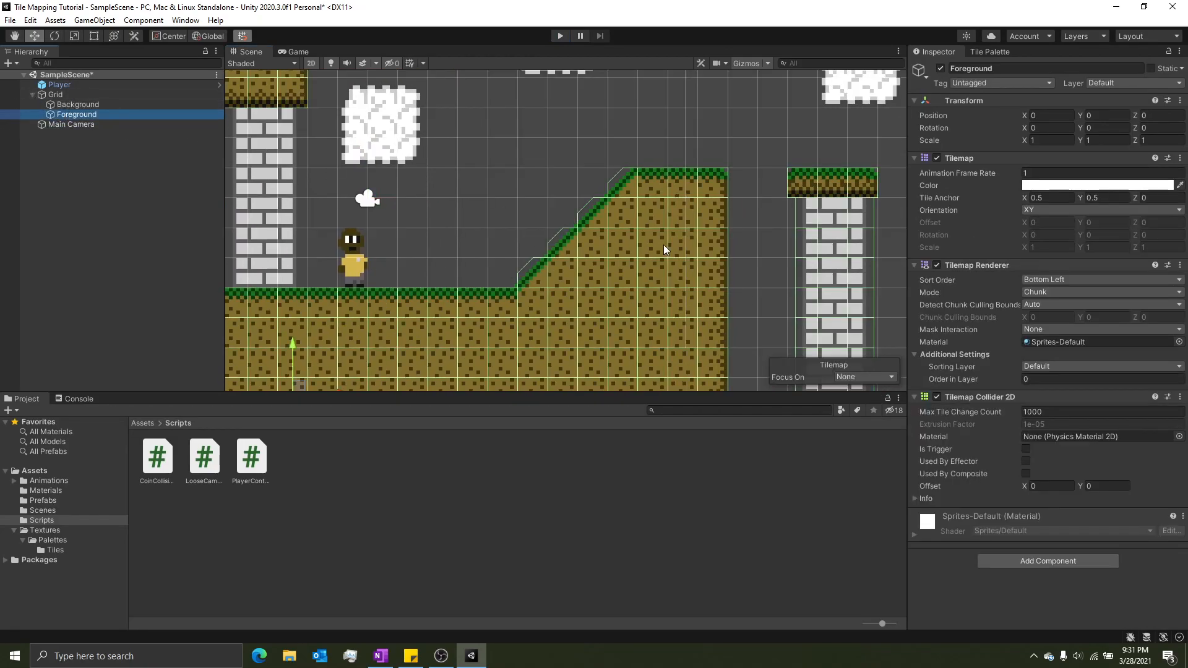
pyautogui.scroll(12, 644, 239)
pyautogui.moveTo(520, 235); pyautogui.dragTo(609, 260, button='middle')
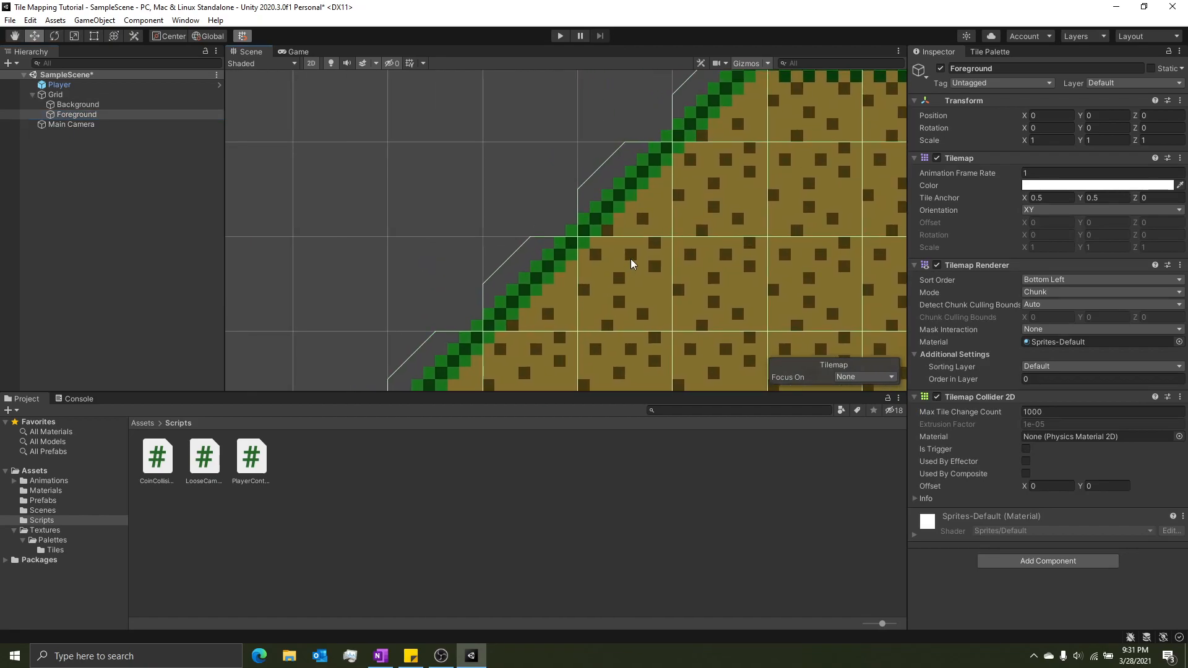
pyautogui.scroll(-2, 632, 260)
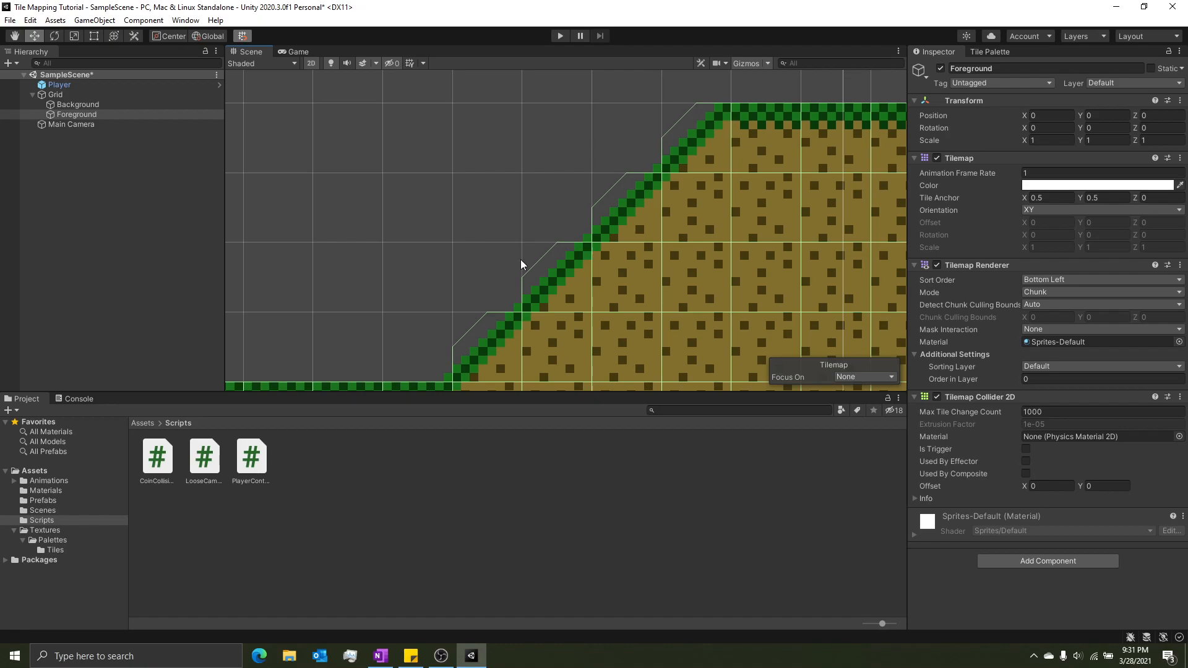
pyautogui.moveTo(465, 338); pyautogui.dragTo(526, 273, button='middle')
pyautogui.moveTo(640, 240); pyautogui.dragTo(568, 300, button='middle')
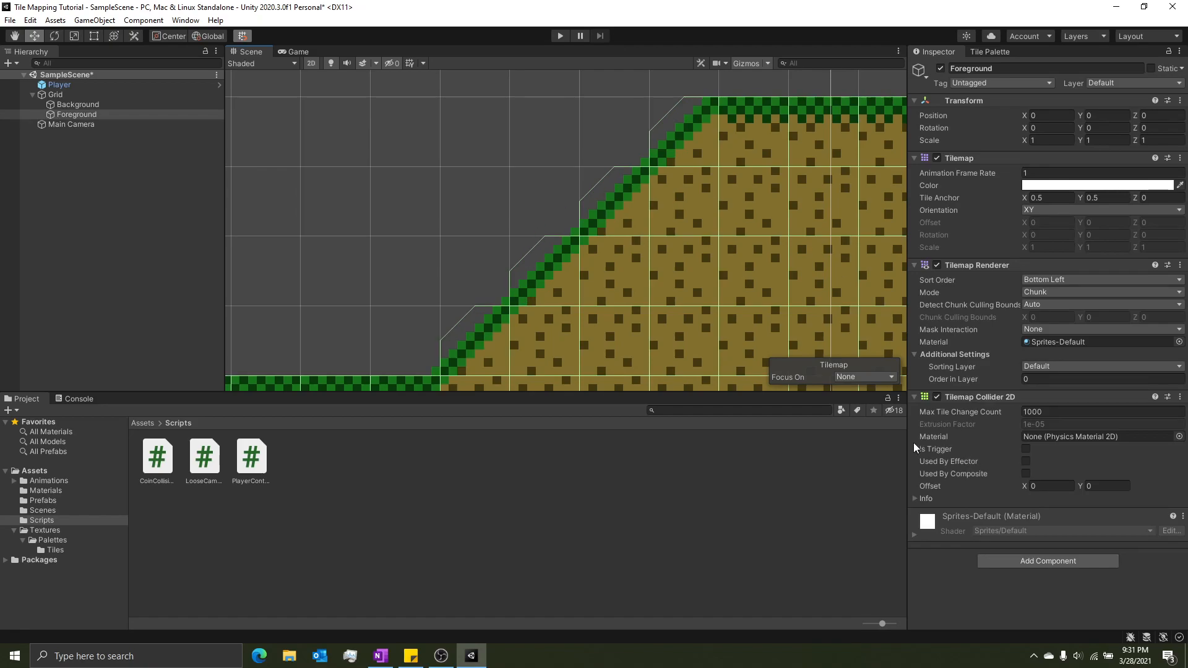
# Open the Tilemap texture from the Textures folder in the Sprite Editor and switch to Custom Physics Shape mode
pyautogui.click(50, 531)
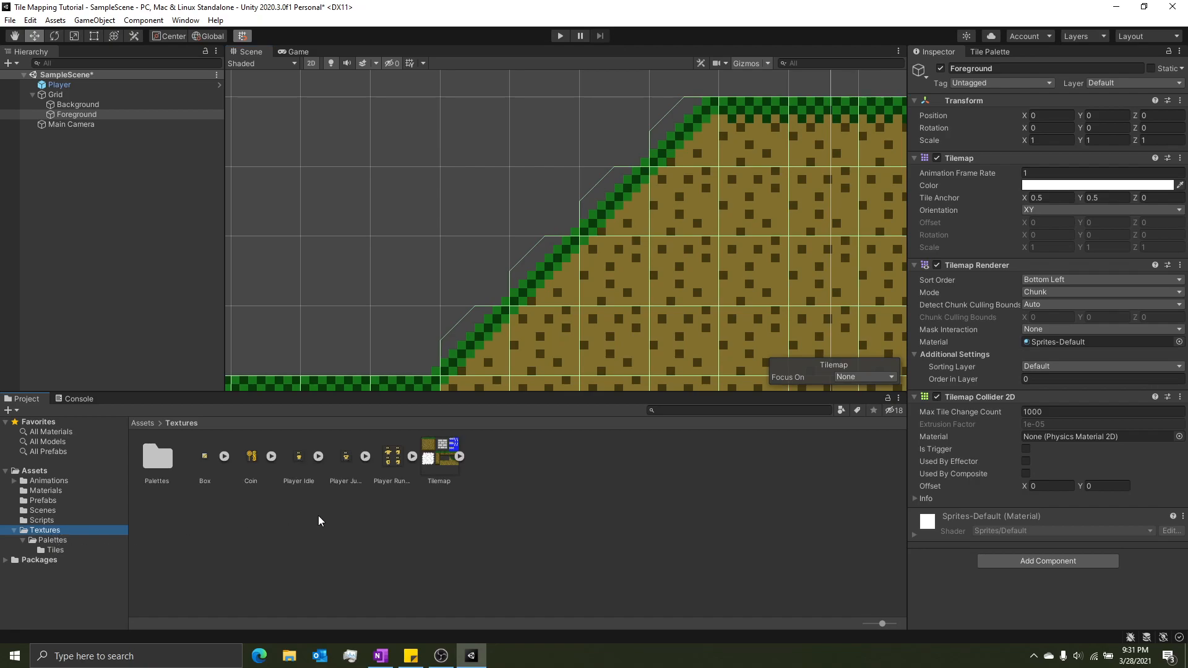
pyautogui.click(460, 457)
pyautogui.click(462, 455)
pyautogui.click(447, 456)
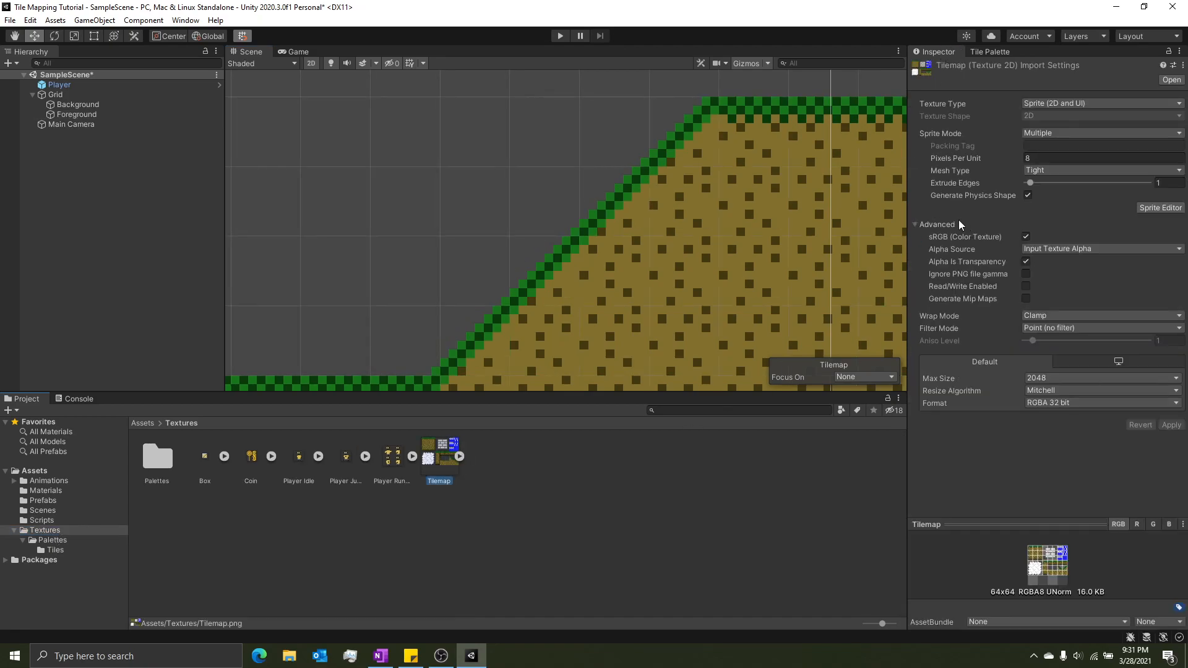
pyautogui.click(1149, 205)
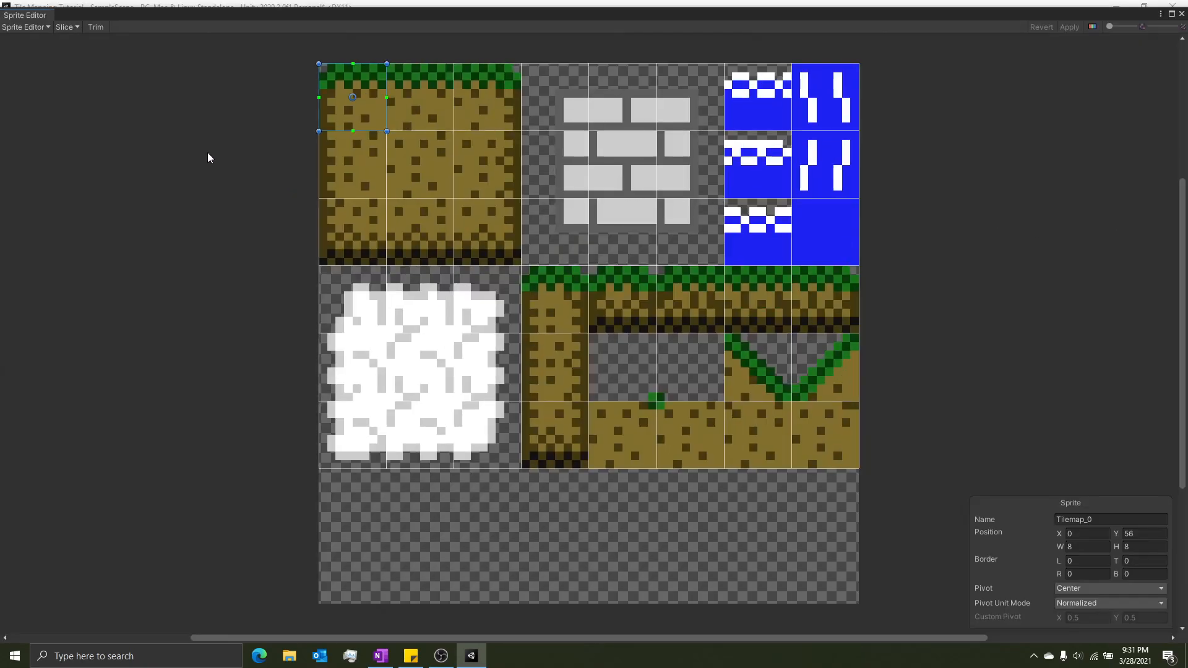
pyautogui.click(24, 27)
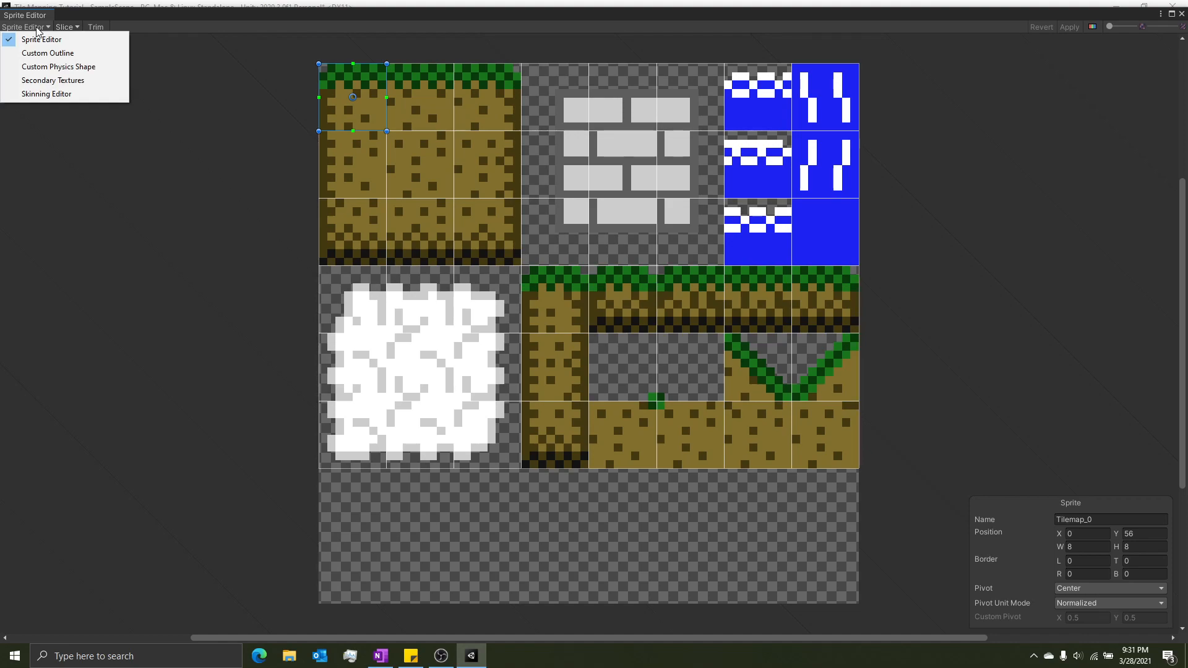
pyautogui.click(55, 68)
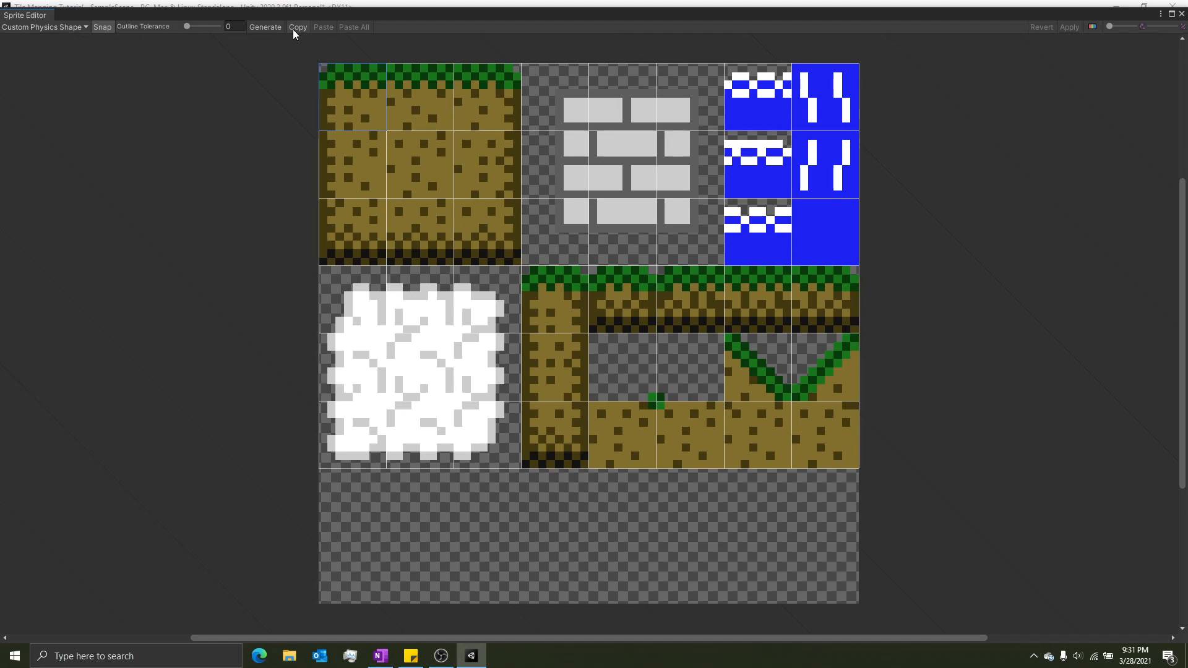
pyautogui.click(354, 151)
pyautogui.click(619, 366)
pyautogui.click(681, 372)
pyautogui.click(742, 377)
pyautogui.click(635, 363)
pyautogui.click(706, 369)
pyautogui.click(628, 373)
pyautogui.click(745, 375)
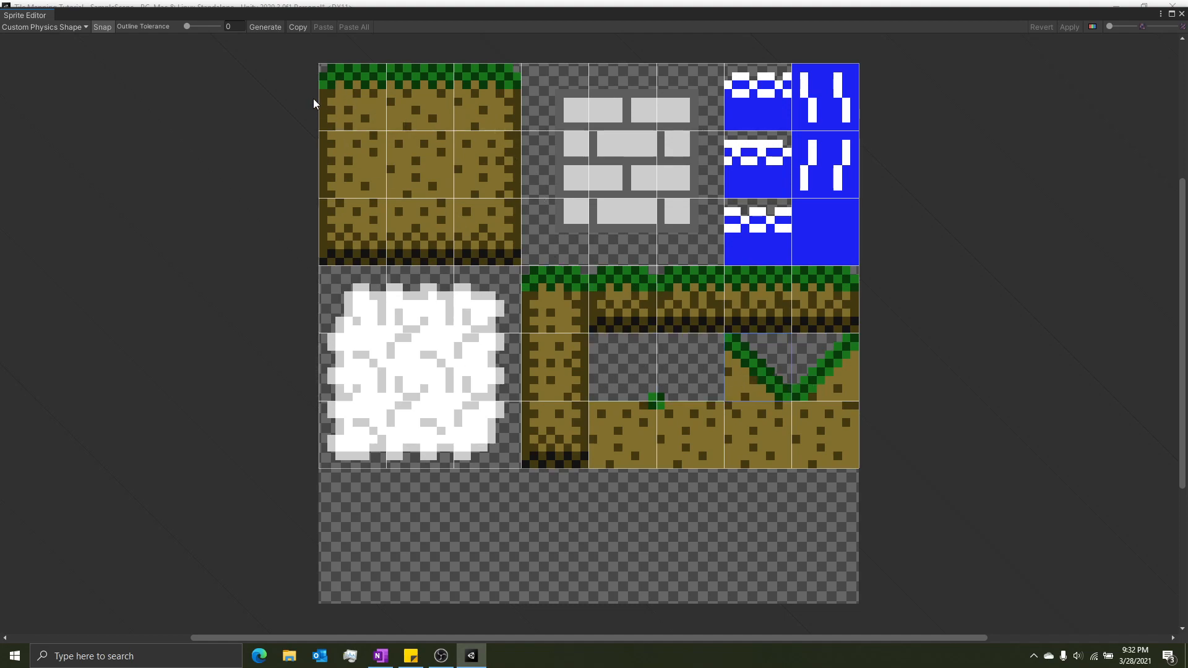
# Generate a physics shape for the descending grass slope tile and move both ends of its diagonal edge onto the grass line
pyautogui.click(775, 422)
pyautogui.click(760, 373)
pyautogui.click(262, 27)
pyautogui.scroll(10, 786, 369)
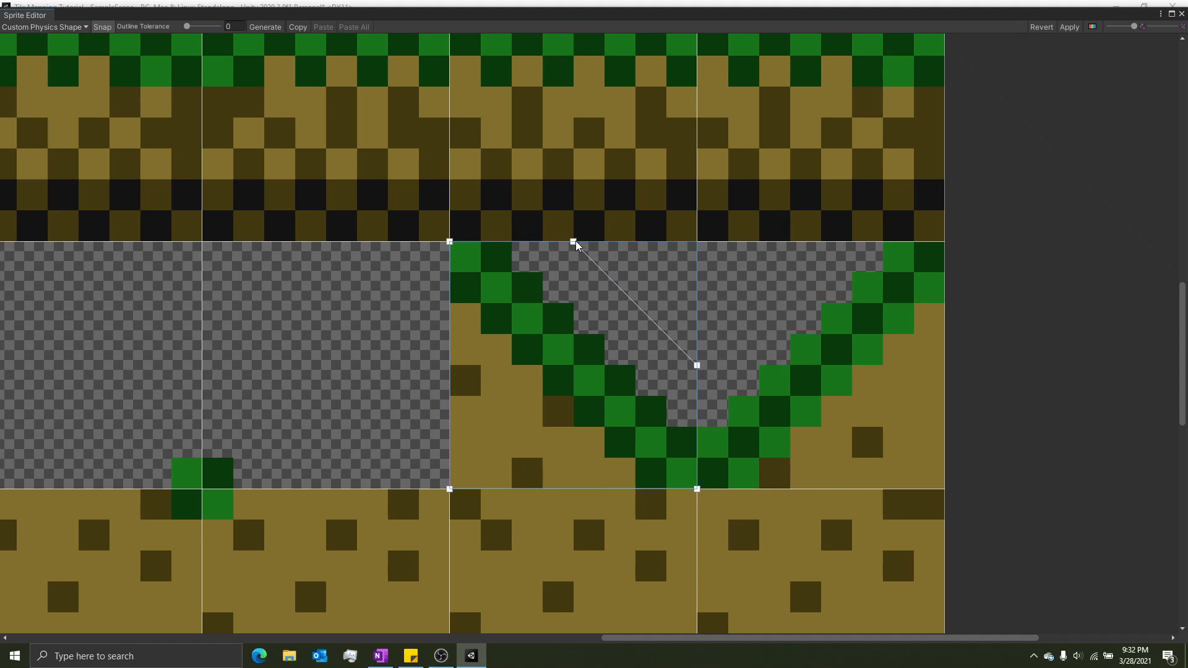
pyautogui.moveTo(573, 242); pyautogui.dragTo(511, 242)
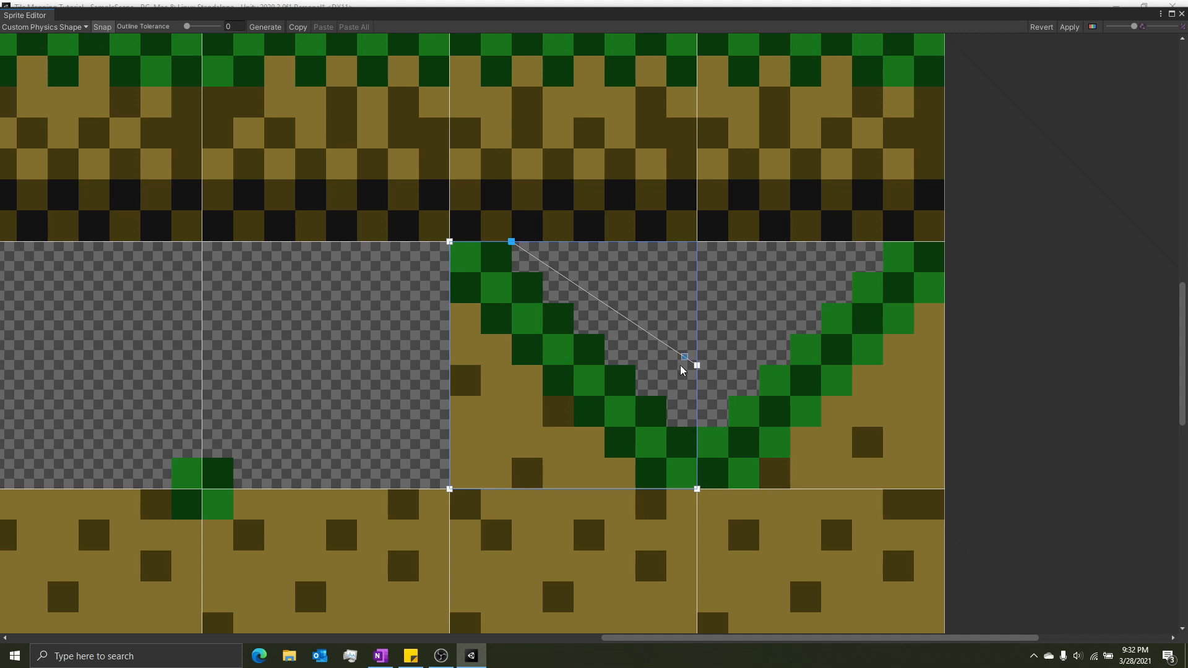
pyautogui.moveTo(698, 366); pyautogui.dragTo(698, 427)
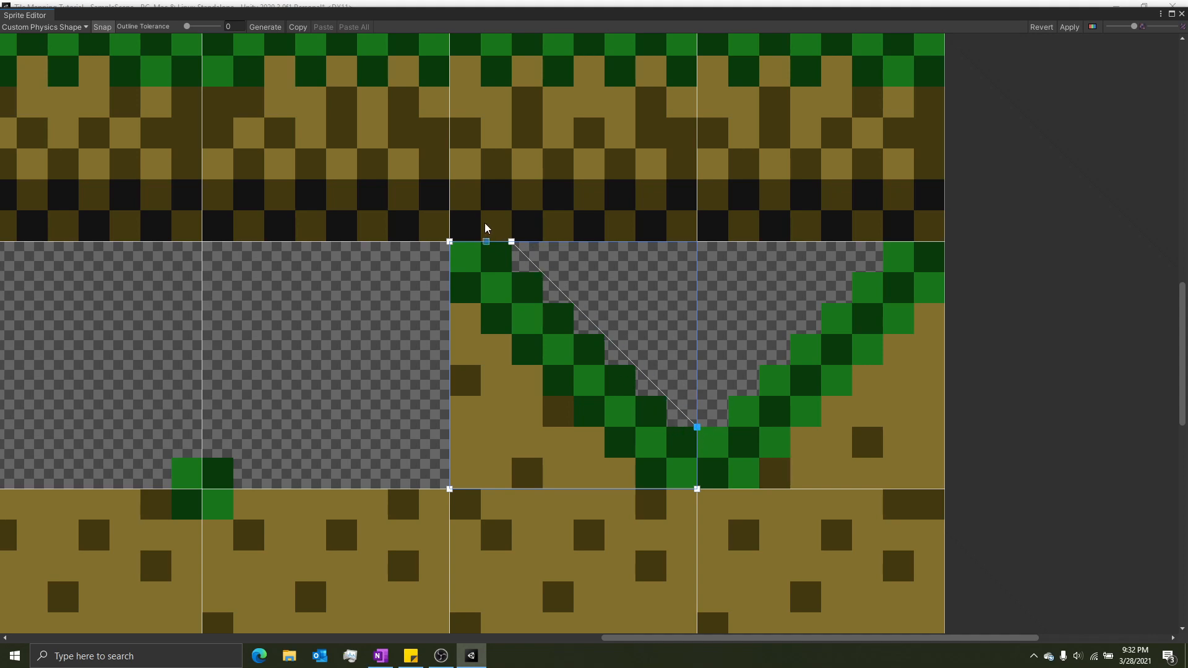
pyautogui.scroll(-3, 551, 373)
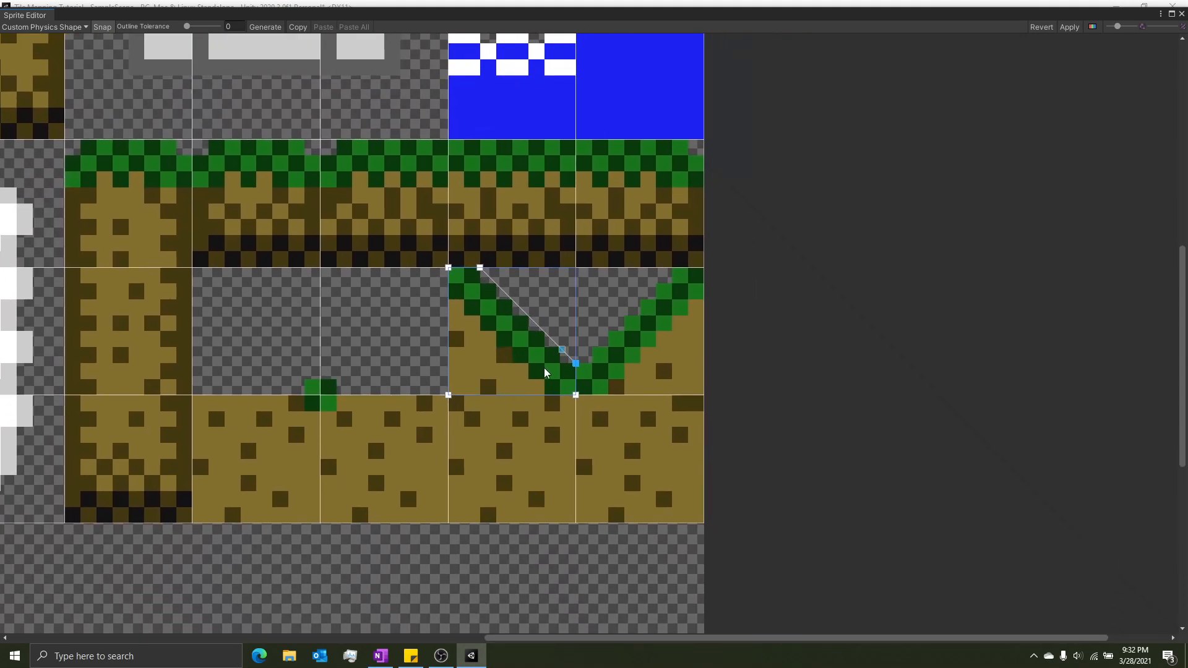
# Generate a physics shape for the ascending grass slope tile and move both ends of its diagonal edge onto the grass line
pyautogui.scroll(3, 544, 368)
pyautogui.click(714, 323)
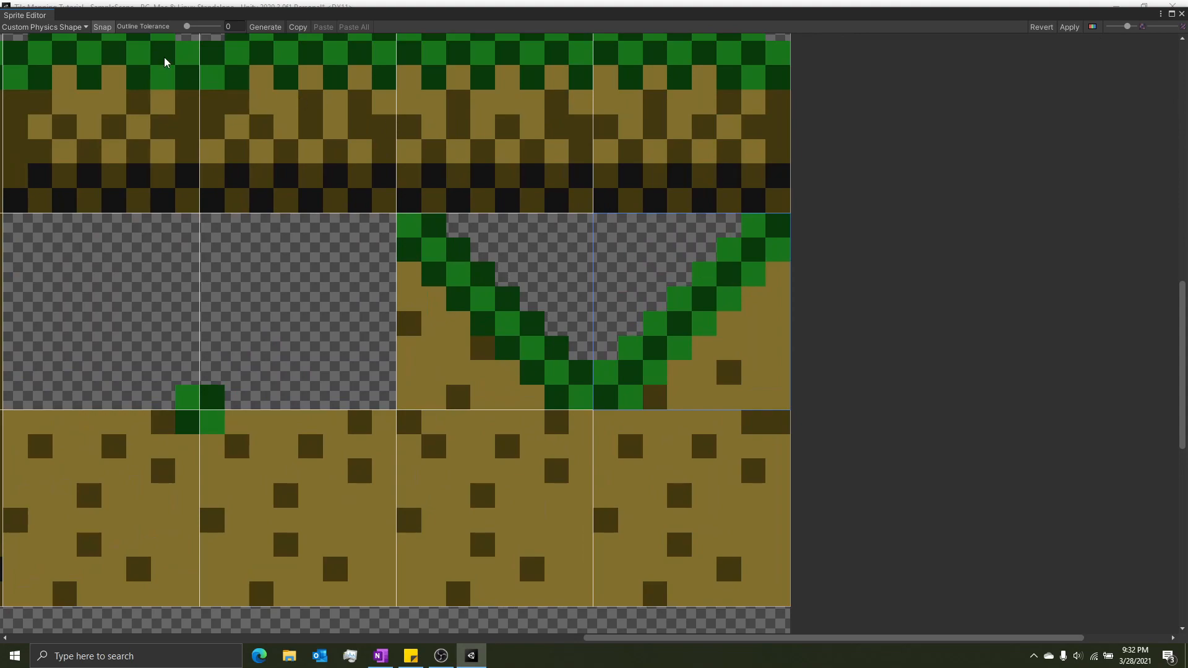
pyautogui.click(266, 27)
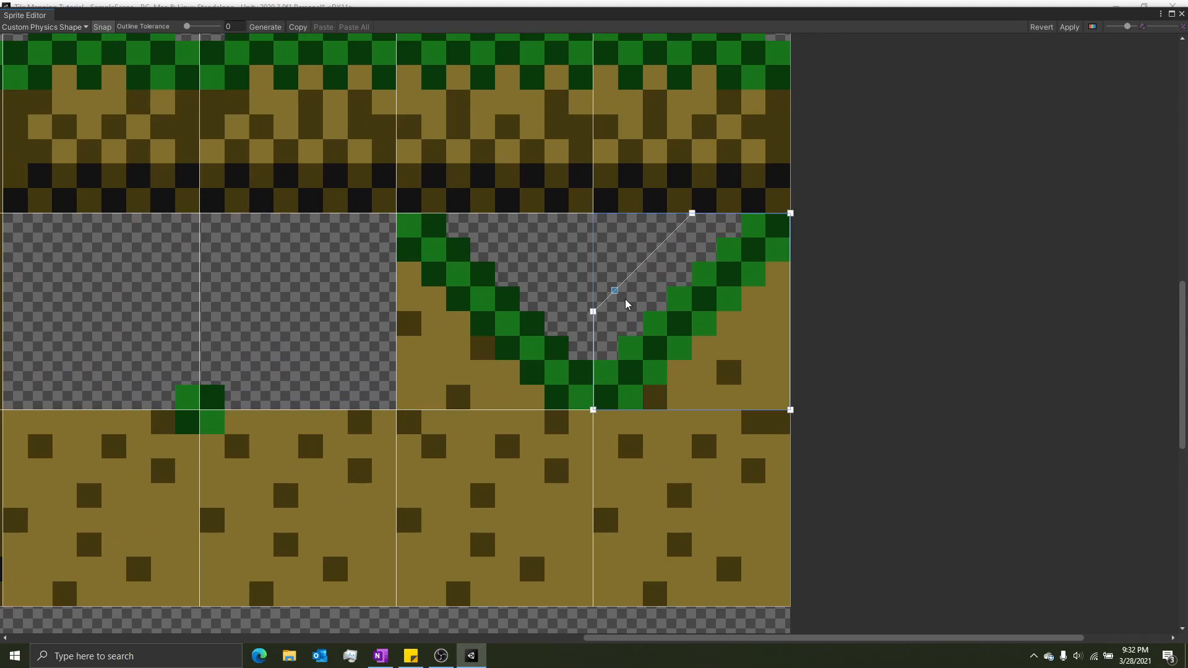
pyautogui.moveTo(593, 312); pyautogui.dragTo(593, 361)
pyautogui.moveTo(693, 213); pyautogui.dragTo(742, 213)
pyautogui.moveTo(448, 380); pyautogui.dragTo(687, 367, button='middle')
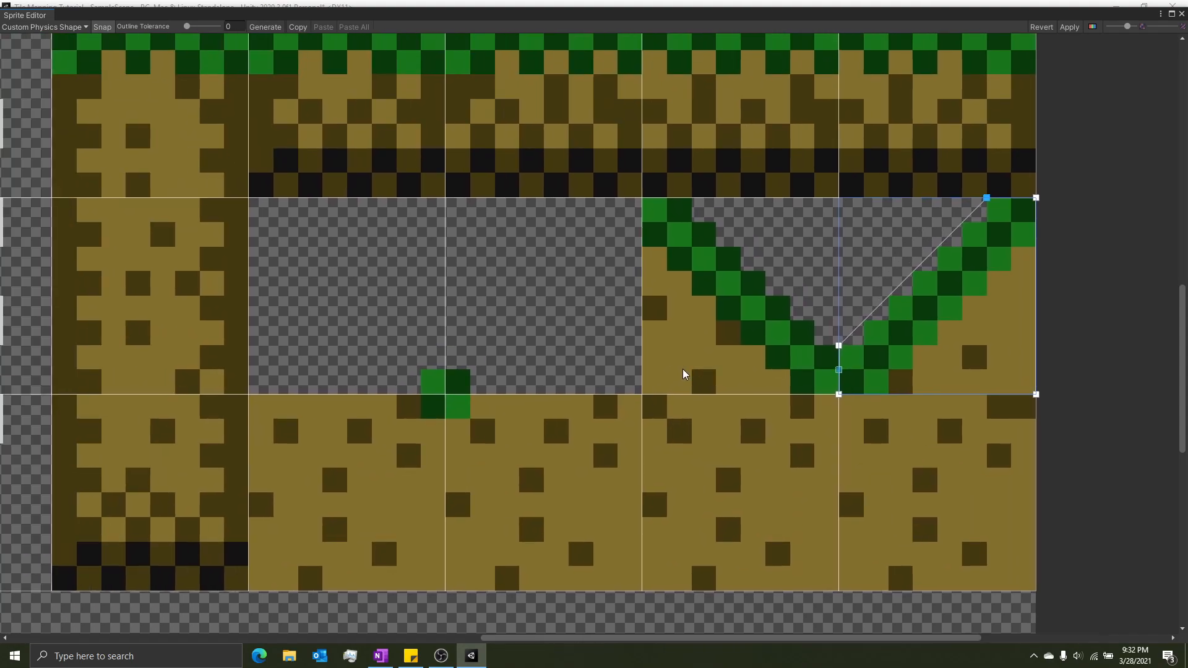
# Copy the ascending slope tile's physics shape onto the mostly empty tile with the grass patch in its lower-right corner
pyautogui.click(514, 362)
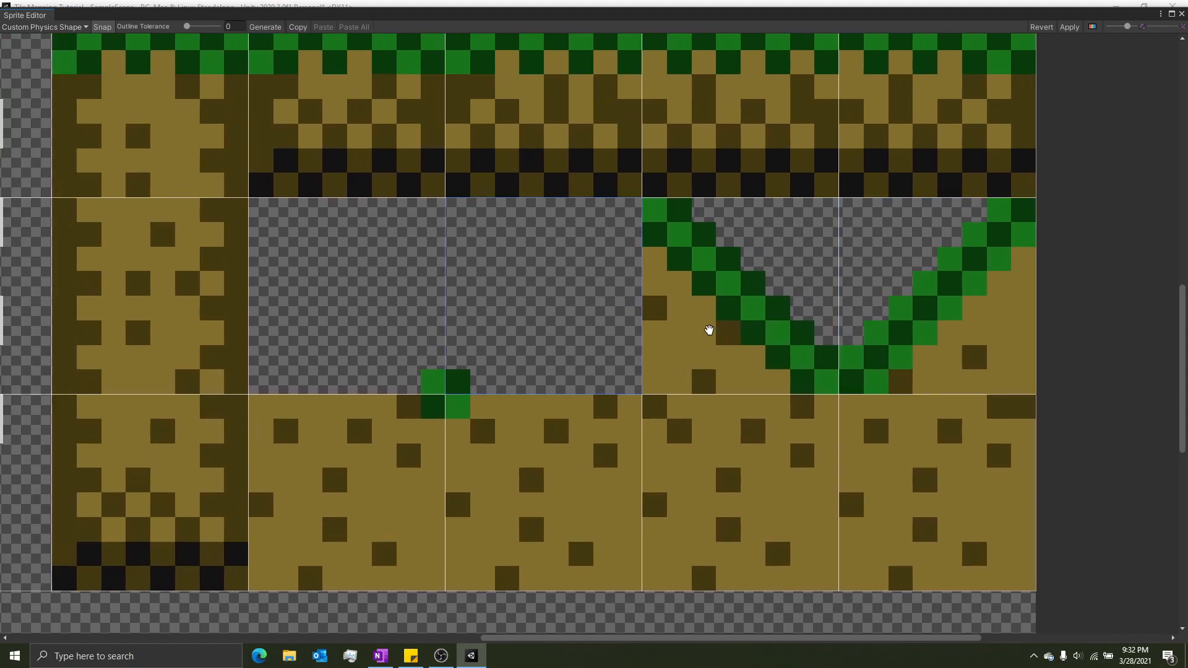
pyautogui.moveTo(574, 379); pyautogui.dragTo(480, 382, button='middle')
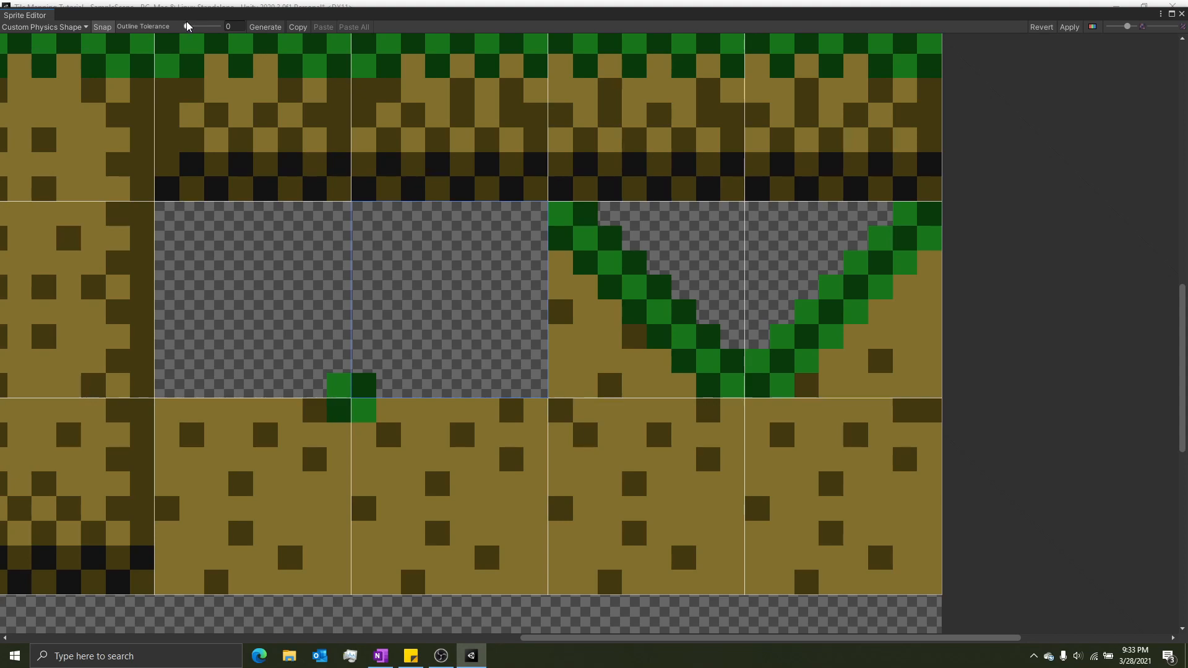
pyautogui.moveTo(188, 27)
pyautogui.mouseDown()
pyautogui.moveTo(240, 34)
pyautogui.moveTo(184, 28)
pyautogui.mouseUp()
pyautogui.click(638, 256)
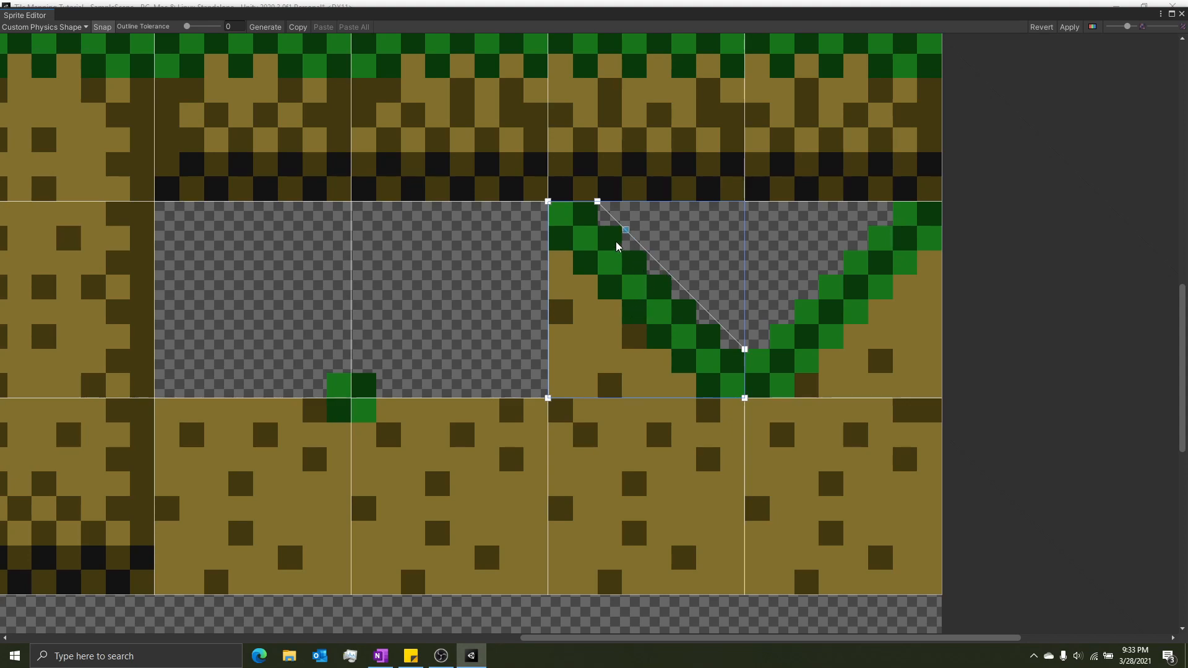
pyautogui.click(863, 304)
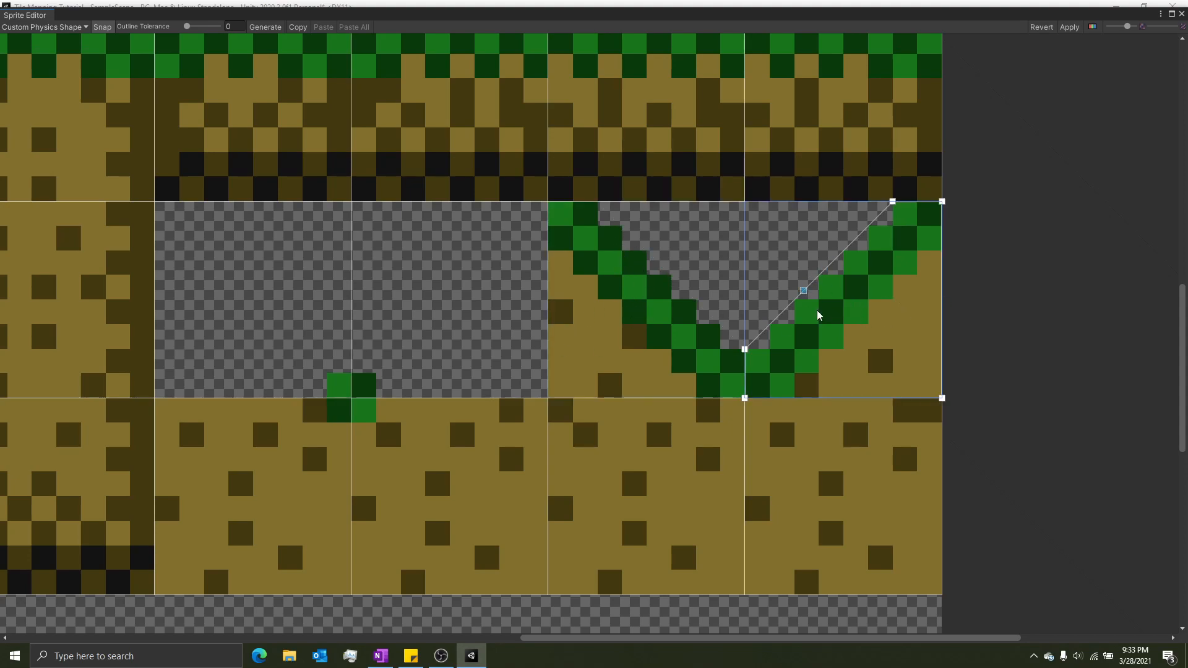
pyautogui.click(298, 26)
pyautogui.click(284, 319)
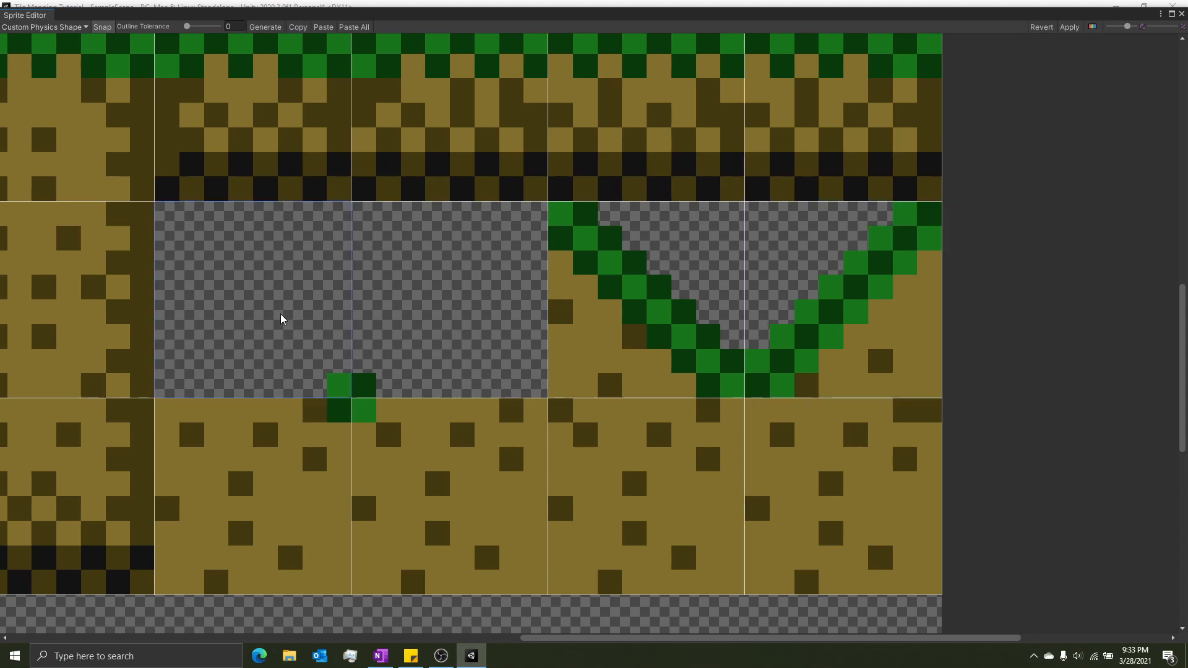
pyautogui.click(323, 27)
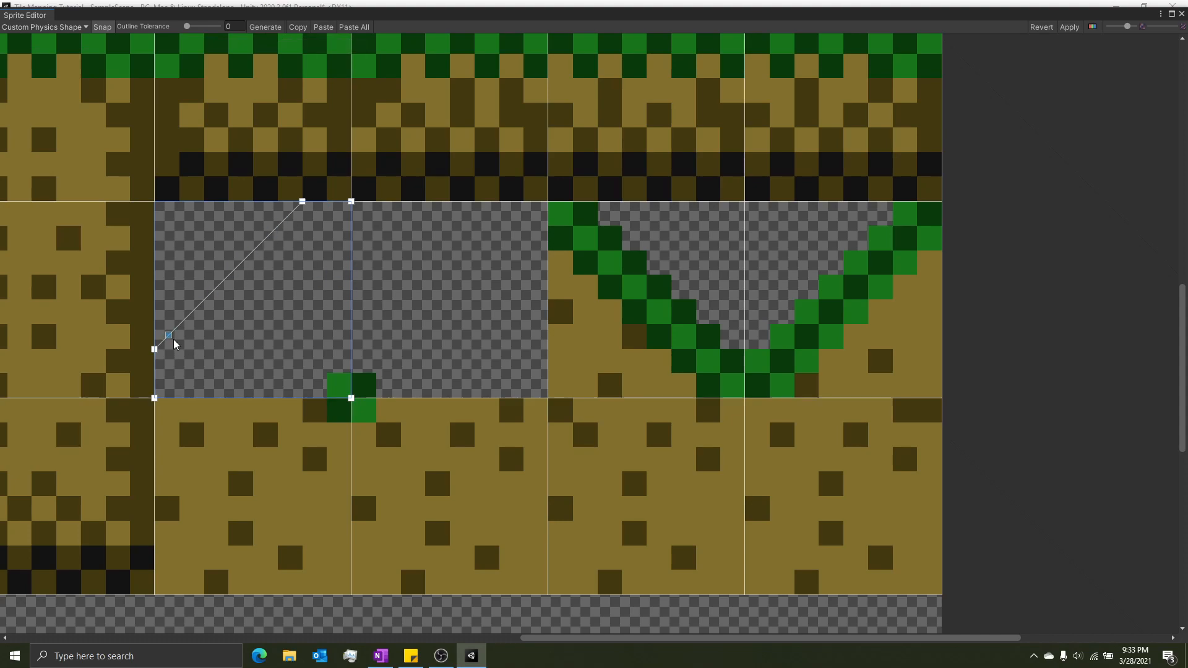
# Delete the pasted shape's two diagonal points and move its outer corners in to form a small triangle over the lower-right grass patch
pyautogui.click(302, 201)
pyautogui.press('Delete')
pyautogui.click(154, 349)
pyautogui.press('Delete')
pyautogui.moveTo(351, 202); pyautogui.dragTo(350, 341)
pyautogui.moveTo(154, 398); pyautogui.dragTo(308, 410)
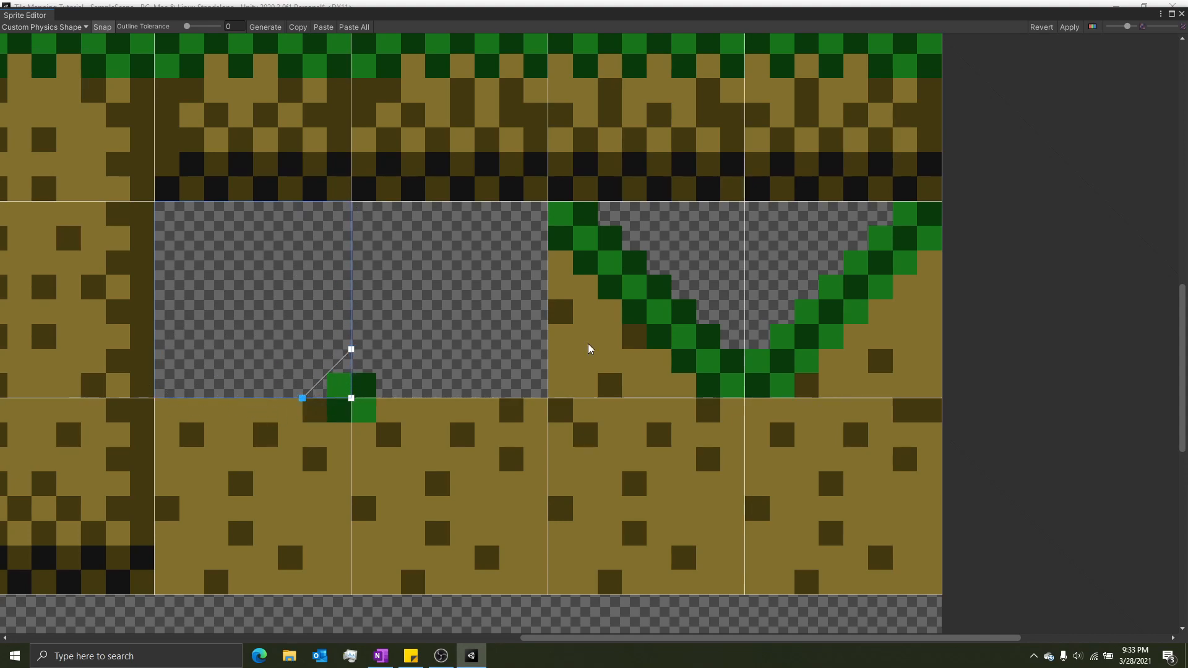
# Copy the descending slope tile's physics shape onto the mostly empty tile with the grass patch in its lower-left corner
pyautogui.click(849, 353)
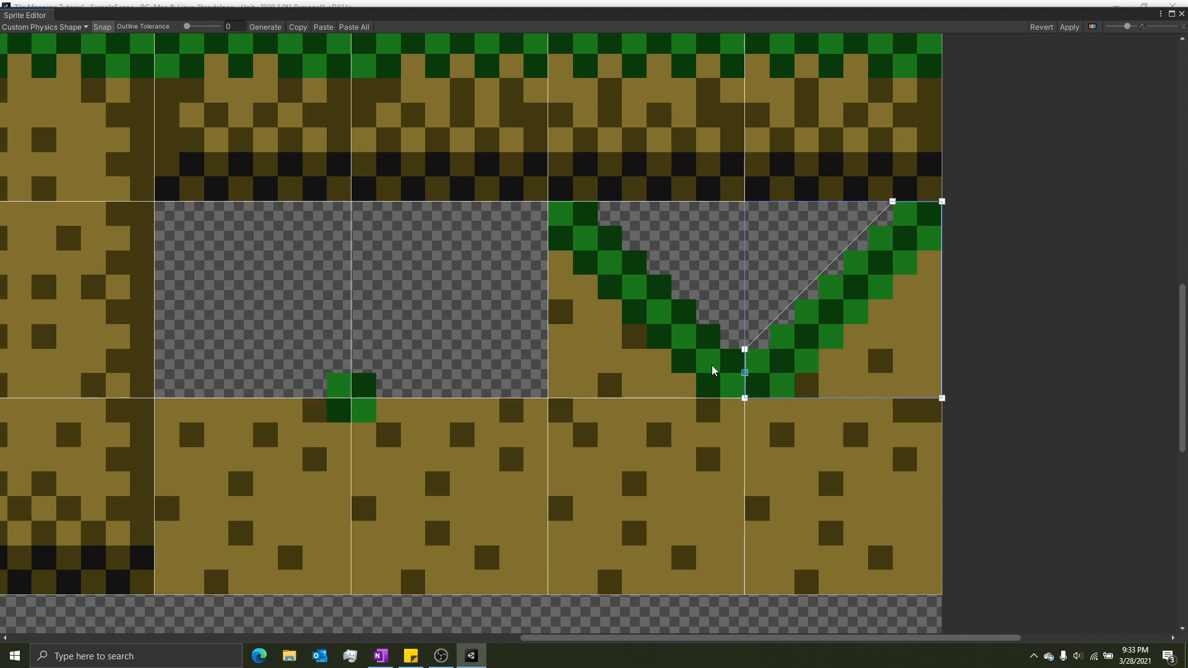
pyautogui.click(433, 350)
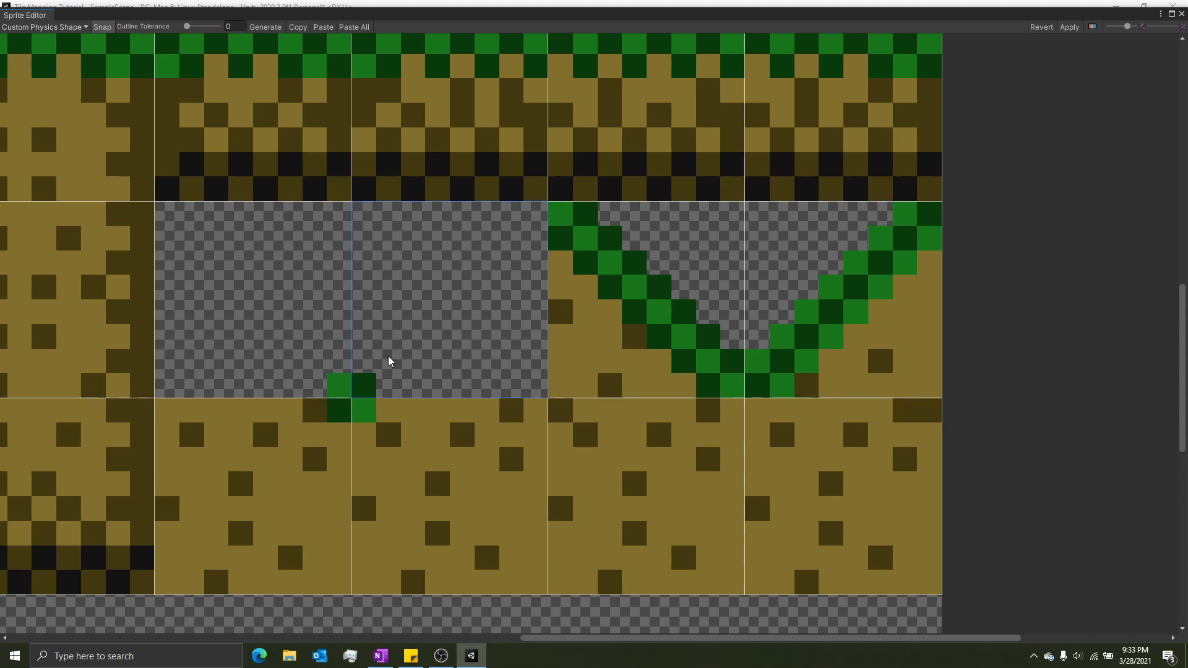
pyautogui.click(695, 340)
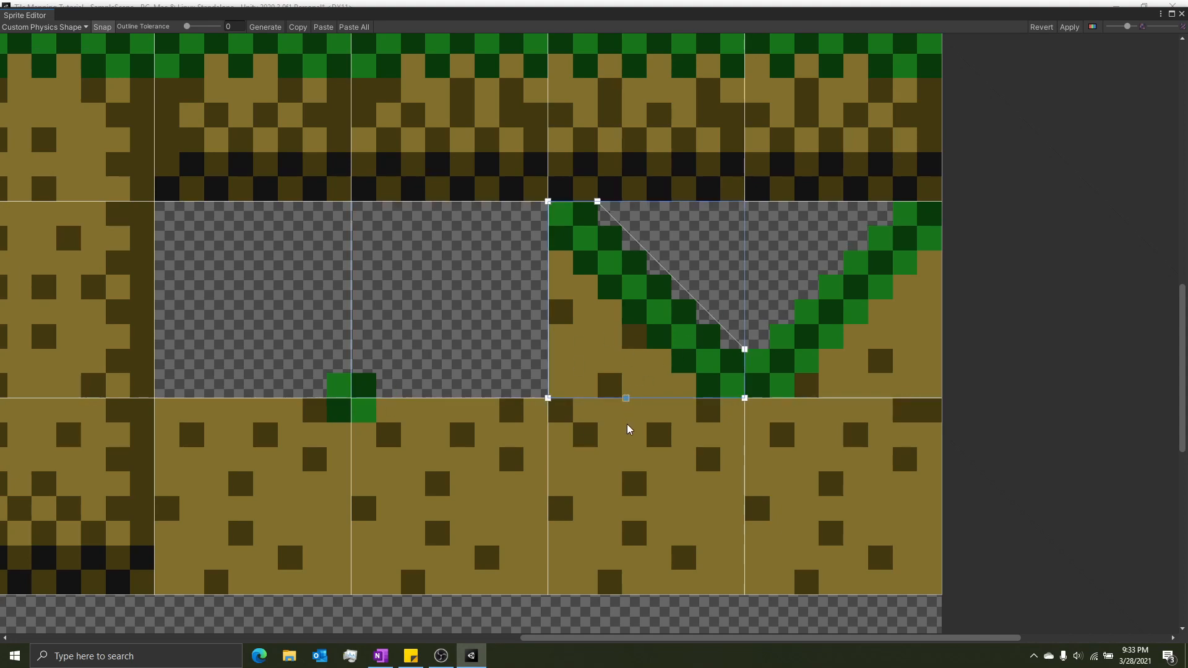
pyautogui.click(296, 26)
pyautogui.click(444, 328)
pyautogui.click(324, 27)
# Remove both diagonal points of the pasted shape and pull its outer corners in to form a small triangle over the lower-left grass patch
pyautogui.click(400, 202)
pyautogui.press('Delete')
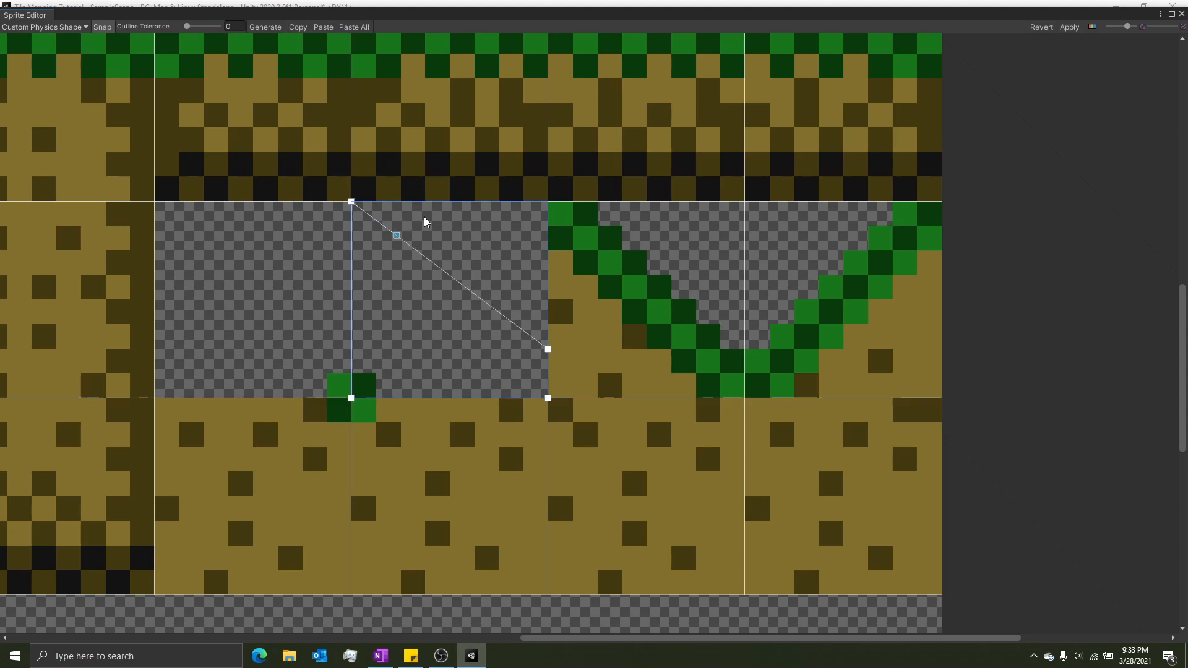
pyautogui.click(548, 350)
pyautogui.press('Delete')
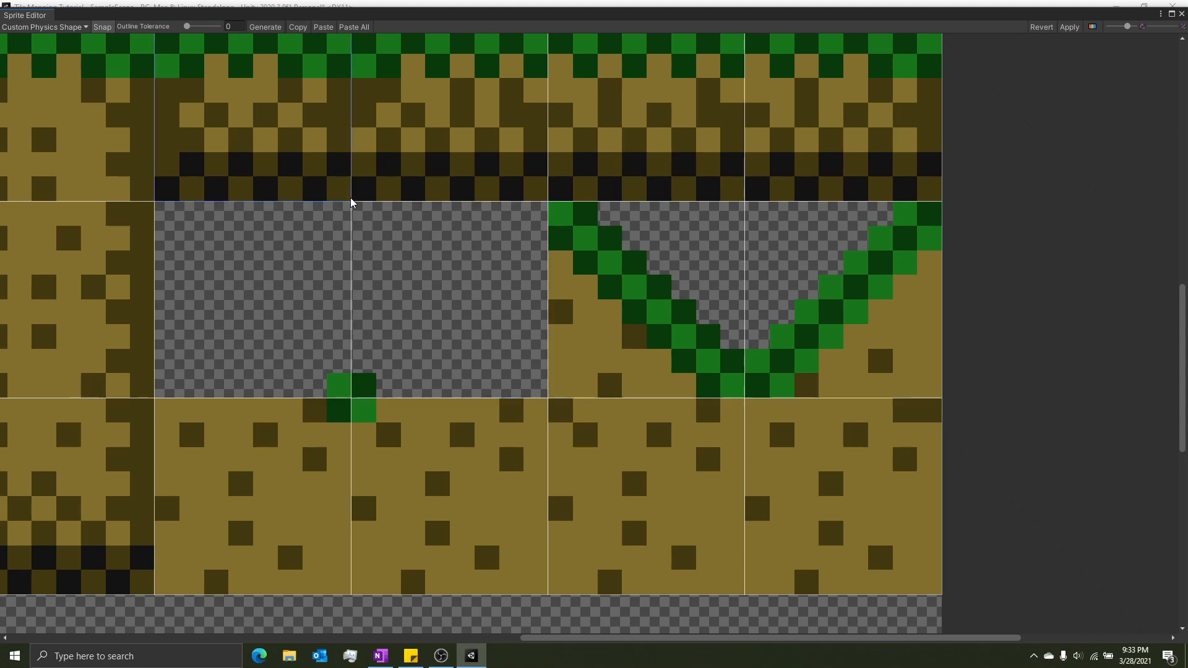
pyautogui.moveTo(351, 202); pyautogui.dragTo(351, 349)
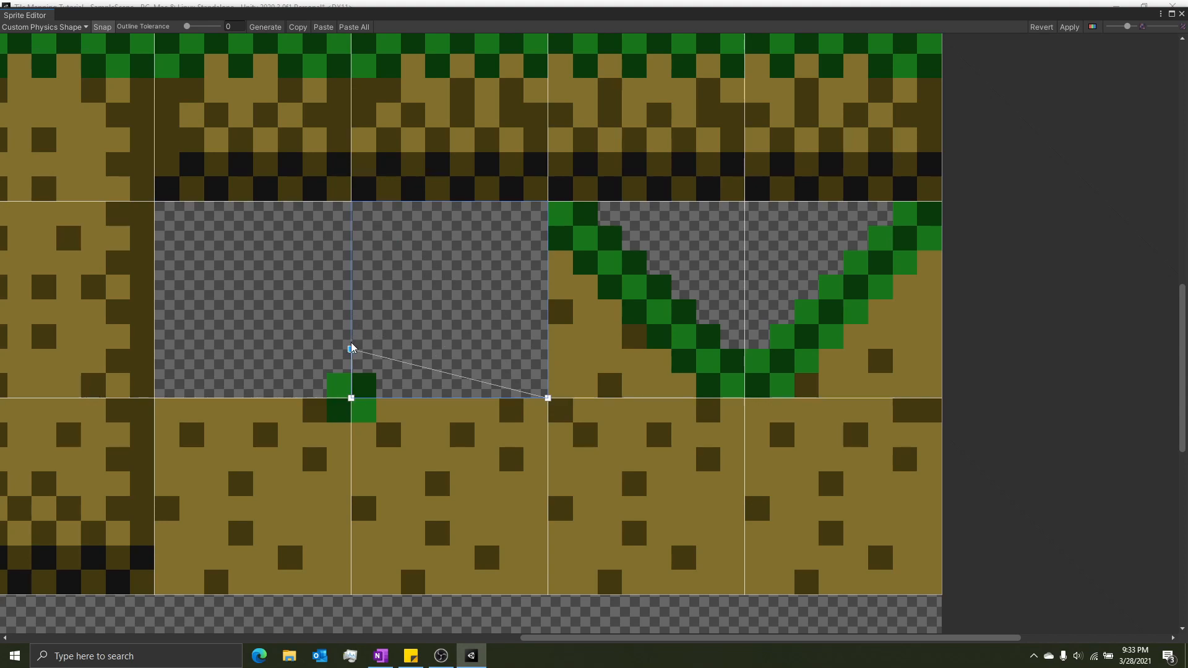
pyautogui.moveTo(549, 398); pyautogui.dragTo(403, 400)
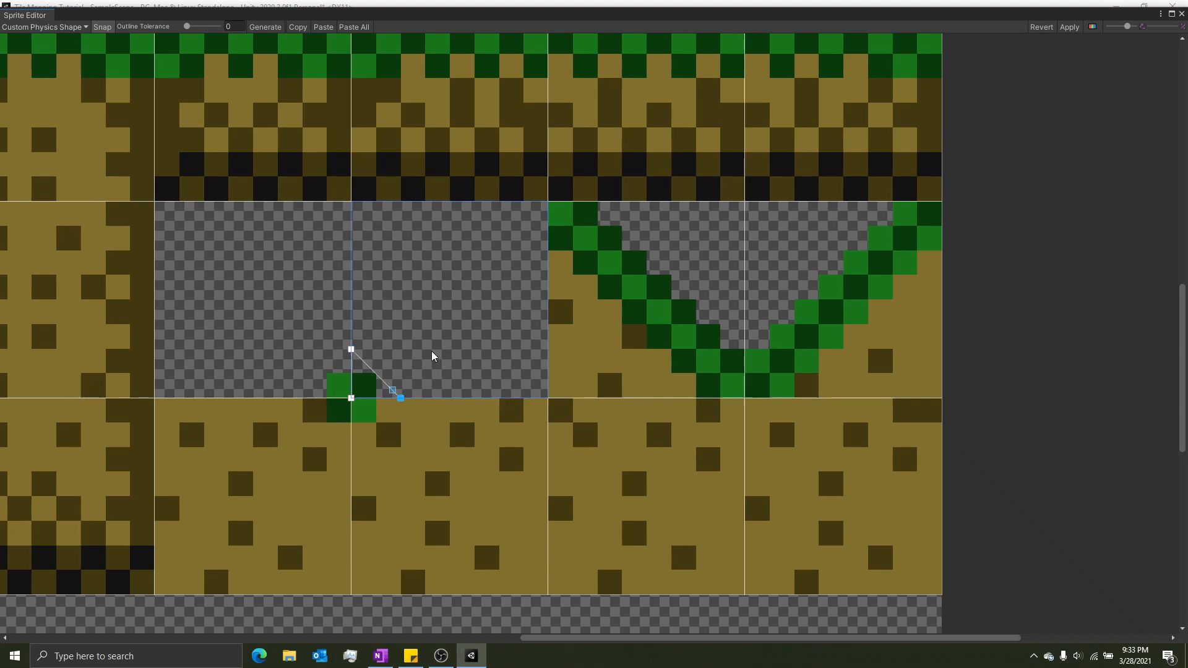
# Generate a physics shape for the lower-left tile of the brick block
pyautogui.scroll(-4, 488, 351)
pyautogui.moveTo(480, 311); pyautogui.dragTo(599, 350, button='middle')
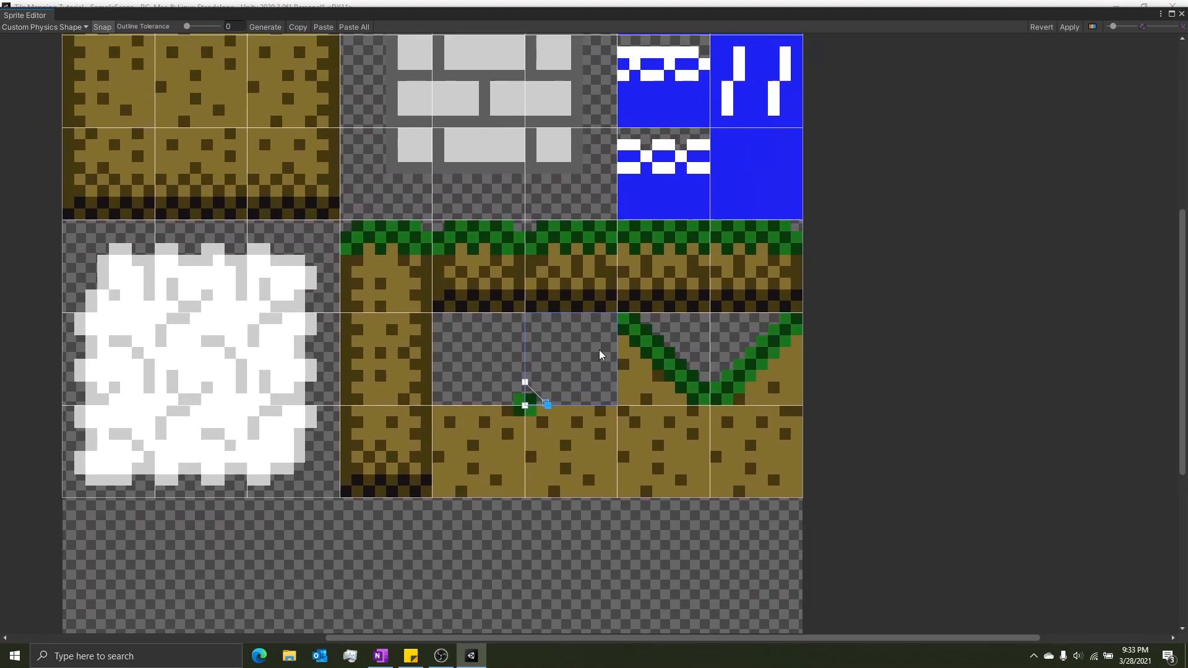
pyautogui.moveTo(565, 225); pyautogui.dragTo(615, 335, button='middle')
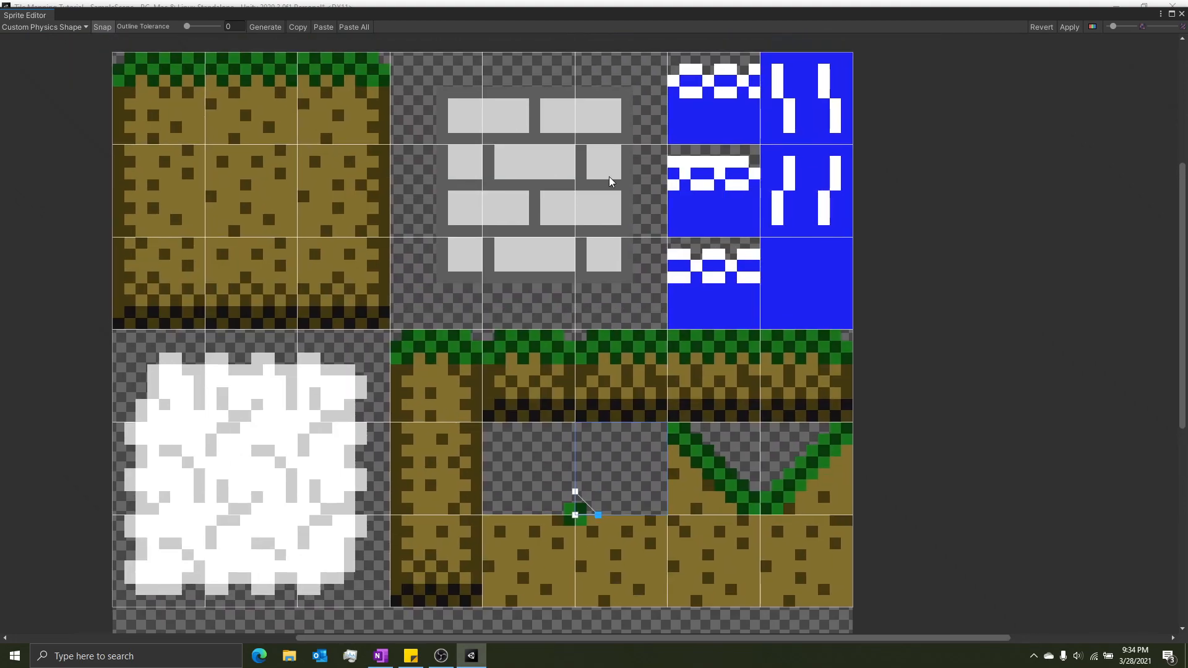
pyautogui.click(523, 206)
pyautogui.click(437, 311)
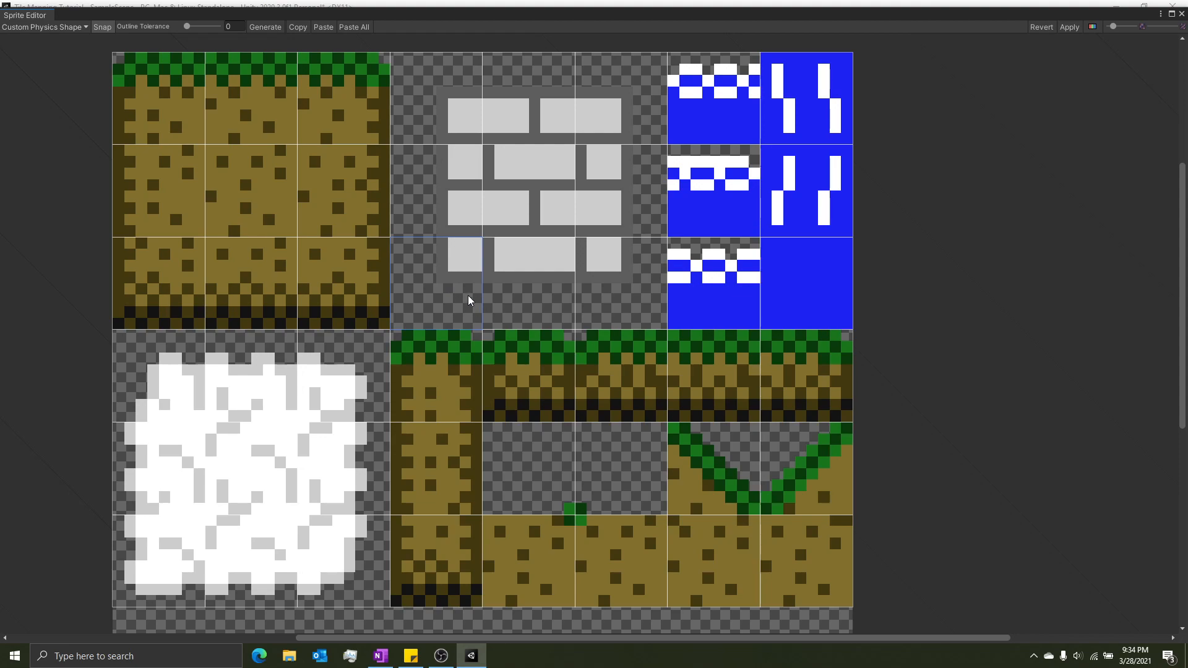
pyautogui.scroll(3, 395, 285)
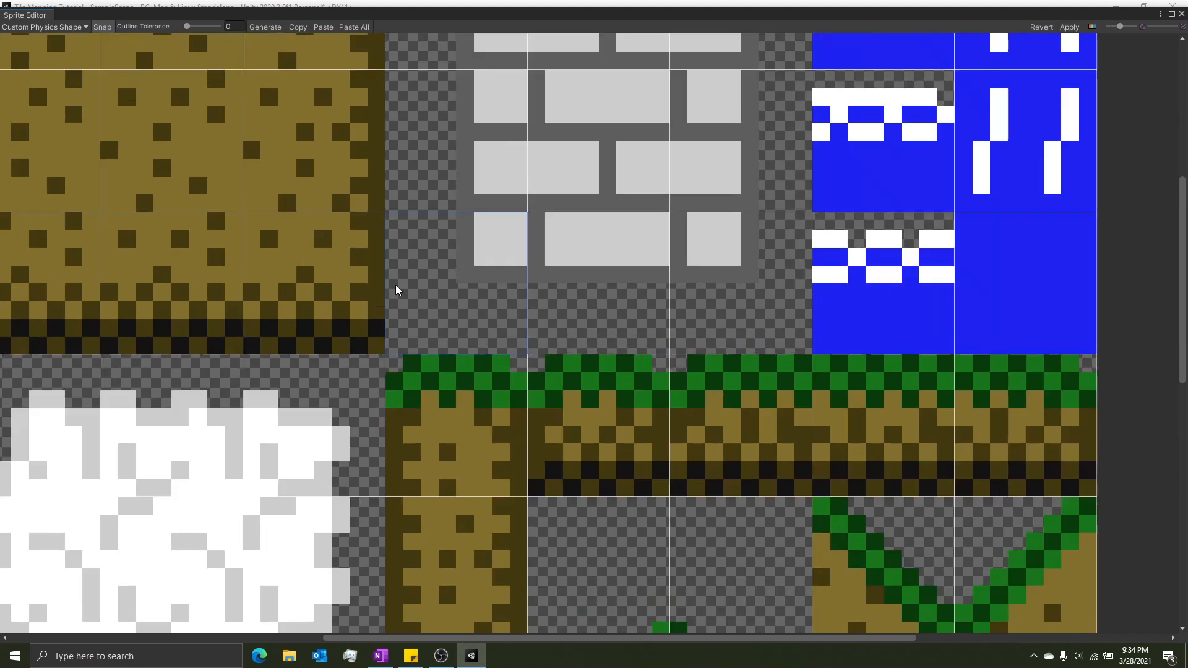
pyautogui.click(323, 27)
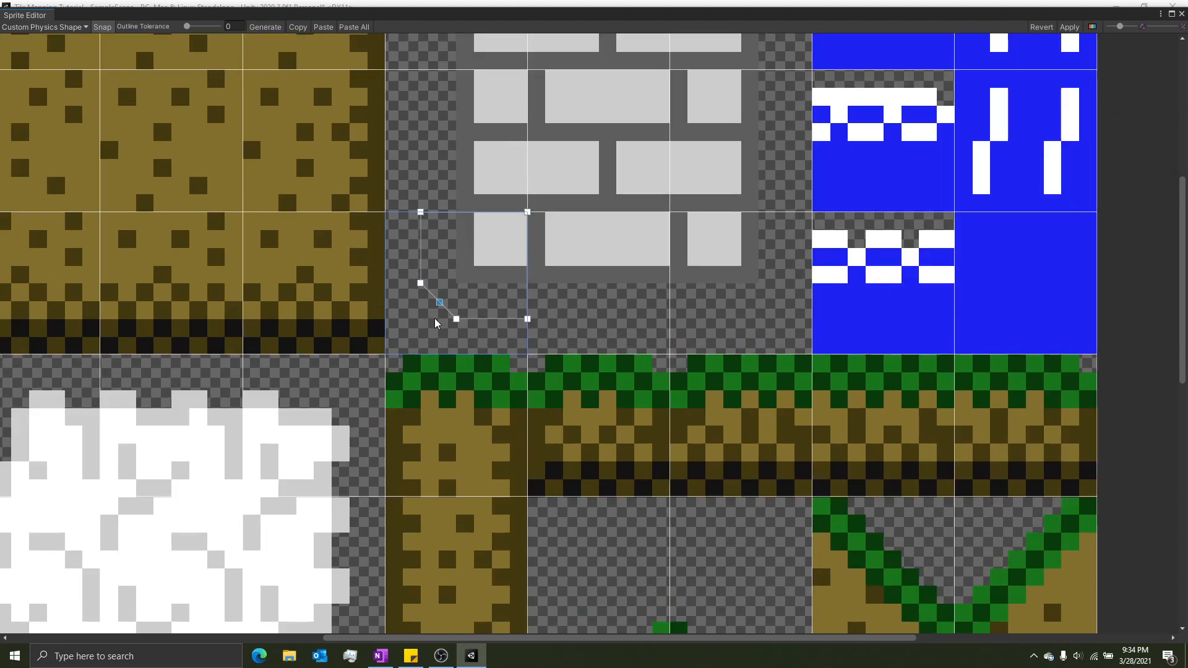
# Apply the custom physics shapes to the Tilemap texture and close the Sprite Editor
pyautogui.scroll(-3, 530, 285)
pyautogui.scroll(-2, 569, 269)
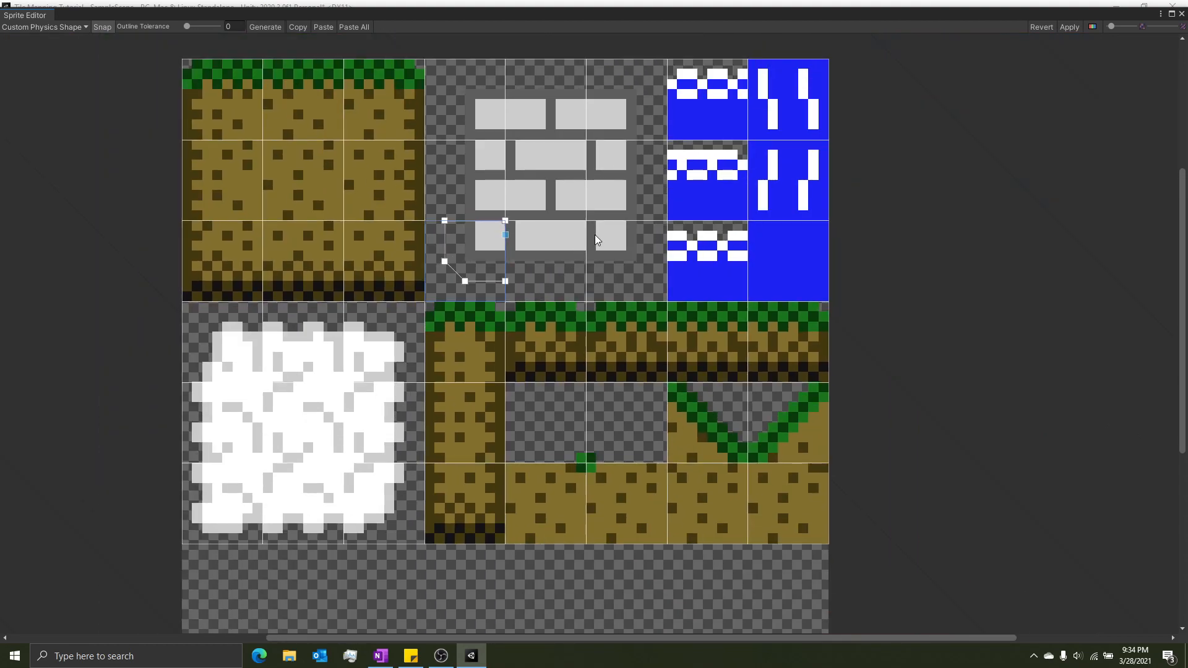
pyautogui.scroll(3, 559, 254)
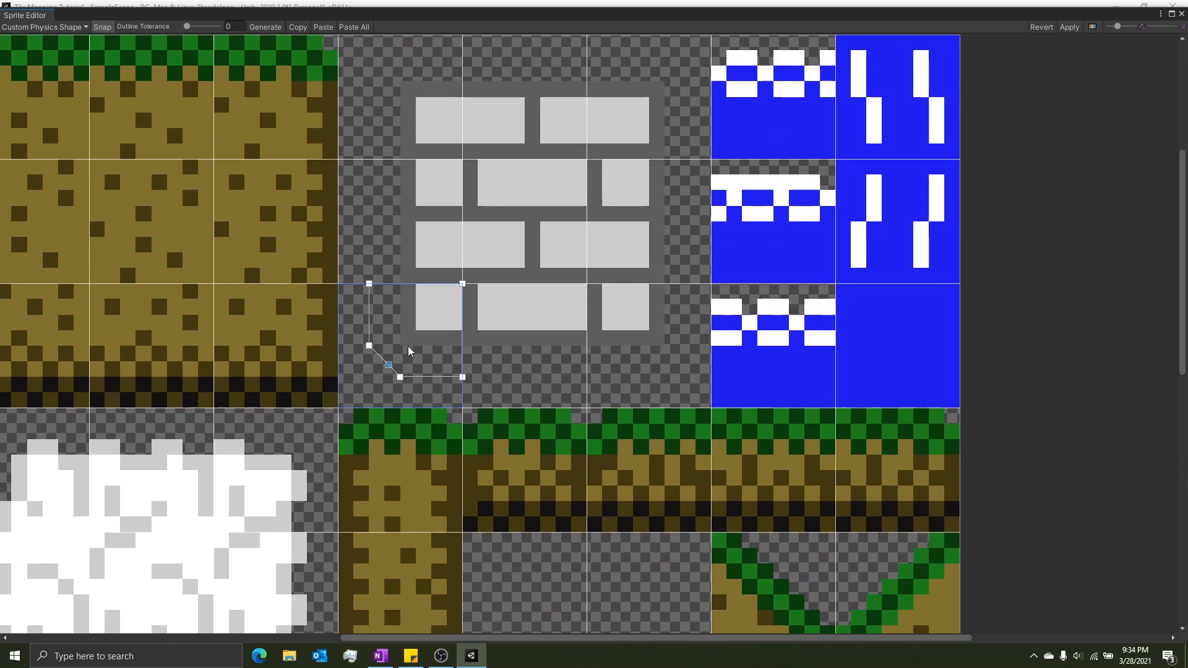
pyautogui.scroll(-4, 567, 357)
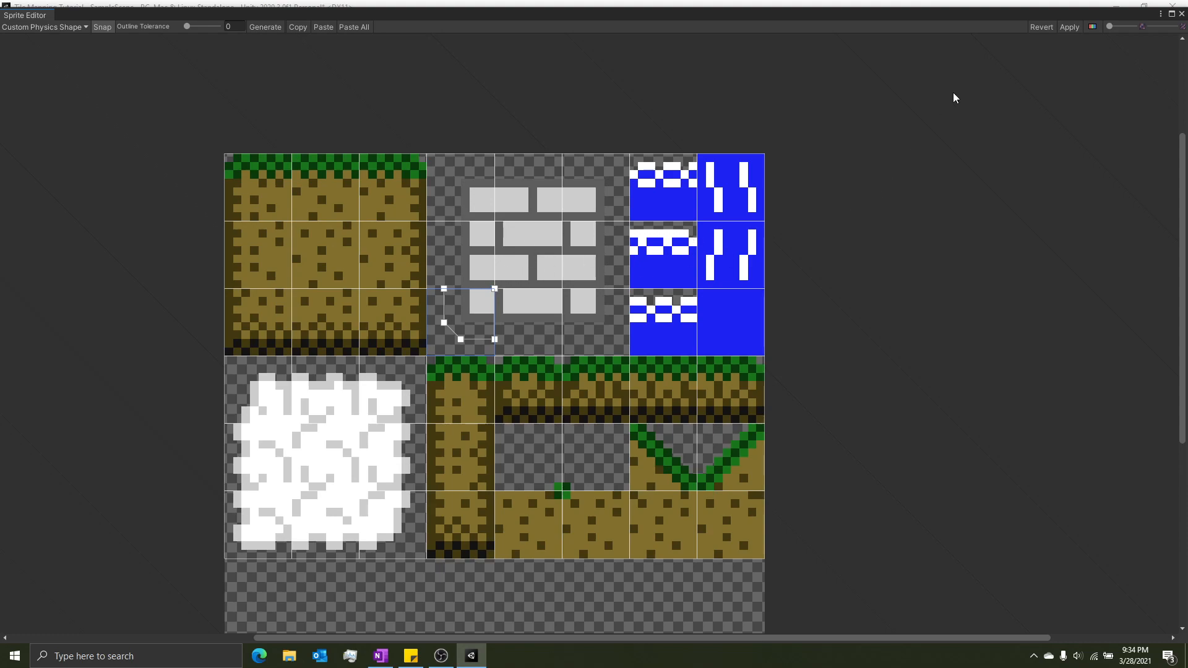
pyautogui.click(1069, 27)
pyautogui.click(1182, 15)
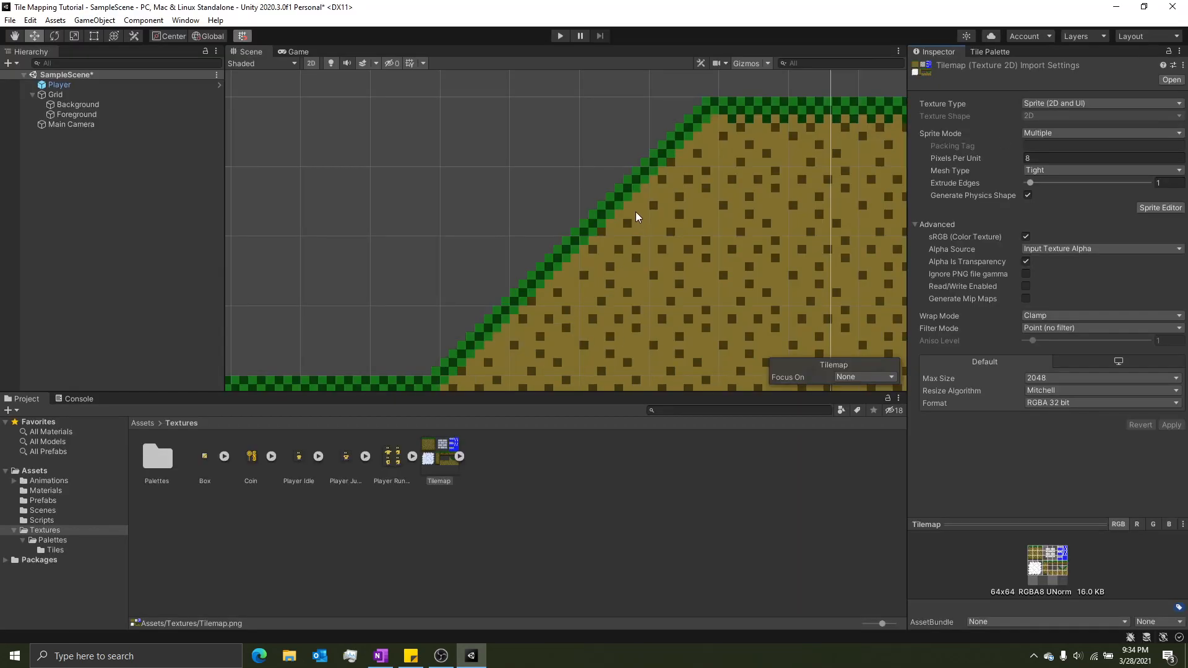
# Select the Foreground tilemap and check whether its collider outline along the grass slope follows the new physics shapes
pyautogui.click(66, 114)
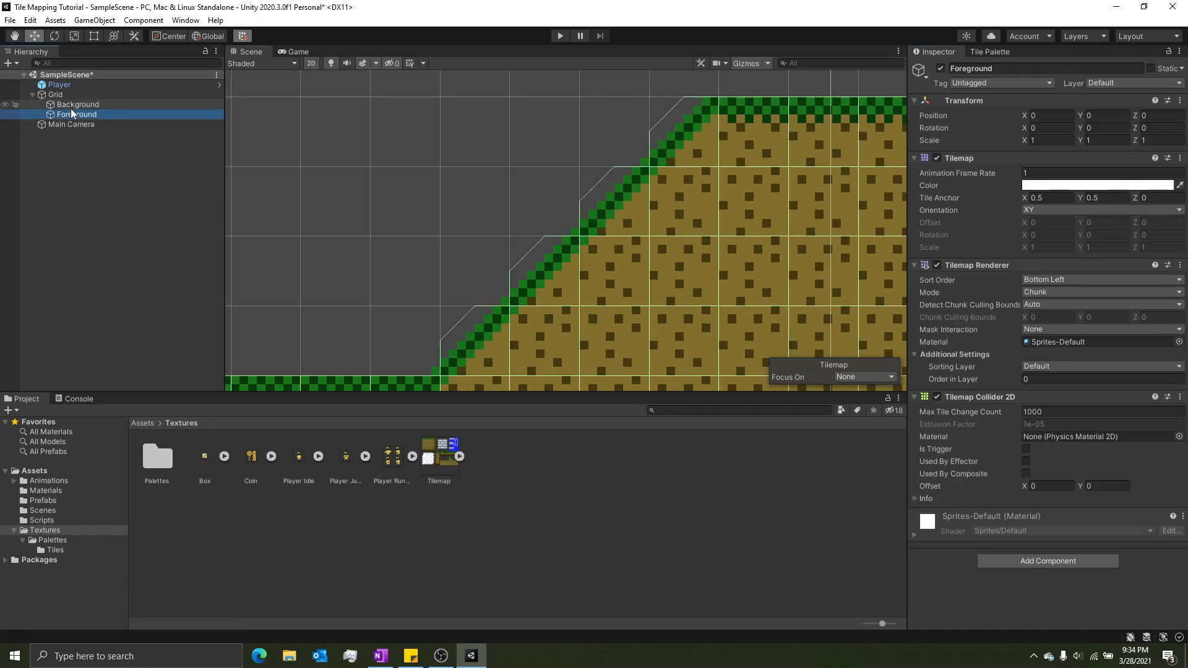
pyautogui.rightClick(66, 75)
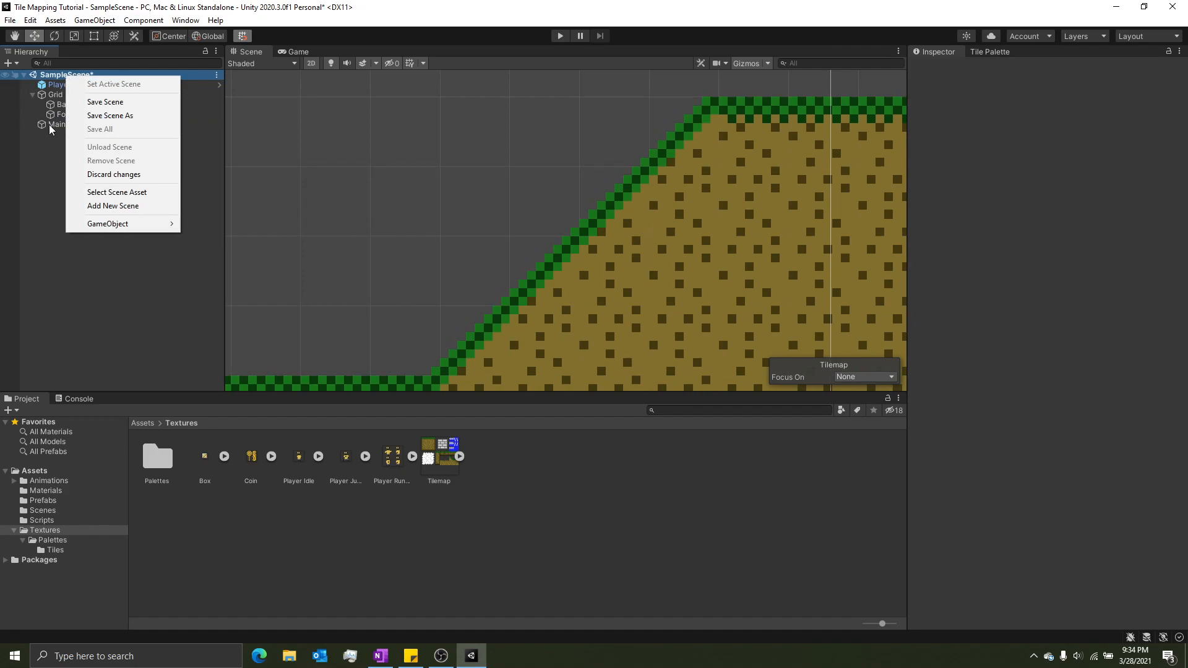
pyautogui.click(52, 165)
pyautogui.rightClick(69, 140)
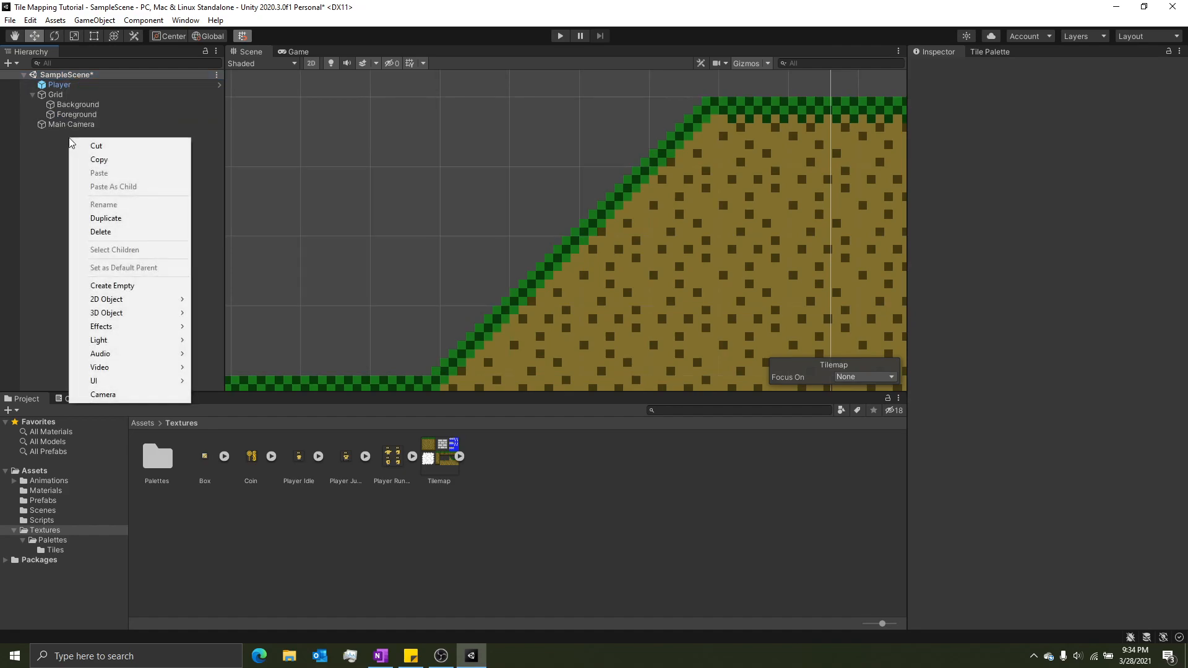
pyautogui.click(60, 141)
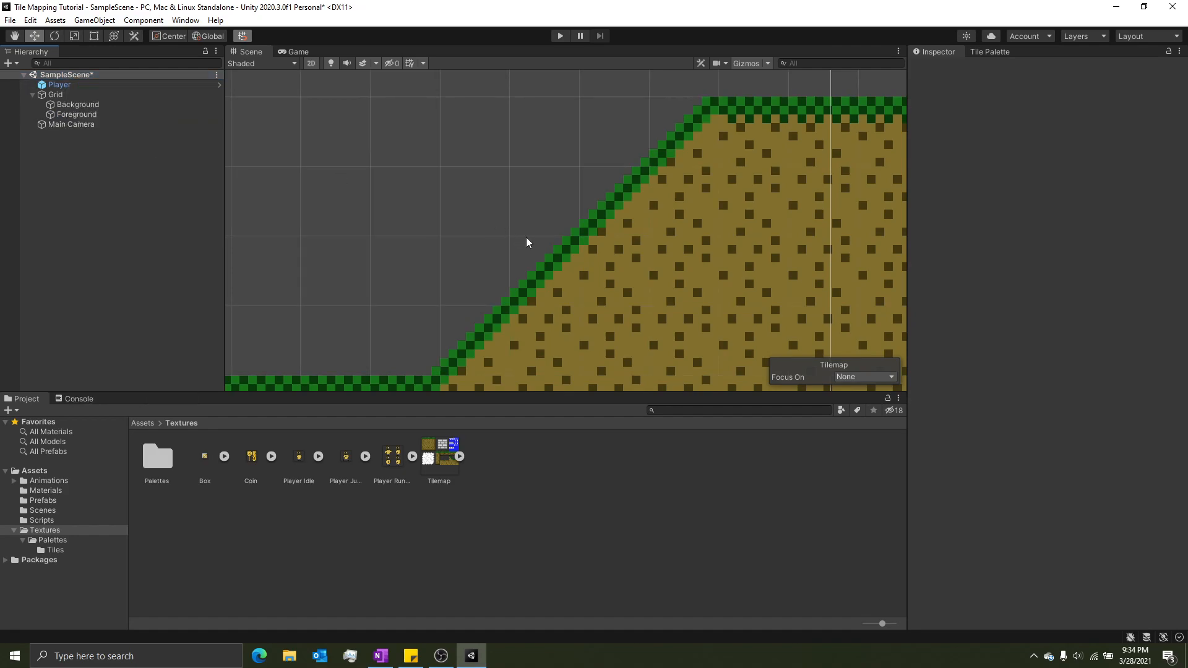
pyautogui.click(570, 291)
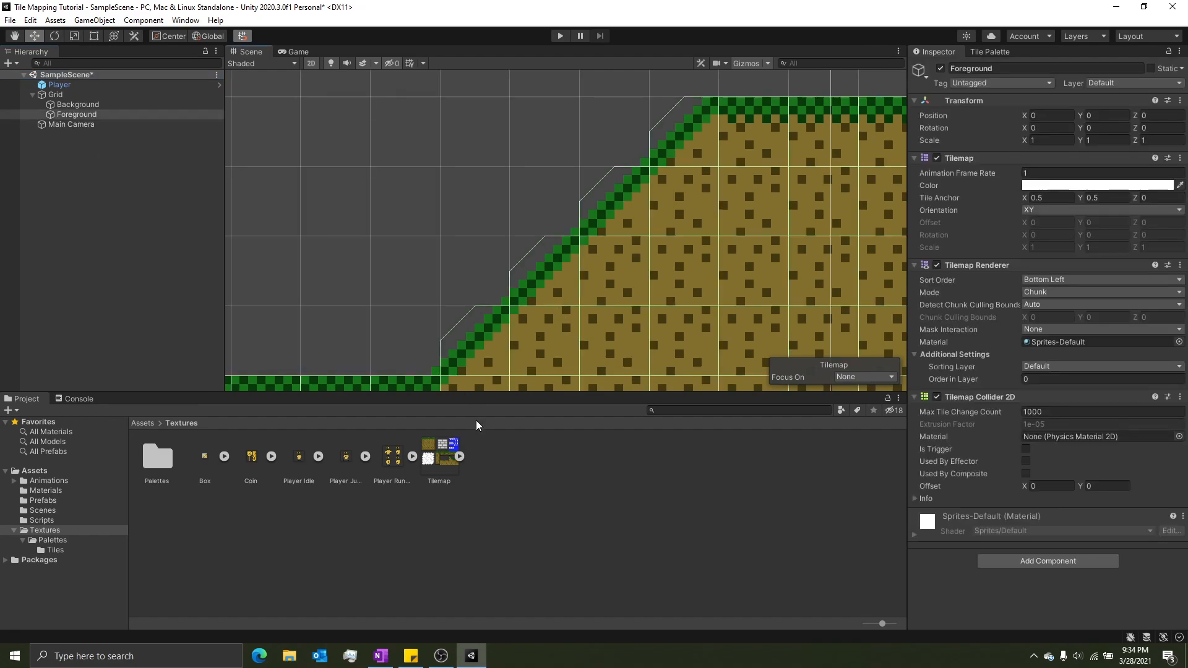
pyautogui.click(461, 456)
pyautogui.click(462, 456)
# Reset the Foreground's Tilemap Collider 2D component and inspect the collider outline along the slope
pyautogui.rightClick(1013, 403)
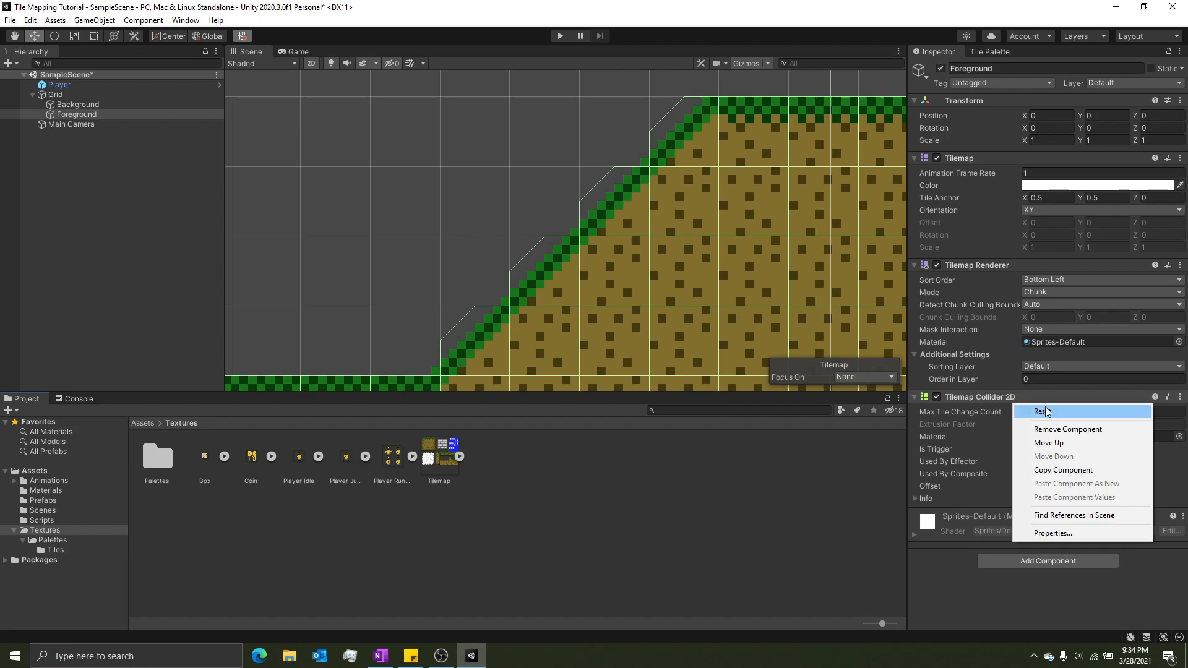
pyautogui.click(1035, 410)
pyautogui.scroll(-6, 565, 249)
pyautogui.moveTo(640, 184); pyautogui.dragTo(570, 240, button='middle')
pyautogui.scroll(-5, 641, 271)
pyautogui.moveTo(539, 339); pyautogui.dragTo(614, 280, button='middle')
pyautogui.scroll(5, 614, 279)
pyautogui.moveTo(686, 228); pyautogui.dragTo(651, 243, button='middle')
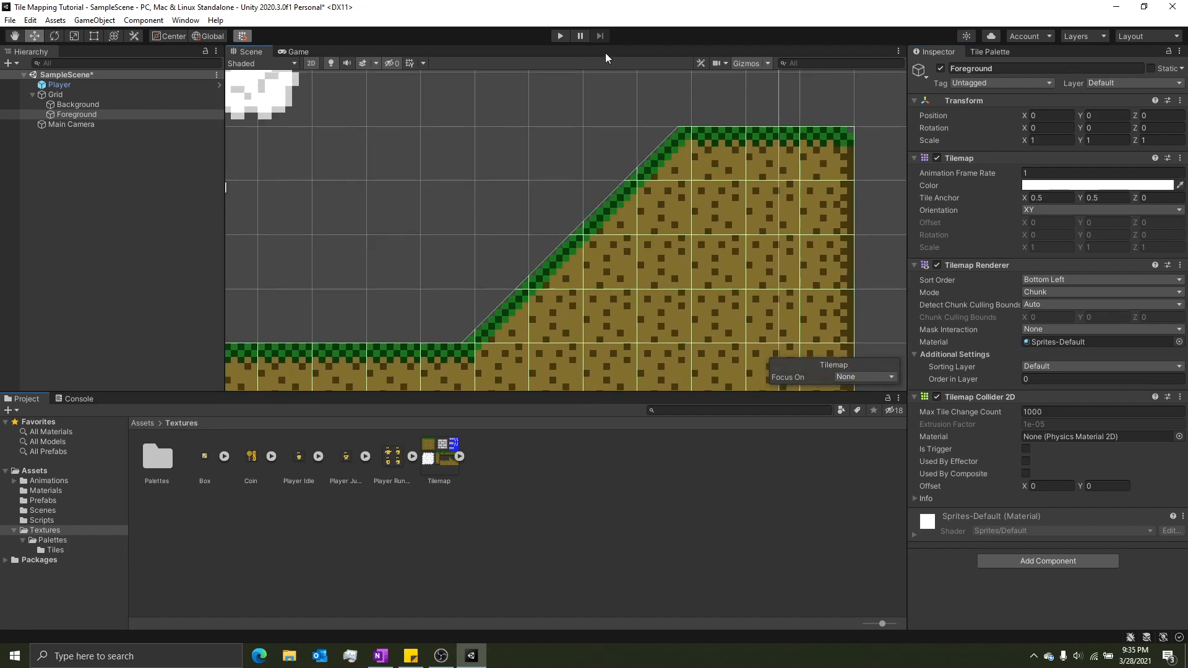
# Play-test the level by running the player up the grass slope and jumping across the brick pillars
pyautogui.click(567, 37)
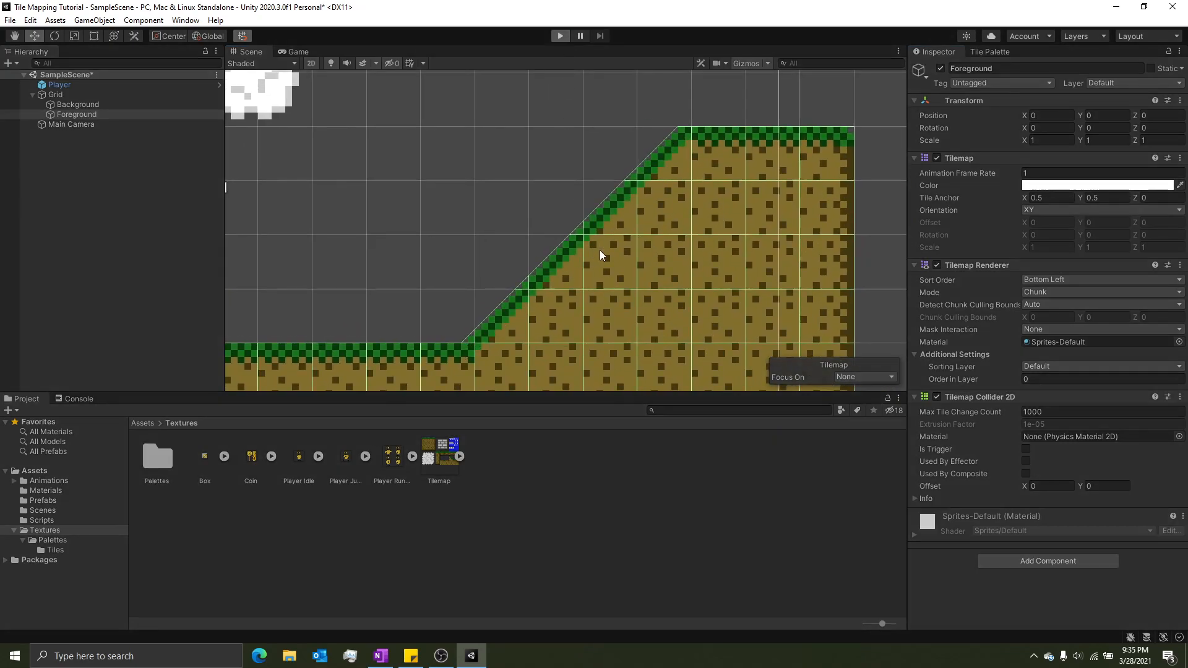
pyautogui.press('Right')
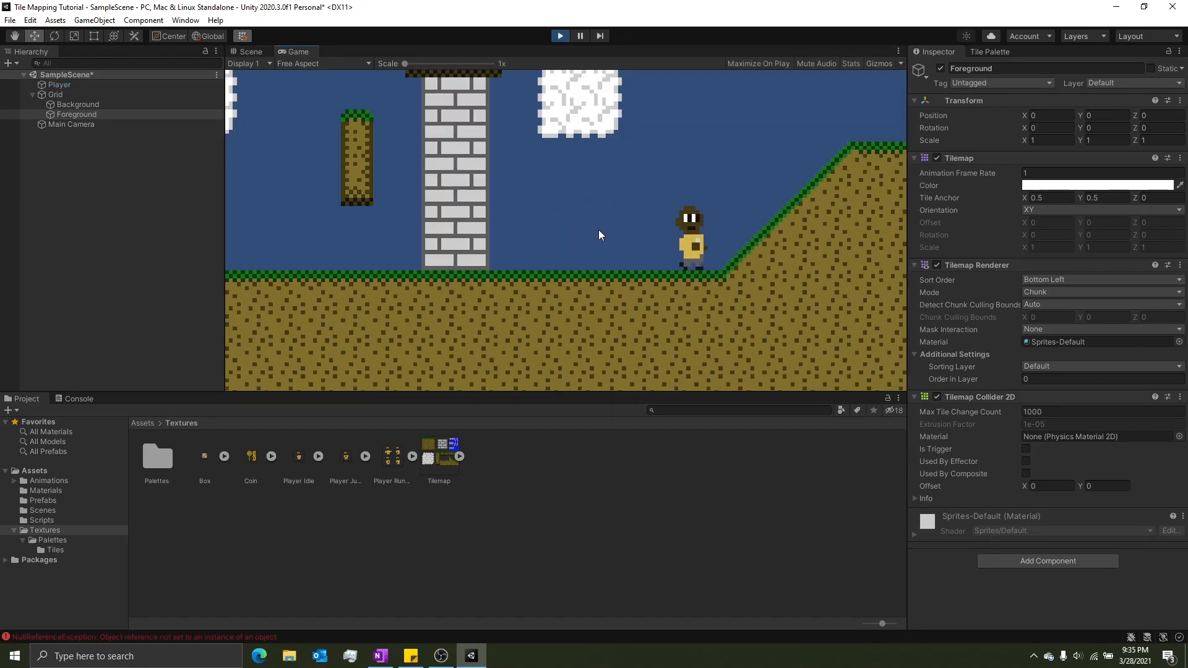
pyautogui.press('space')
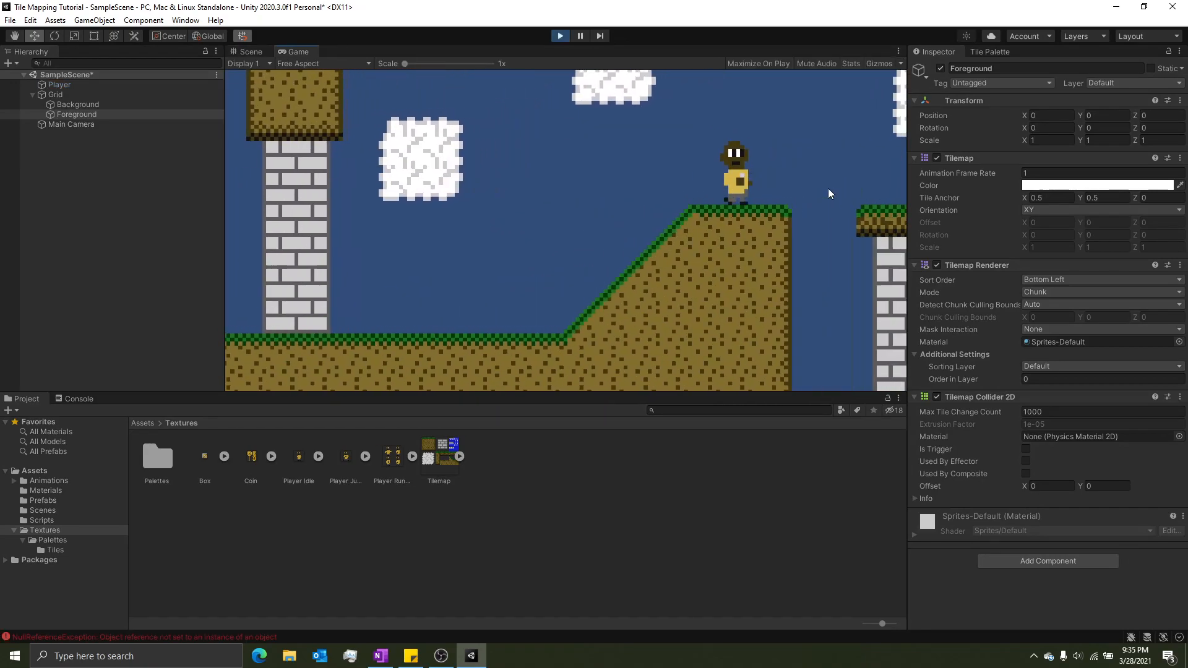
pyautogui.press('space')
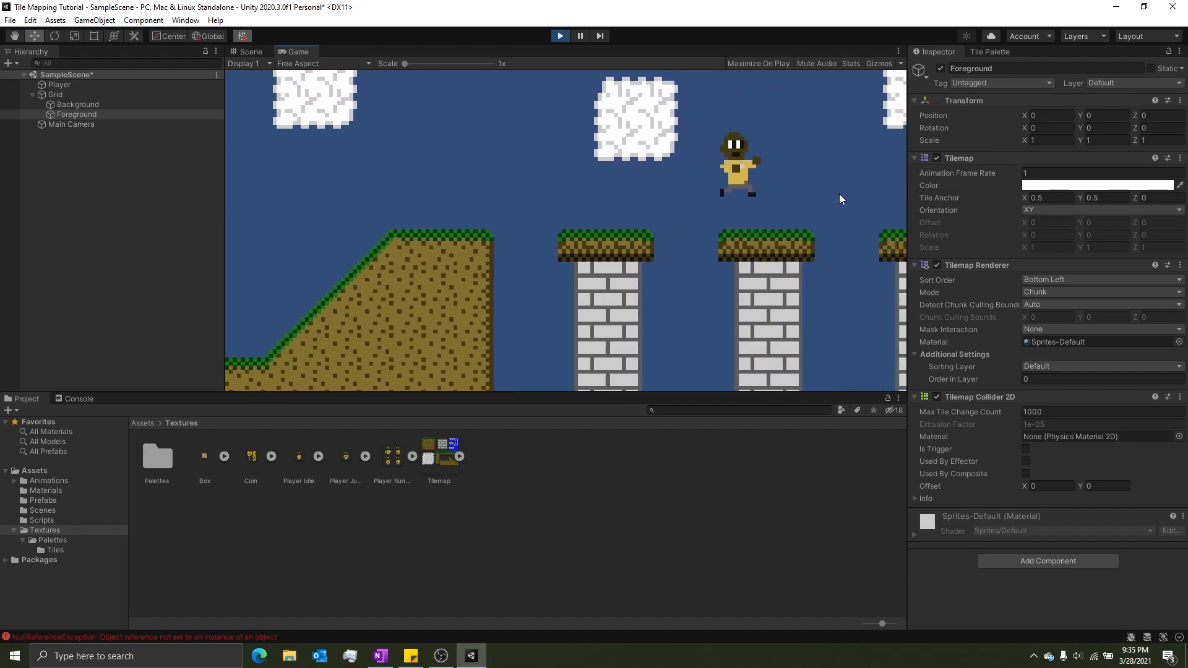
pyautogui.press('space')
pyautogui.press('Left')
pyautogui.press('space')
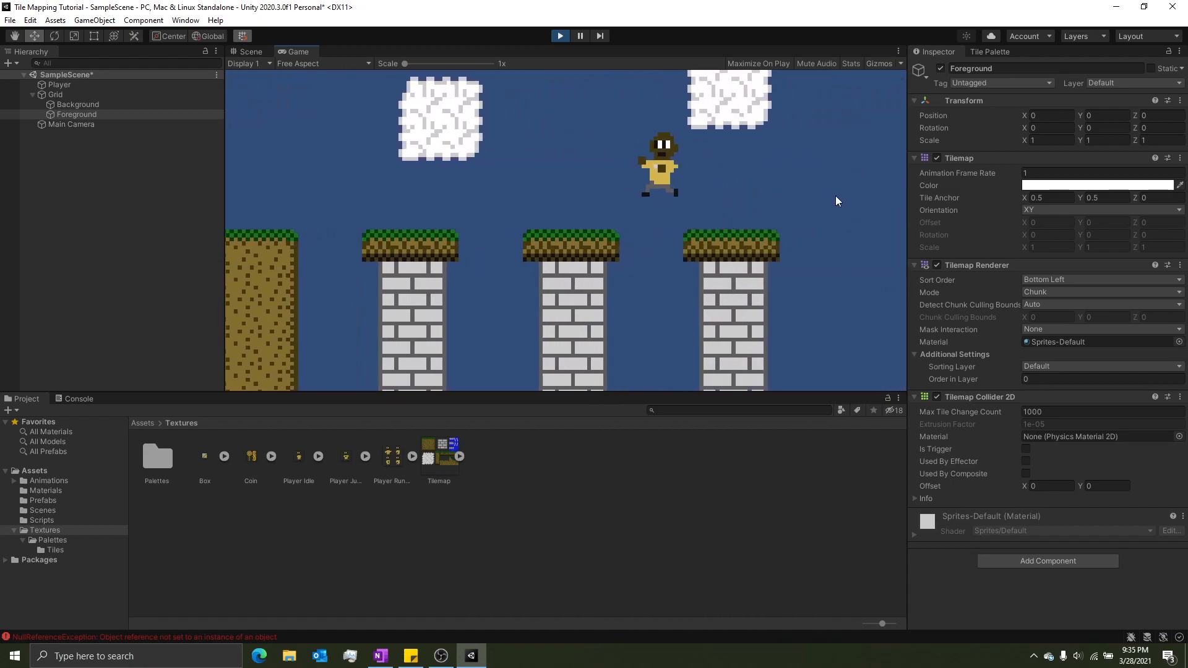
# Jump the player back over the pillars and down the slope to the first brick column, and end the play test
pyautogui.press('space')
pyautogui.press('Right')
pyautogui.press('space')
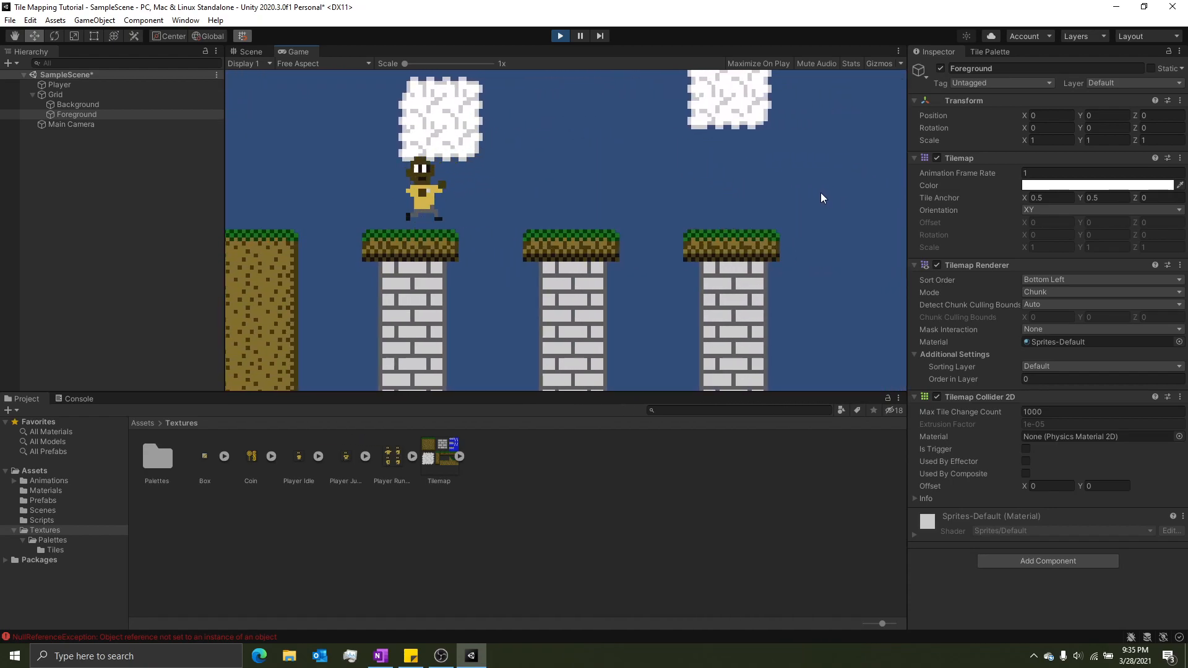
pyautogui.press('Left')
pyautogui.press('space')
pyautogui.press('space')
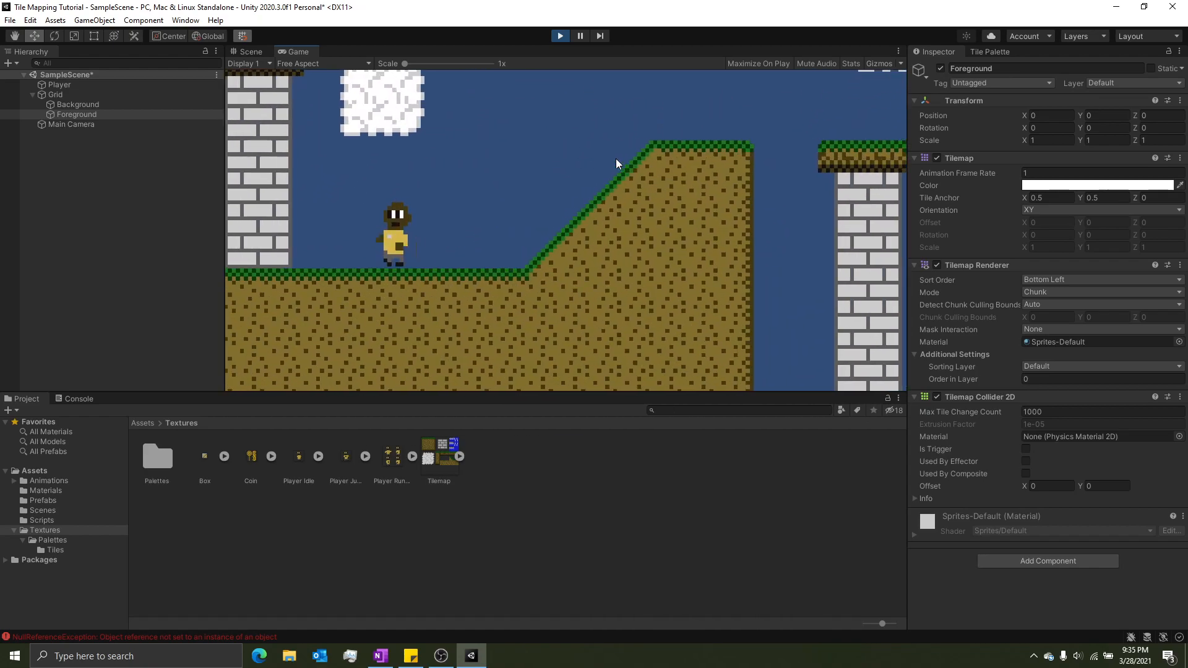
pyautogui.press('Right')
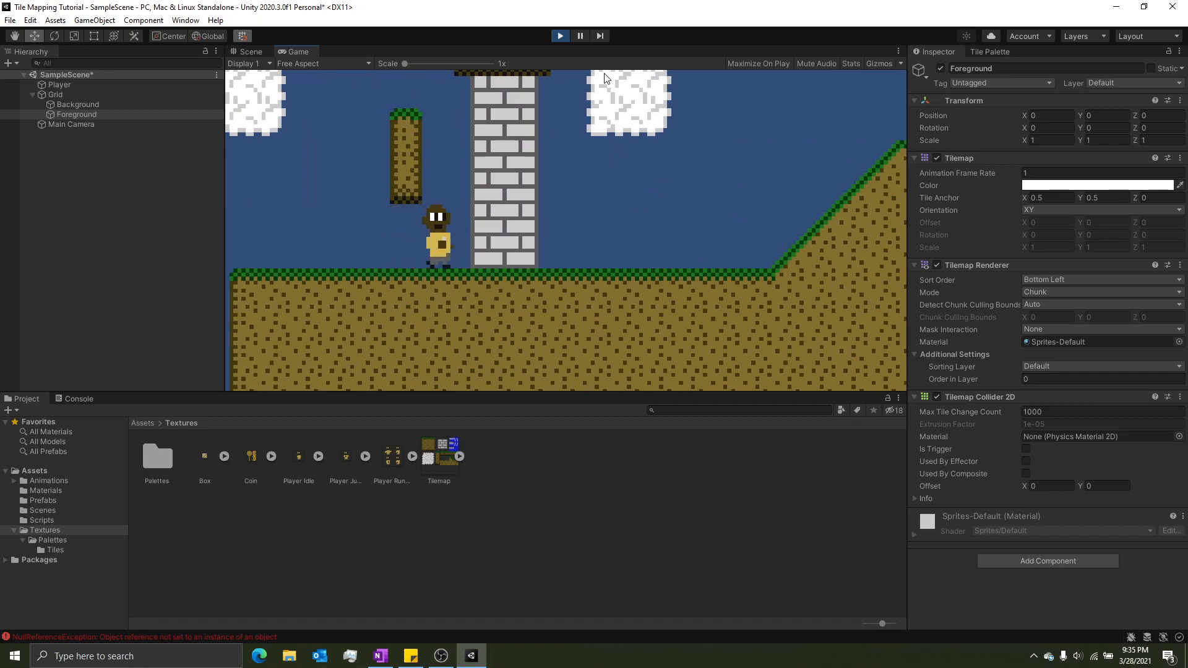
pyautogui.click(560, 35)
pyautogui.hotkey('alt', 'Tab')
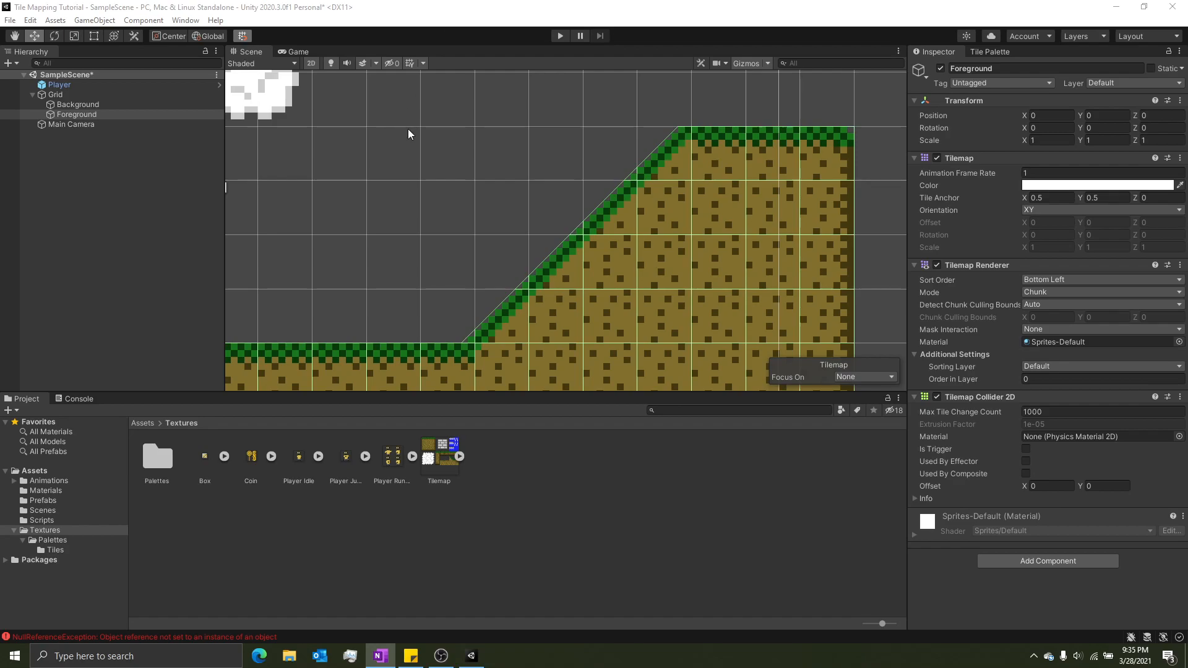
# Start another play test and move the player up and down the slope and past the brick column, watching the tile edges
pyautogui.scroll(-2, 334, 282)
pyautogui.click(560, 34)
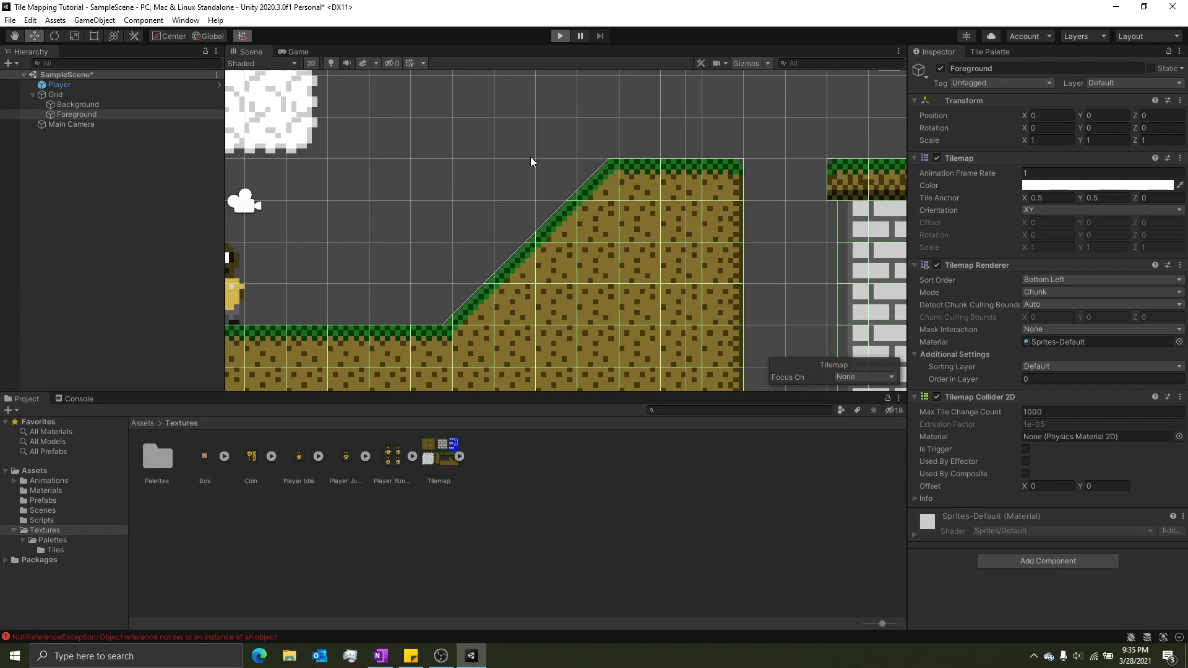
pyautogui.press('Right')
pyautogui.press('space')
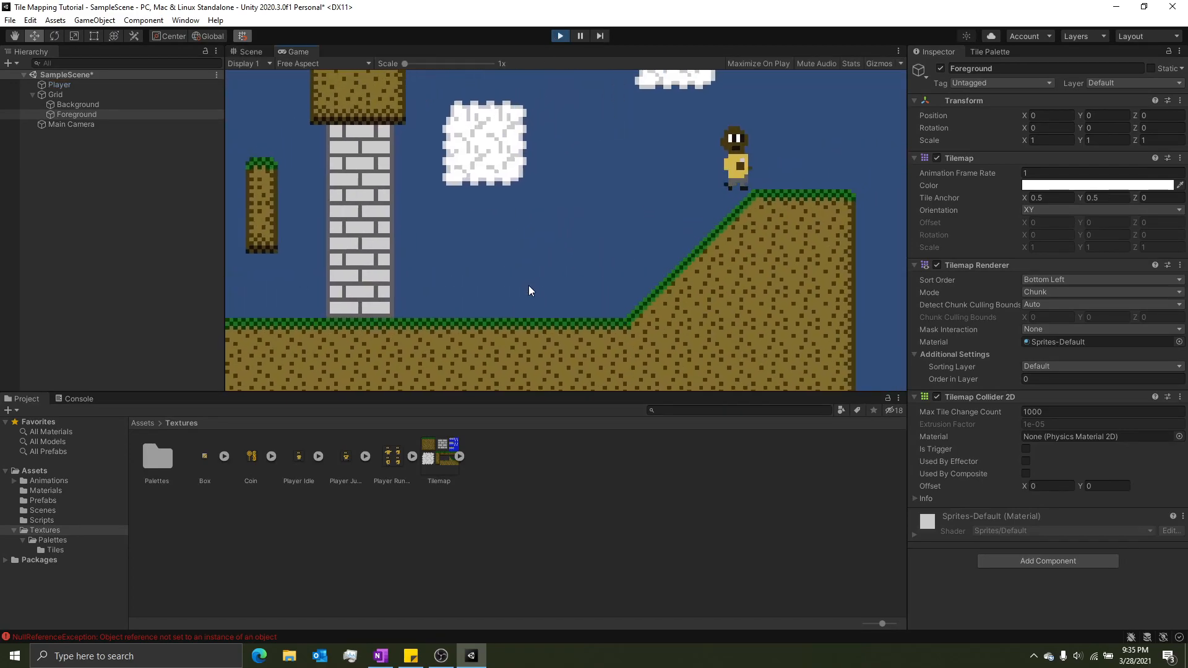
pyautogui.press('Left')
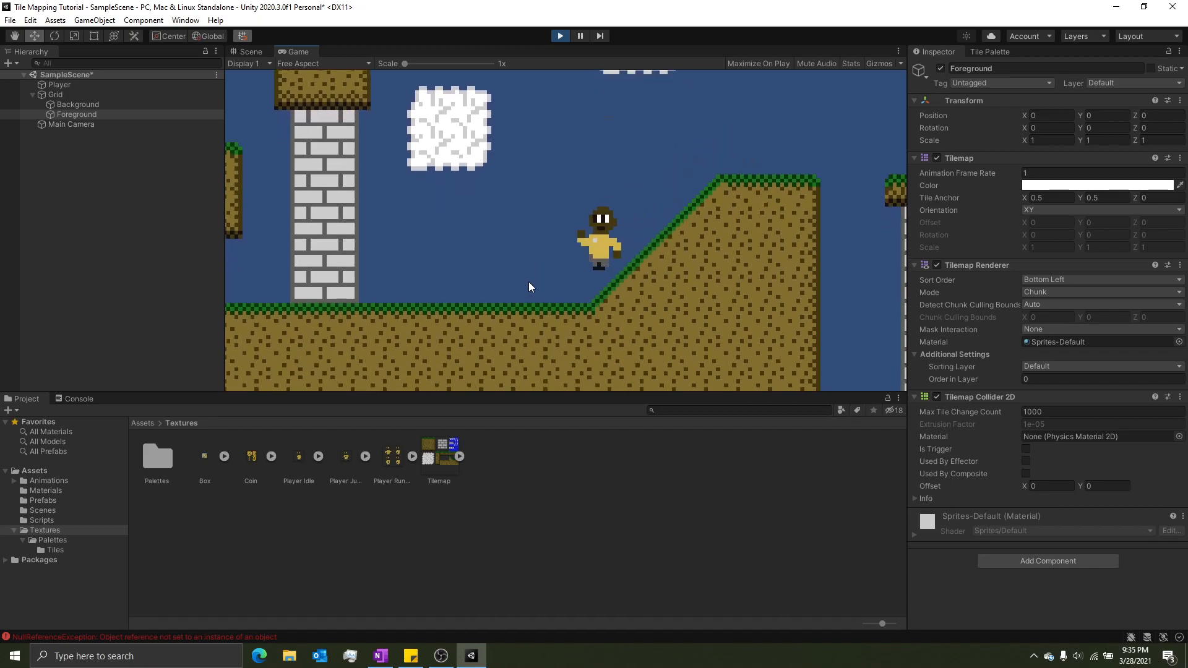
pyautogui.press('Left')
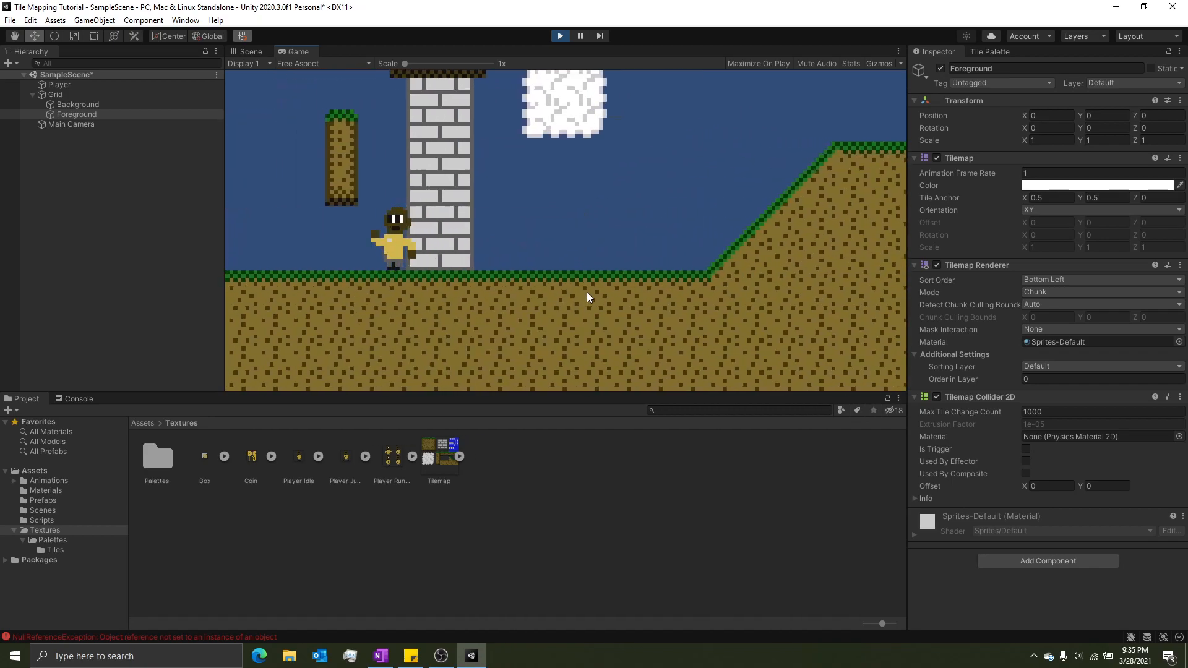
pyautogui.press('Right')
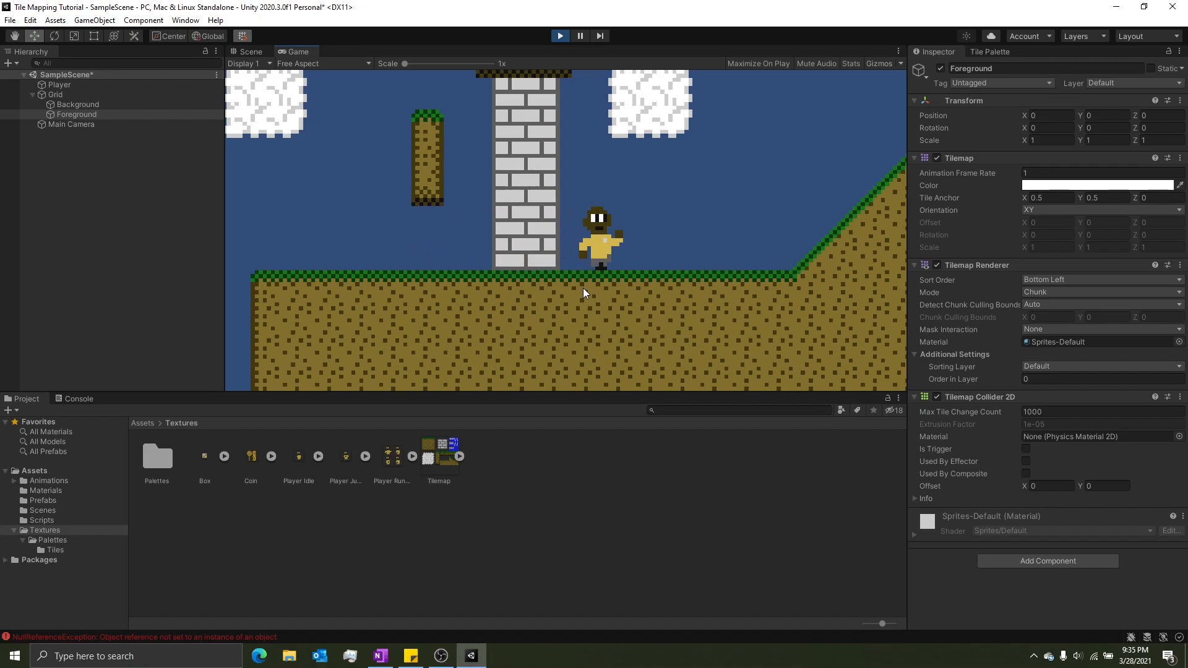
pyautogui.press('Left')
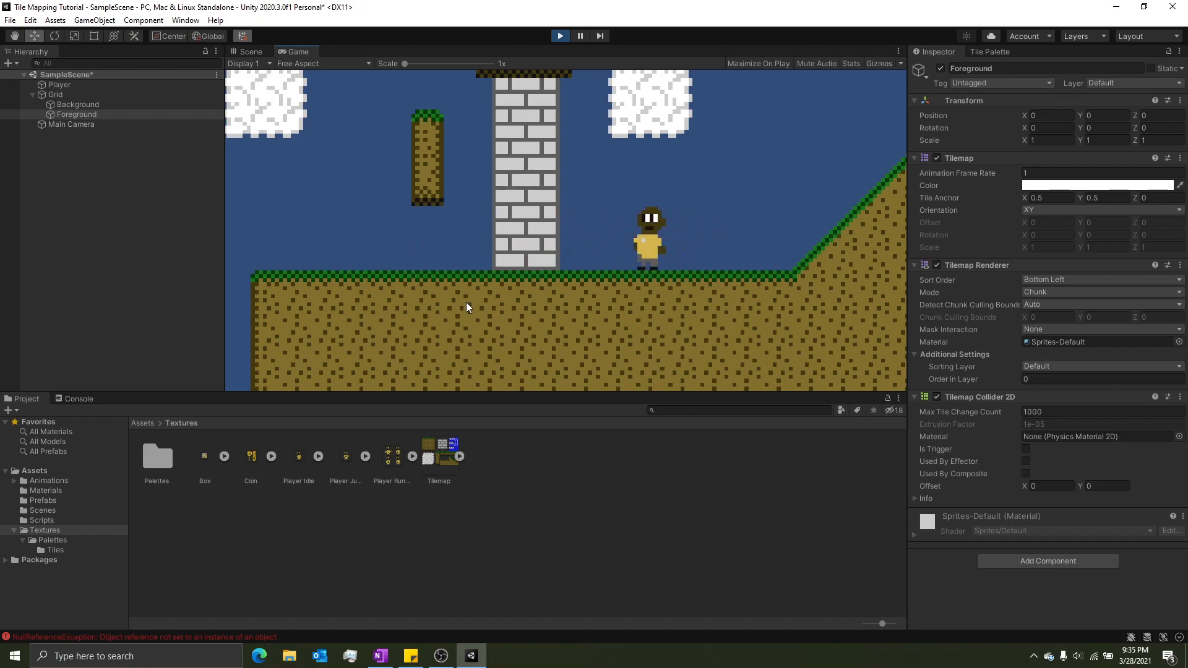
# Run the player up the slope again and back towards the ground's far edge, dismiss the desktop notification, and stop the game
pyautogui.press('Right')
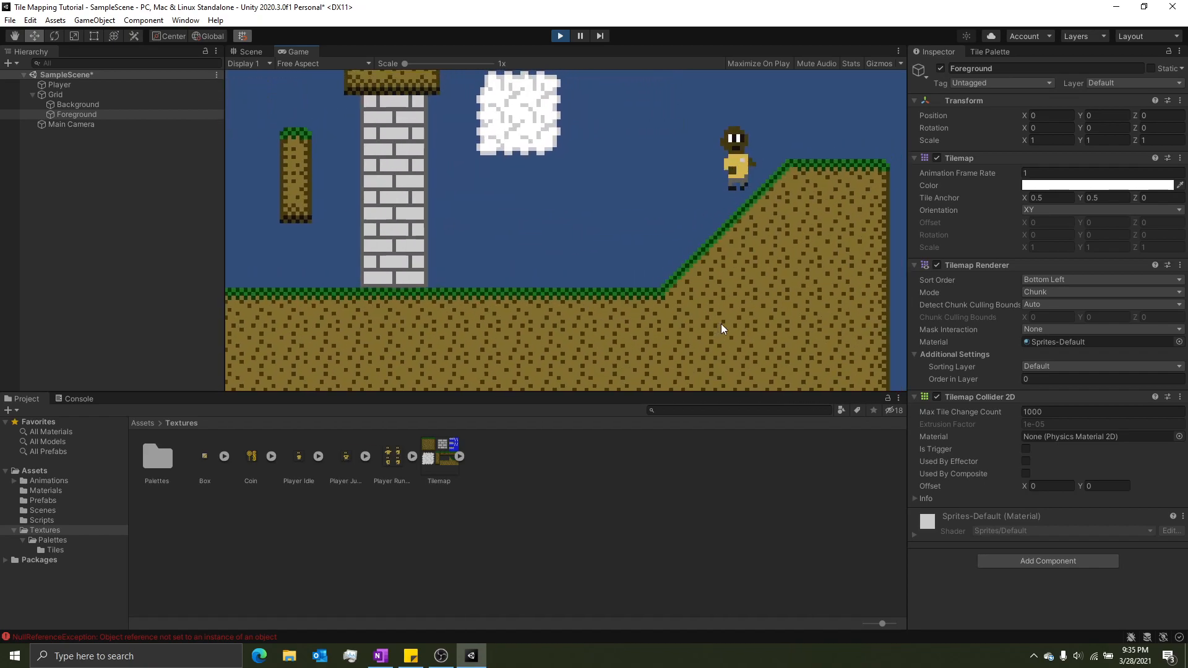
pyautogui.press('Left')
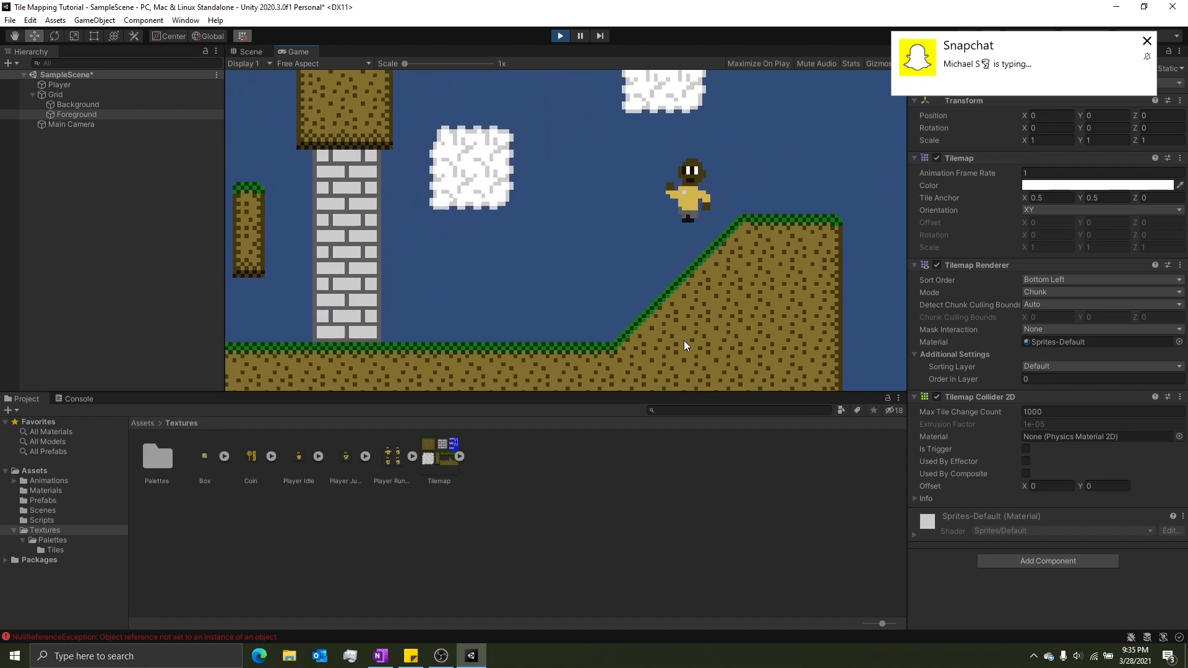
pyautogui.press('Left')
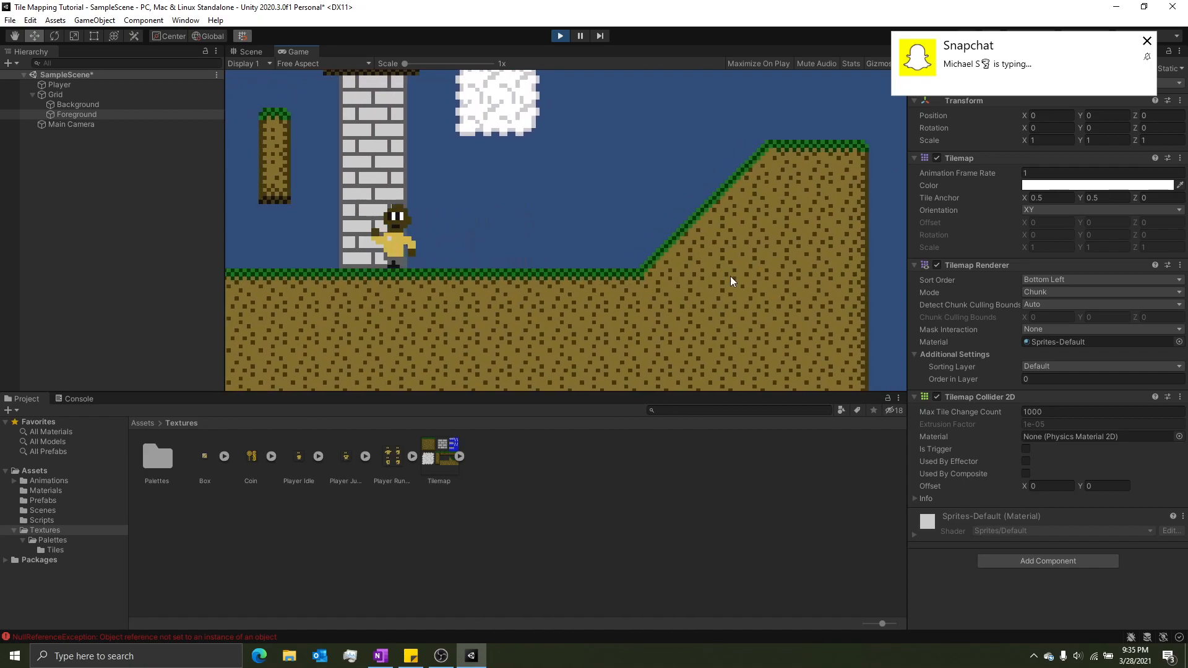
pyautogui.press('Left')
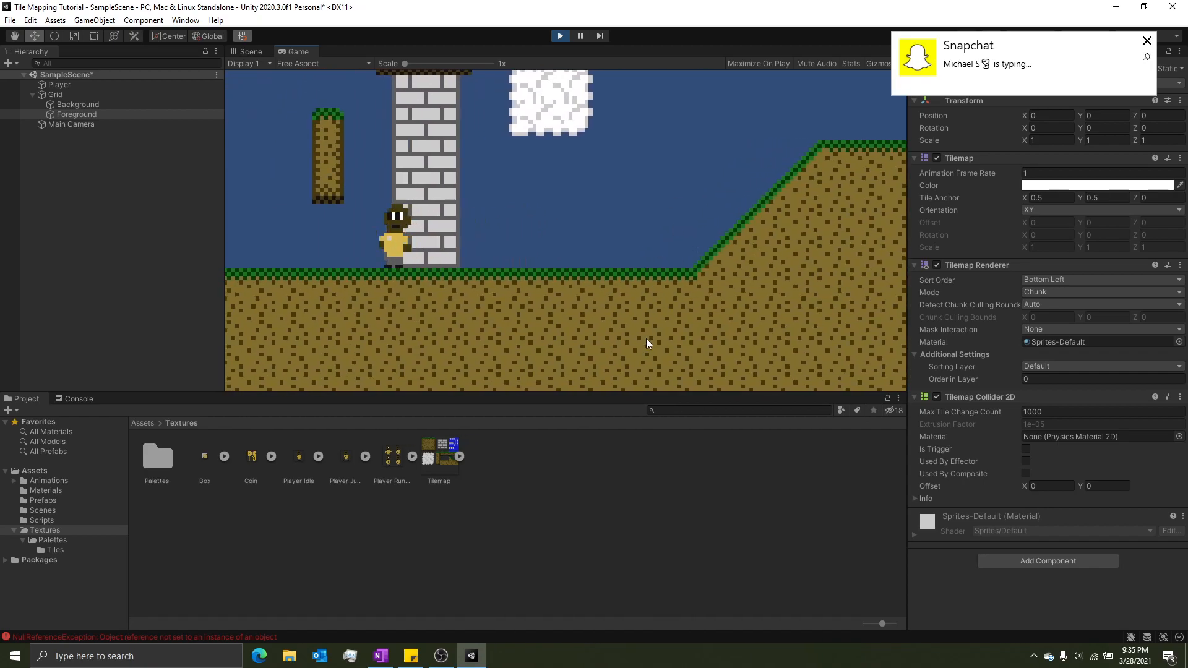
pyautogui.press('Right')
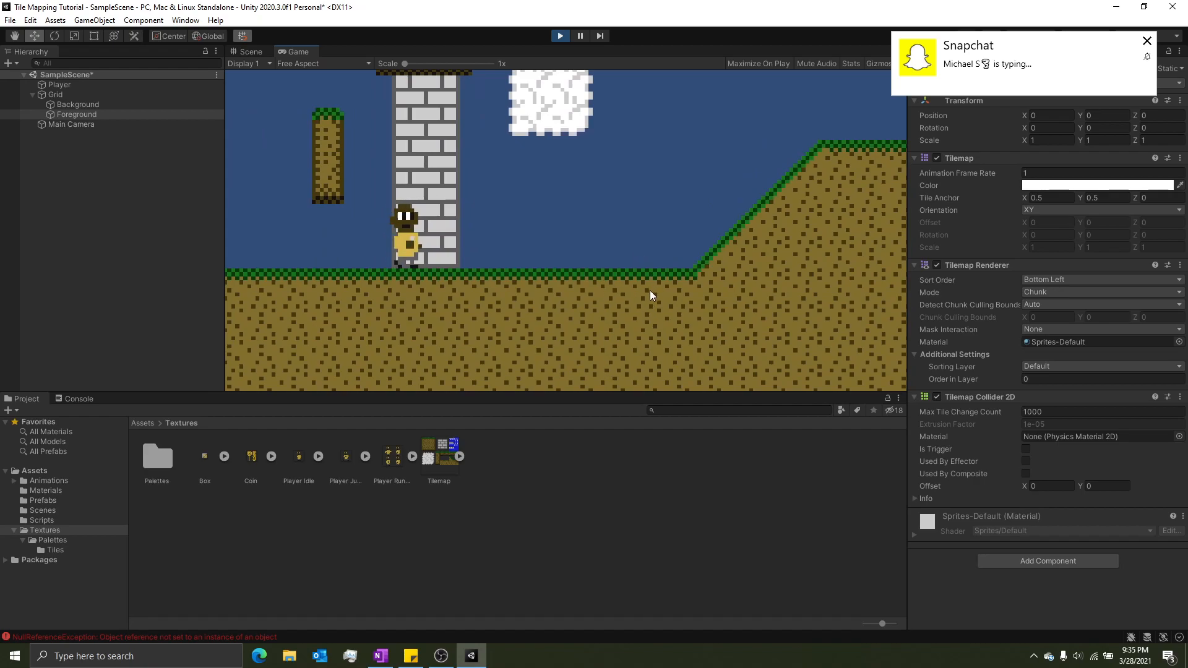
pyautogui.press('Left')
pyautogui.press('Left')
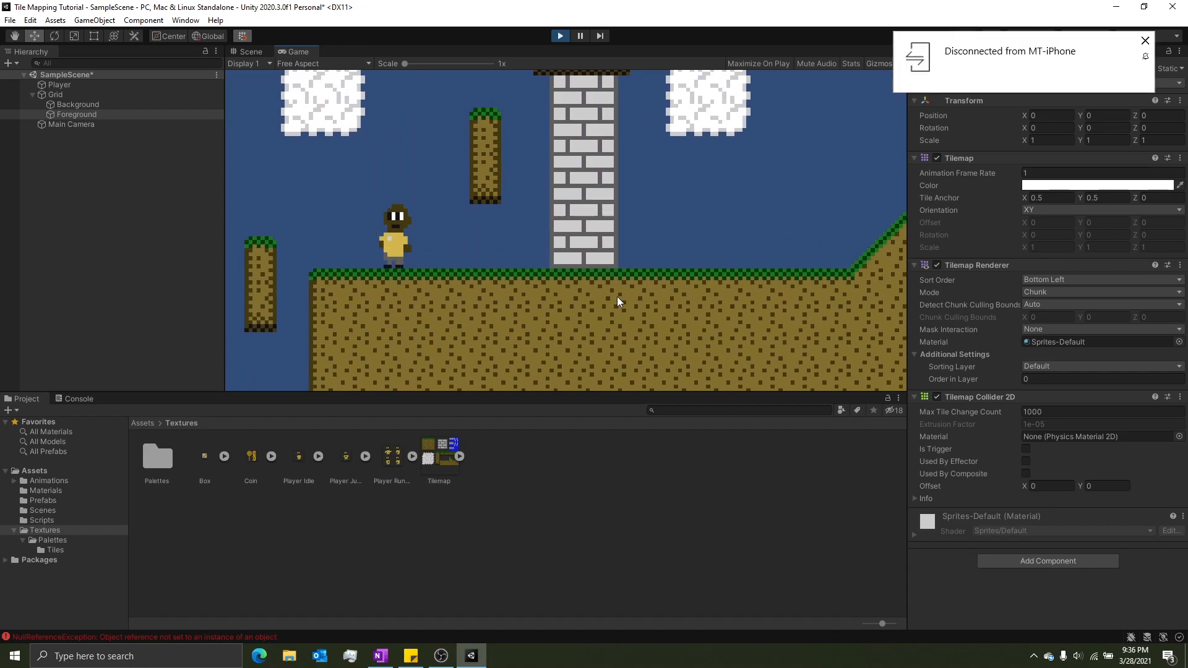
pyautogui.click(1146, 41)
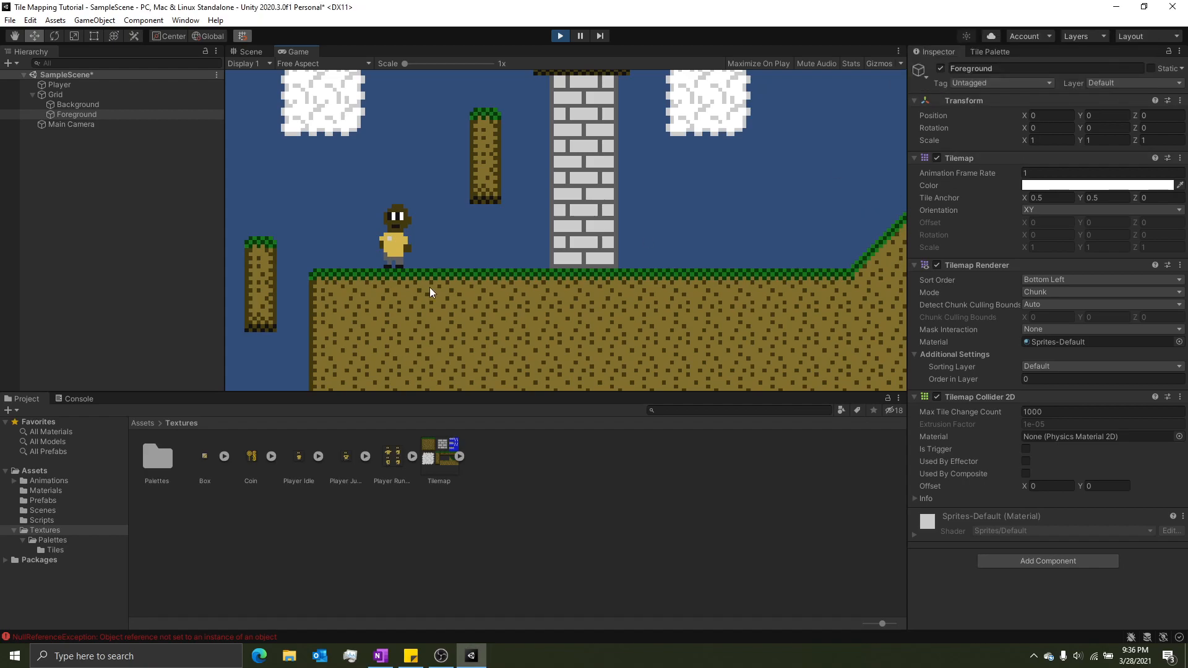
pyautogui.click(557, 37)
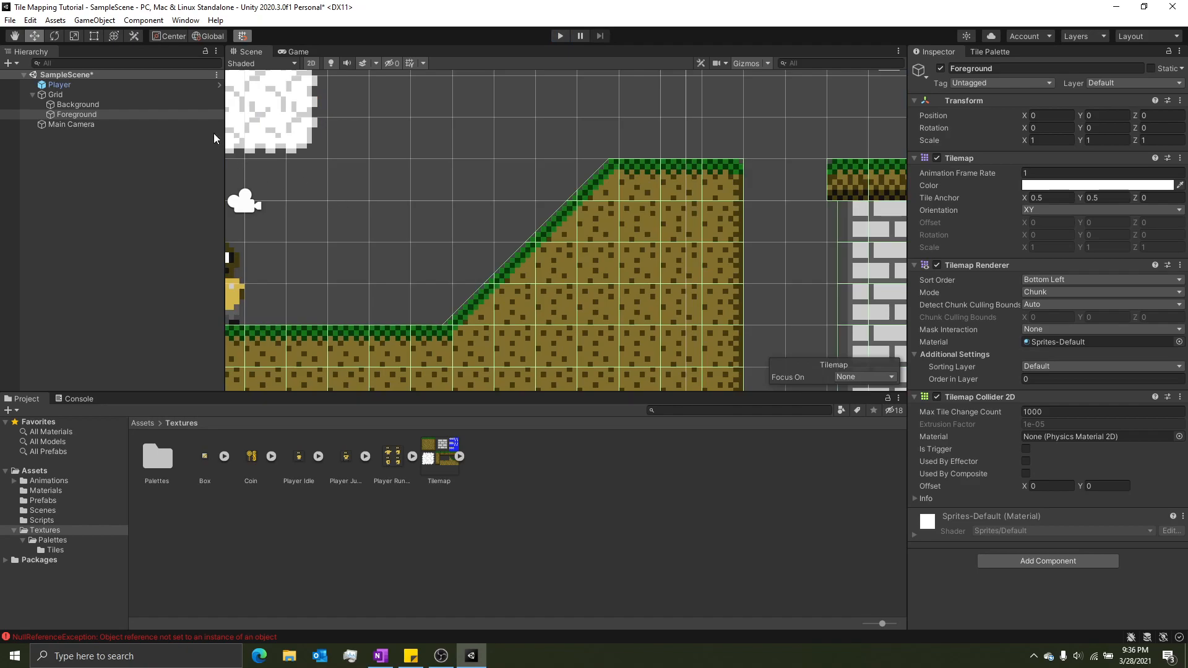
# Set Anti Aliasing to Disabled for the Ultra quality level in the Project Settings, and close the settings window
pyautogui.click(34, 22)
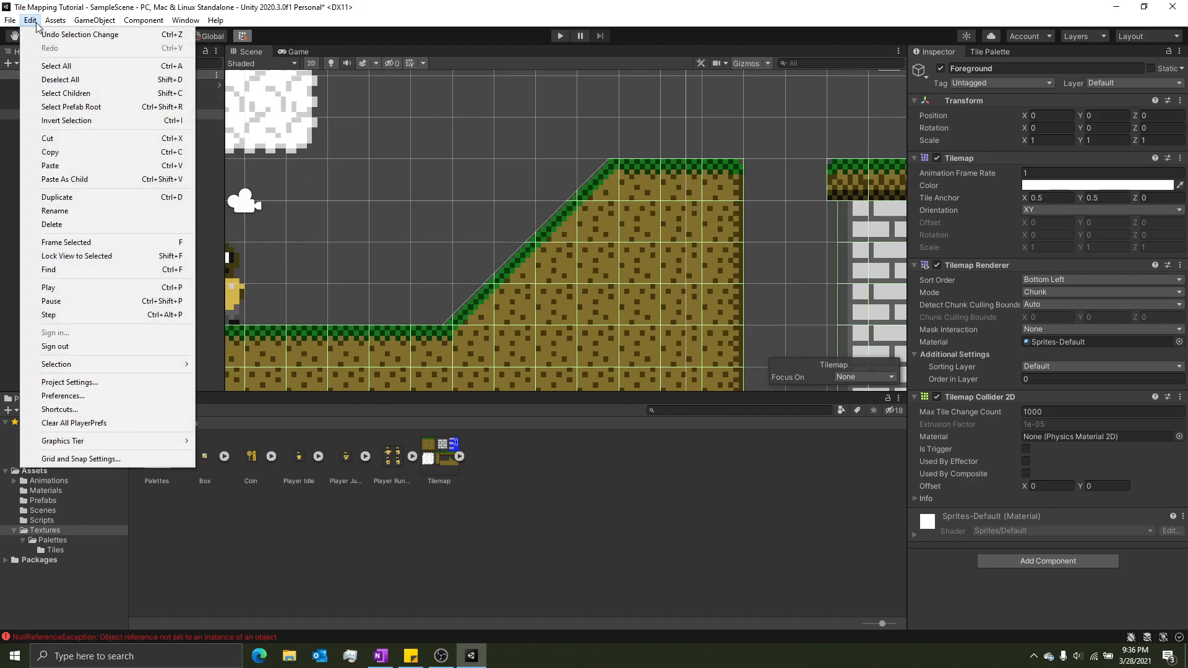
pyautogui.moveTo(15, 22)
pyautogui.click(94, 382)
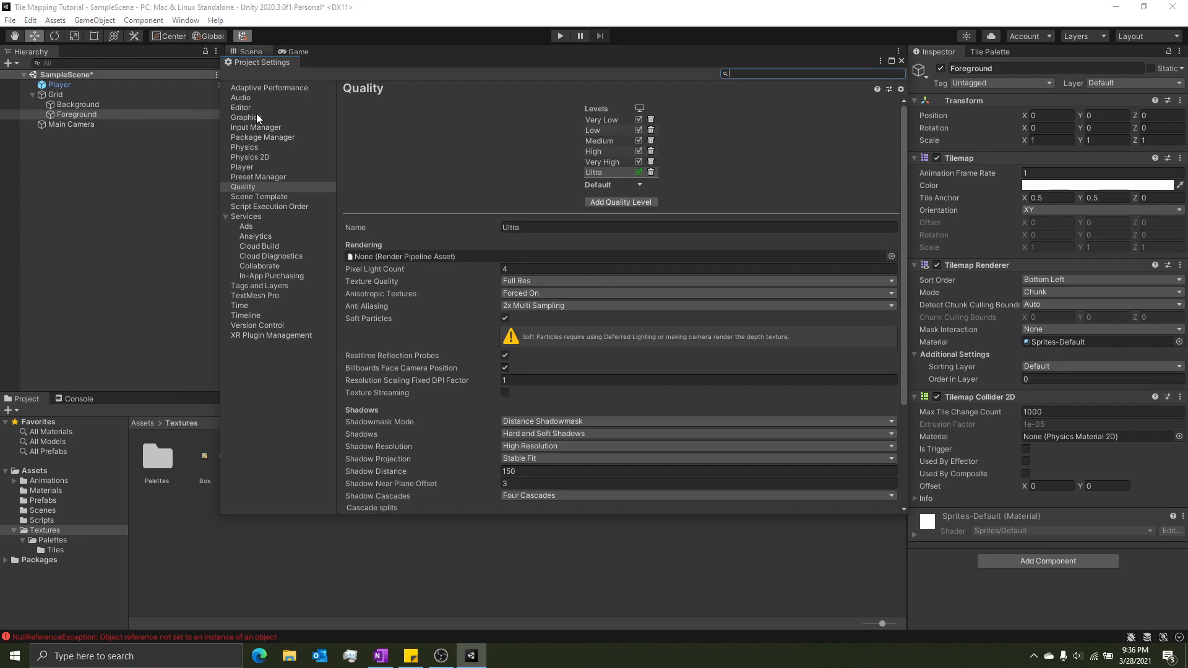
pyautogui.click(255, 188)
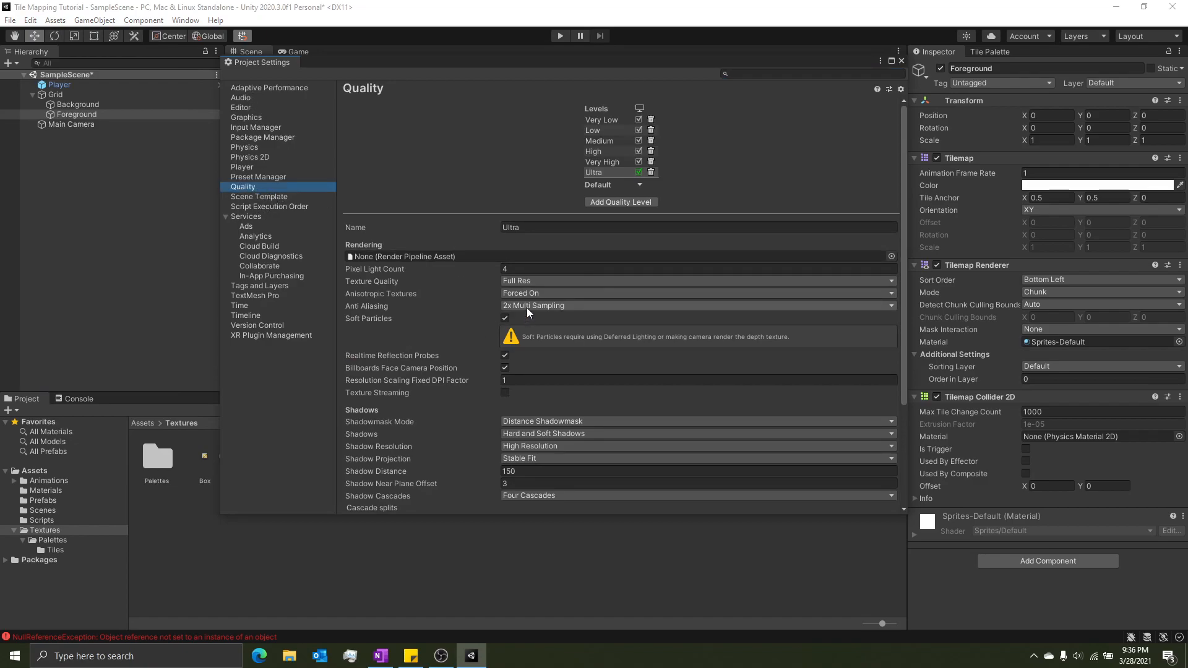
pyautogui.click(361, 307)
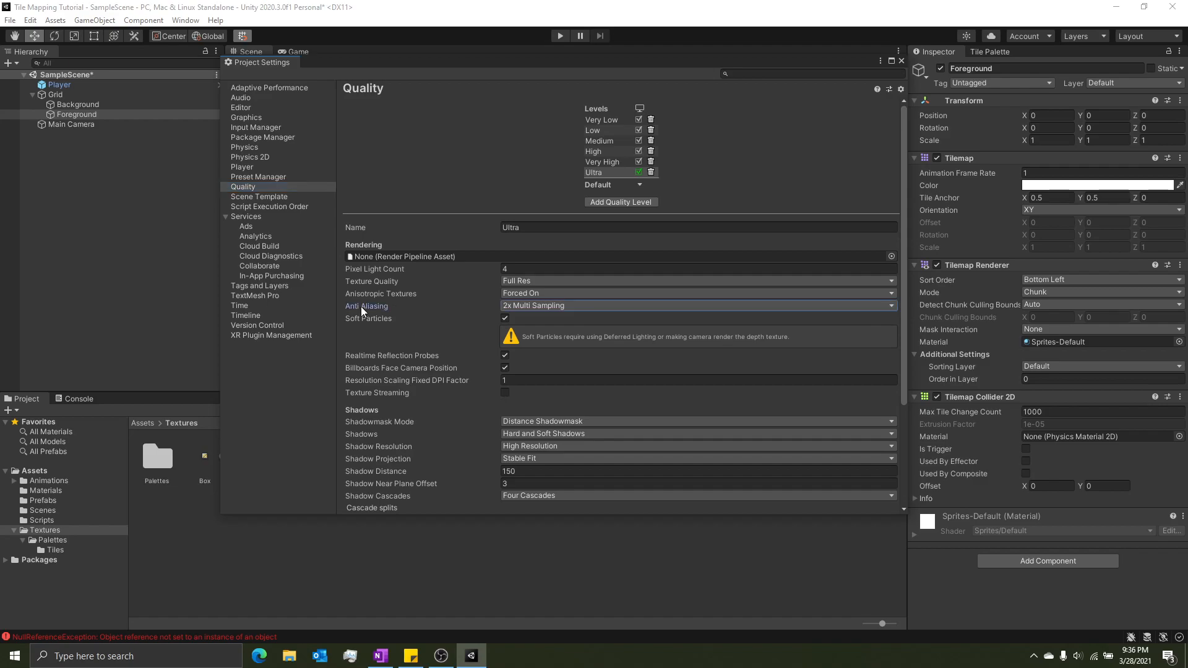
pyautogui.click(519, 305)
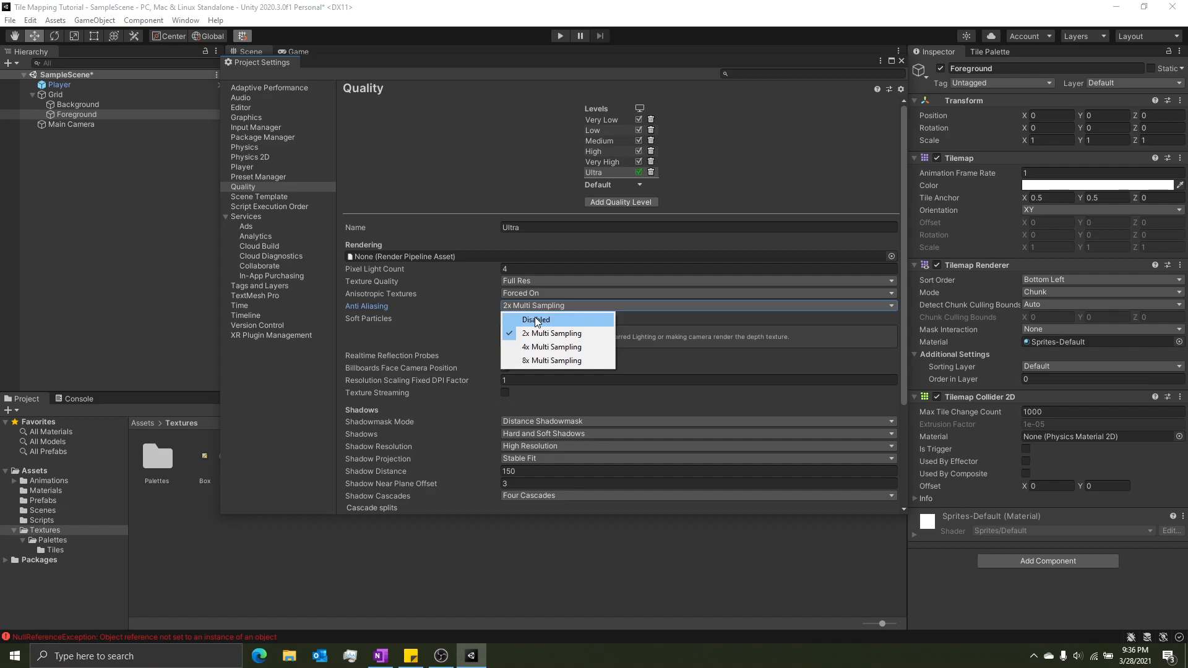
pyautogui.click(536, 320)
pyautogui.click(529, 307)
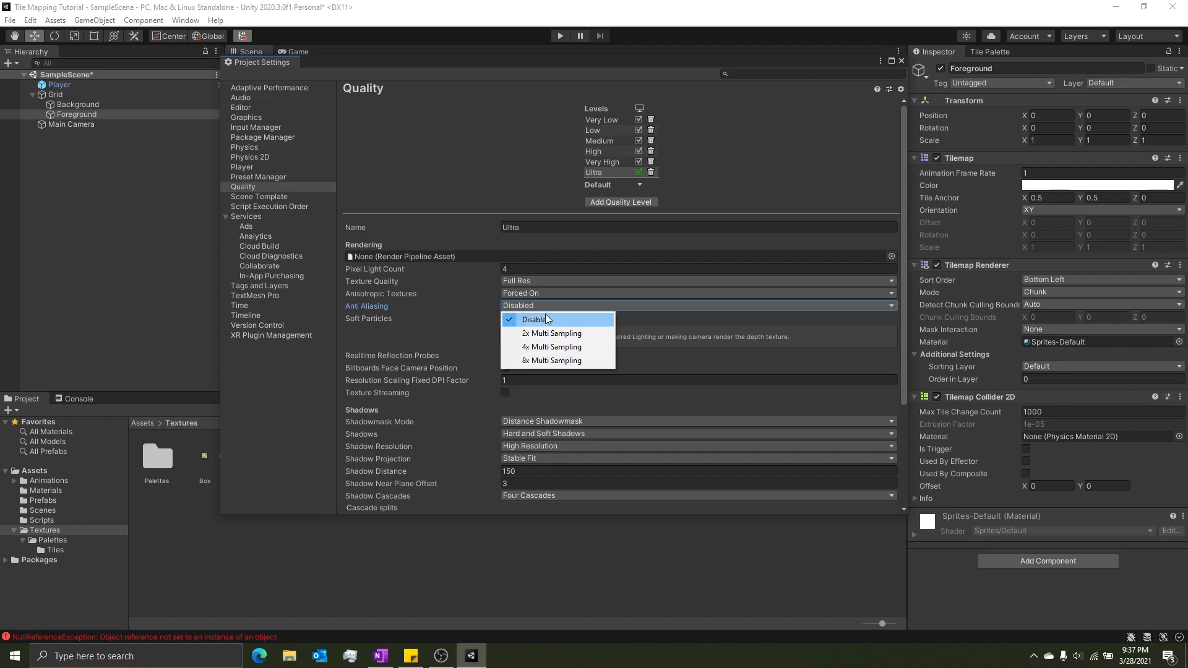
pyautogui.click(534, 319)
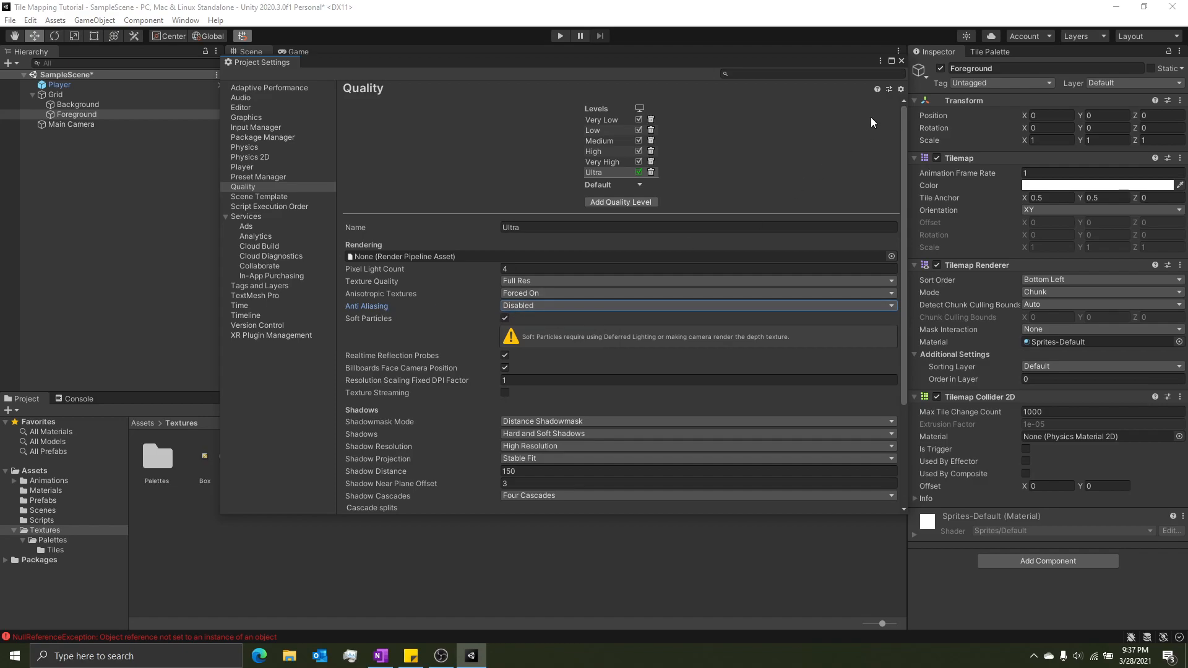
pyautogui.click(901, 60)
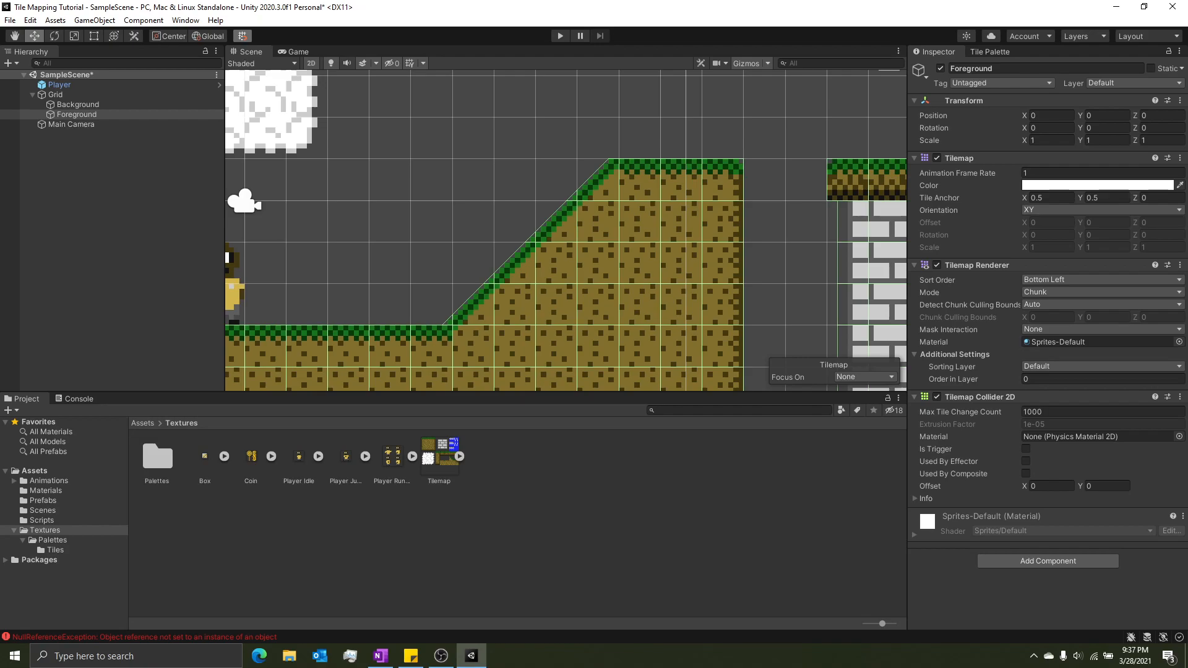
# Place three Coin prefabs in a row just above the ground, between its near edge and the brick column
pyautogui.scroll(-6, 380, 131)
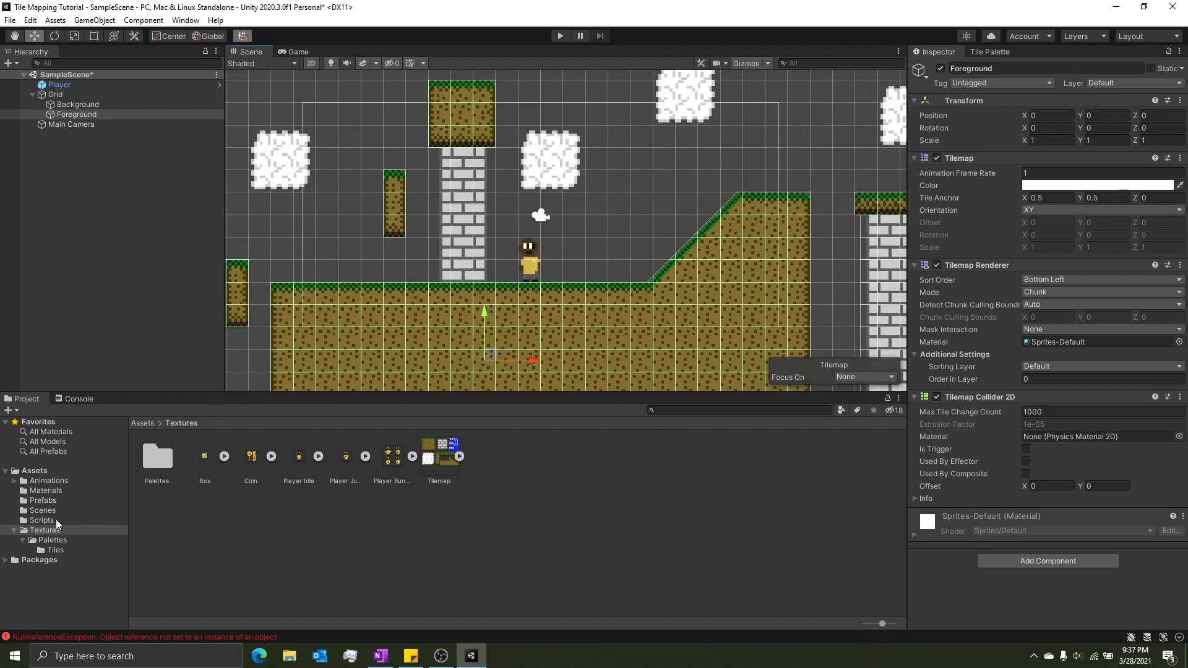
pyautogui.click(47, 500)
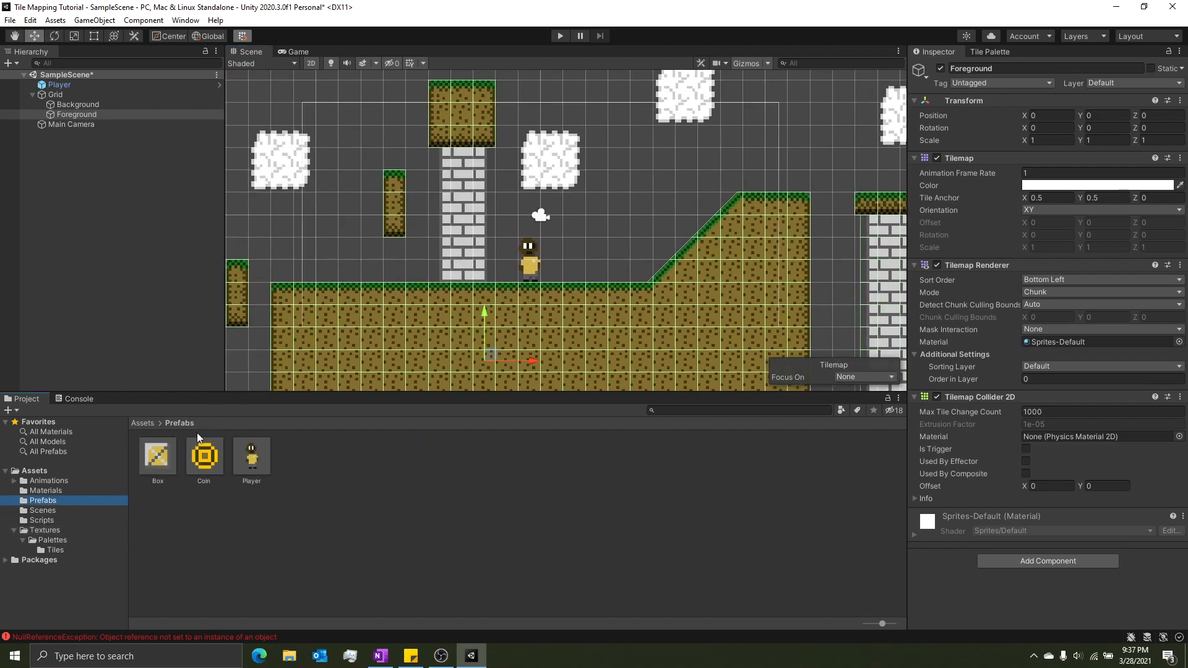
pyautogui.moveTo(346, 245); pyautogui.dragTo(522, 288, button='middle')
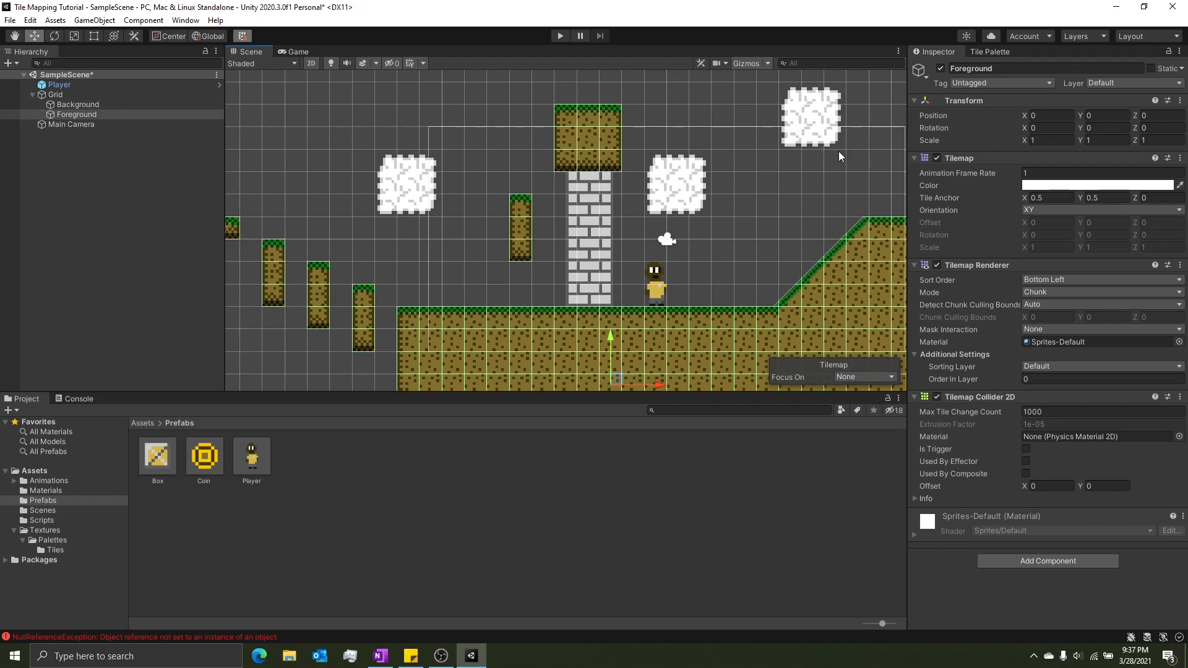
pyautogui.click(985, 51)
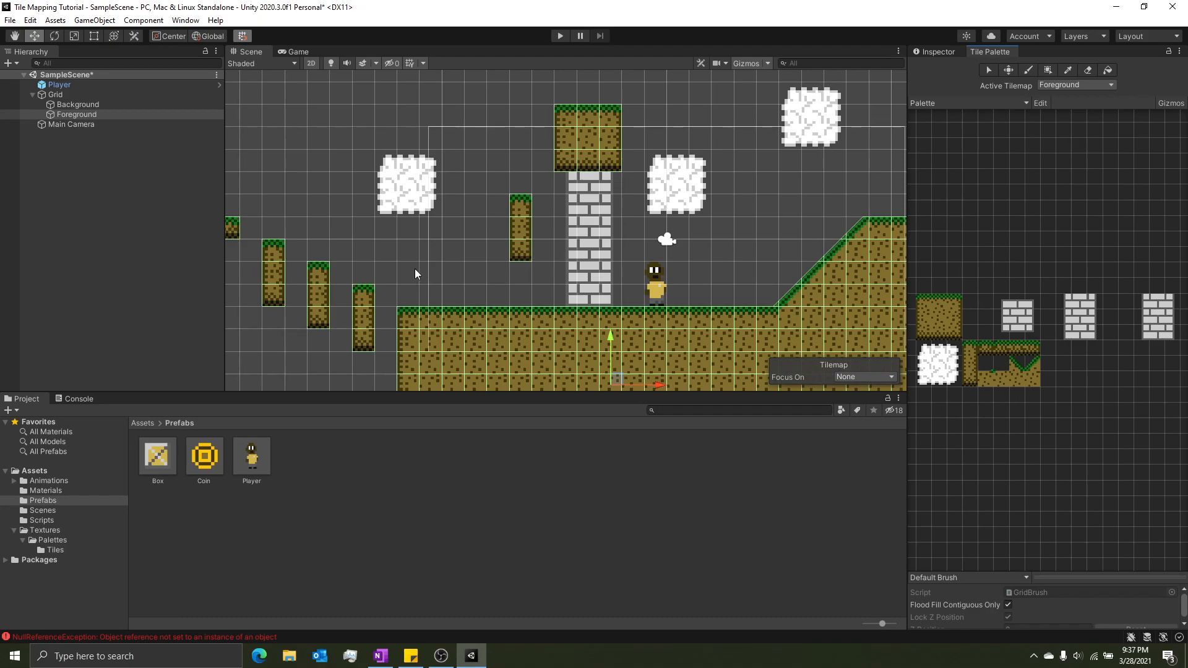
pyautogui.scroll(2, 415, 271)
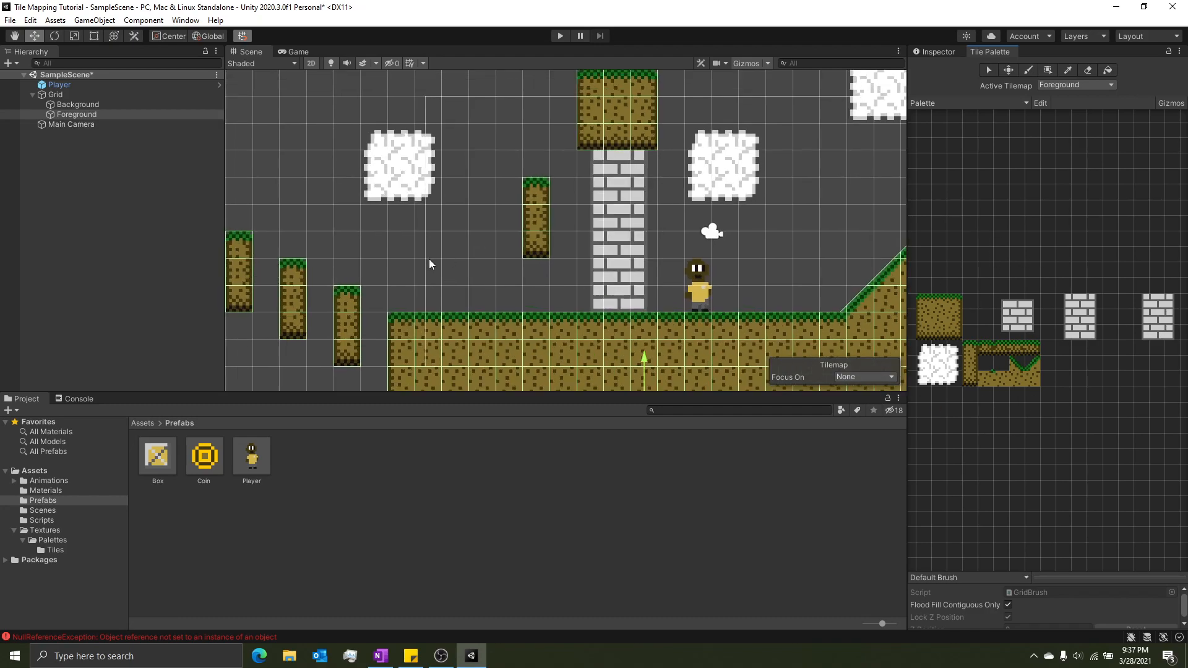
pyautogui.moveTo(204, 463); pyautogui.dragTo(465, 278)
pyautogui.moveTo(211, 459); pyautogui.dragTo(526, 284)
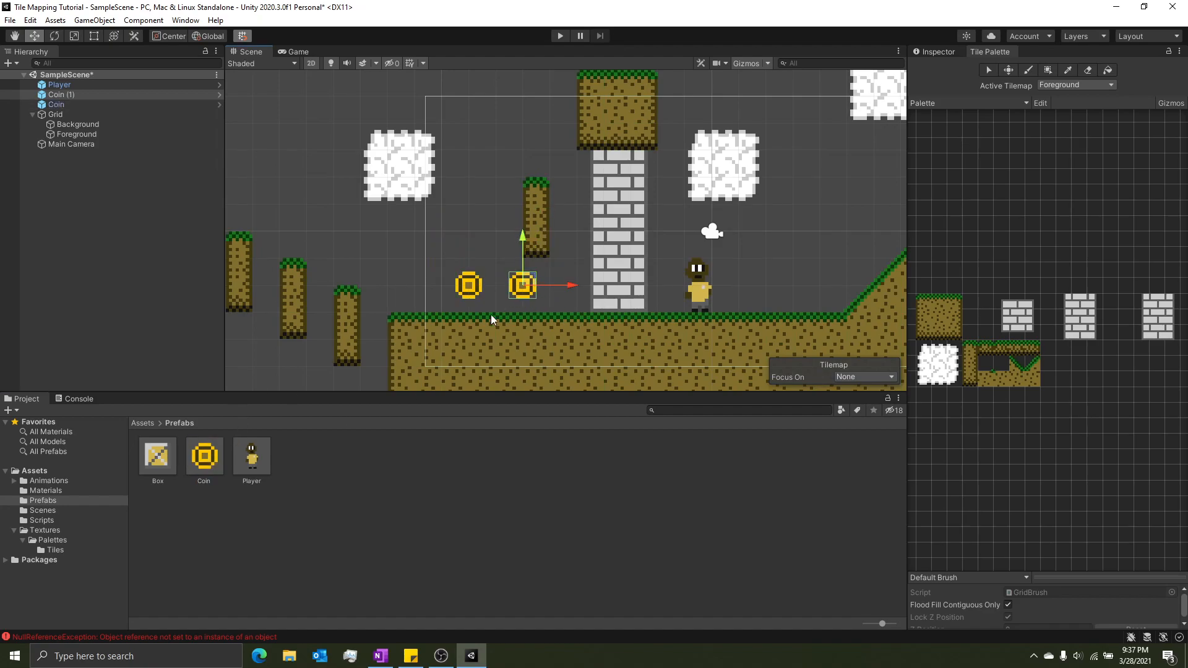
pyautogui.moveTo(205, 458); pyautogui.dragTo(406, 301)
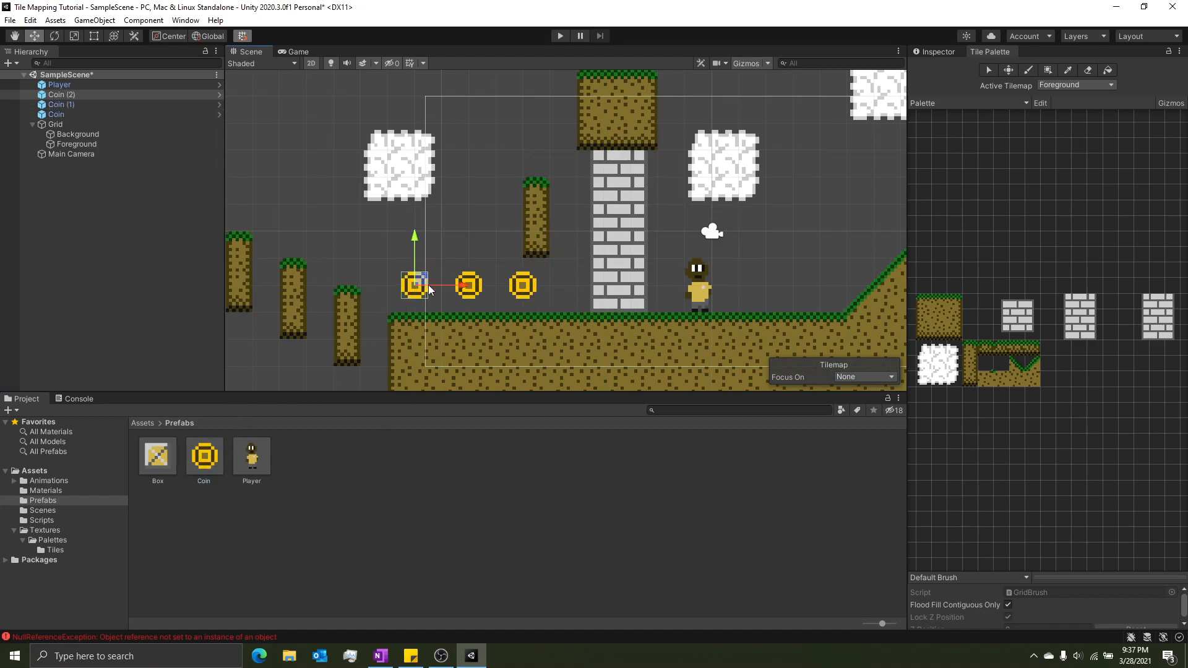
# Place a Coin prefab above the three-tile-wide floating grass platform and shift it slightly toward the platform's middle
pyautogui.moveTo(371, 233); pyautogui.dragTo(541, 291, button='middle')
pyautogui.moveTo(452, 254); pyautogui.dragTo(583, 281, button='middle')
pyautogui.moveTo(453, 223); pyautogui.dragTo(587, 235, button='middle')
pyautogui.moveTo(206, 459); pyautogui.dragTo(368, 242)
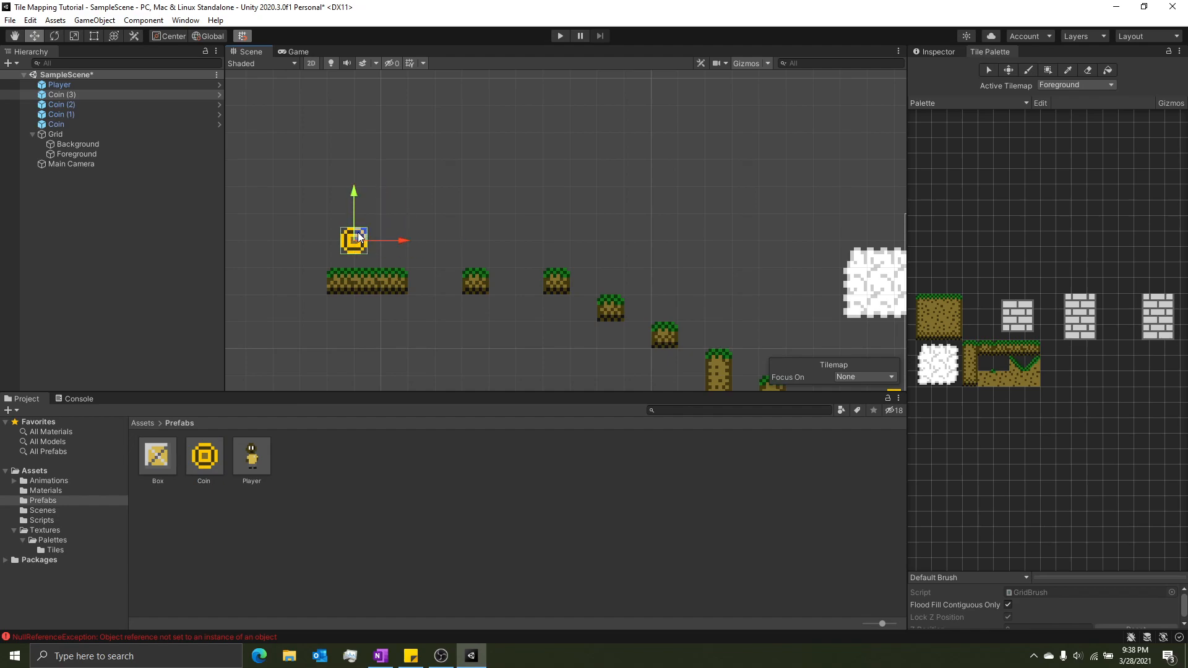
pyautogui.moveTo(400, 239); pyautogui.dragTo(413, 236)
# Place one Coin prefab above each of the three grass-topped brick pillars beyond the slope
pyautogui.moveTo(518, 264); pyautogui.dragTo(347, 133, button='middle')
pyautogui.moveTo(654, 245); pyautogui.dragTo(235, 236, button='middle')
pyautogui.moveTo(642, 217); pyautogui.dragTo(388, 244, button='middle')
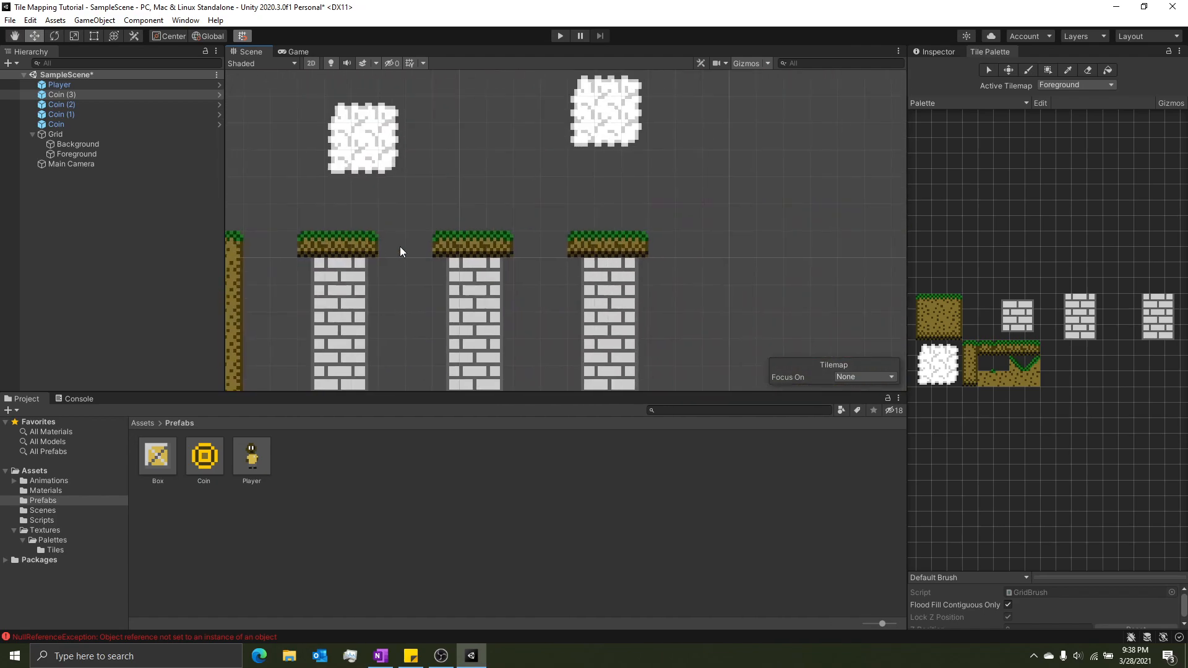
pyautogui.moveTo(204, 456); pyautogui.dragTo(358, 203)
pyautogui.moveTo(214, 464); pyautogui.dragTo(496, 203)
pyautogui.moveTo(213, 451); pyautogui.dragTo(618, 196)
# Place a Box prefab on the ground between the player and the slope, and collapse the Grid object's children
pyautogui.moveTo(310, 322); pyautogui.dragTo(583, 298, button='middle')
pyautogui.moveTo(289, 381); pyautogui.dragTo(518, 358, button='middle')
pyautogui.moveTo(175, 462); pyautogui.dragTo(488, 271)
pyautogui.click(477, 276)
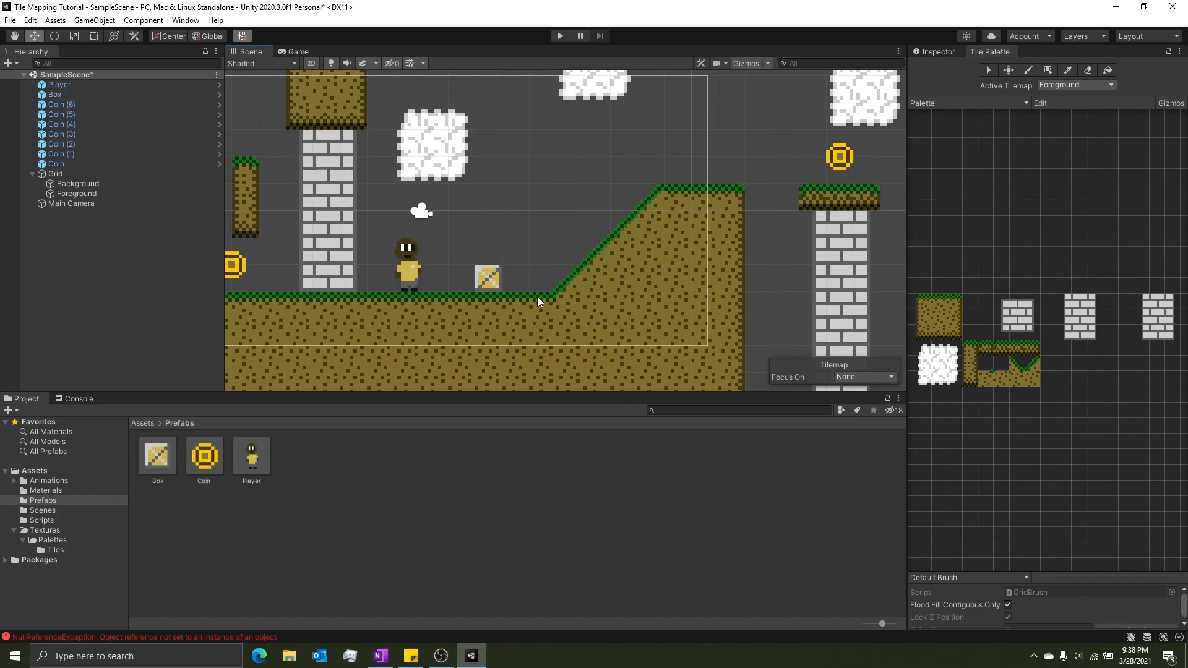
pyautogui.click(33, 174)
# Open the Coin prefab, review its collider, collision script and animator components, and return to the scene
pyautogui.moveTo(302, 186); pyautogui.dragTo(548, 202, button='middle')
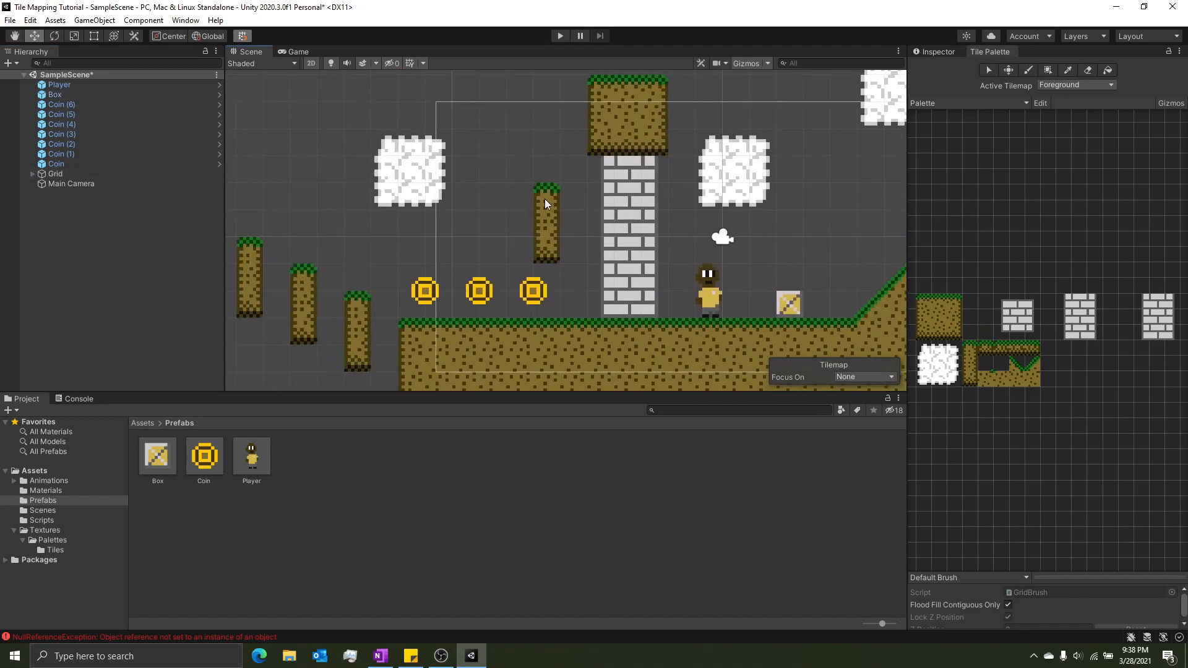
pyautogui.doubleClick(210, 455)
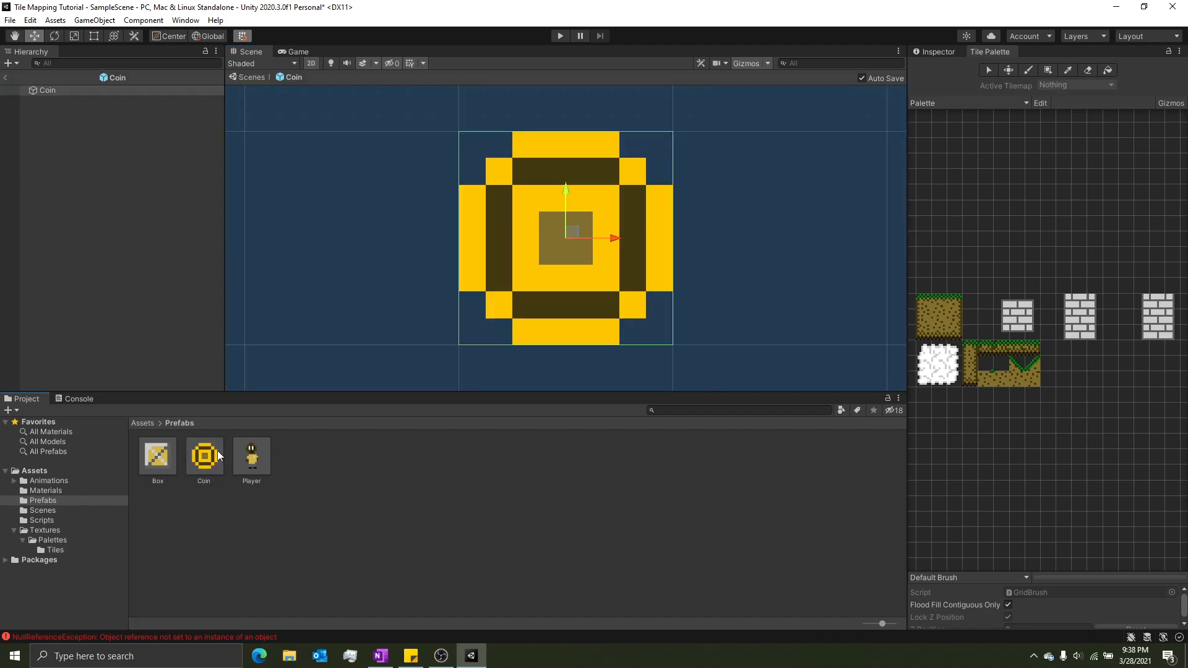
pyautogui.click(962, 50)
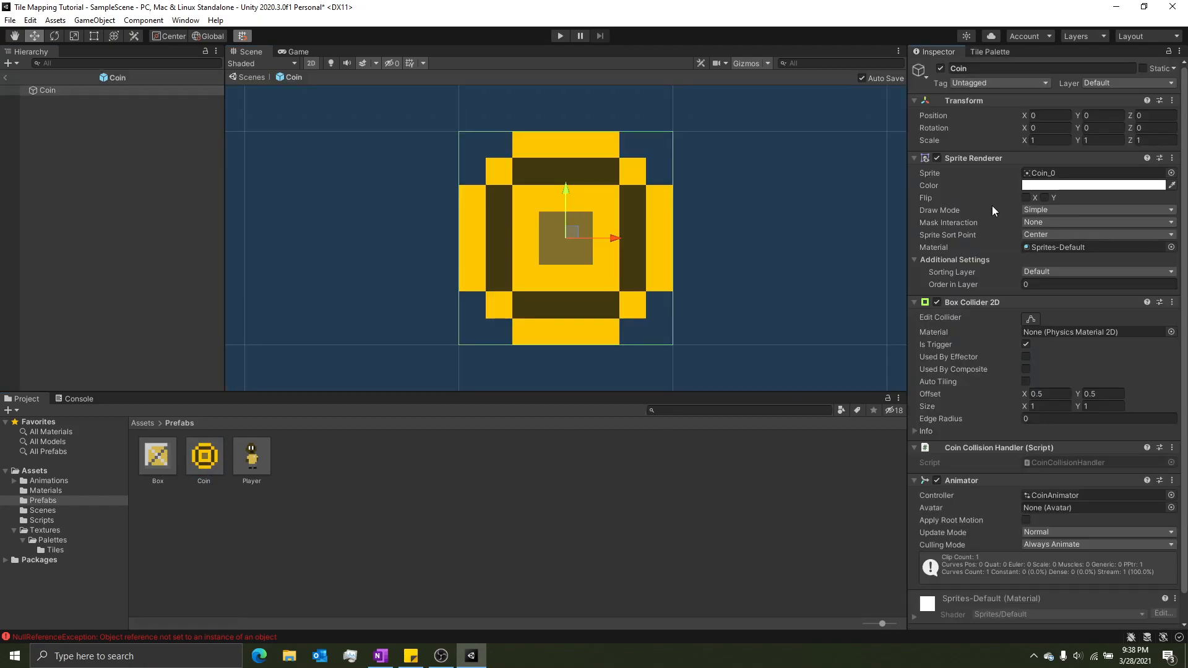
pyautogui.scroll(-1, 982, 448)
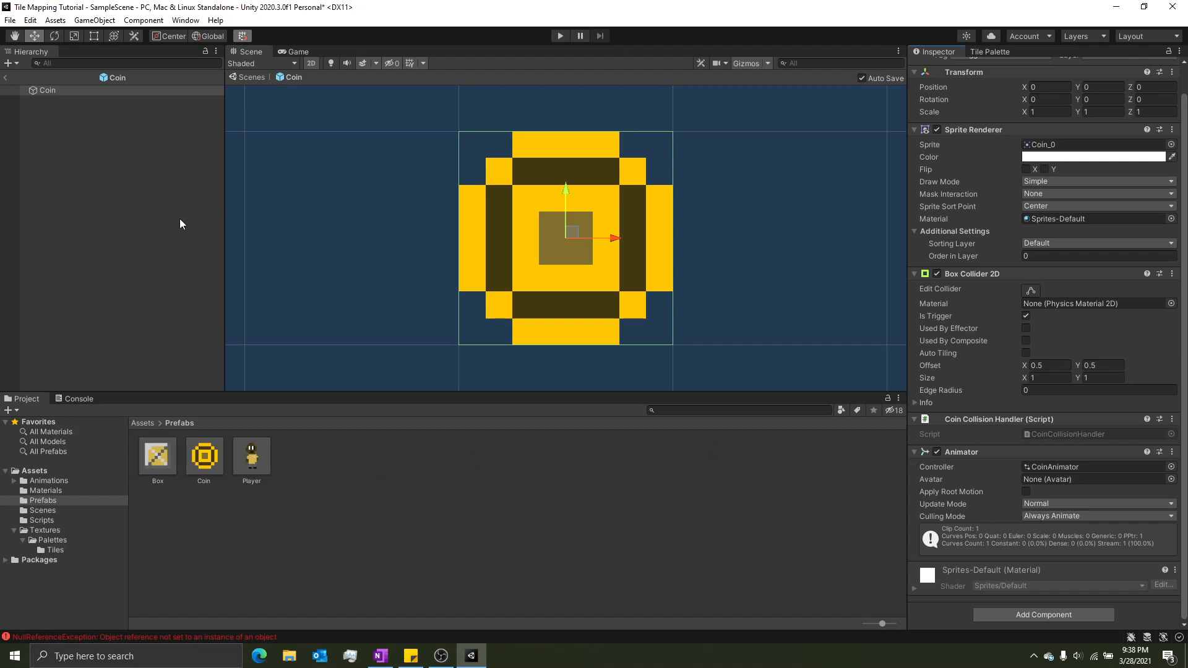
pyautogui.click(5, 77)
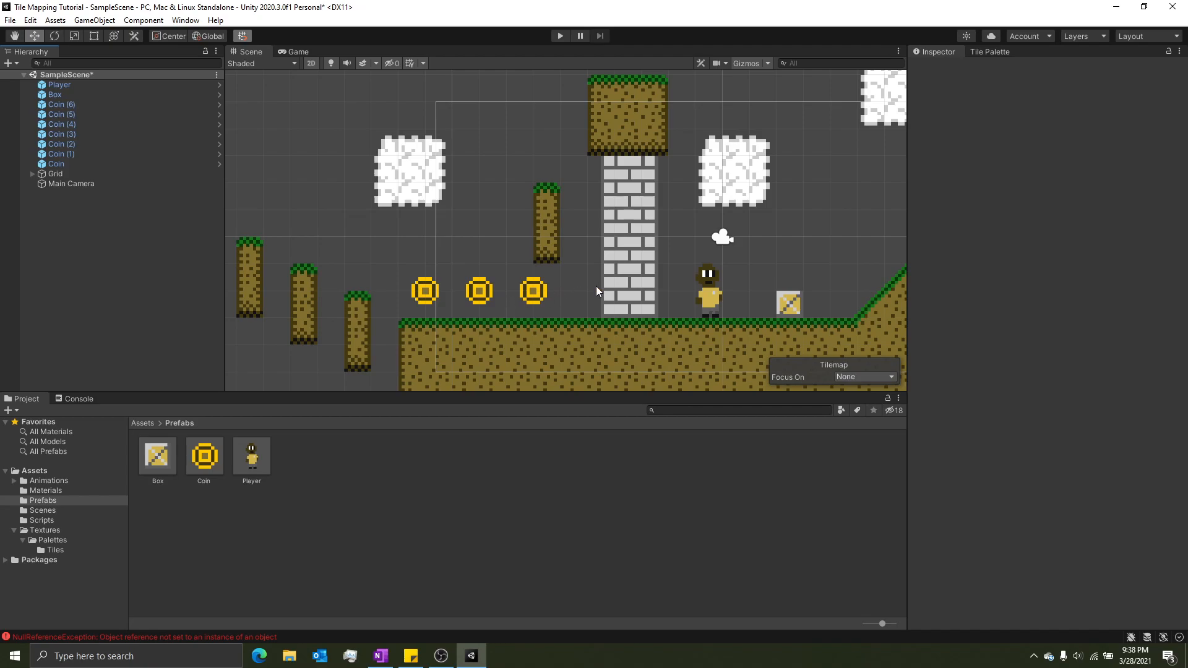
# Save SampleScene with the placed coins and box
pyautogui.moveTo(597, 286); pyautogui.dragTo(535, 266, button='middle')
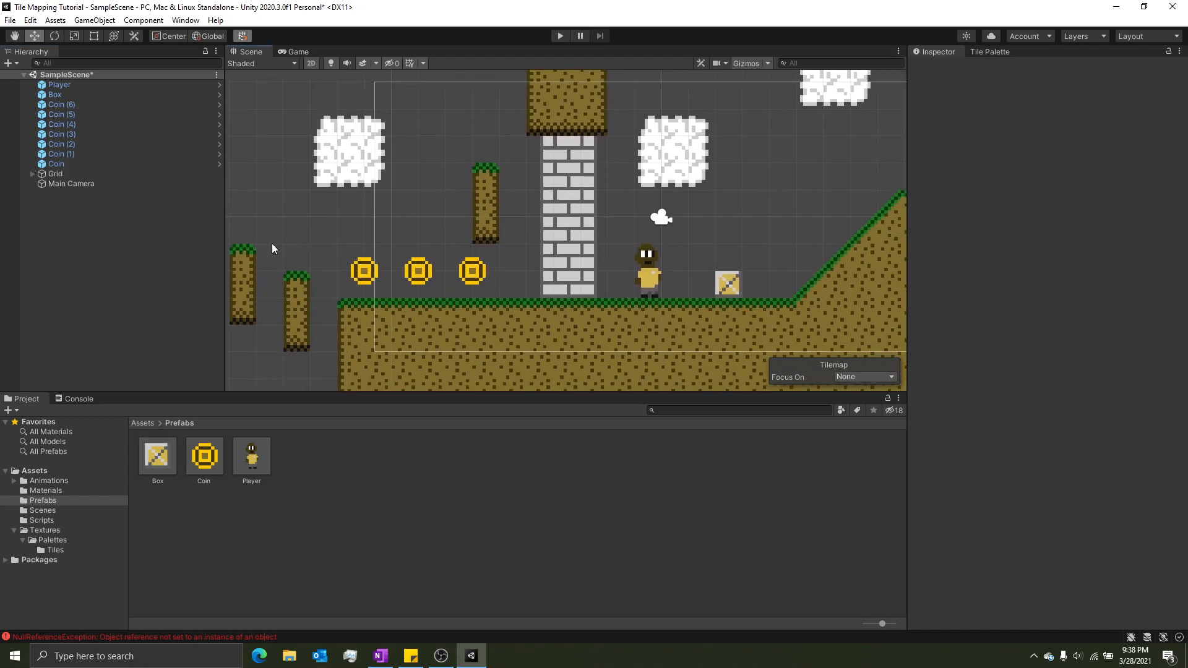
pyautogui.click(10, 19)
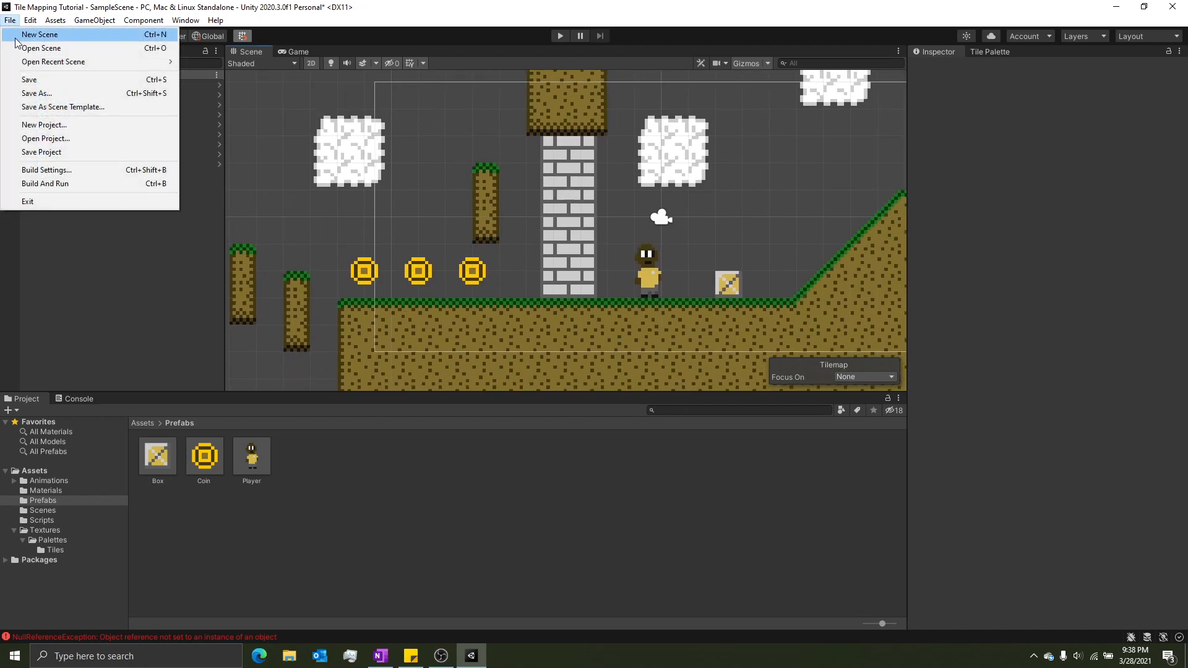
pyautogui.click(25, 79)
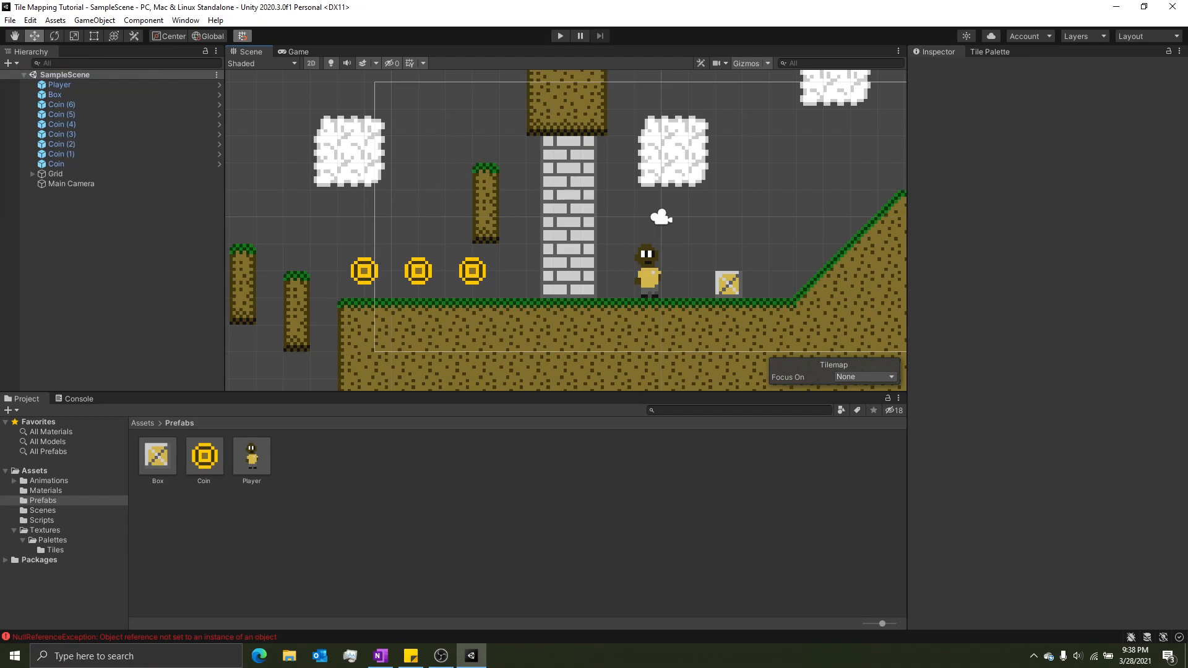
# Look over the whole level, from the brick pillars with coins back across the slope and ground to the floating platforms
pyautogui.moveTo(680, 227); pyautogui.dragTo(460, 244, button='middle')
pyautogui.moveTo(736, 138); pyautogui.dragTo(472, 151, button='middle')
pyautogui.moveTo(604, 166); pyautogui.dragTo(386, 163, button='middle')
pyautogui.moveTo(663, 208); pyautogui.dragTo(527, 214, button='middle')
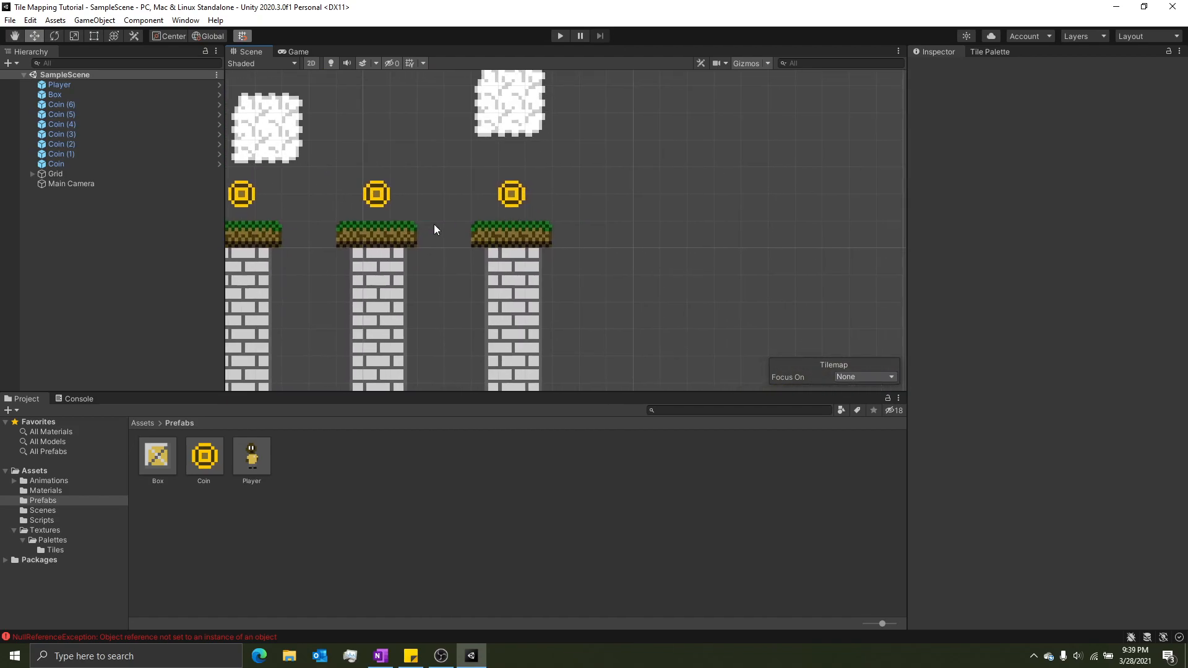
pyautogui.moveTo(438, 295); pyautogui.dragTo(804, 254, button='middle')
pyautogui.moveTo(491, 280); pyautogui.dragTo(839, 238, button='middle')
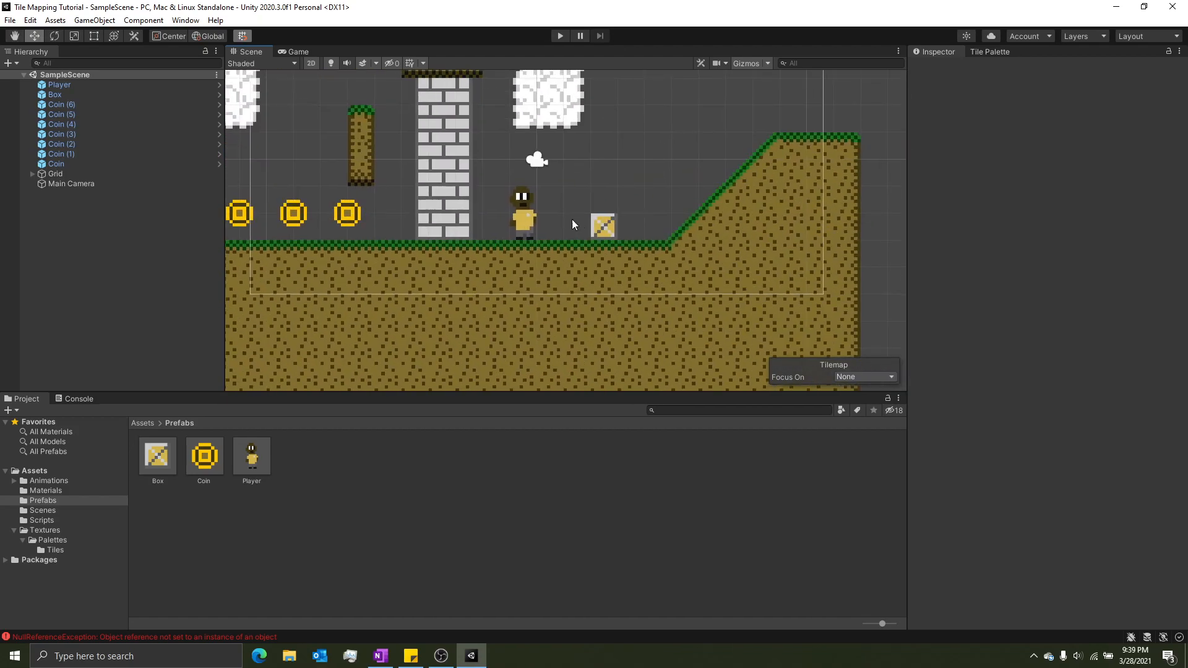
pyautogui.moveTo(549, 206); pyautogui.dragTo(675, 226, button='middle')
pyautogui.scroll(-5, 674, 227)
pyautogui.moveTo(501, 192); pyautogui.dragTo(531, 219, button='middle')
pyautogui.scroll(-6, 535, 225)
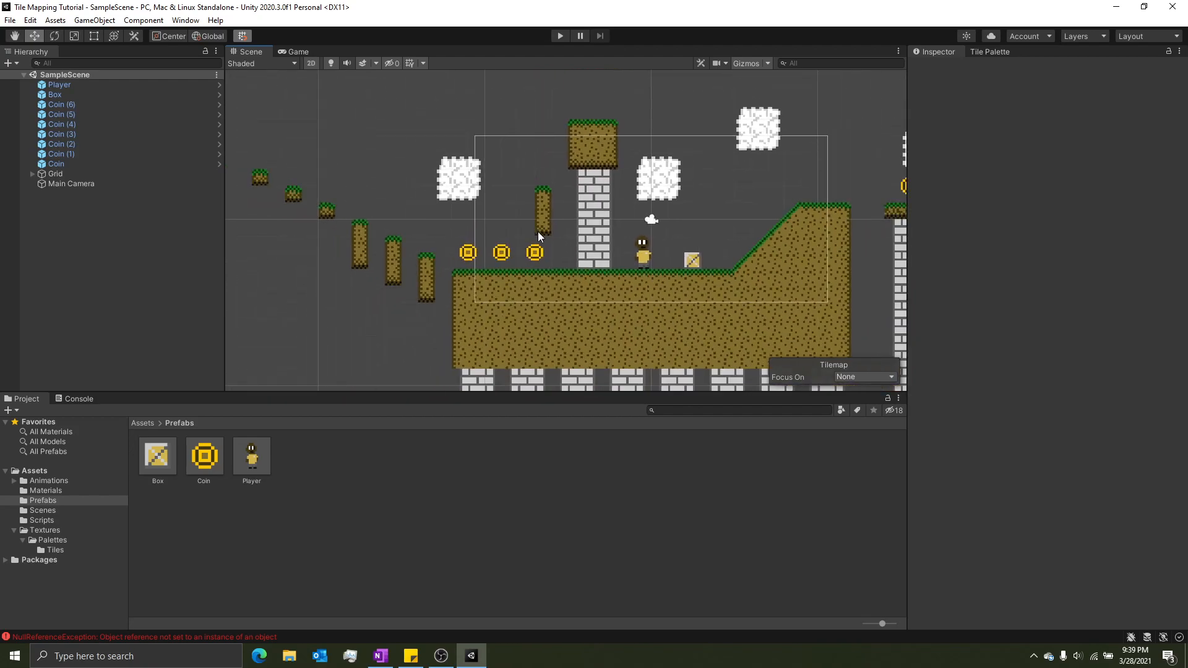
pyautogui.moveTo(580, 251); pyautogui.dragTo(497, 240, button='middle')
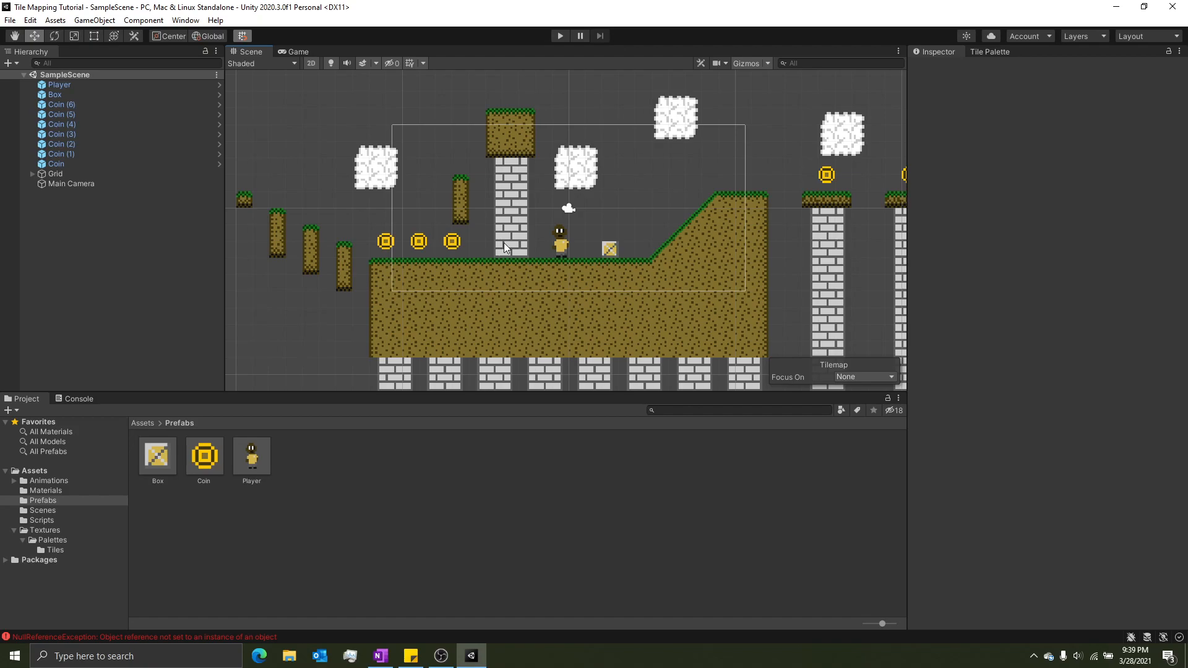
pyautogui.scroll(4, 442, 243)
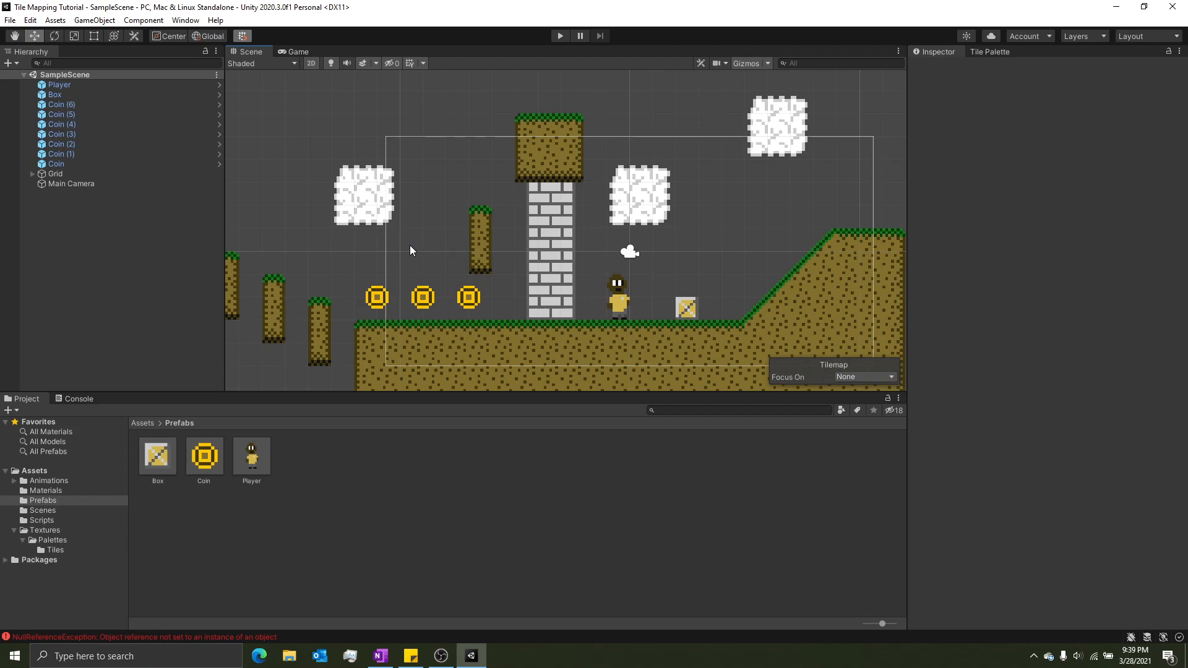
pyautogui.moveTo(410, 245); pyautogui.dragTo(482, 226, button='middle')
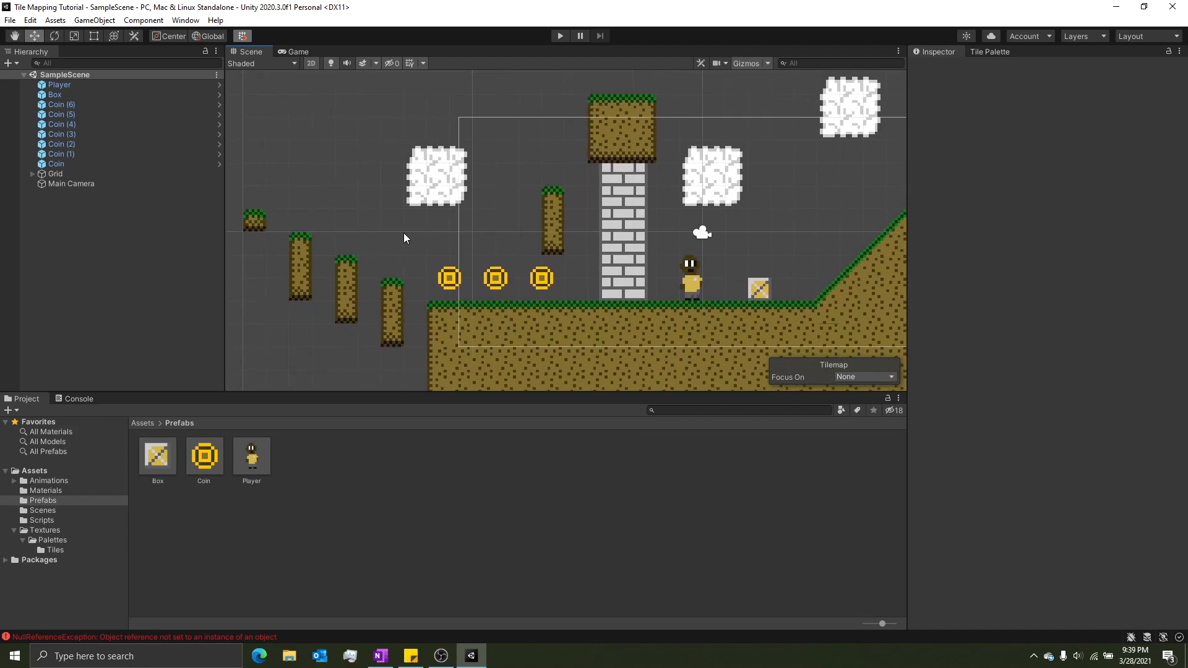
pyautogui.moveTo(403, 232); pyautogui.dragTo(525, 239, button='middle')
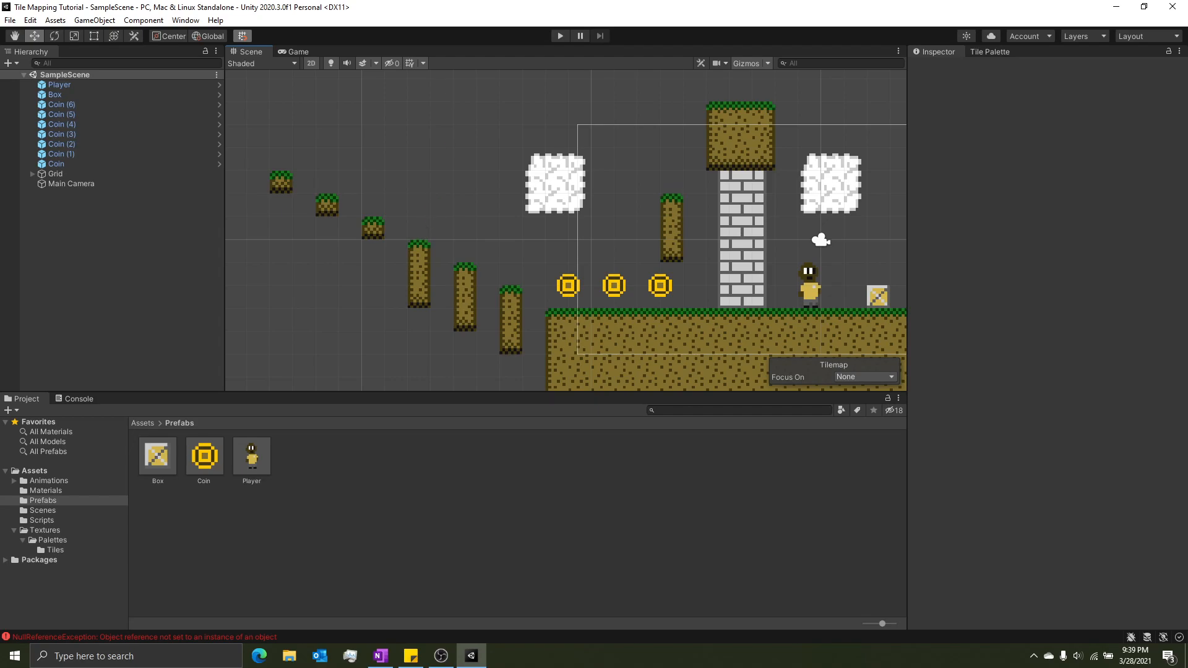
pyautogui.hotkey('alt', 'Tab')
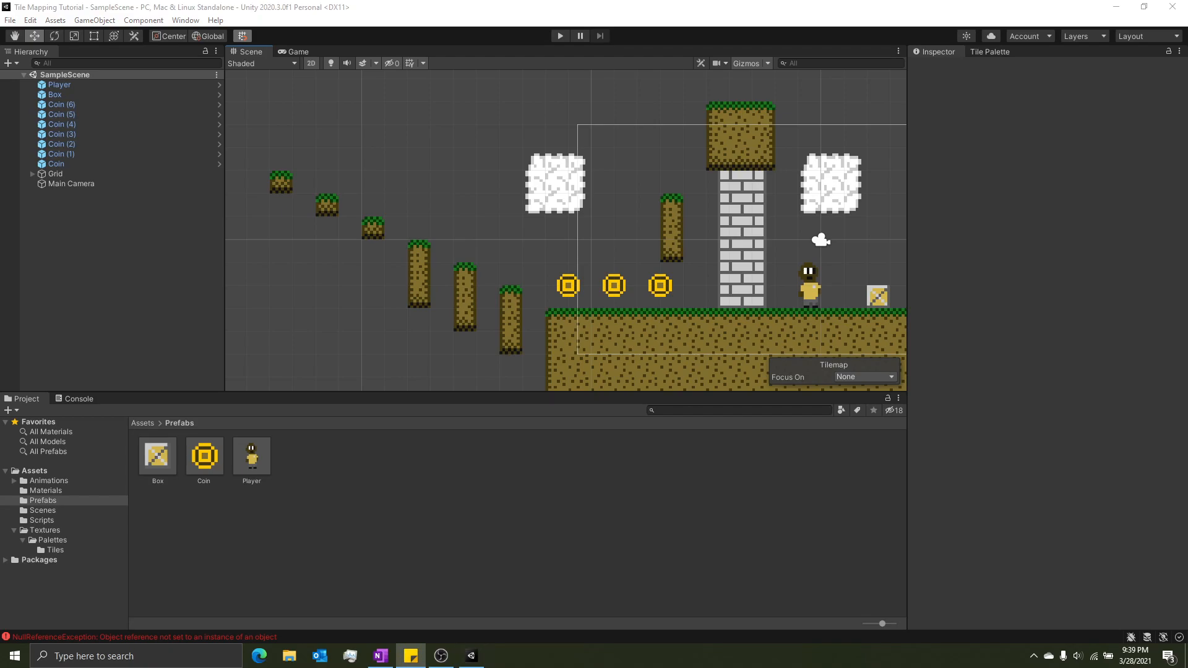
pyautogui.moveTo(557, 0); pyautogui.dragTo(428, 180)
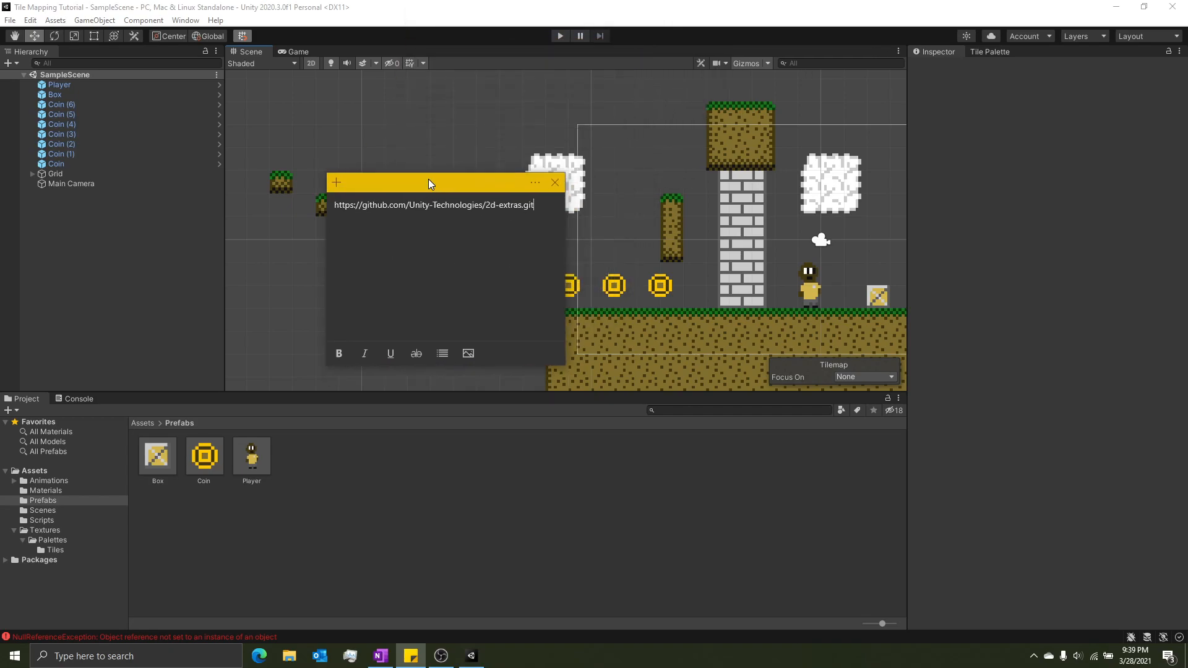
pyautogui.moveTo(534, 204); pyautogui.dragTo(302, 213)
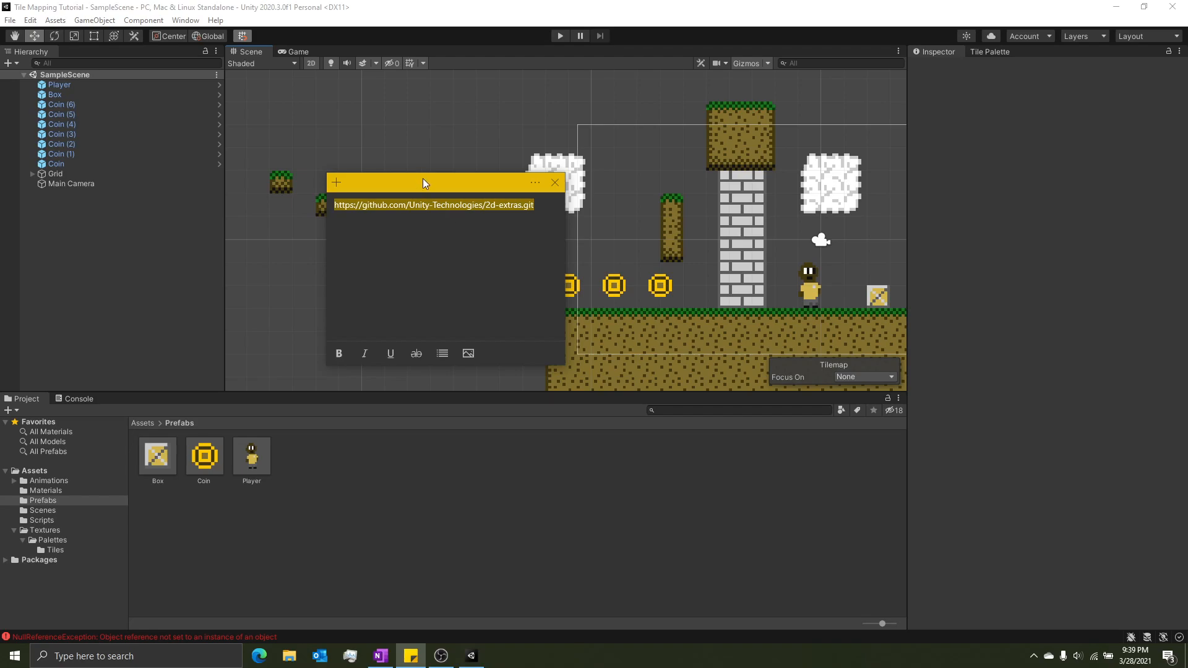
pyautogui.moveTo(429, 182); pyautogui.dragTo(530, 186)
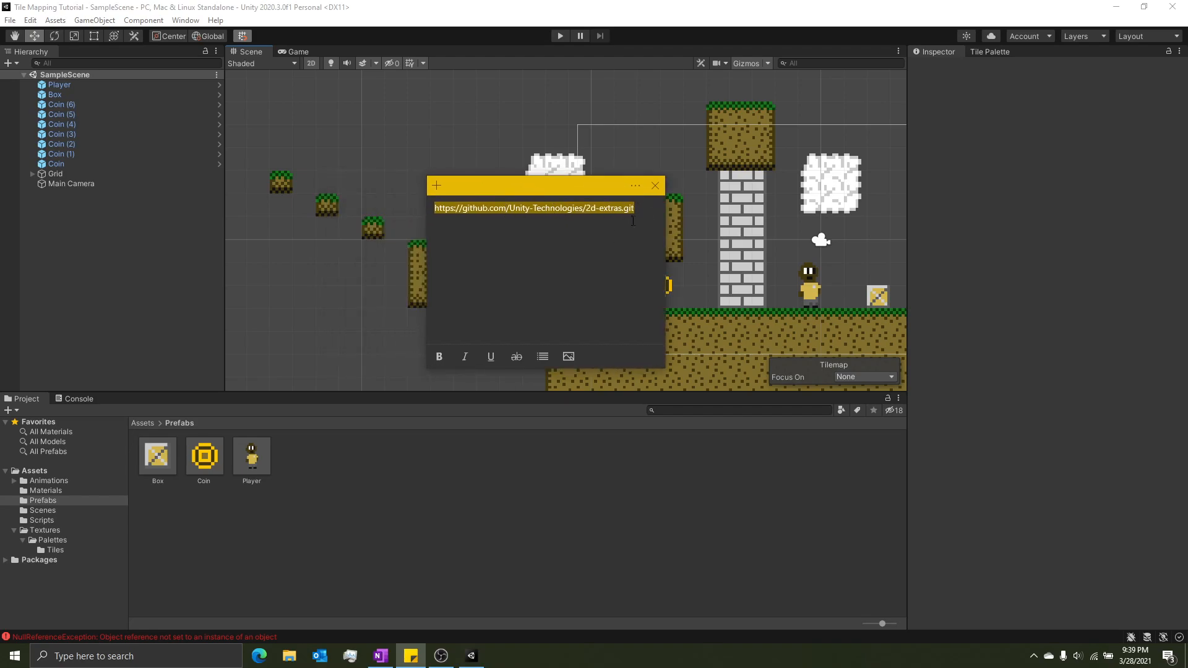
pyautogui.click(648, 209)
pyautogui.moveTo(646, 210); pyautogui.dragTo(440, 209)
pyautogui.moveTo(646, 208); pyautogui.dragTo(427, 210)
pyautogui.hotkey('ctrl', 'c')
pyautogui.click(656, 191)
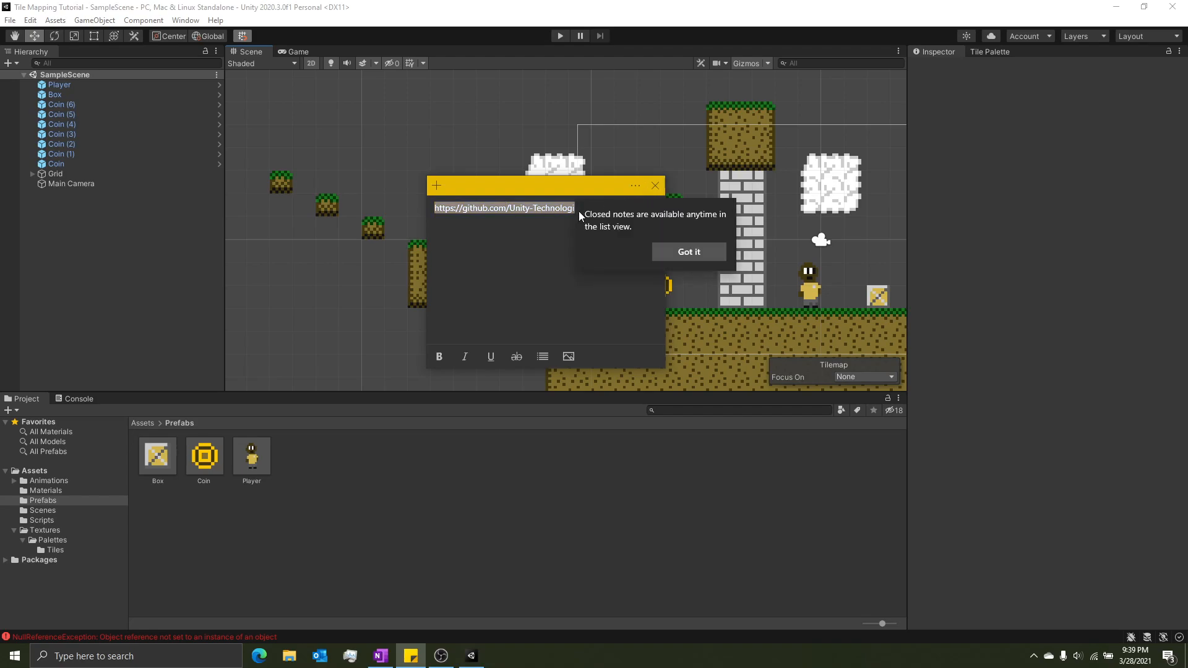
pyautogui.click(521, 221)
pyautogui.moveTo(539, 190); pyautogui.dragTo(615, 0)
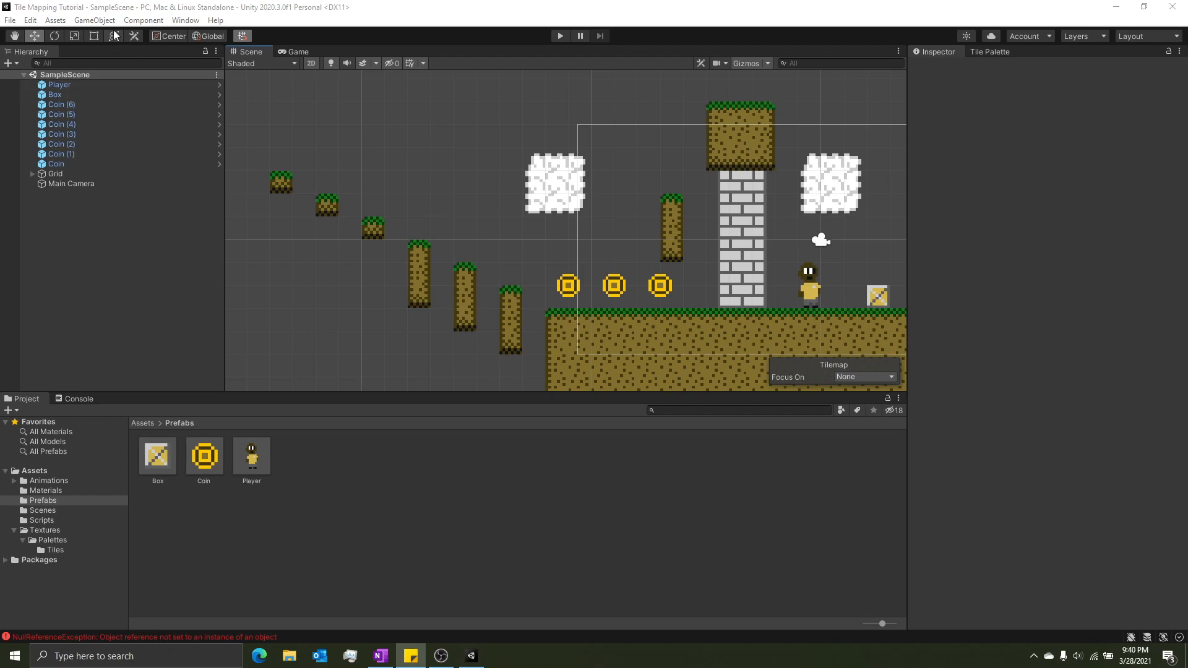
pyautogui.click(94, 21)
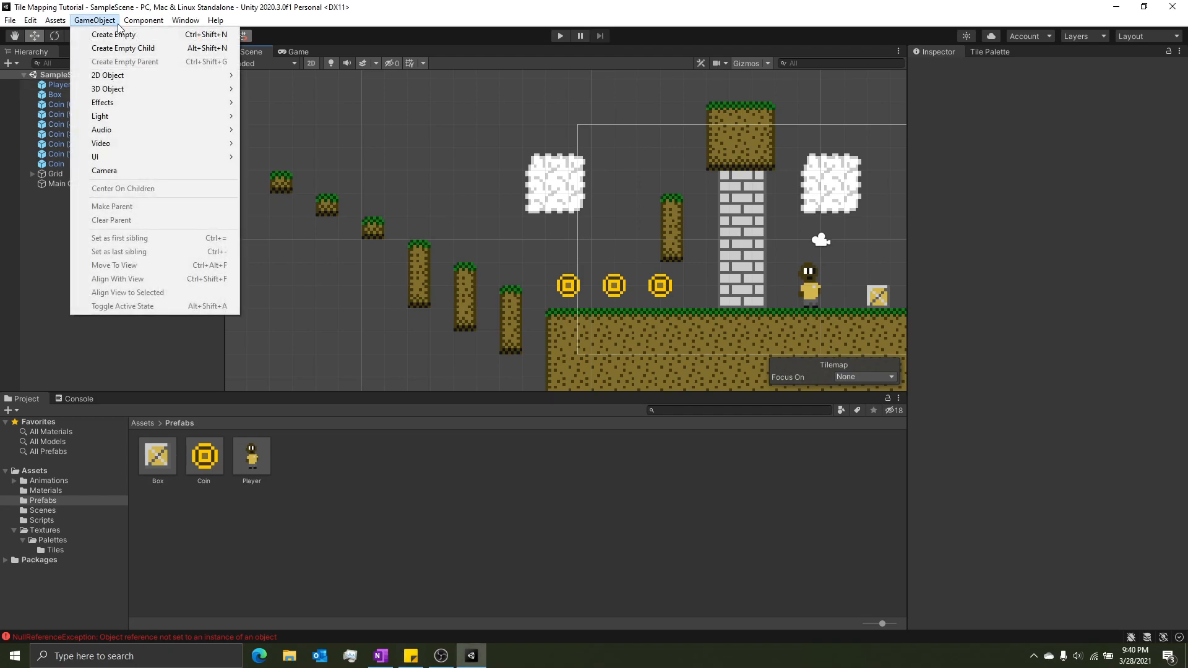
pyautogui.click(175, 21)
pyautogui.click(185, 19)
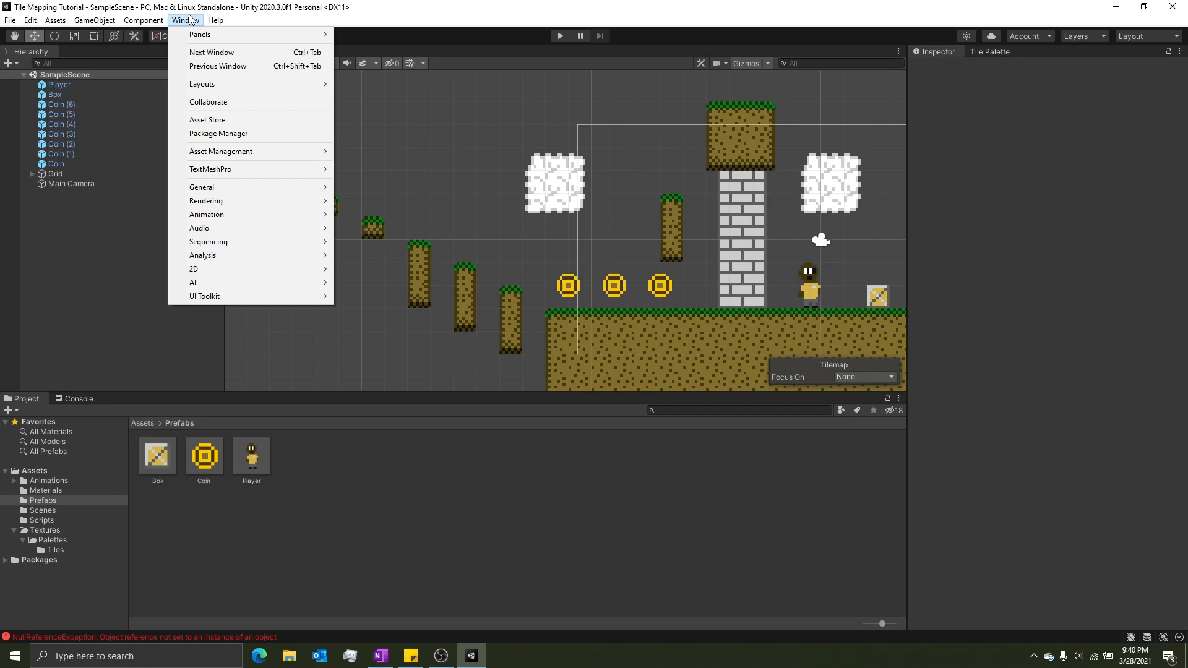
pyautogui.click(209, 134)
pyautogui.moveTo(189, 136); pyautogui.dragTo(461, 120)
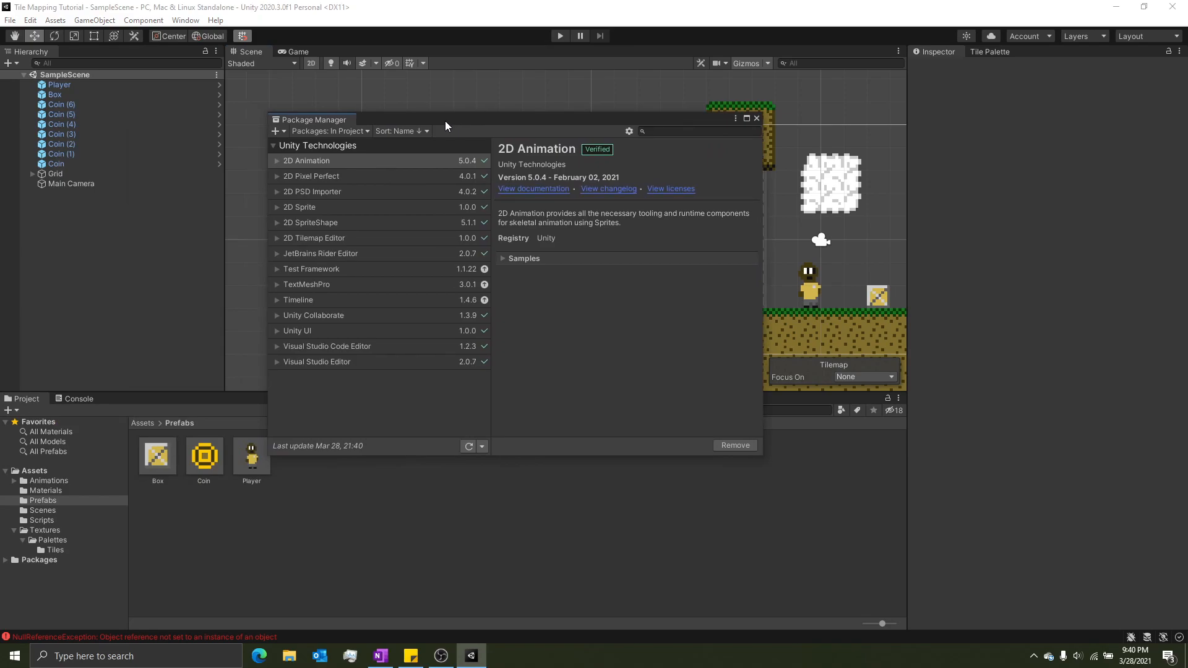
pyautogui.click(279, 132)
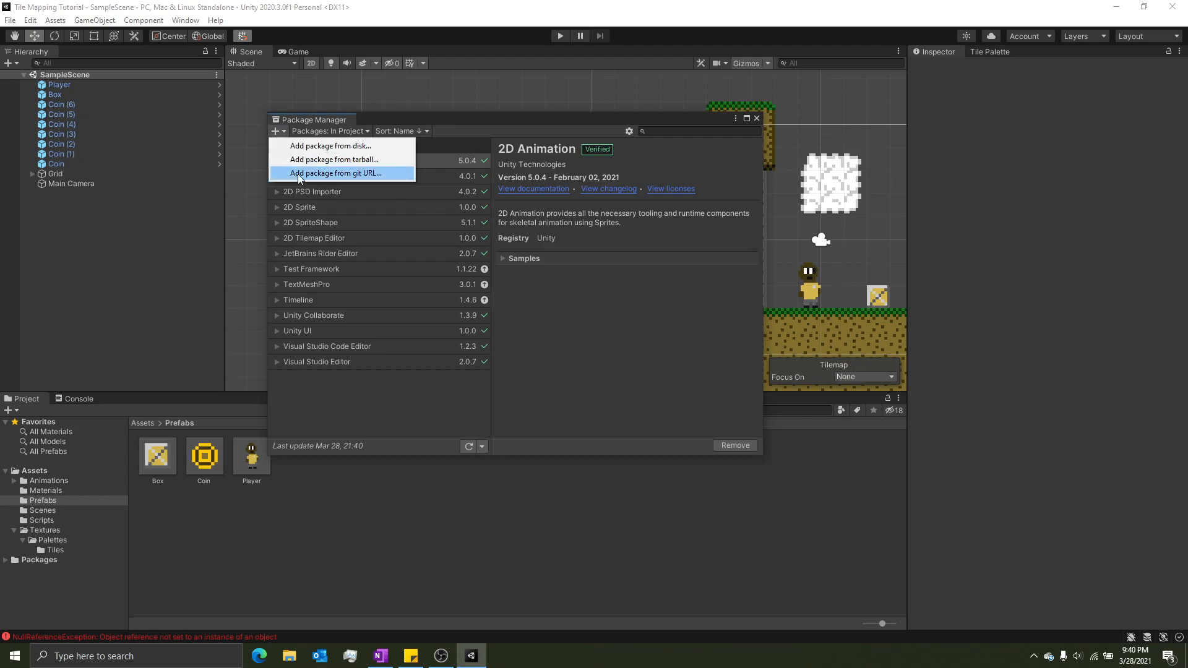
pyautogui.click(380, 175)
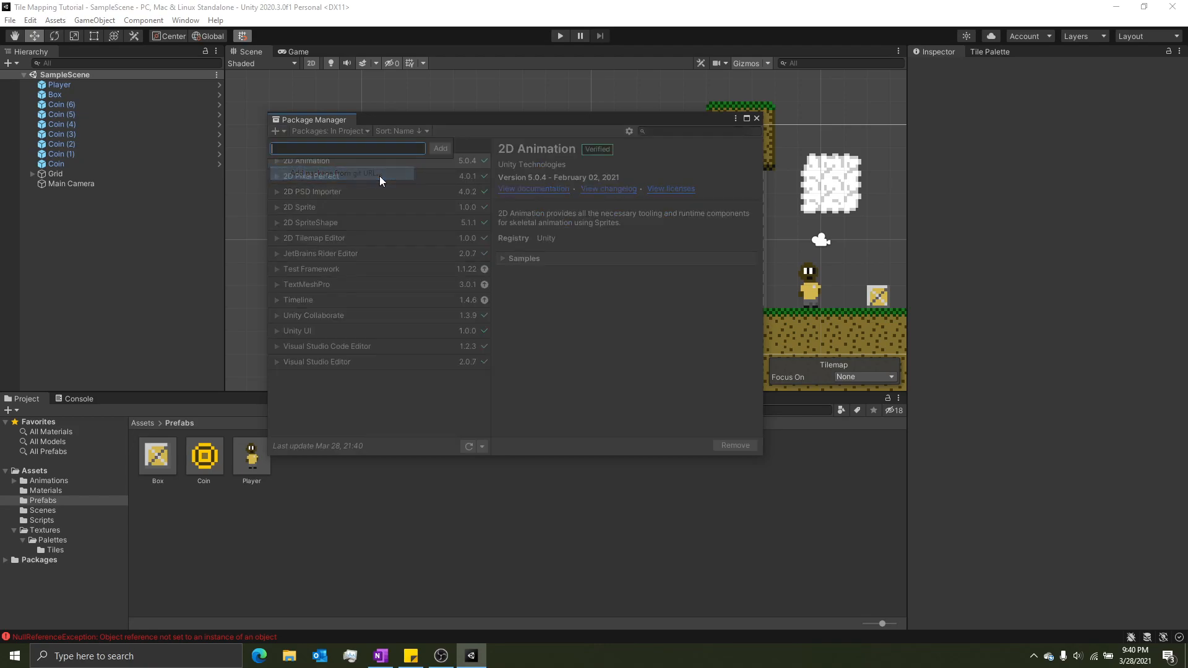
pyautogui.hotkey('ctrl', 'v')
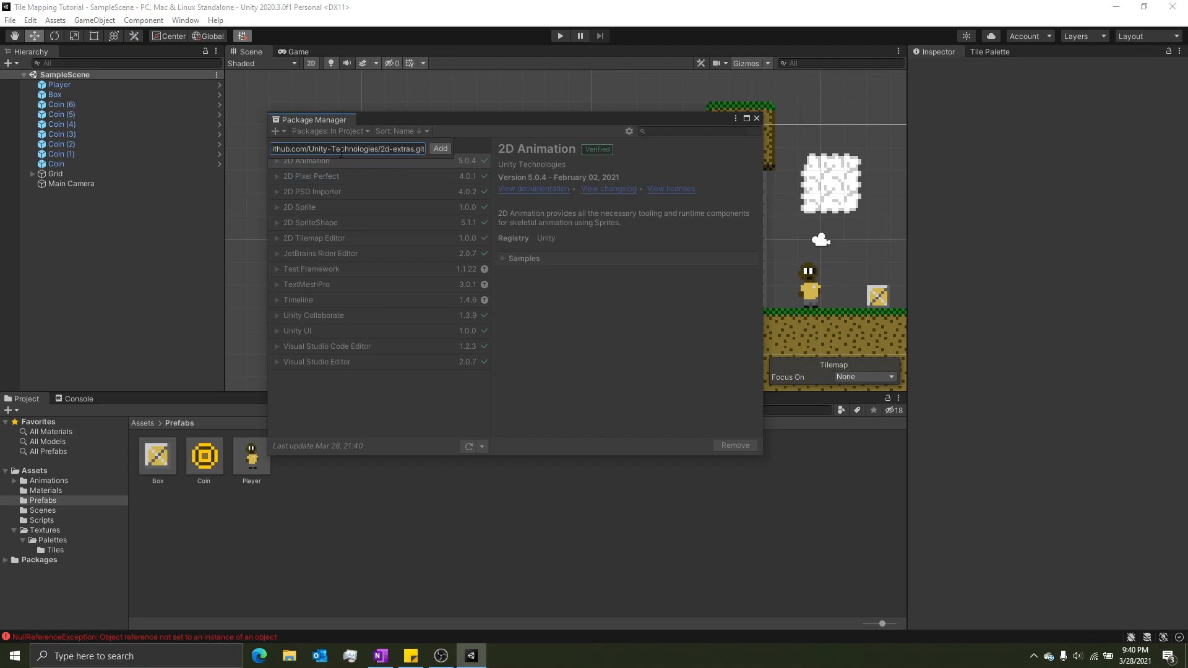
pyautogui.click(440, 150)
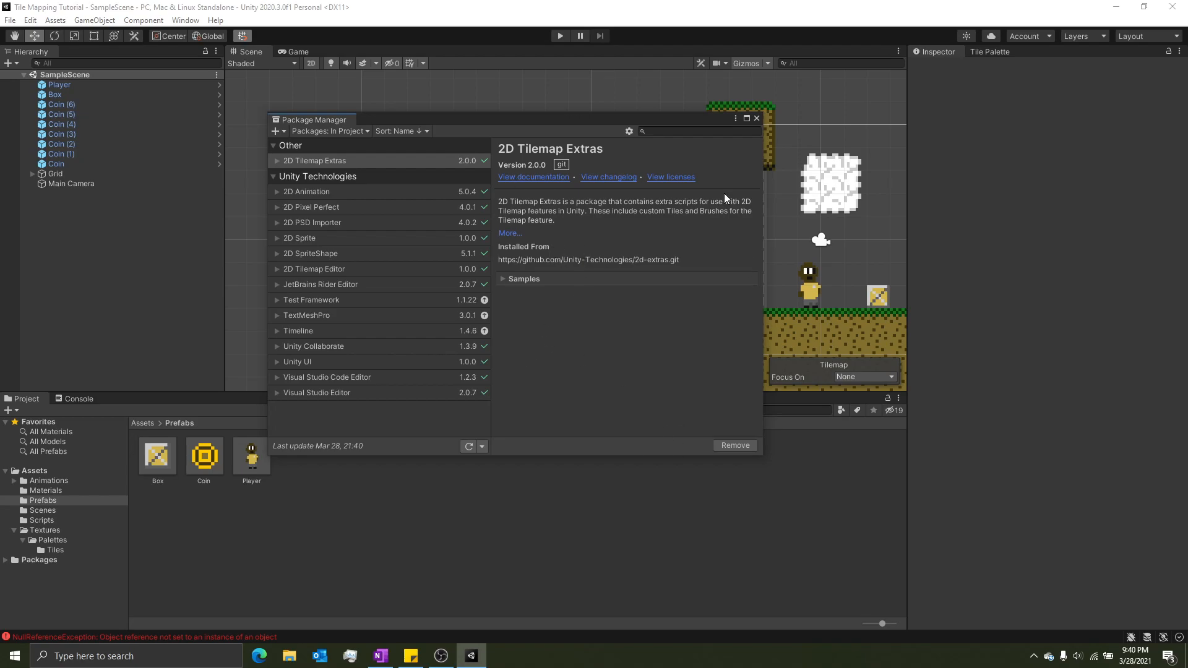
pyautogui.click(757, 118)
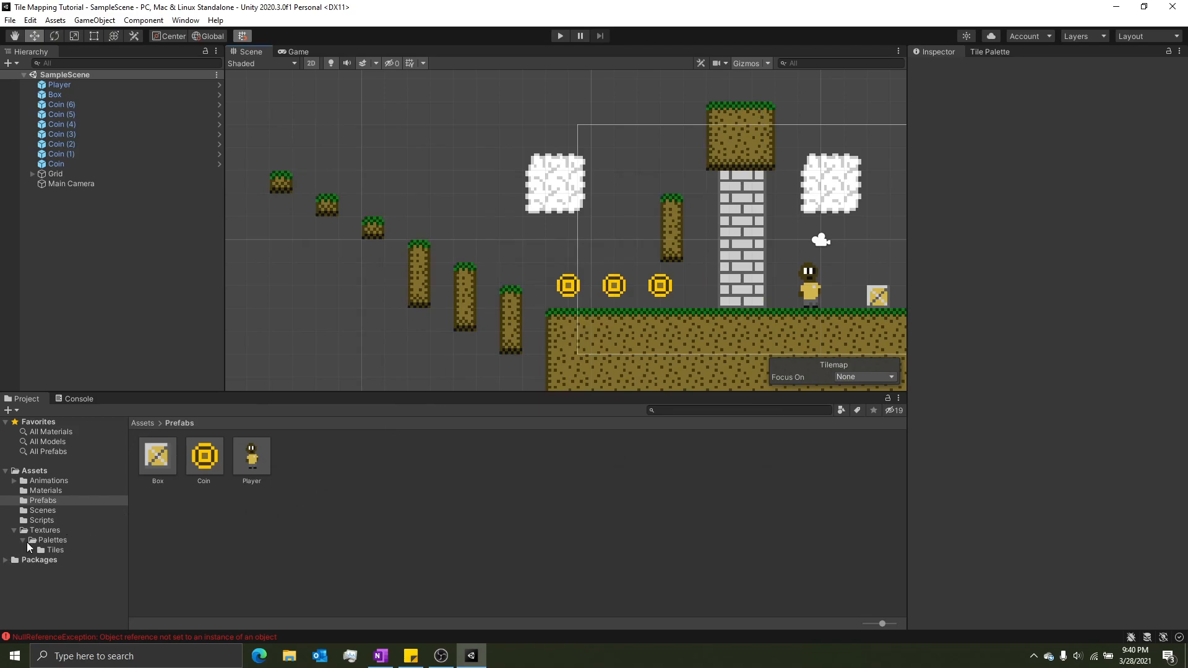
# Clear the console error and inspect the contents of the 2D Tilemap Extras package among the project's packages, leaving the Packages list collapsed
pyautogui.click(77, 399)
pyautogui.click(22, 400)
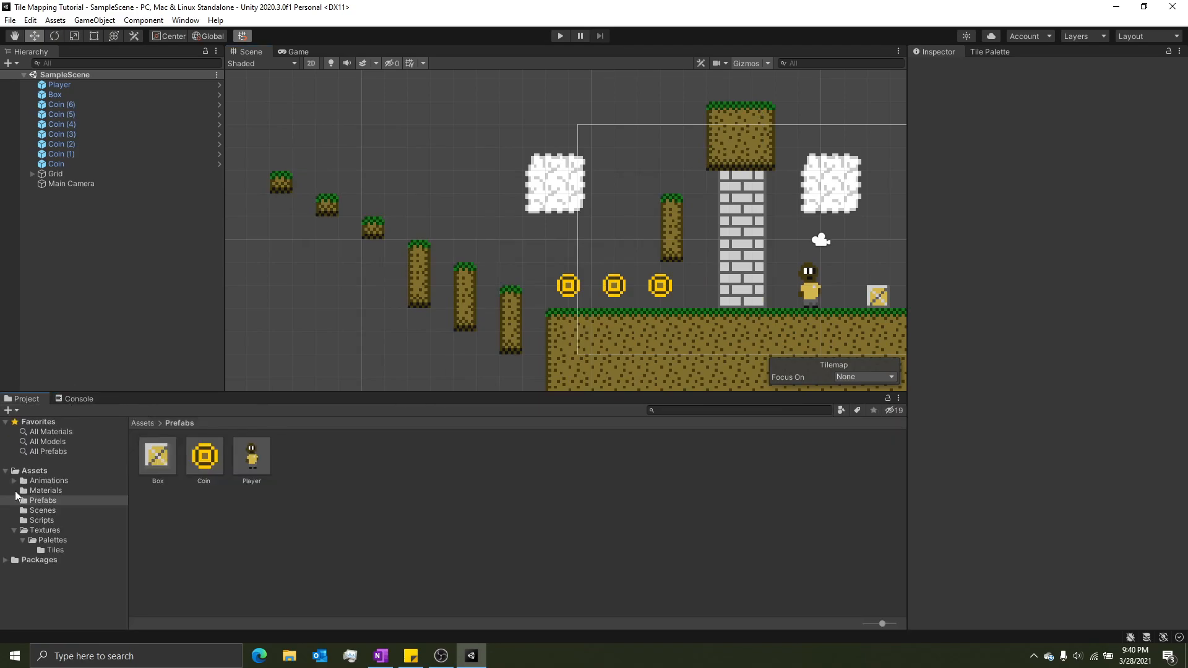
pyautogui.scroll(-5, 32, 543)
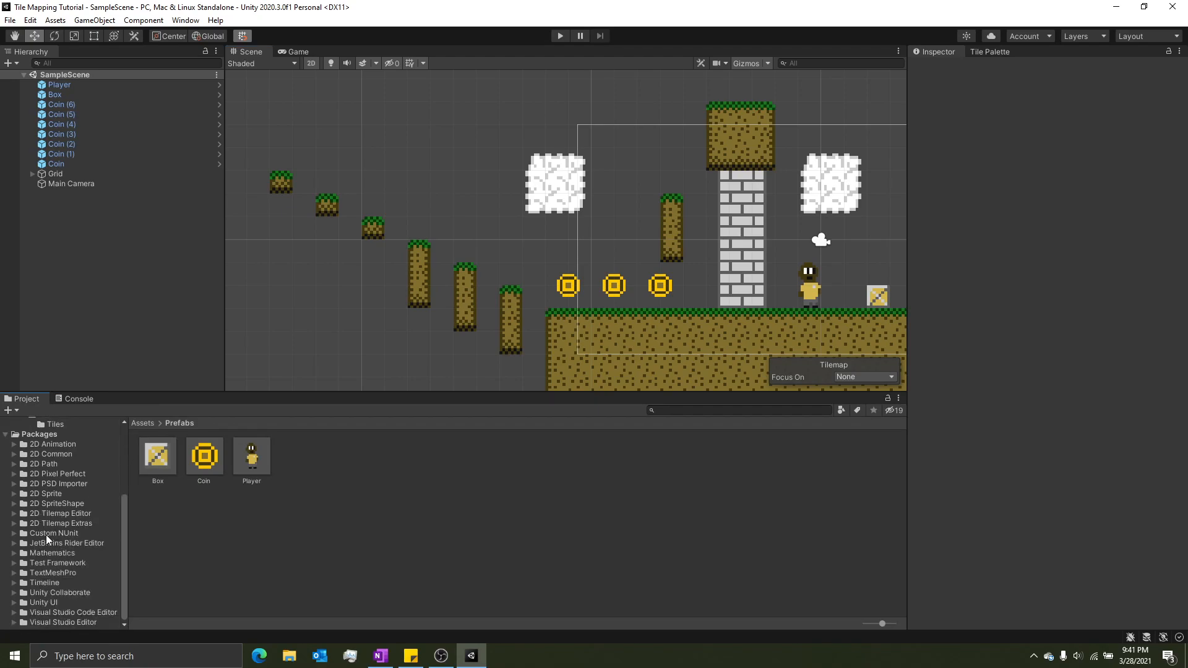
pyautogui.scroll(2, 50, 536)
pyautogui.click(70, 558)
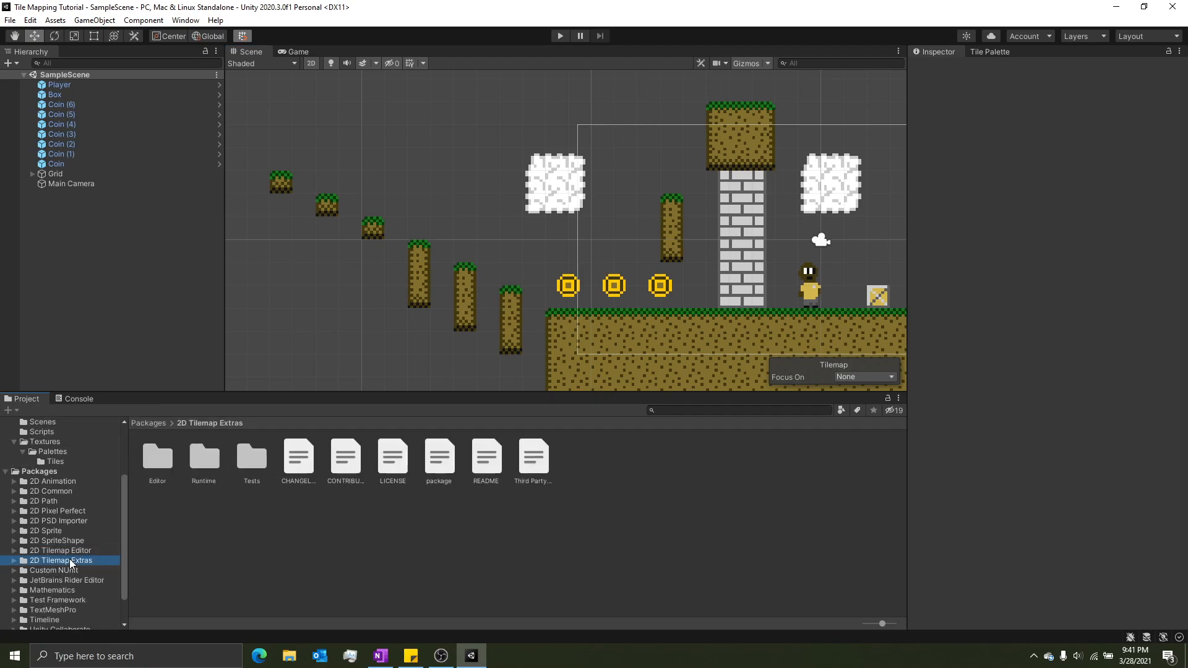
pyautogui.click(75, 551)
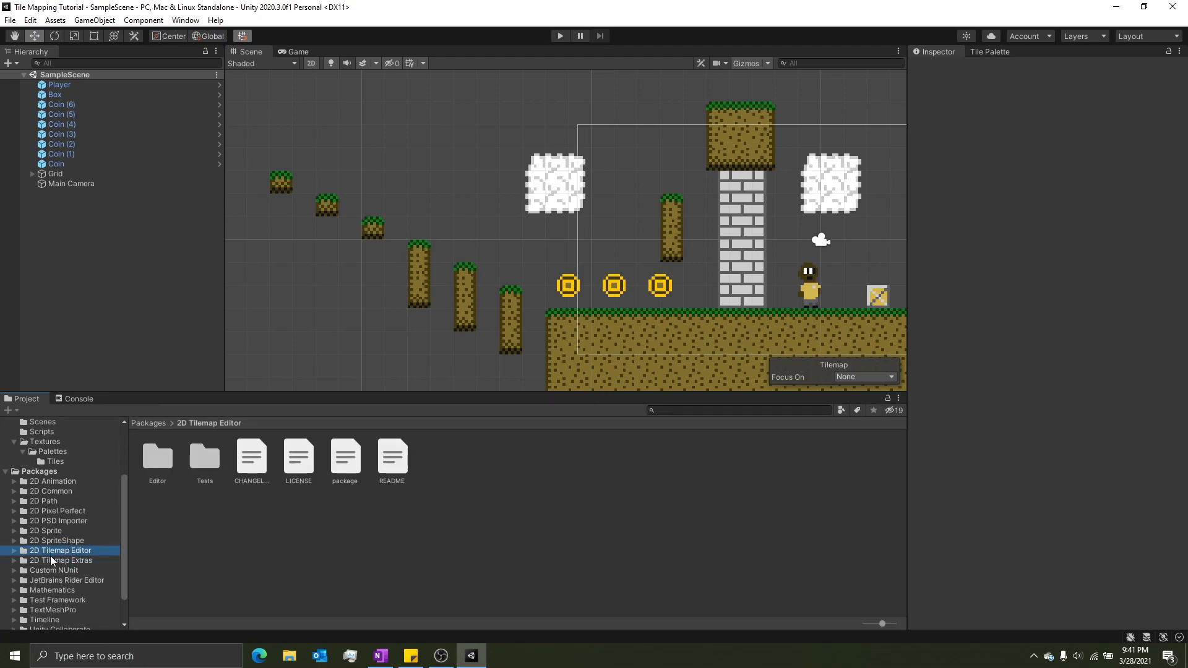
pyautogui.click(51, 560)
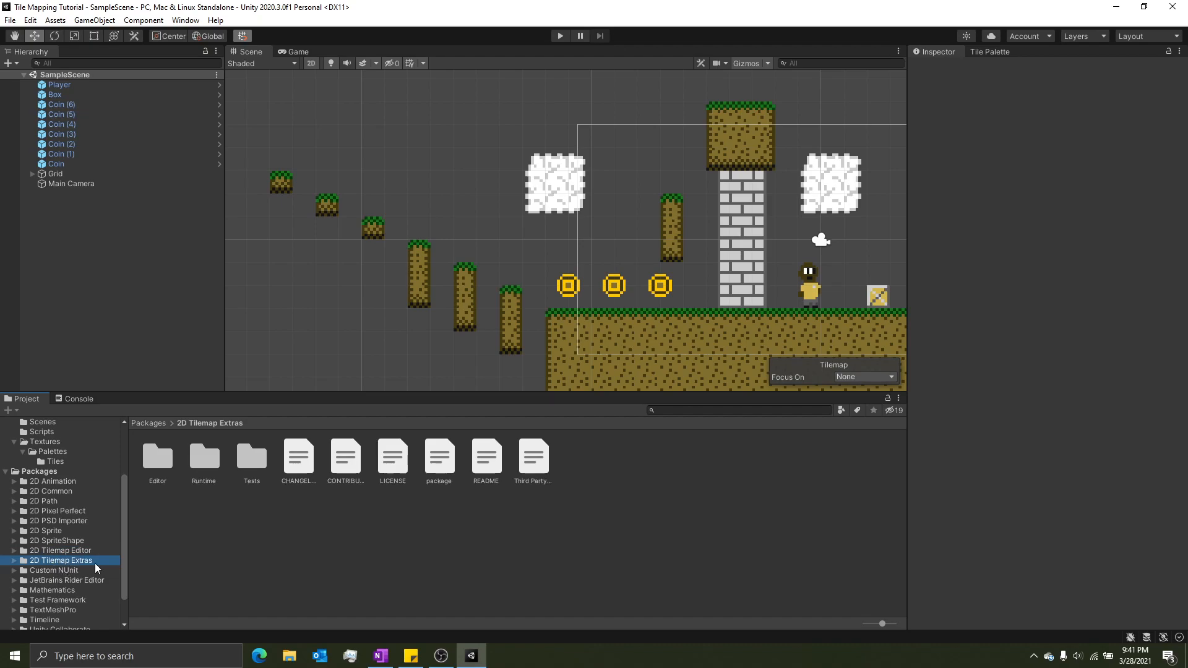
pyautogui.click(6, 473)
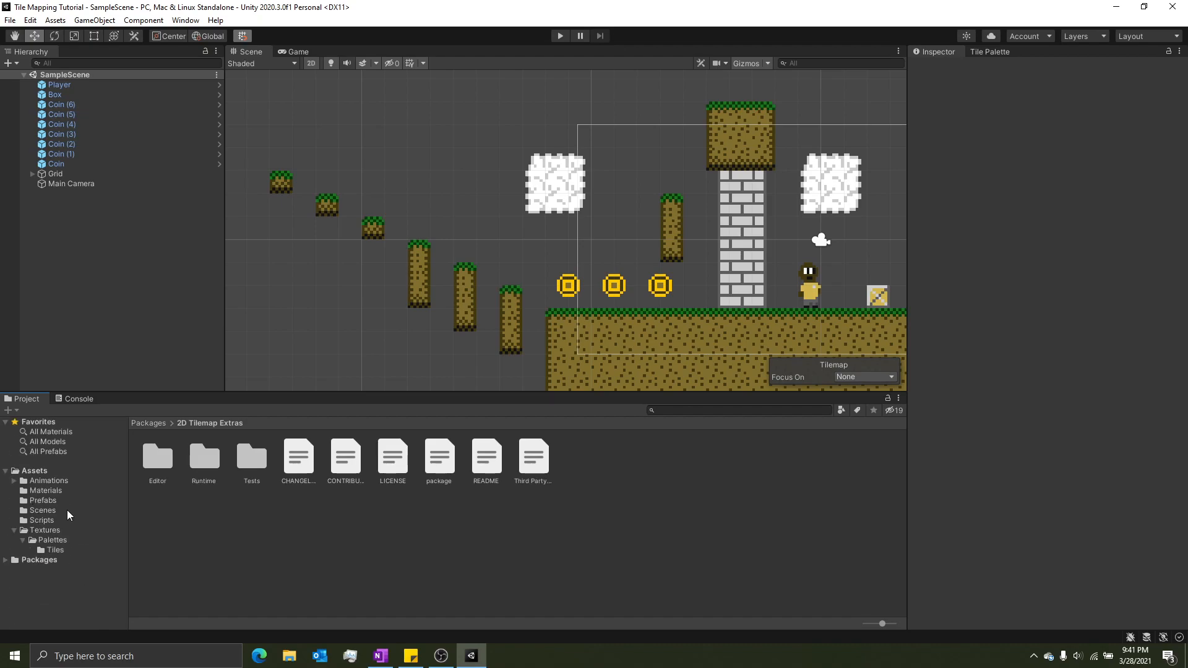
# Create an animated tile named Waterfall in the Assets/Textures/Palettes/Tiles folder
pyautogui.click(35, 471)
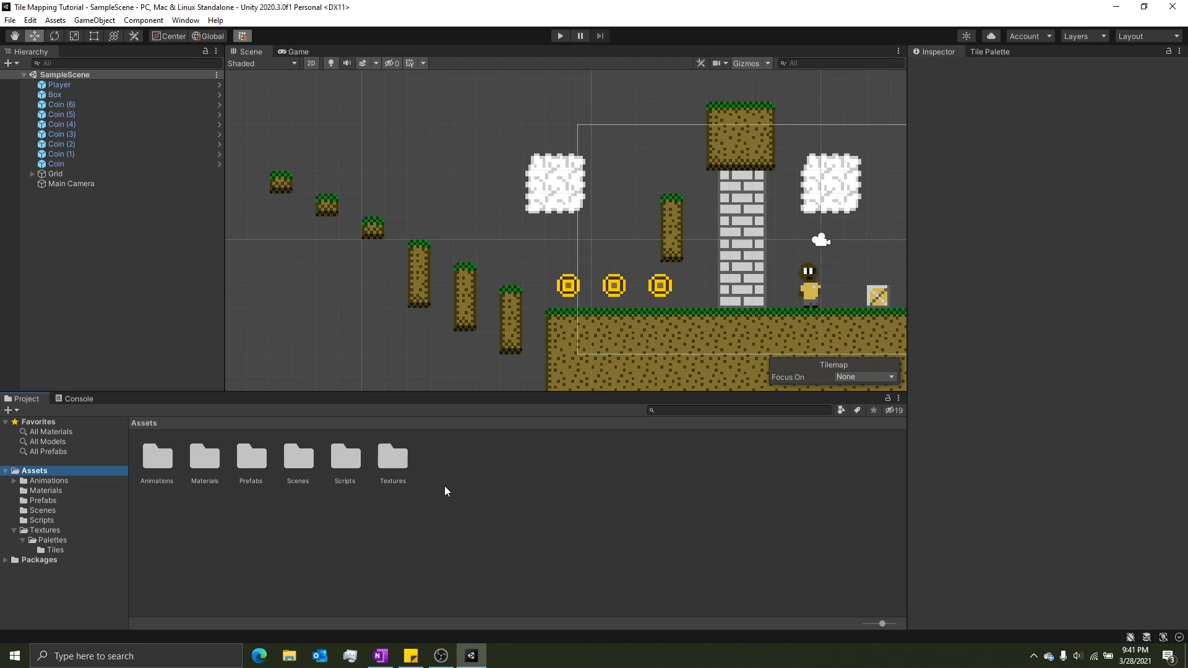
pyautogui.click(113, 250)
pyautogui.click(44, 532)
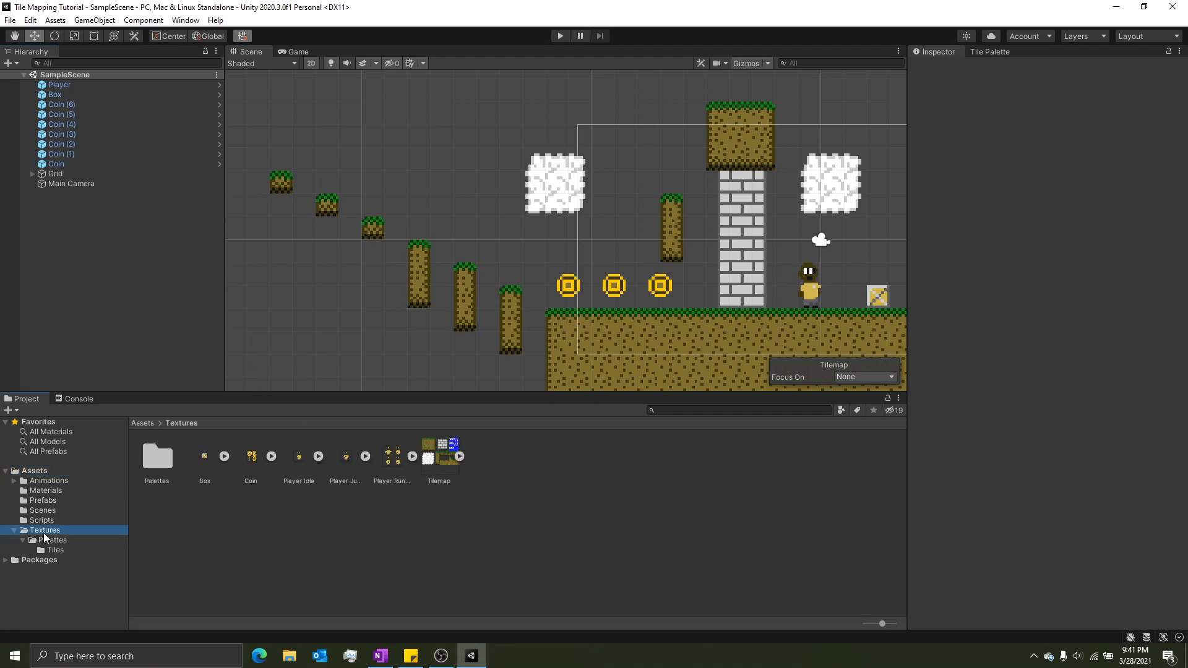
pyautogui.click(58, 548)
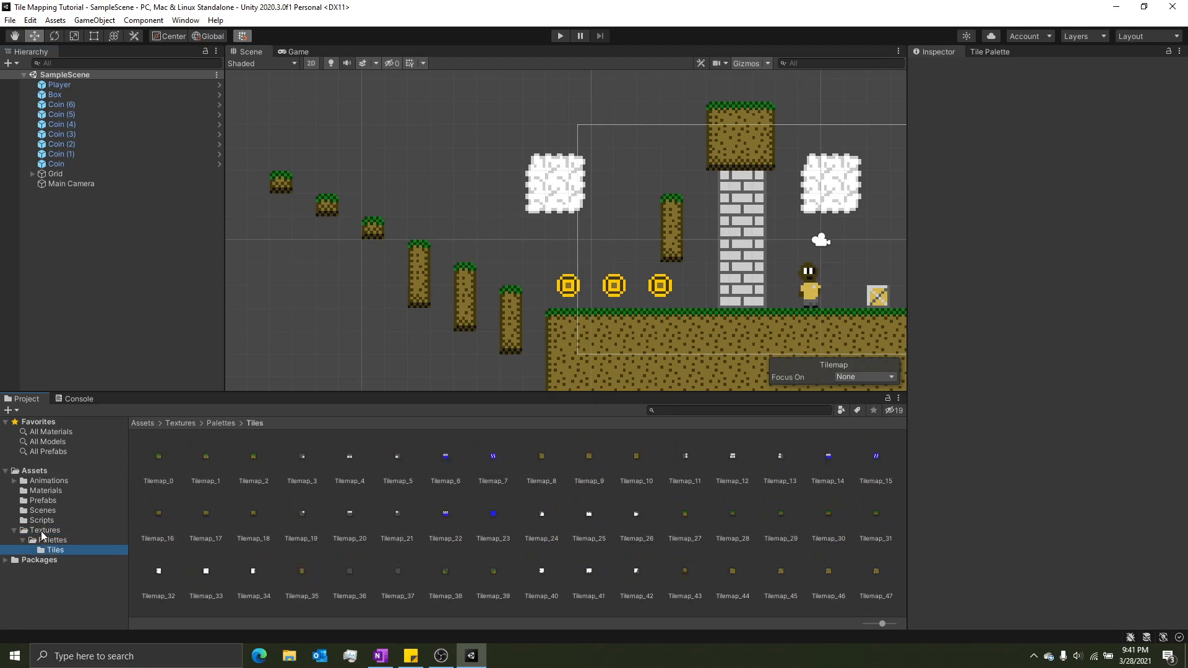
pyautogui.click(42, 531)
pyautogui.click(60, 541)
pyautogui.click(74, 550)
pyautogui.rightClick(263, 608)
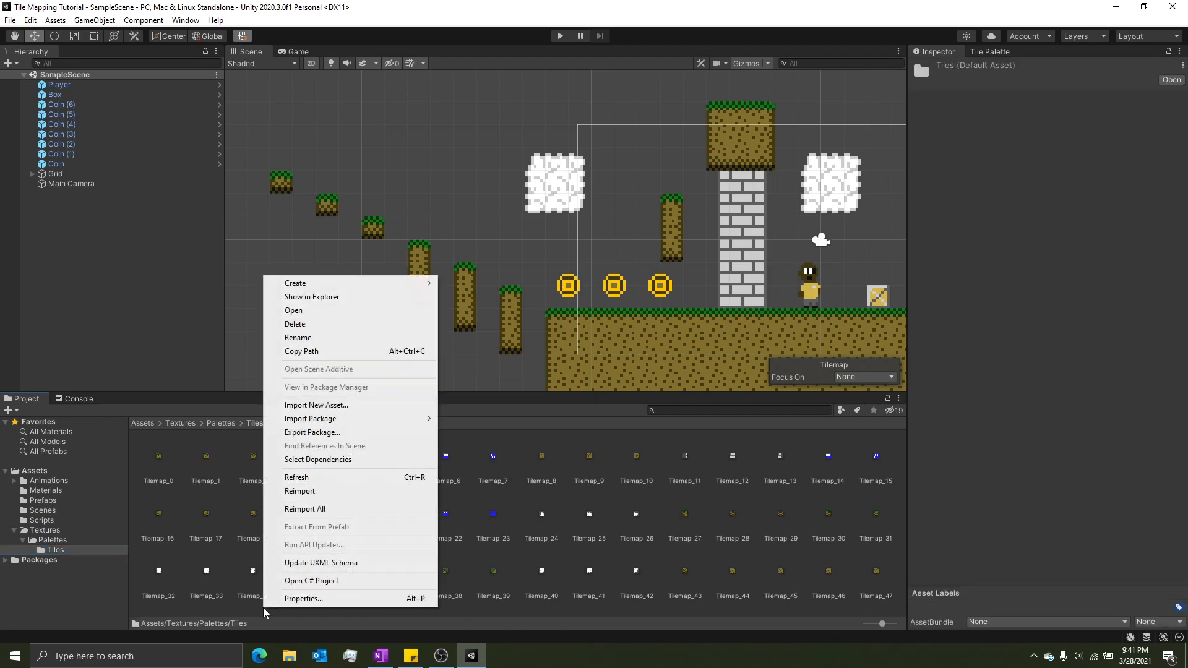
pyautogui.moveTo(359, 290)
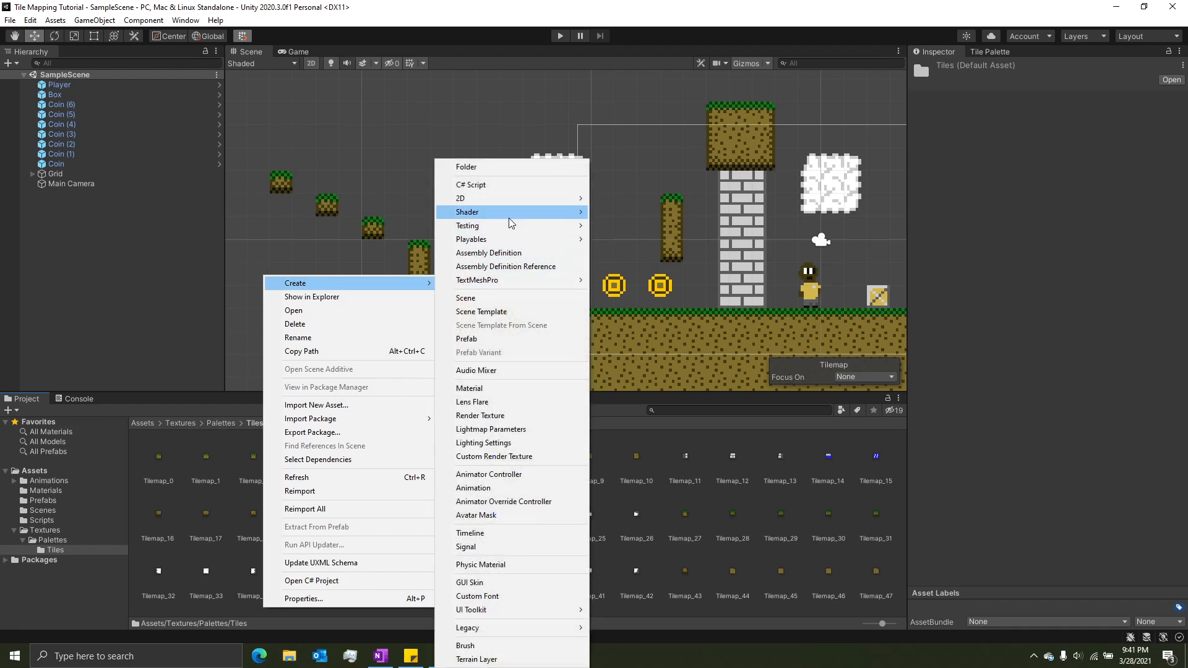
pyautogui.moveTo(552, 199)
pyautogui.moveTo(651, 199)
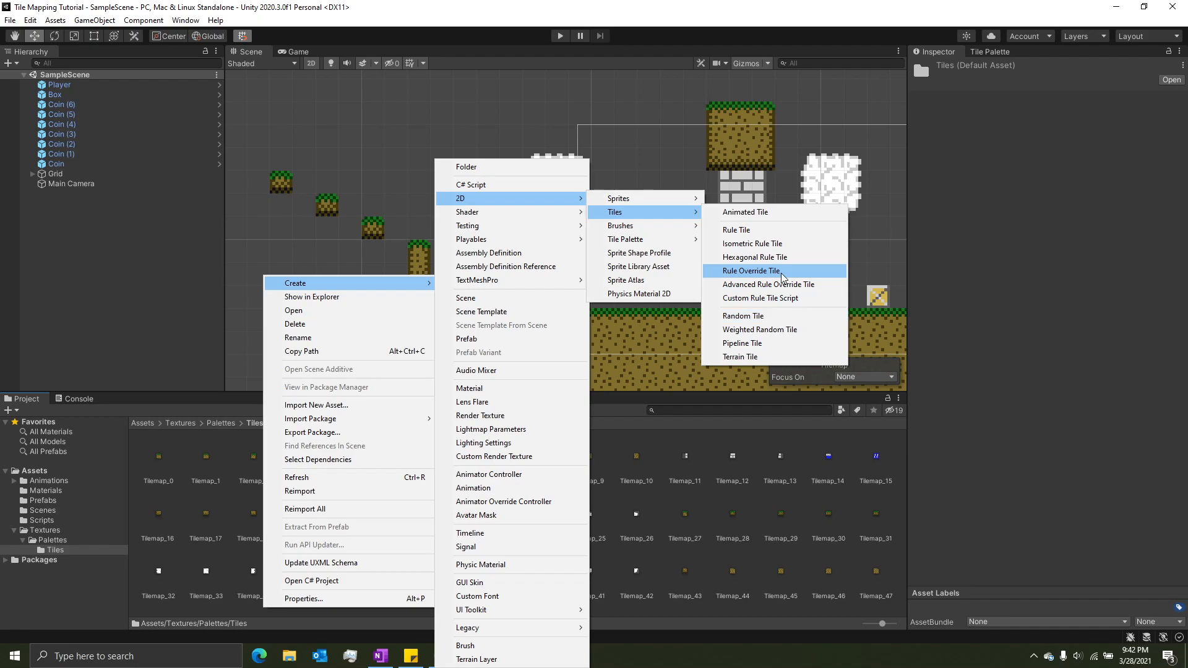
pyautogui.click(771, 211)
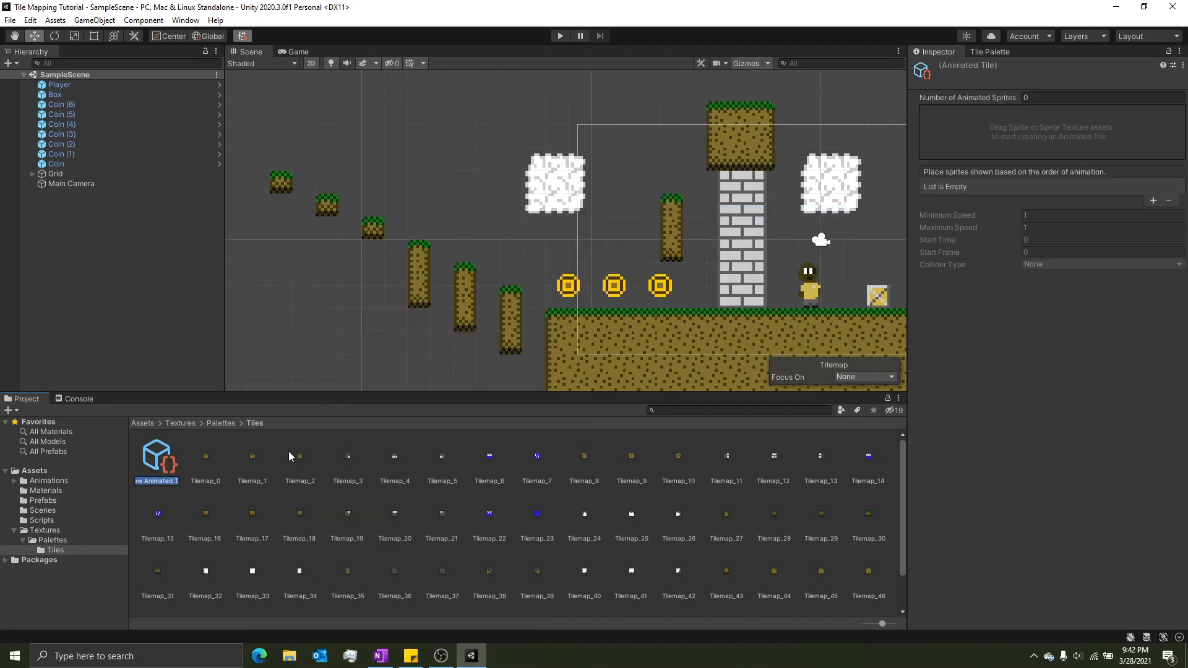
pyautogui.write('Waterfall')
pyautogui.press('Return')
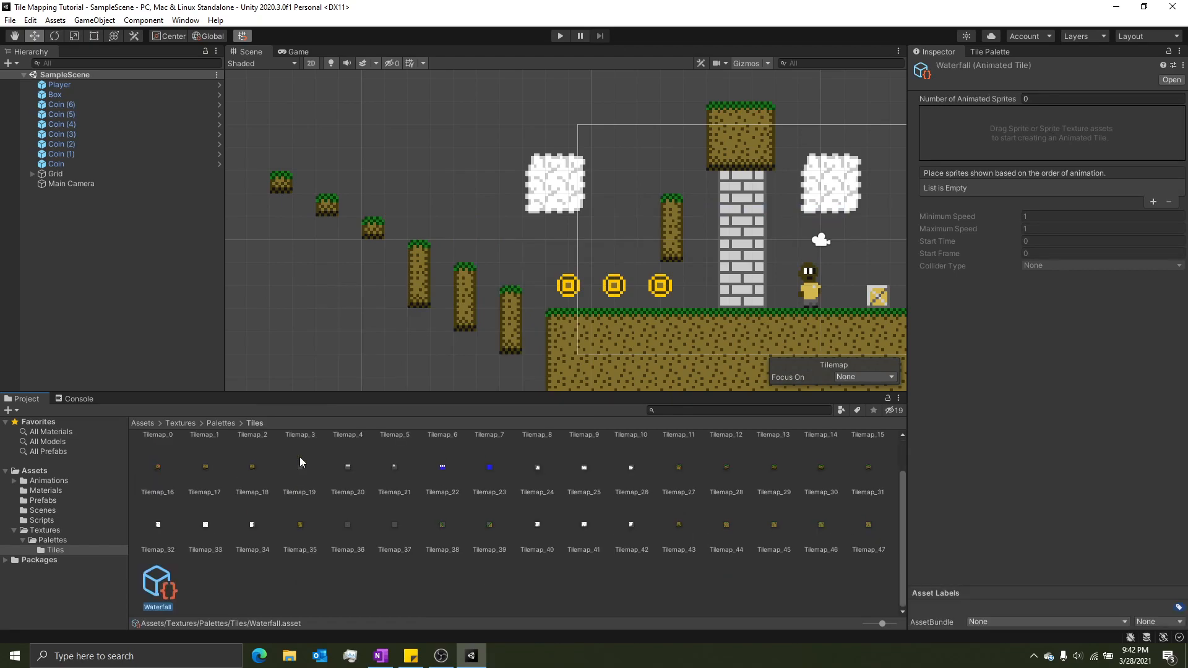
# Create a second animated tile named Water in the same Tiles folder
pyautogui.rightClick(217, 589)
pyautogui.moveTo(302, 272)
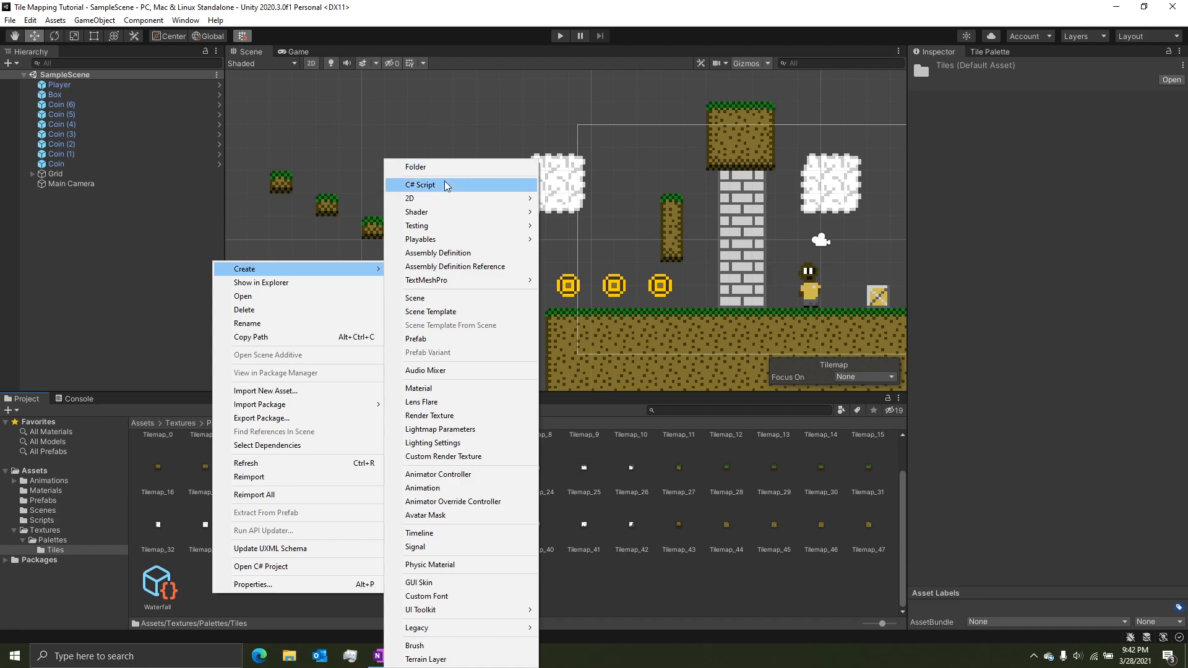
pyautogui.moveTo(475, 198)
pyautogui.moveTo(591, 212)
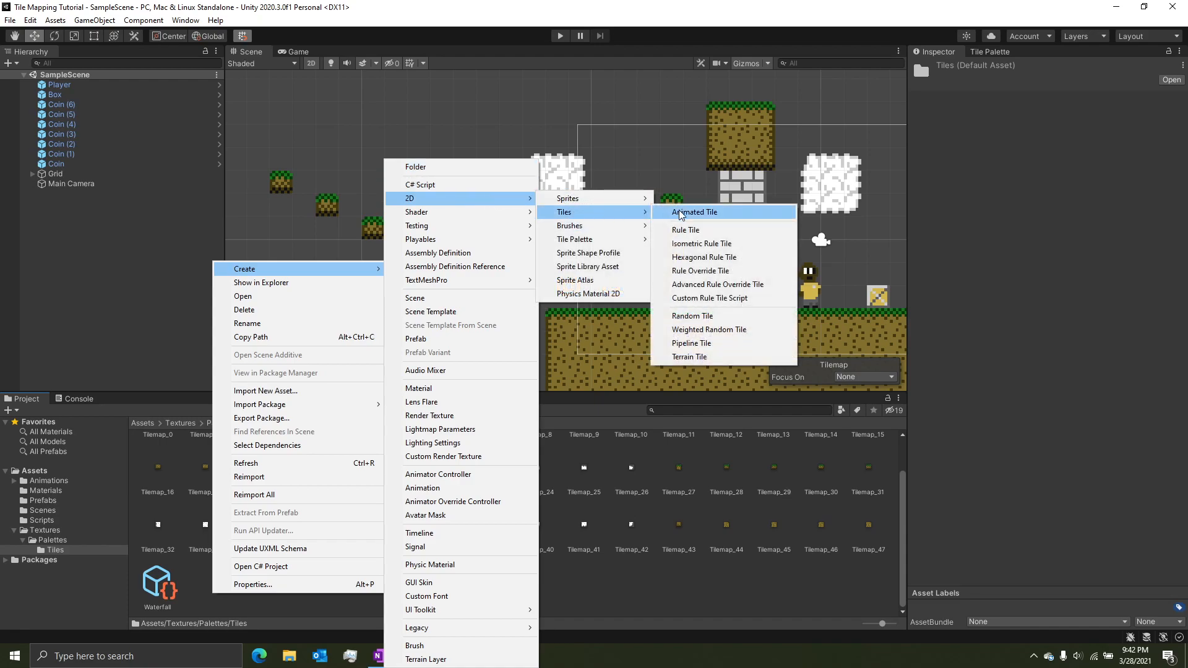
pyautogui.click(737, 212)
pyautogui.write('Water')
pyautogui.press('Return')
pyautogui.click(291, 603)
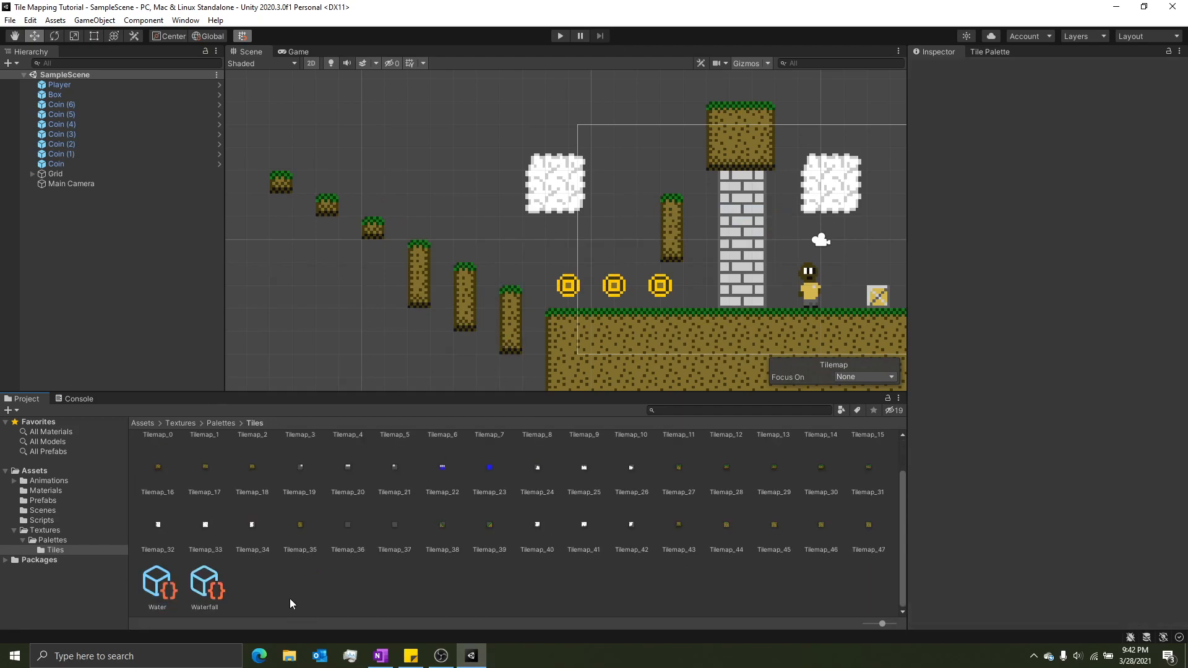
# Set the Waterfall tile's number of animated sprites to 2
pyautogui.click(171, 592)
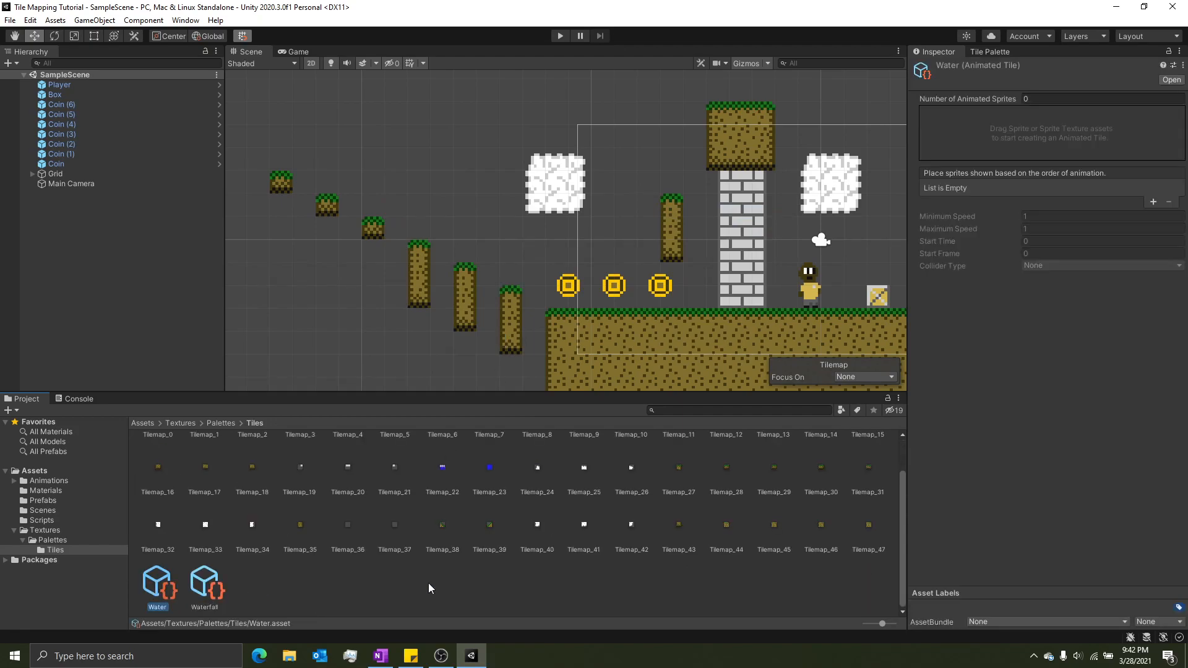
pyautogui.click(213, 587)
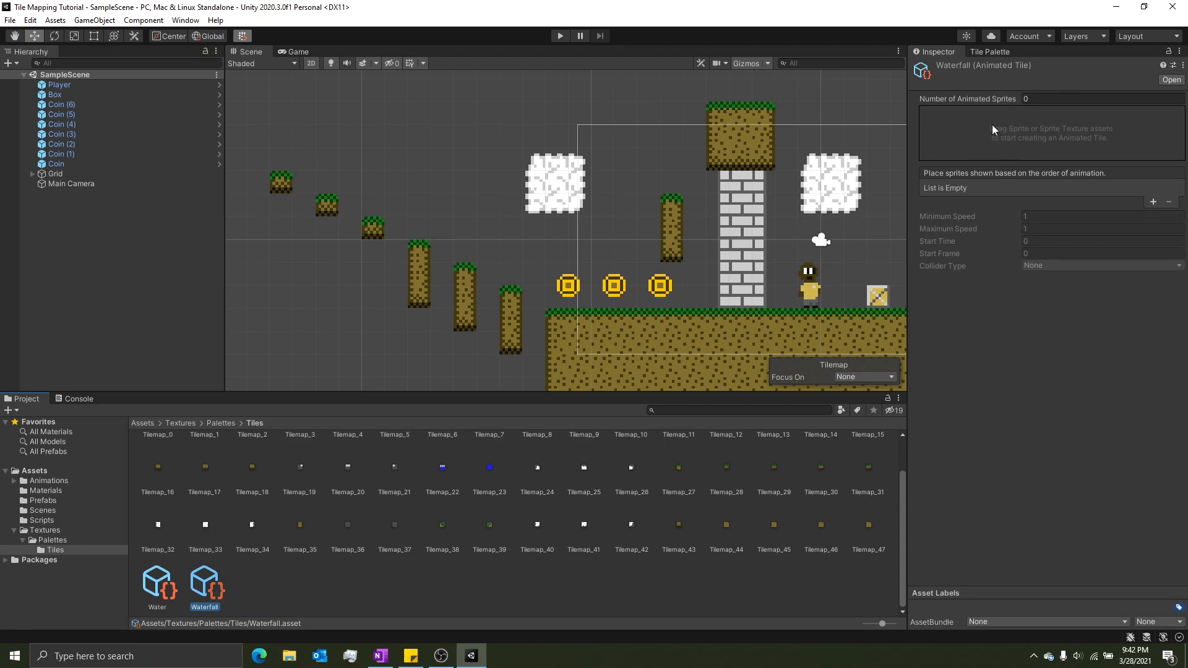
pyautogui.click(1059, 99)
pyautogui.write('2')
pyautogui.press('Return')
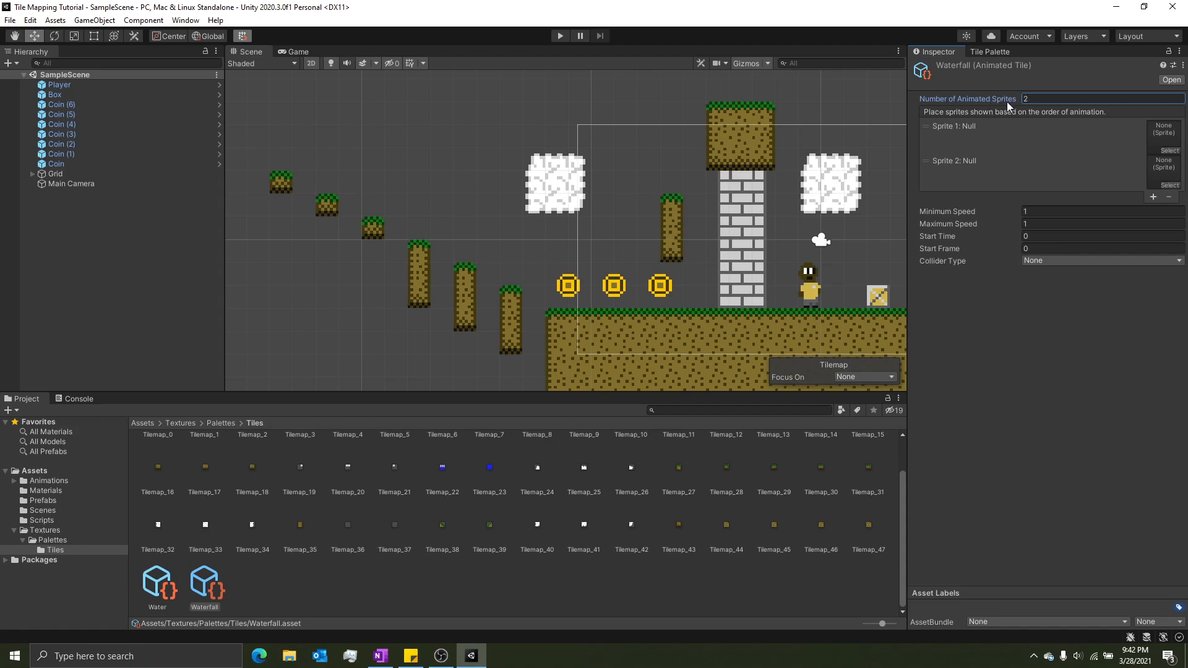
# Assign Tilemap_7 and Tilemap_15 from the Textures folder as the Waterfall tile's first and second sprites, keeping its collider type at None
pyautogui.click(65, 527)
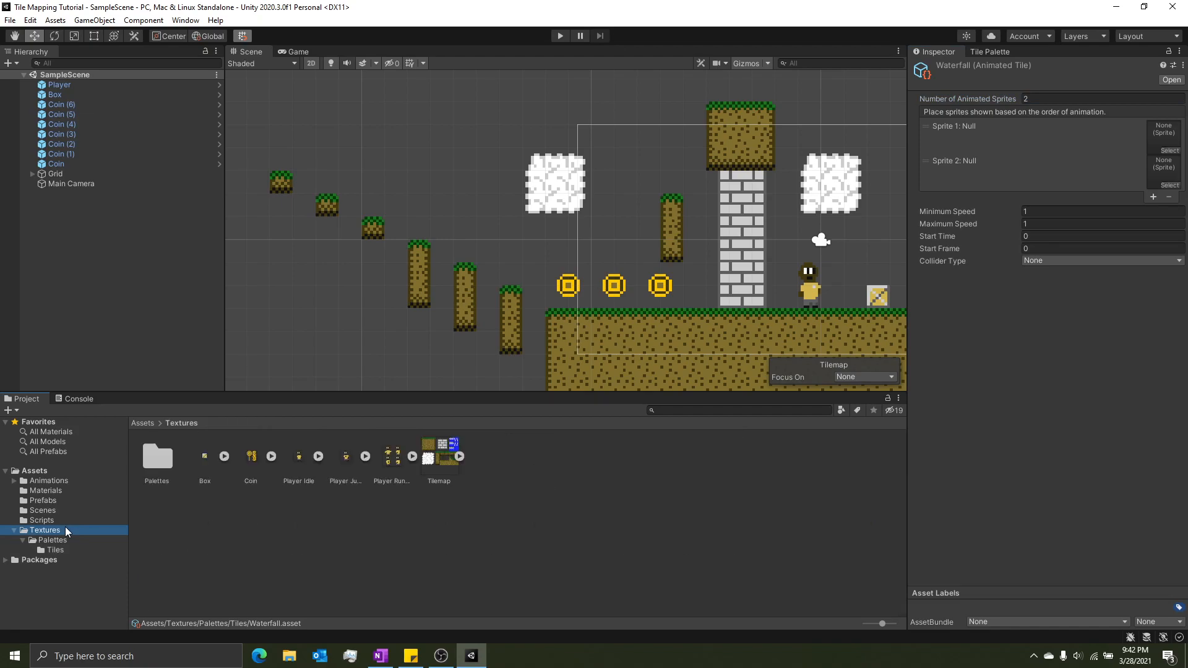
pyautogui.click(459, 457)
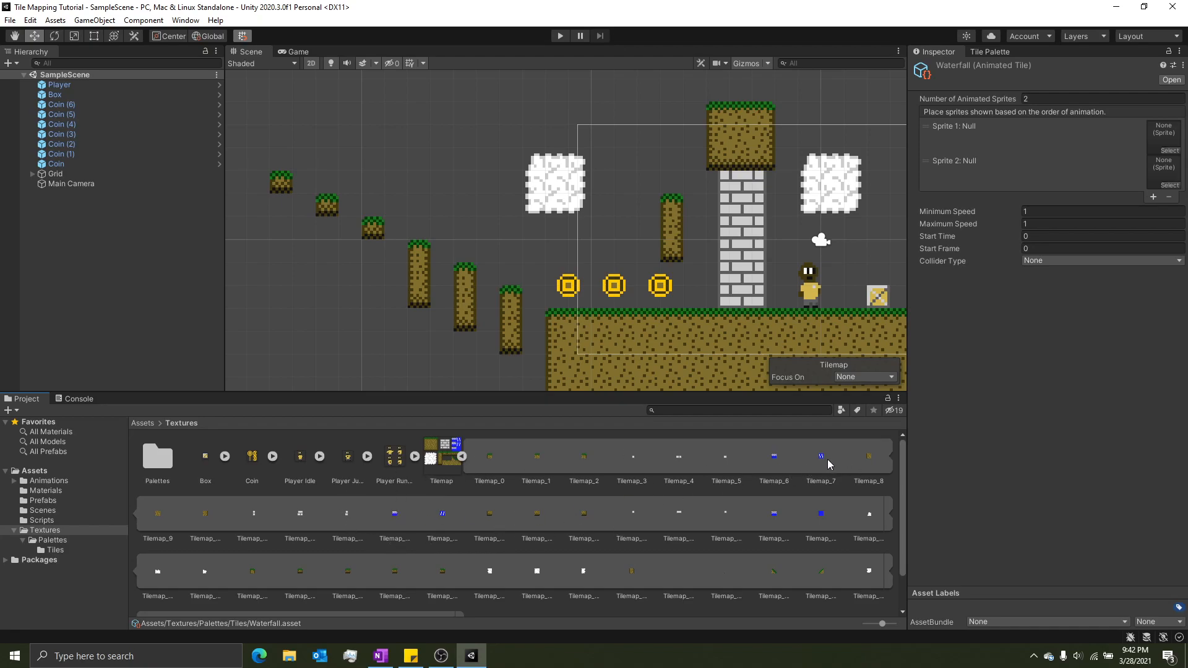
pyautogui.moveTo(820, 462); pyautogui.dragTo(1164, 138)
pyautogui.moveTo(442, 515); pyautogui.dragTo(1152, 156)
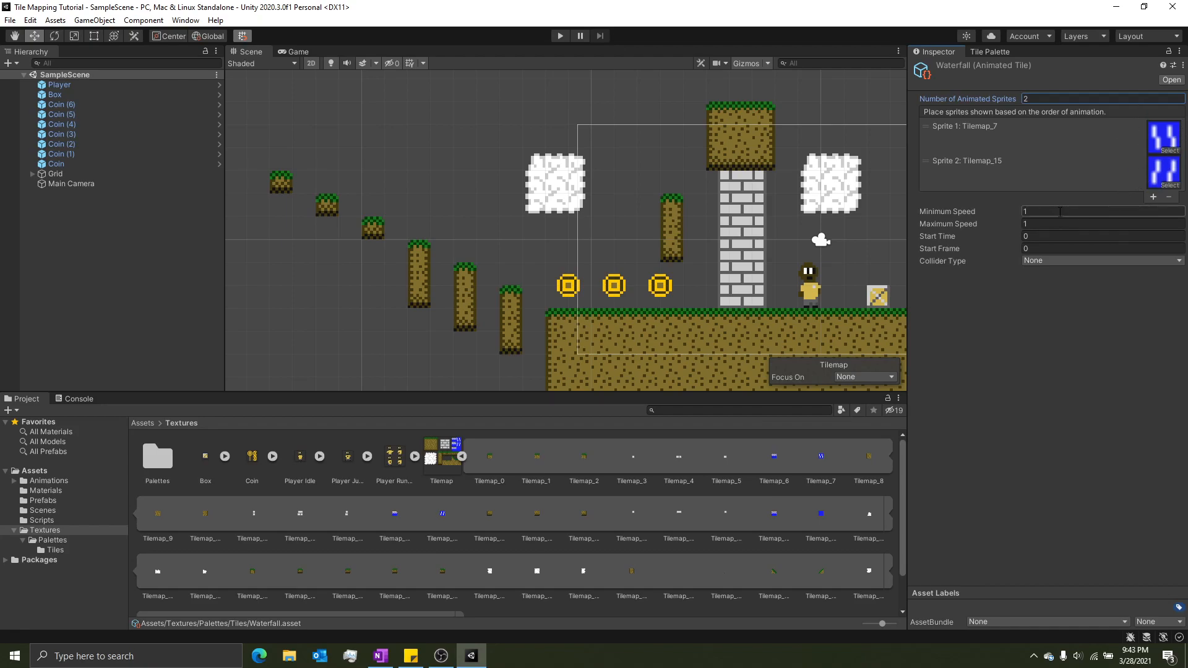
pyautogui.click(1037, 261)
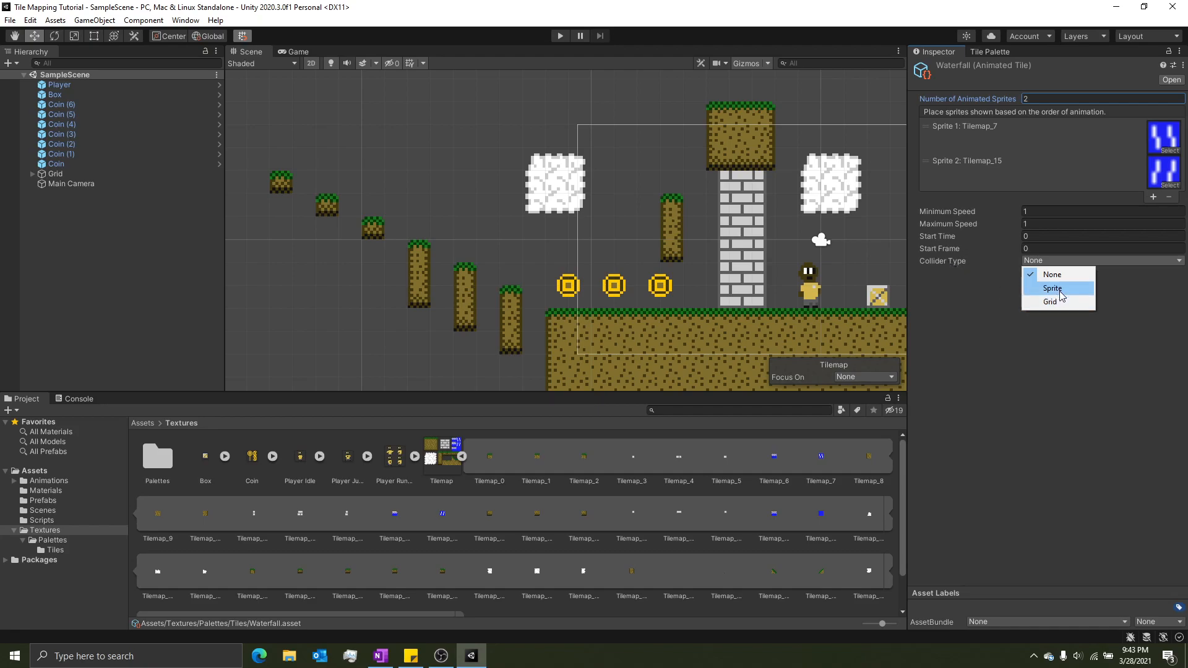
pyautogui.click(1023, 279)
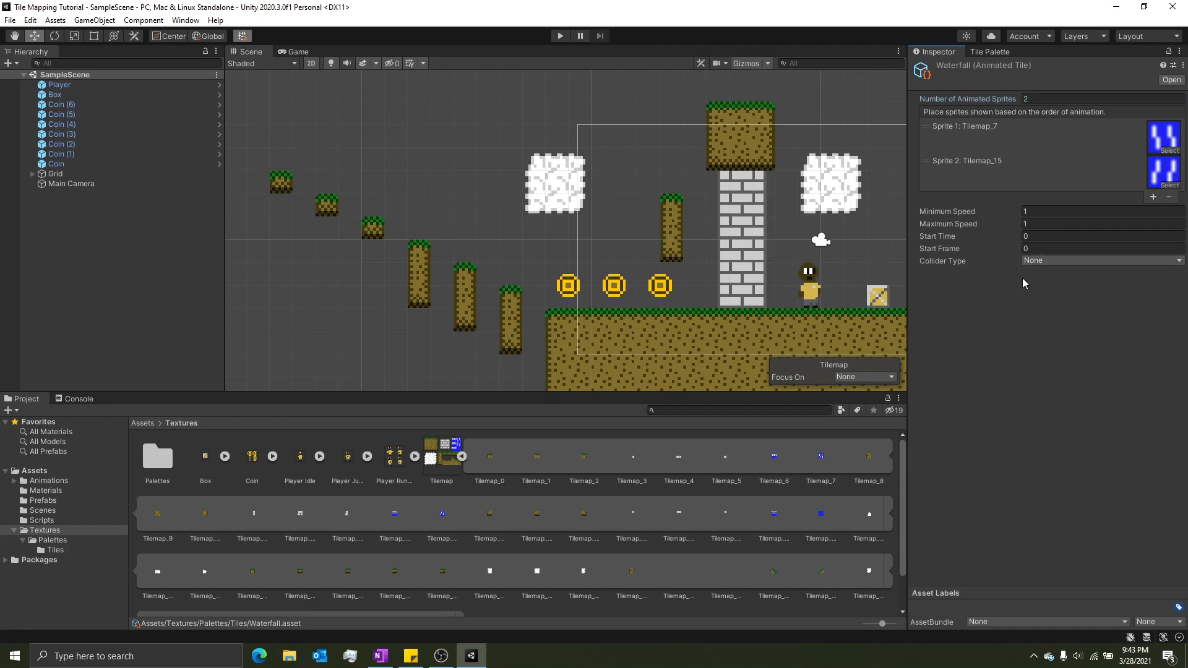
# Collapse the Tilemap texture's sprites in the Textures folder and bring the ground and slope area of the level into view
pyautogui.moveTo(828, 284); pyautogui.dragTo(597, 271, button='middle')
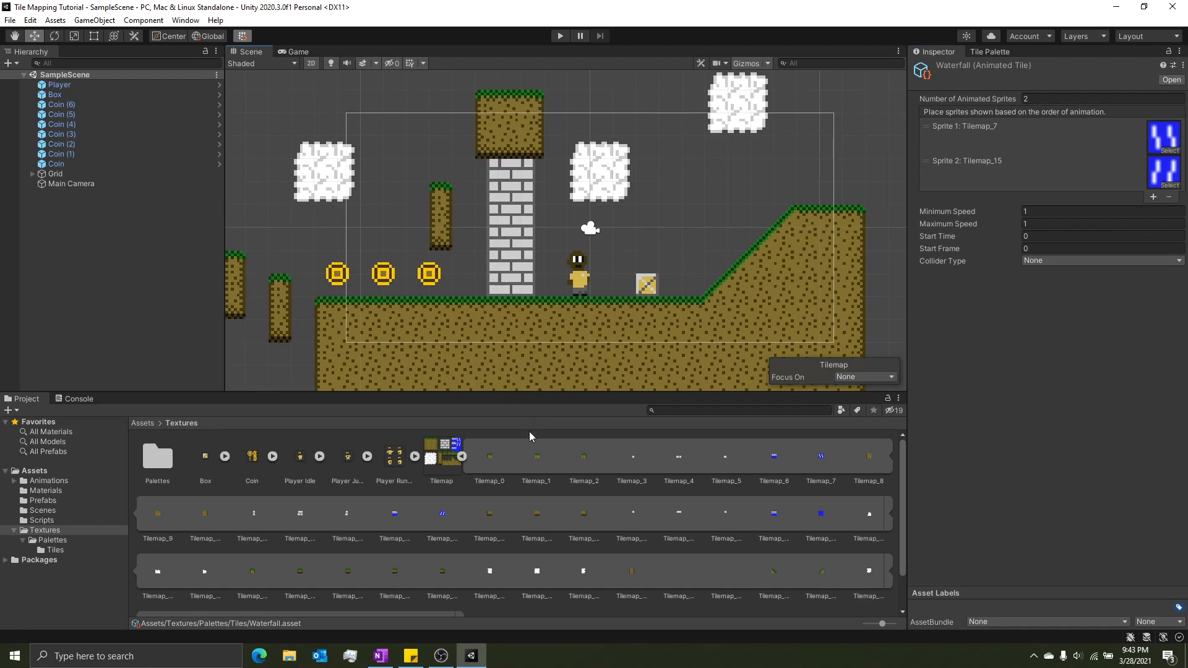
pyautogui.click(462, 456)
pyautogui.click(462, 457)
pyautogui.click(462, 456)
pyautogui.moveTo(859, 265); pyautogui.dragTo(804, 221, button='middle')
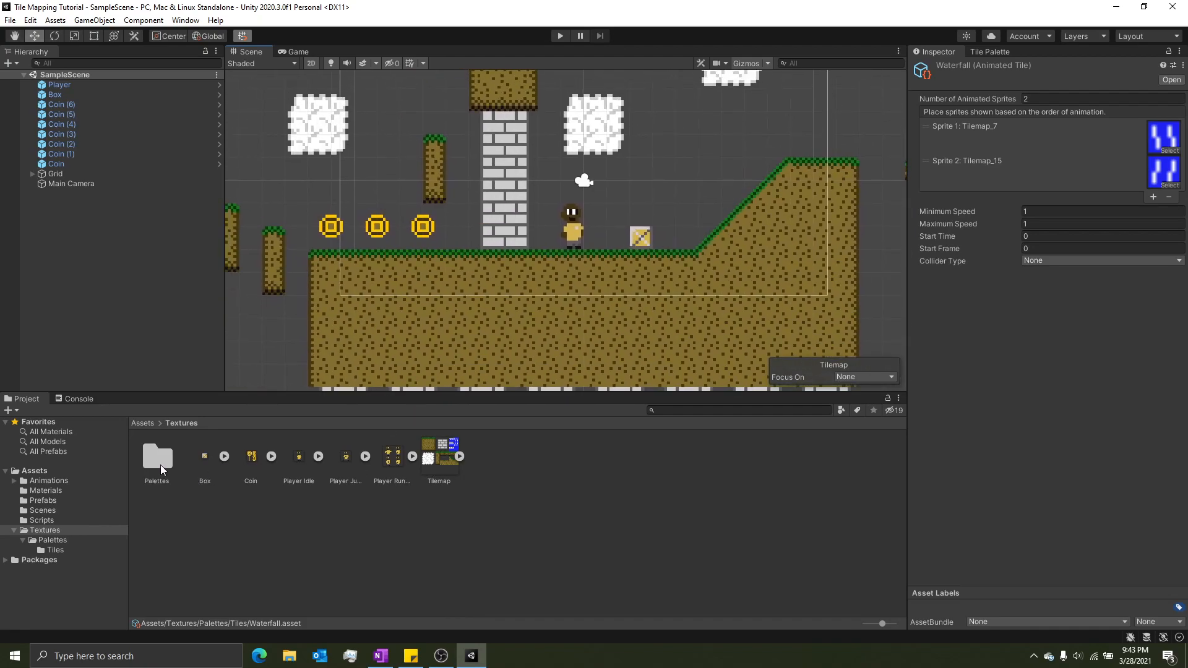
# Set the Water animated tile in the Tiles folder to 3 animated sprites
pyautogui.click(56, 549)
pyautogui.click(157, 584)
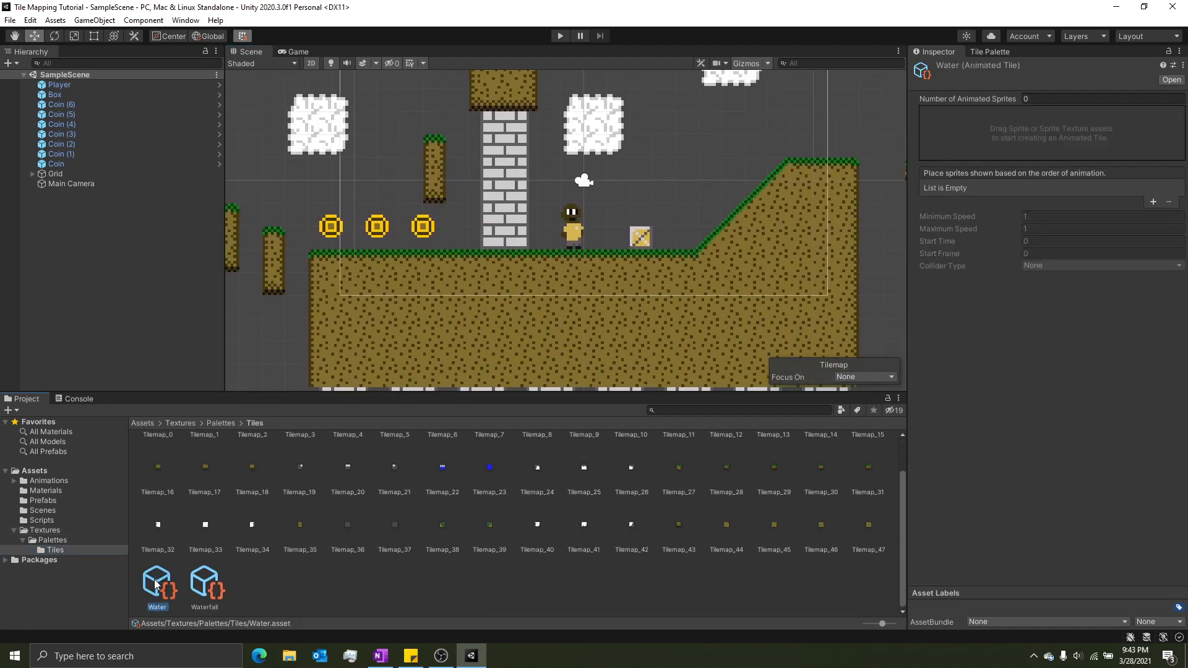
pyautogui.click(1045, 99)
pyautogui.write('3')
pyautogui.press('Return')
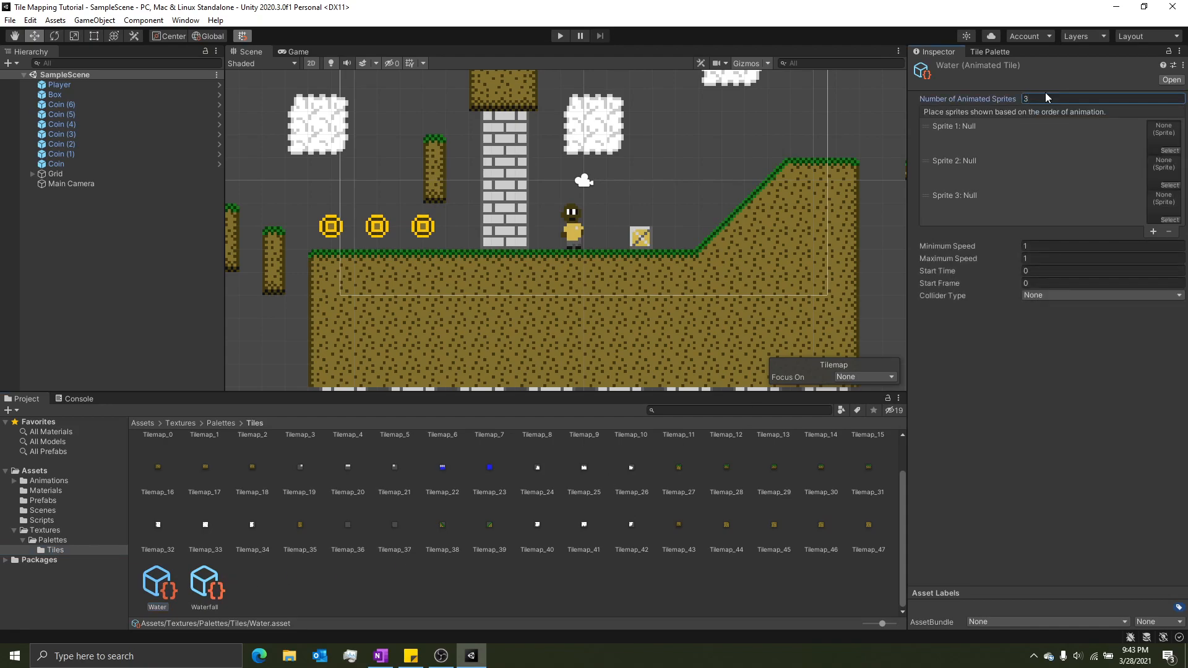
pyautogui.click(1166, 152)
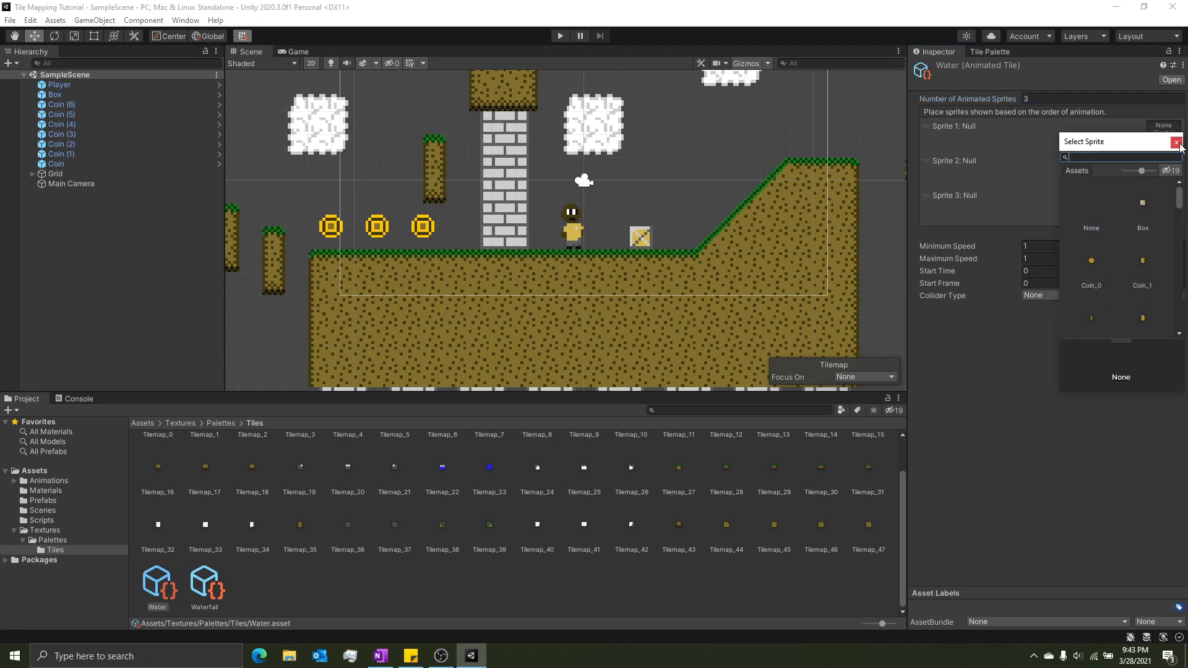
pyautogui.click(1182, 144)
# Assign Tilemap_6, Tilemap_14 and Tilemap_22 from the Textures folder as the Water tile's first, second and third sprites
pyautogui.click(95, 531)
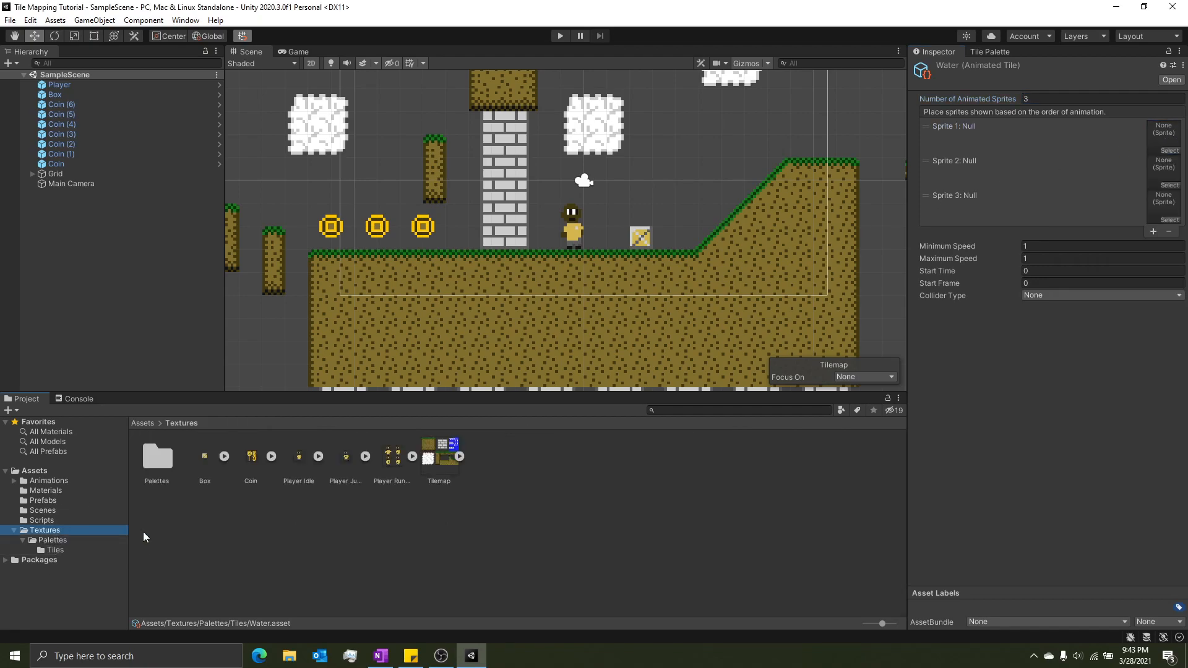
pyautogui.click(459, 456)
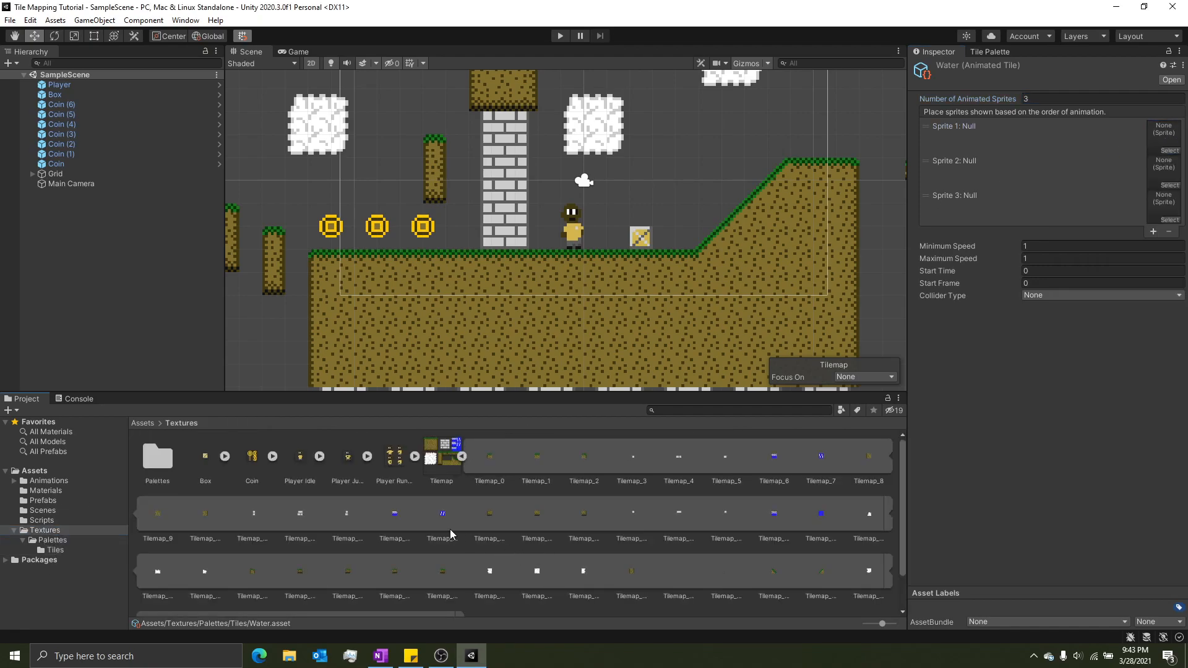
pyautogui.moveTo(774, 456); pyautogui.dragTo(1164, 133)
pyautogui.moveTo(394, 515); pyautogui.dragTo(1164, 171)
pyautogui.moveTo(781, 518); pyautogui.dragTo(1165, 209)
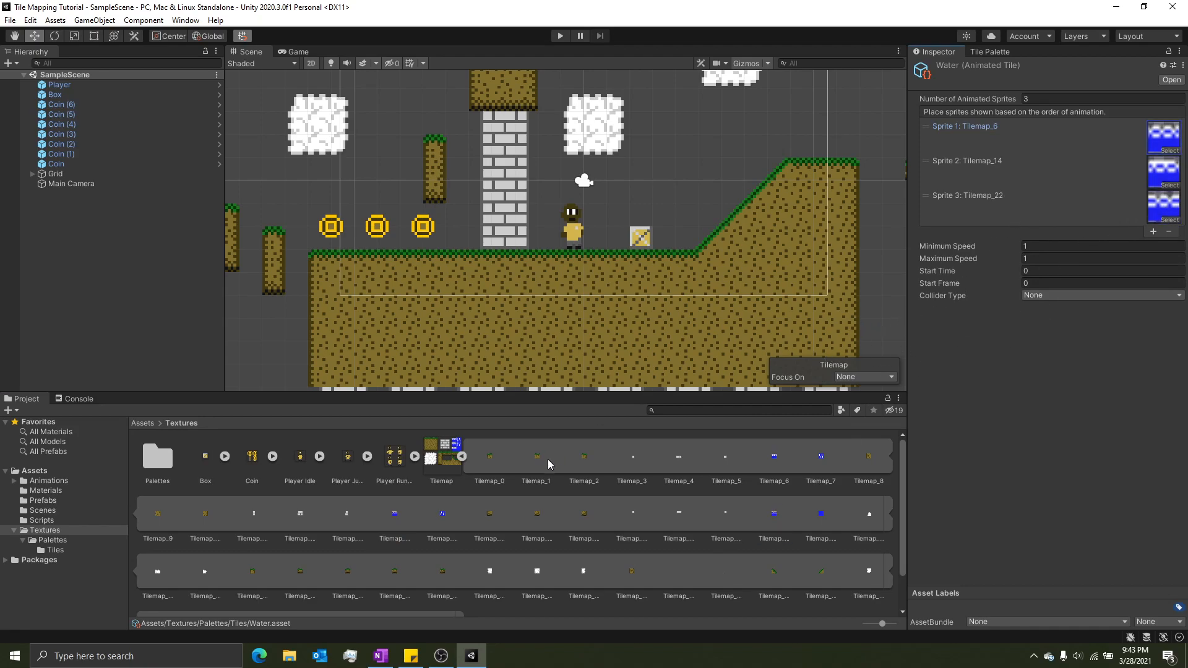
pyautogui.click(462, 457)
# Add the Waterfall and Water animated tiles from the Tiles folder to empty cells above the dirt block in the tile palette
pyautogui.click(59, 551)
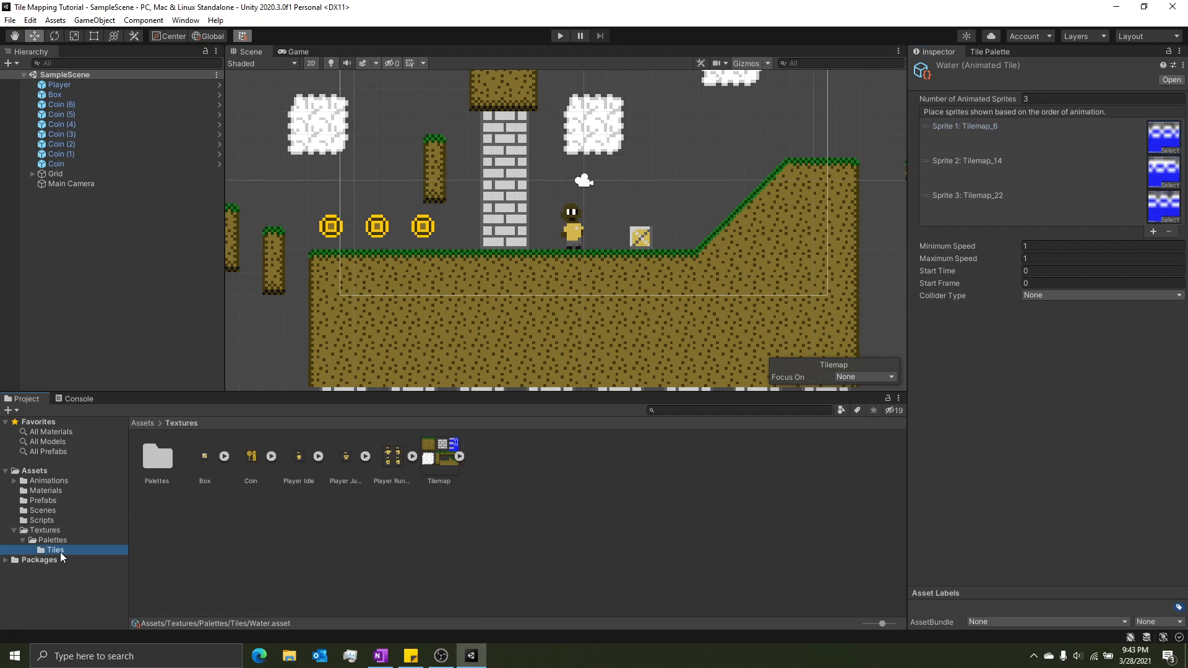
pyautogui.scroll(-1, 284, 603)
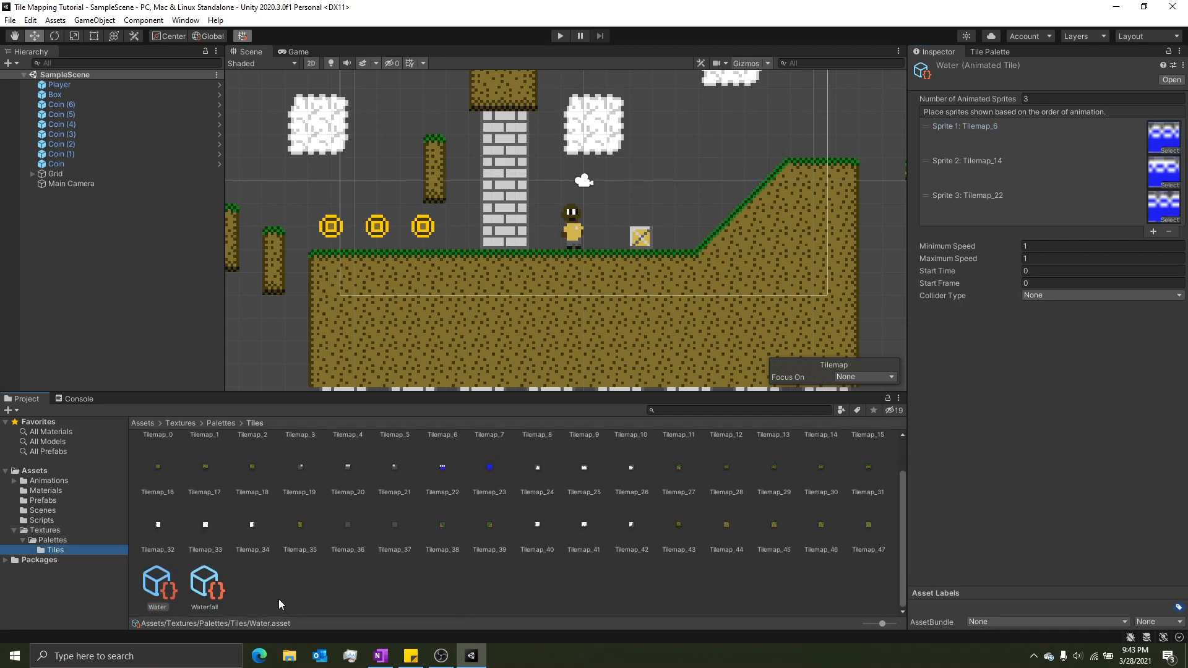
pyautogui.click(242, 592)
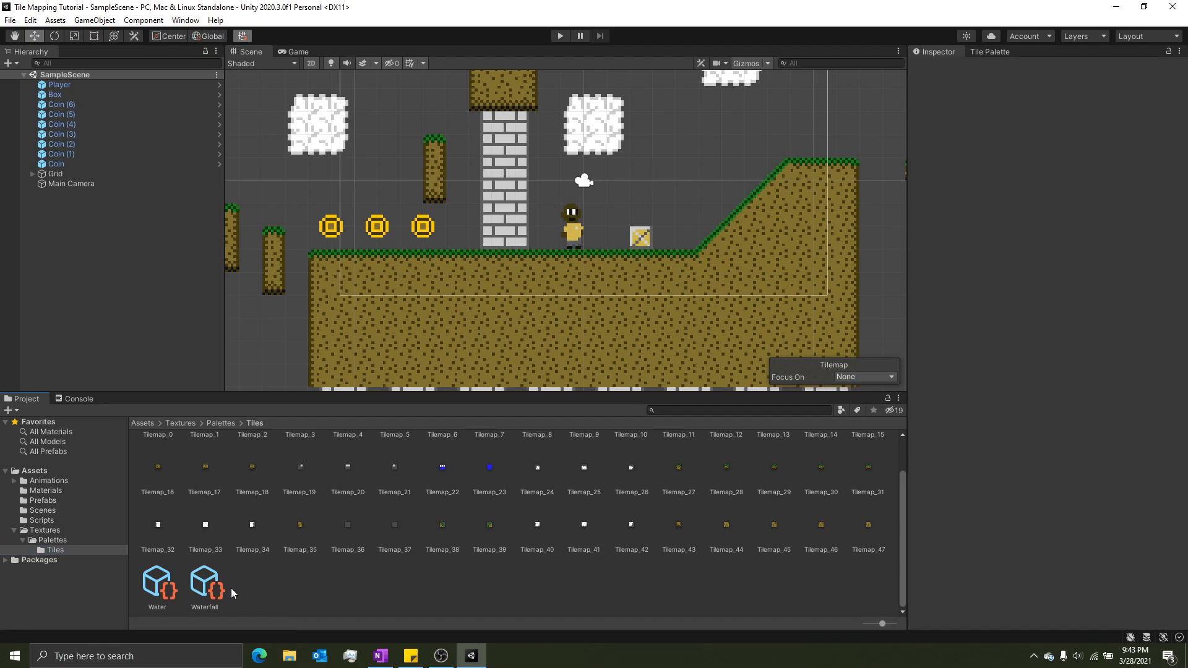
pyautogui.click(992, 54)
pyautogui.scroll(5, 1021, 264)
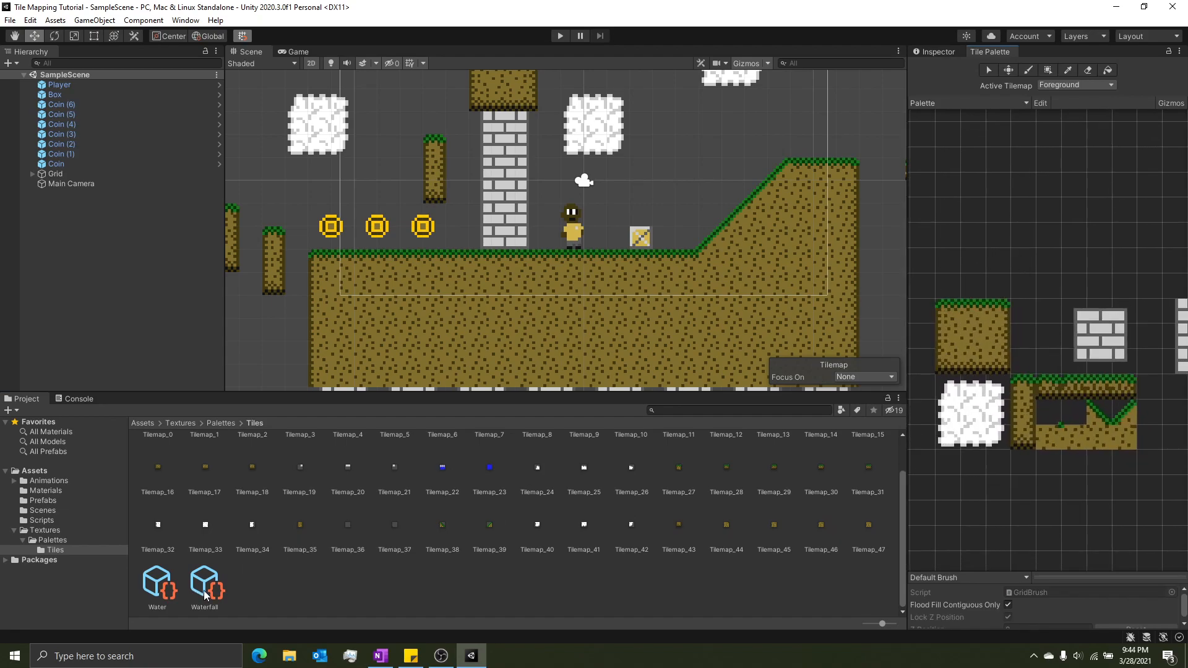
pyautogui.moveTo(203, 591); pyautogui.dragTo(969, 249)
pyautogui.moveTo(157, 585); pyautogui.dragTo(1012, 265)
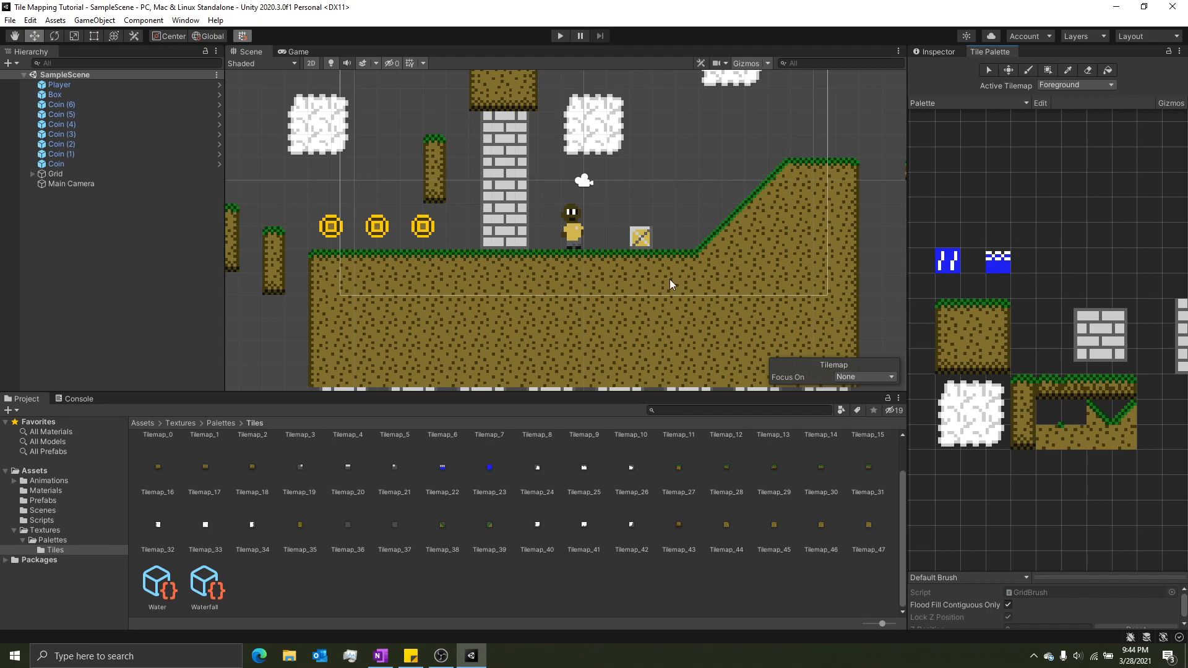
# Paint Water tiles on the Foreground tilemap in the three gaps between the stepped pillars and the main ground
pyautogui.moveTo(670, 280); pyautogui.dragTo(496, 292, button='middle')
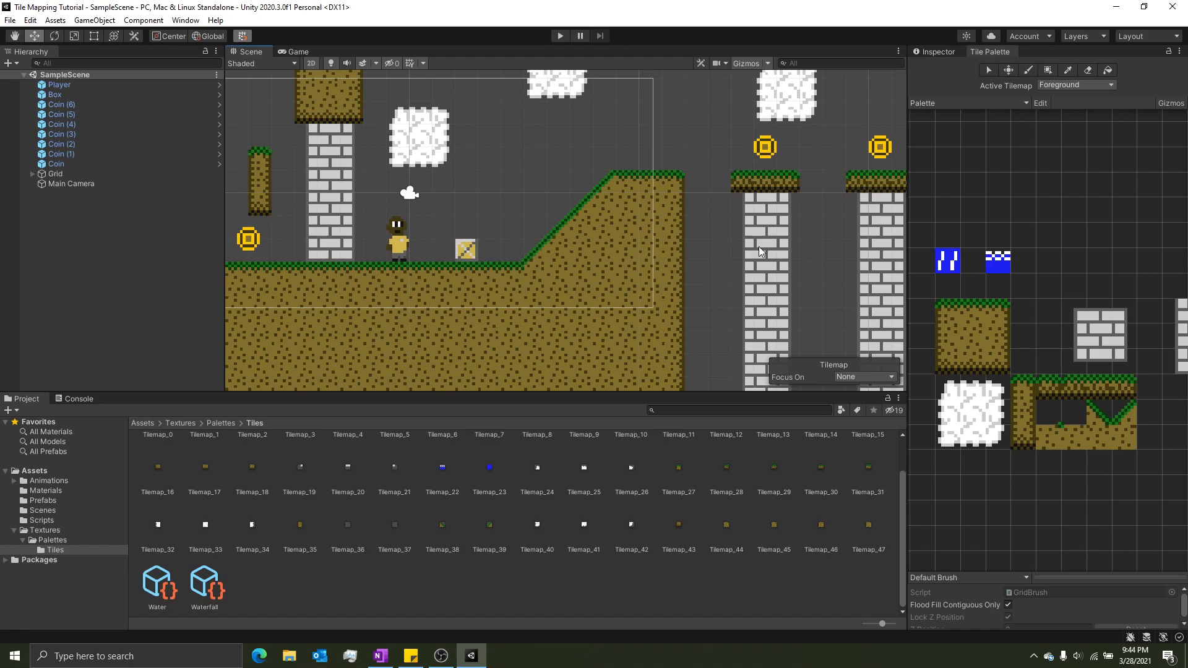
pyautogui.click(945, 265)
pyautogui.moveTo(549, 269); pyautogui.dragTo(863, 239, button='middle')
pyautogui.moveTo(716, 244)
pyautogui.mouseDown(button='middle')
pyautogui.moveTo(451, 250)
pyautogui.moveTo(644, 290)
pyautogui.mouseUp(button='middle')
pyautogui.click(557, 255)
pyautogui.moveTo(509, 224); pyautogui.dragTo(489, 217)
pyautogui.click(464, 201)
pyautogui.moveTo(574, 295)
pyautogui.mouseDown(button='middle')
pyautogui.moveTo(404, 257)
pyautogui.moveTo(570, 250)
pyautogui.mouseUp(button='middle')
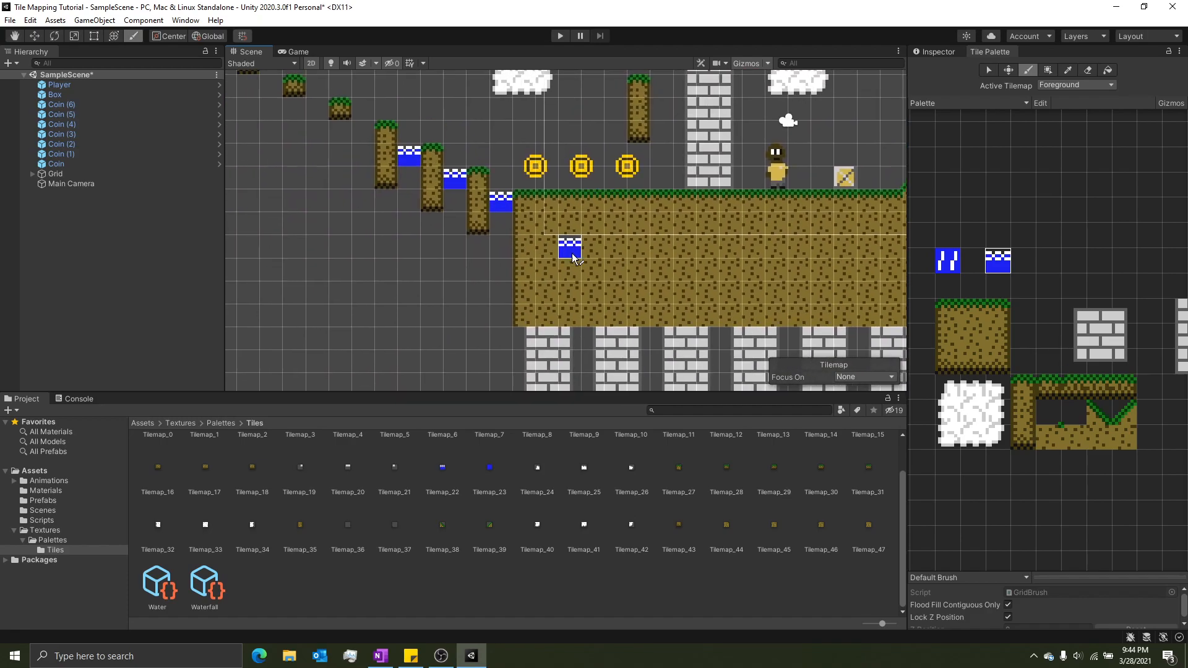
# Expand the Grid object to show its tilemaps and undo the Water tiles painted on the Foreground tilemap
pyautogui.click(949, 262)
pyautogui.click(32, 174)
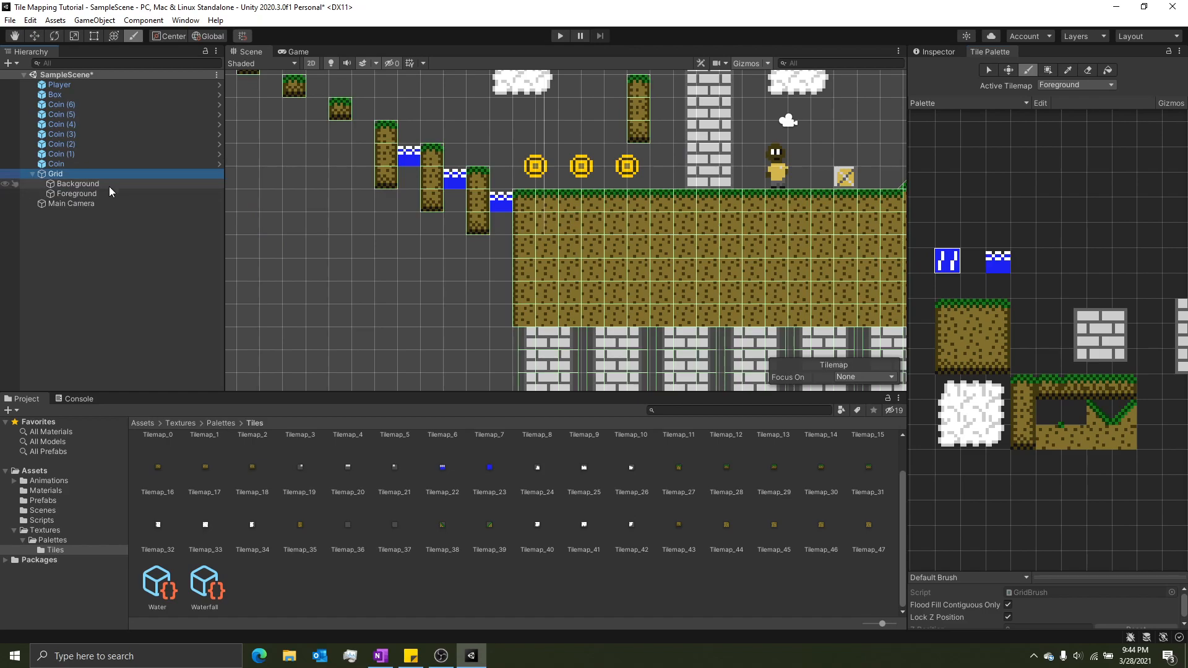
pyautogui.moveTo(503, 224); pyautogui.dragTo(530, 259, button='middle')
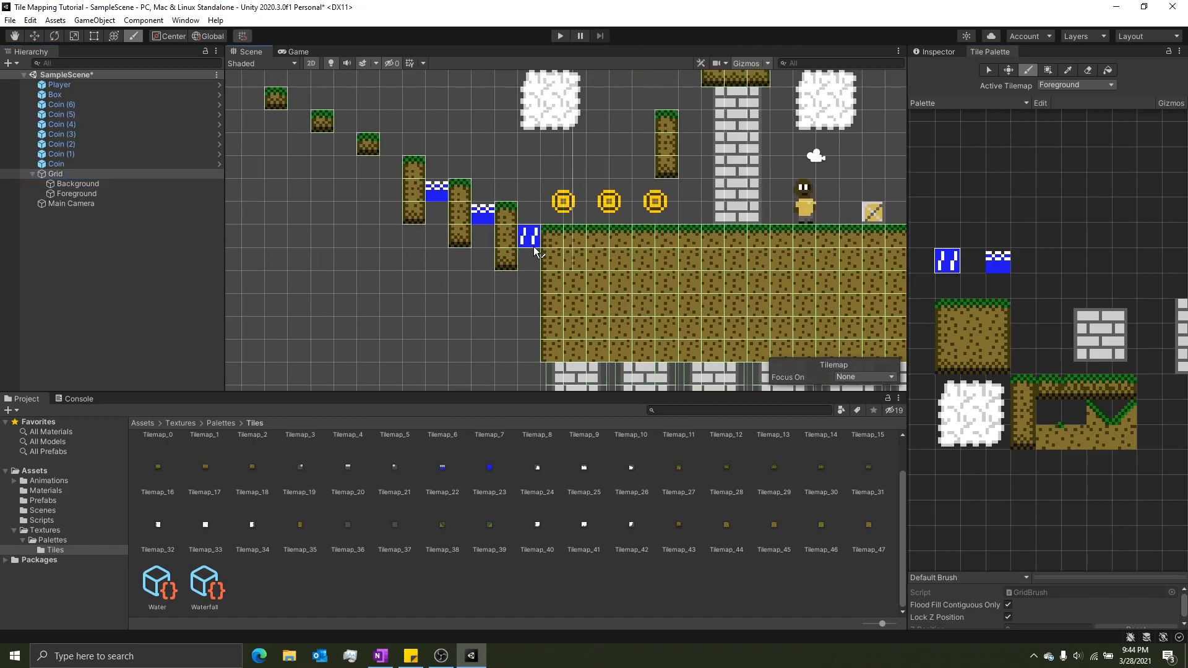
pyautogui.click(465, 257)
pyautogui.hotkey('ctrl', 'z')
pyautogui.hotkey('ctrl', 'z')
pyautogui.hotkey('ctrl', 'z')
pyautogui.hotkey('ctrl', 'z')
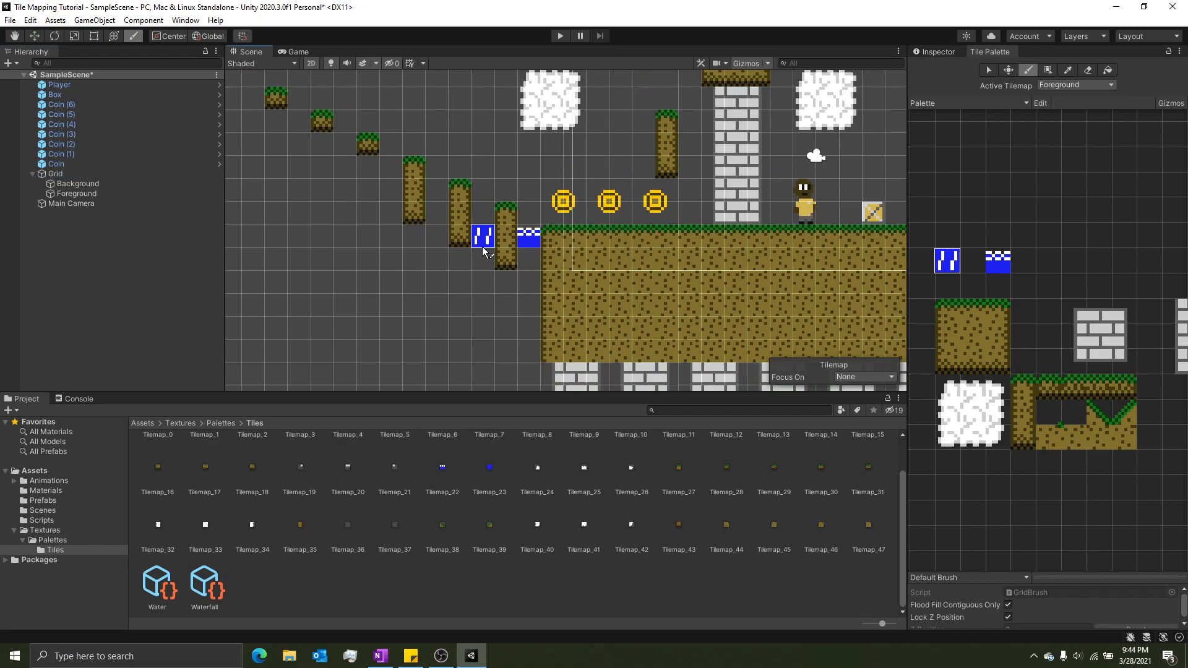
# Paint one Water tile on the Background tilemap in each of the three gaps between the stepped pillars and the main ground
pyautogui.click(68, 184)
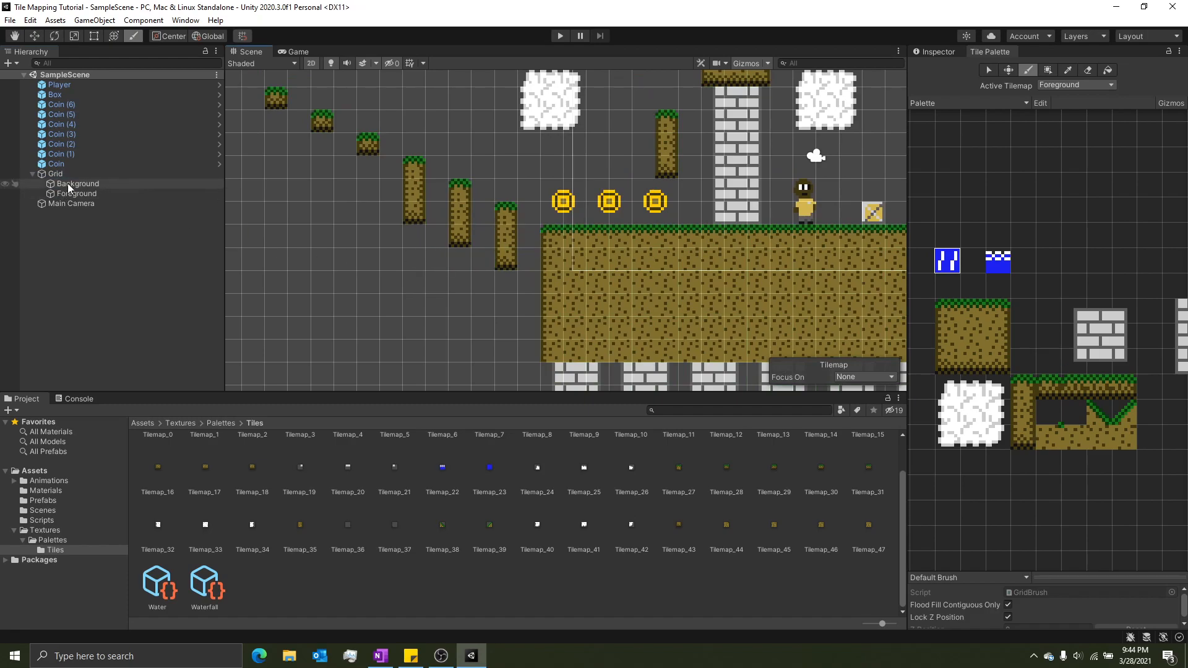
pyautogui.click(1008, 261)
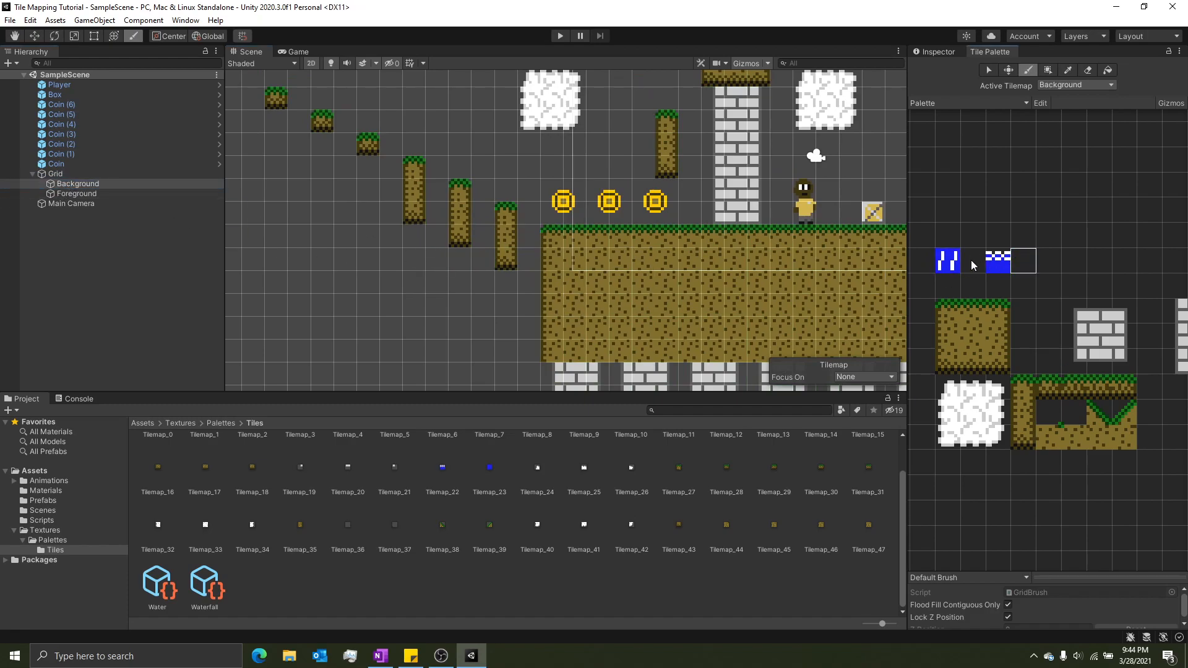
pyautogui.click(530, 237)
pyautogui.click(483, 214)
pyautogui.click(437, 191)
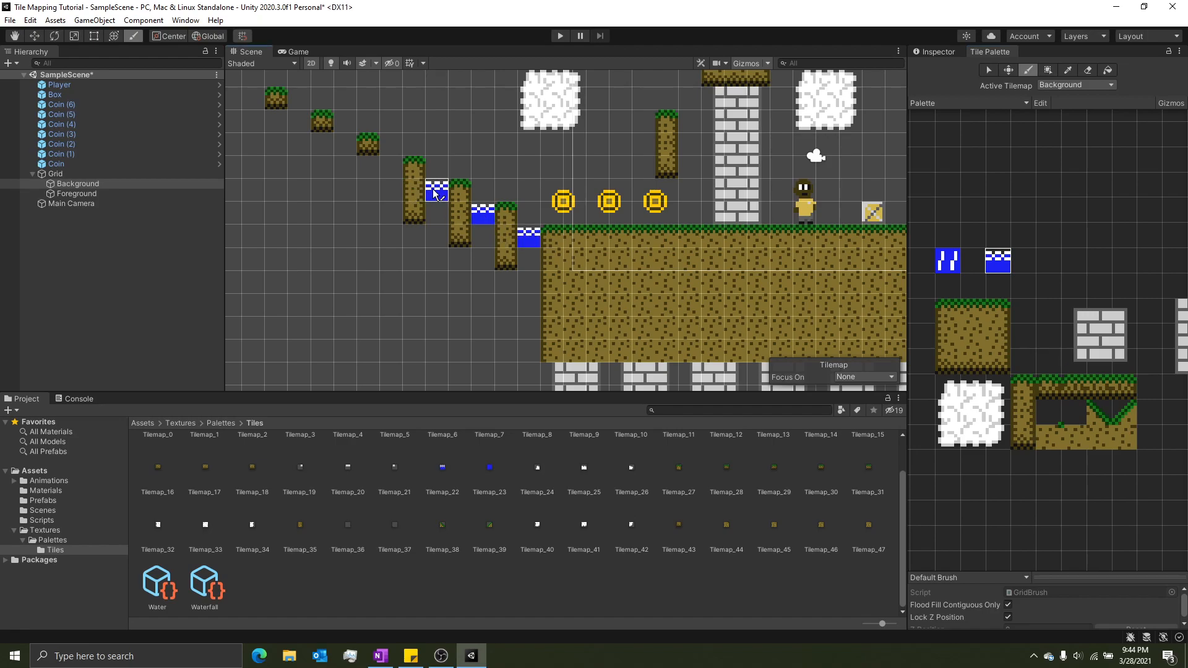
# Paint a long column of Waterfall tiles on the Background tilemap below each of the three Water tiles
pyautogui.click(947, 262)
pyautogui.moveTo(510, 312); pyautogui.dragTo(505, 234, button='middle')
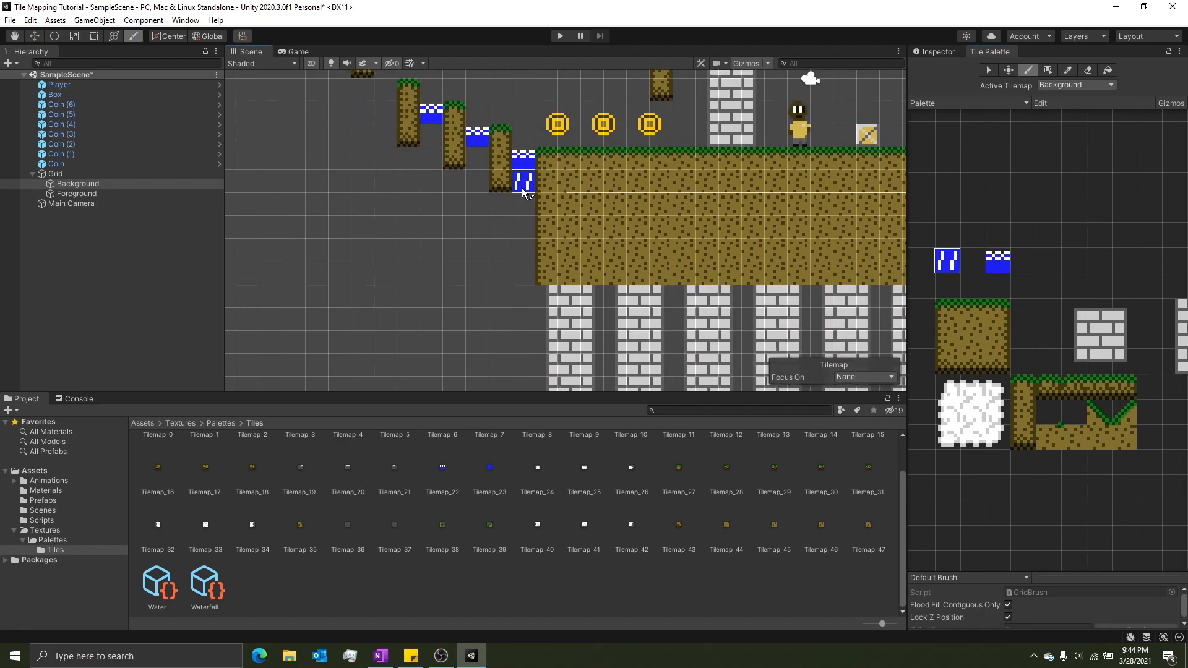
pyautogui.moveTo(524, 181); pyautogui.dragTo(523, 383)
pyautogui.moveTo(477, 158); pyautogui.dragTo(481, 325)
pyautogui.moveTo(431, 135); pyautogui.dragTo(407, 343)
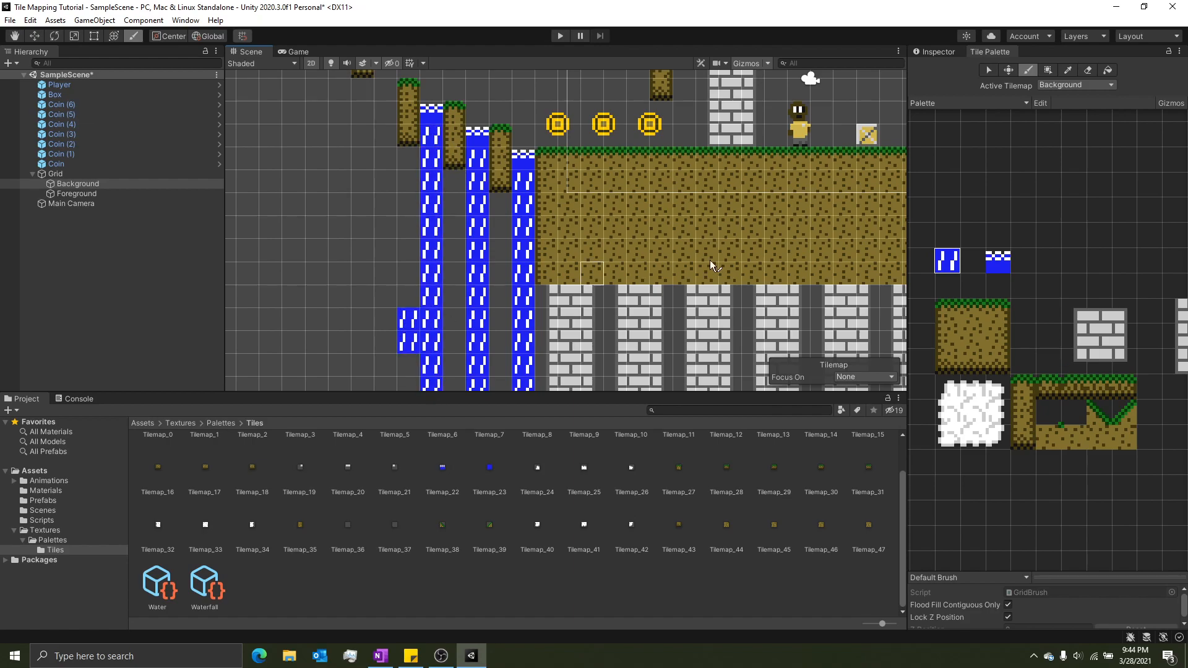
# Erase the stray Waterfall tiles beside the leftmost waterfall column
pyautogui.click(1088, 70)
pyautogui.moveTo(410, 321); pyautogui.dragTo(409, 343)
pyautogui.moveTo(617, 250); pyautogui.dragTo(595, 289, button='middle')
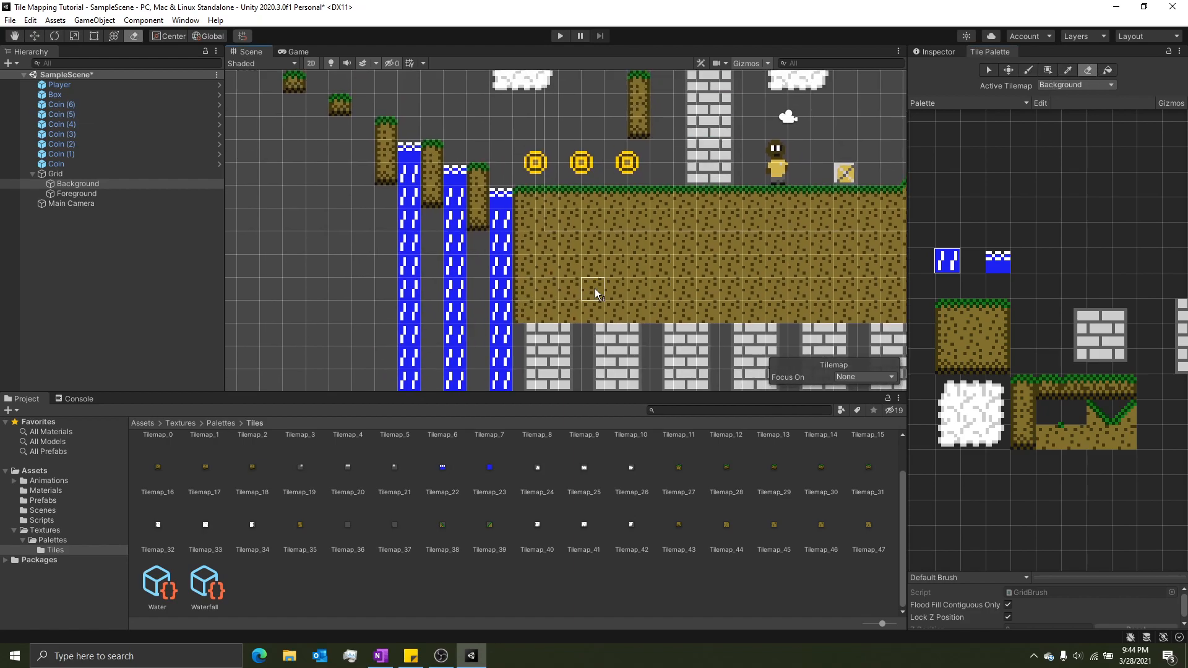
# Play-test the level, jumping over the box and walking the player left past the coins to the edge of the waterfalls
pyautogui.click(560, 35)
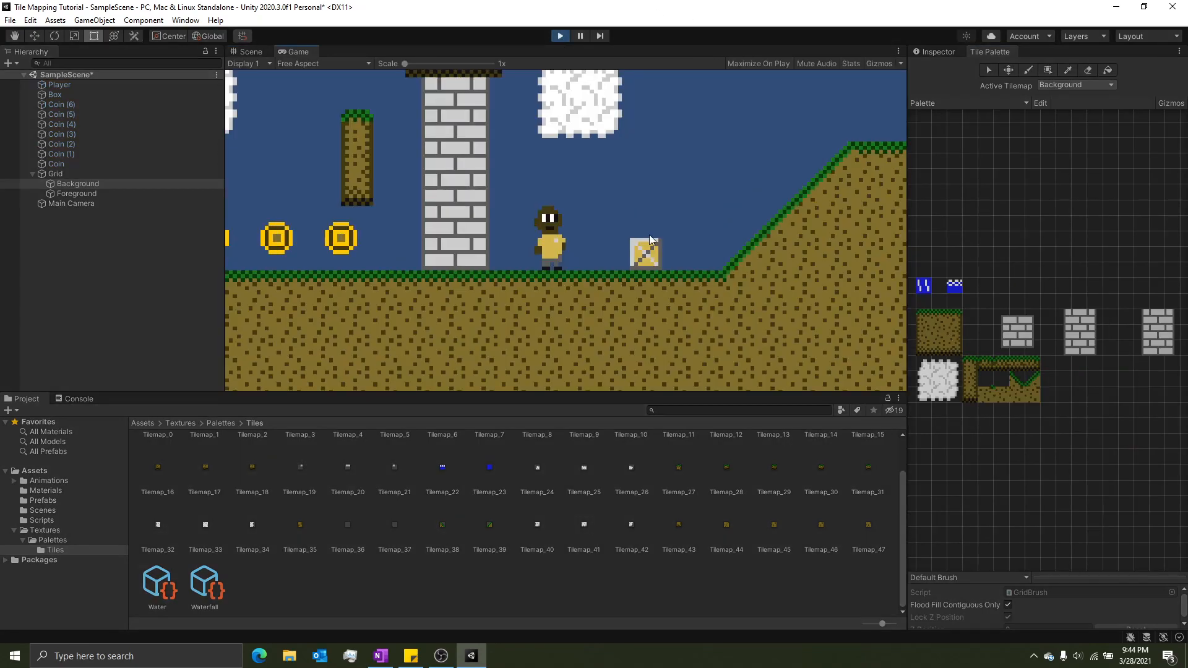
pyautogui.press('Left')
pyautogui.press('Right')
pyautogui.press('Left')
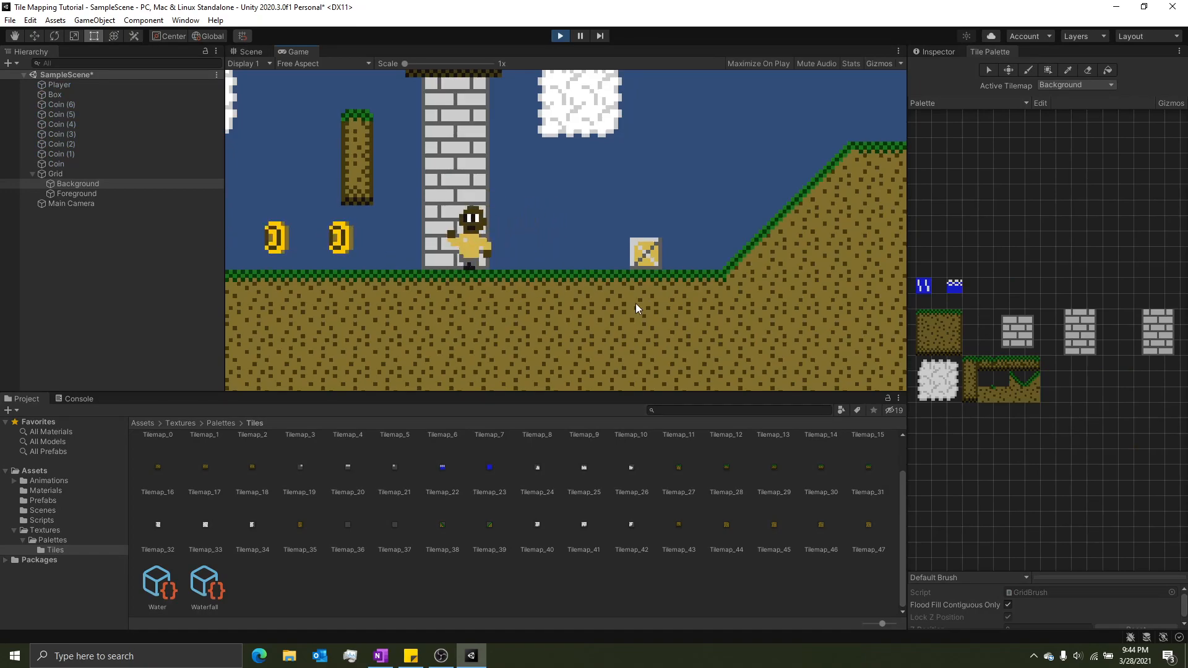
pyautogui.press('Right')
pyautogui.press('space')
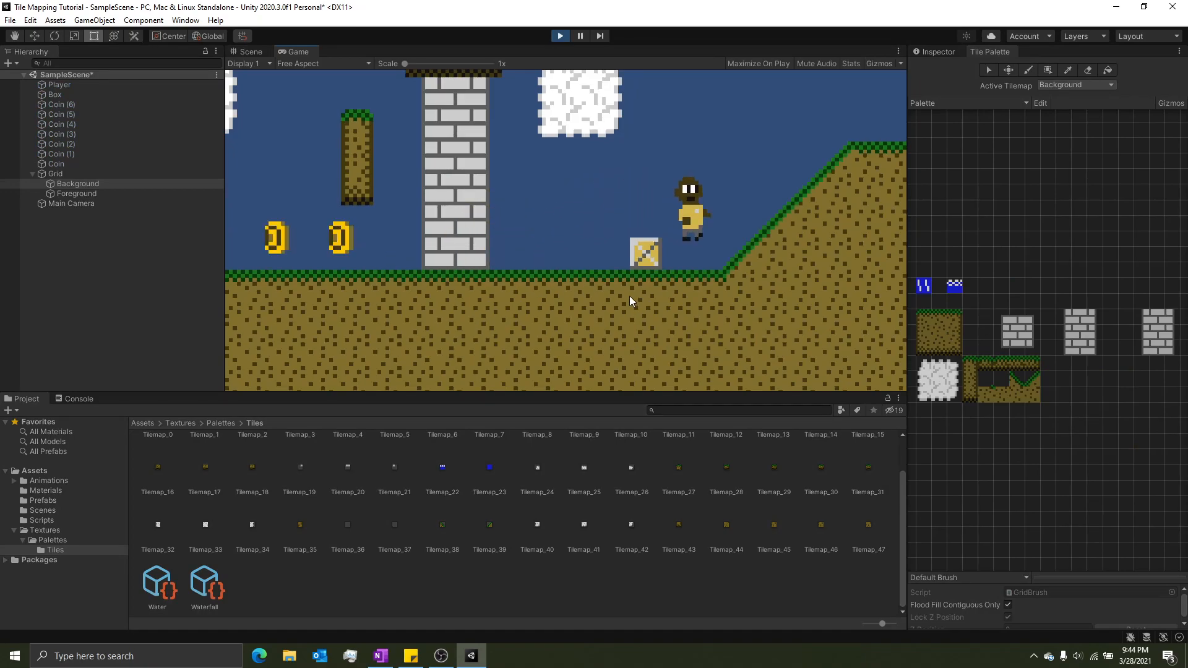
pyautogui.press('Left')
pyautogui.press('space')
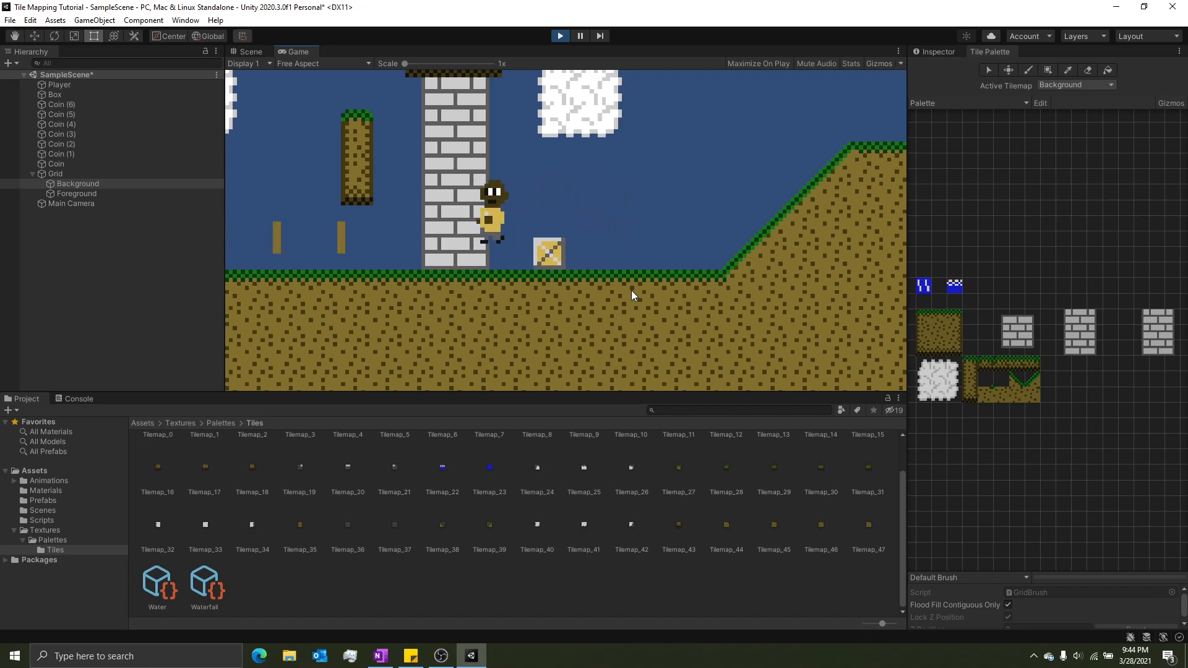
pyautogui.press('Left')
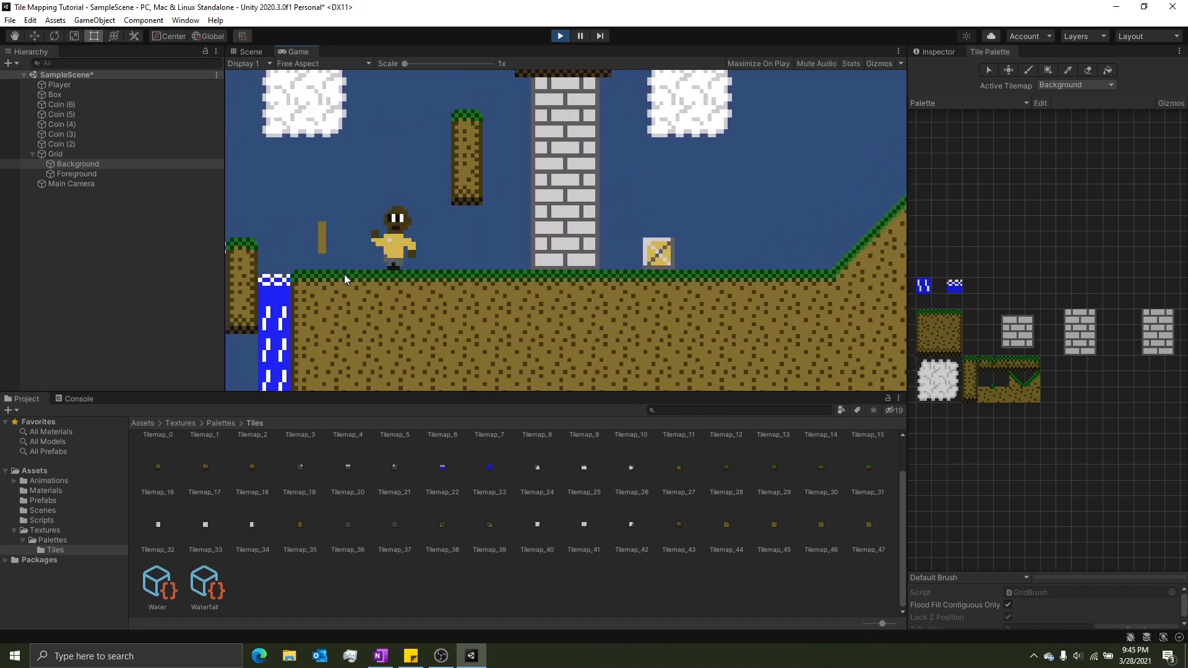
pyautogui.press('Left')
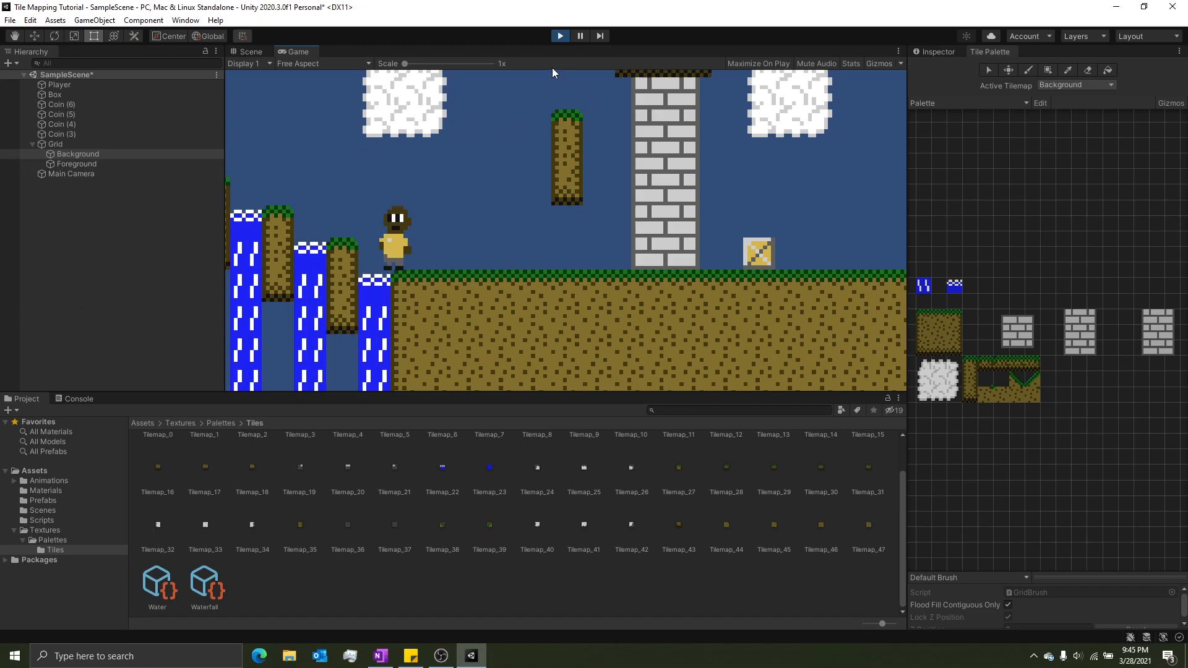
# Stop the play test and set the Background tilemap's Animation Frame Rate to 5
pyautogui.click(95, 155)
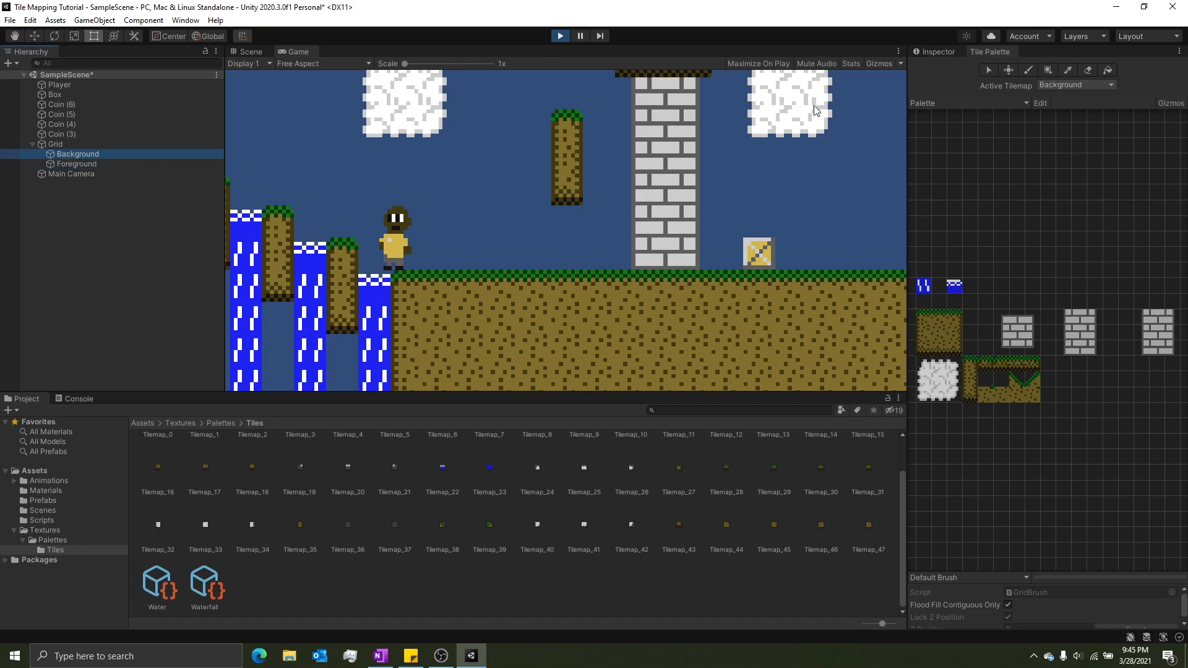
pyautogui.click(935, 52)
pyautogui.click(560, 36)
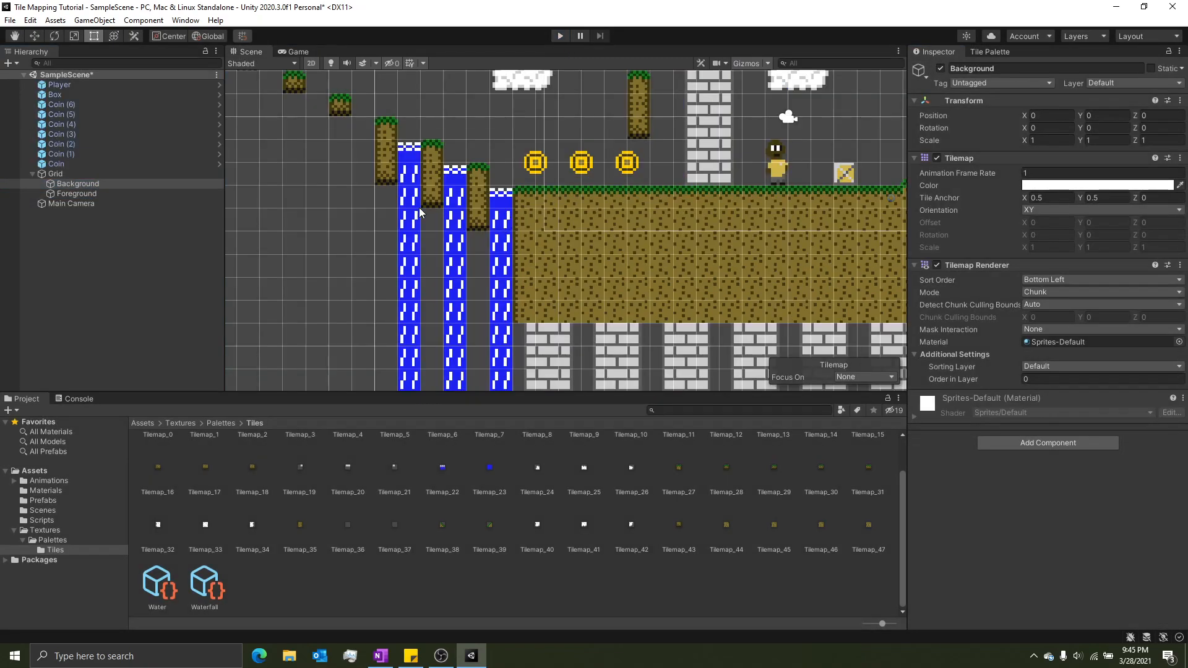
pyautogui.click(57, 176)
pyautogui.click(61, 185)
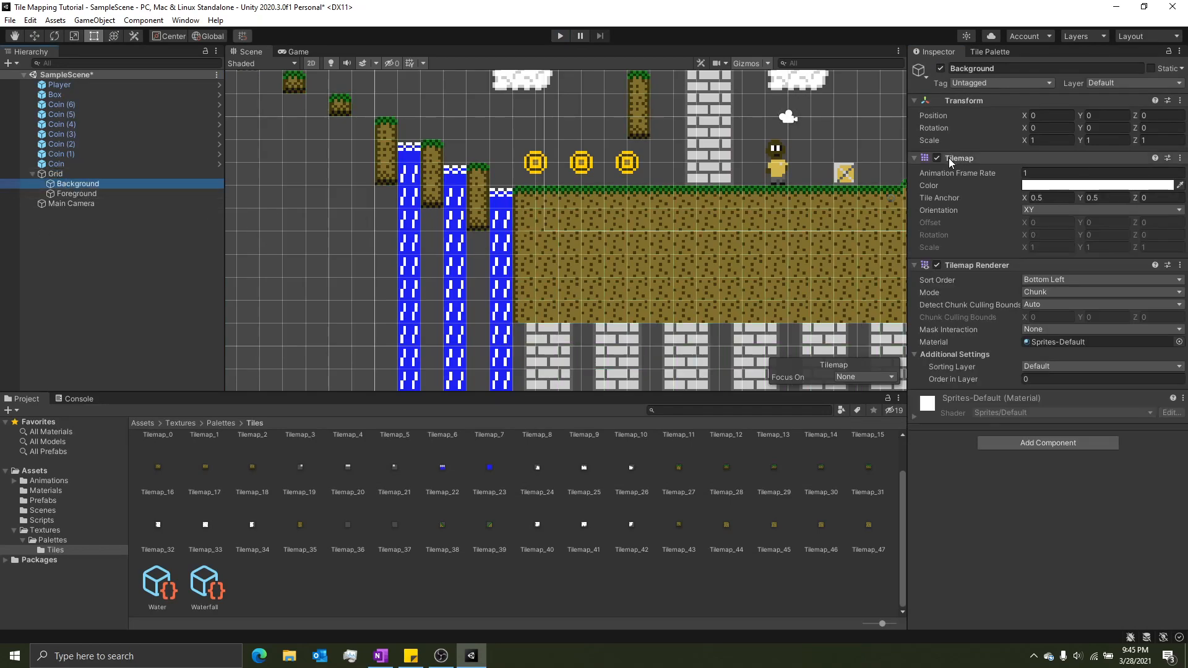
pyautogui.click(1078, 174)
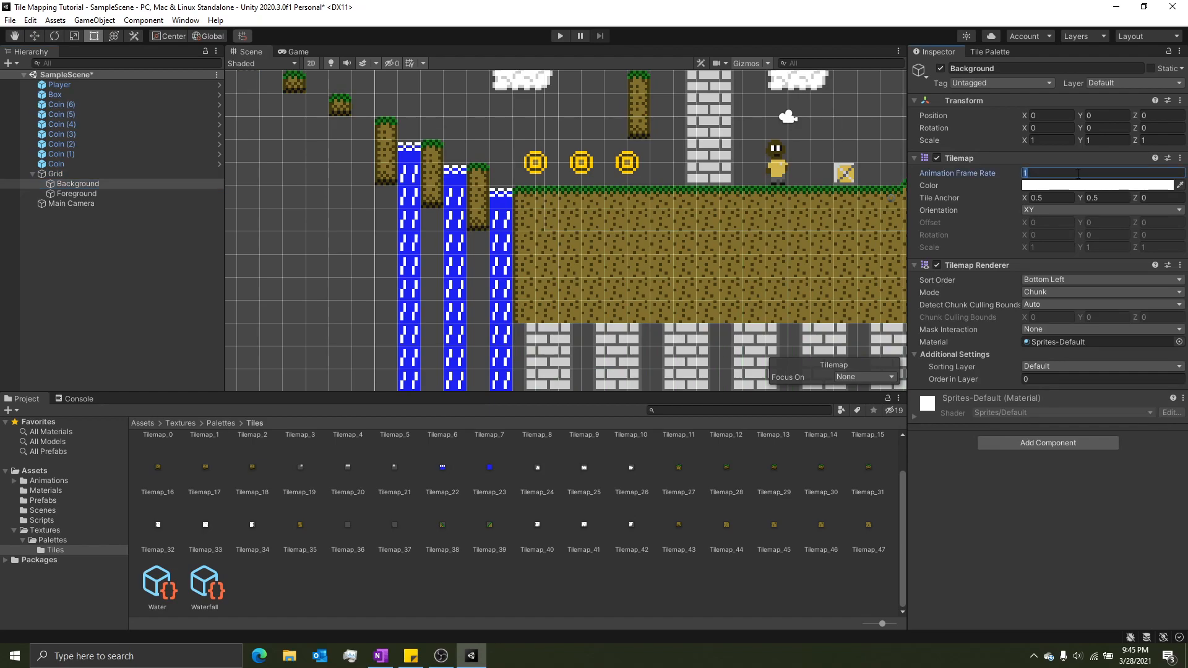
pyautogui.write('5')
# Play-test the level again and walk the player left to the waterfalls to check their animation speed
pyautogui.click(560, 36)
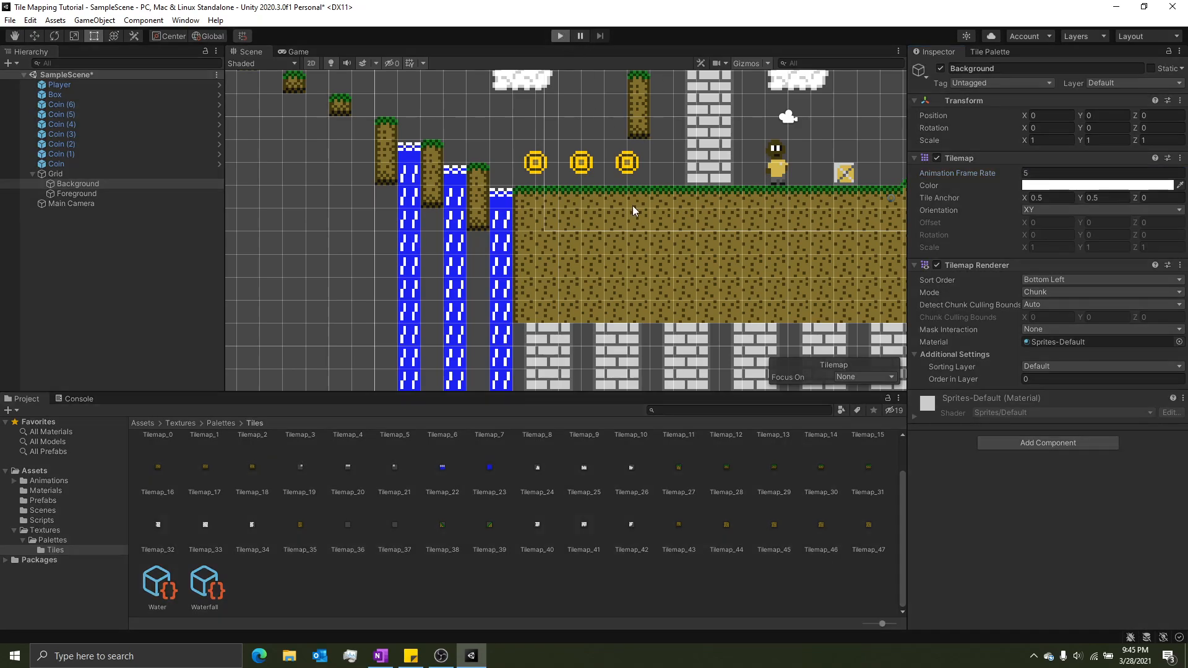
pyautogui.press('a')
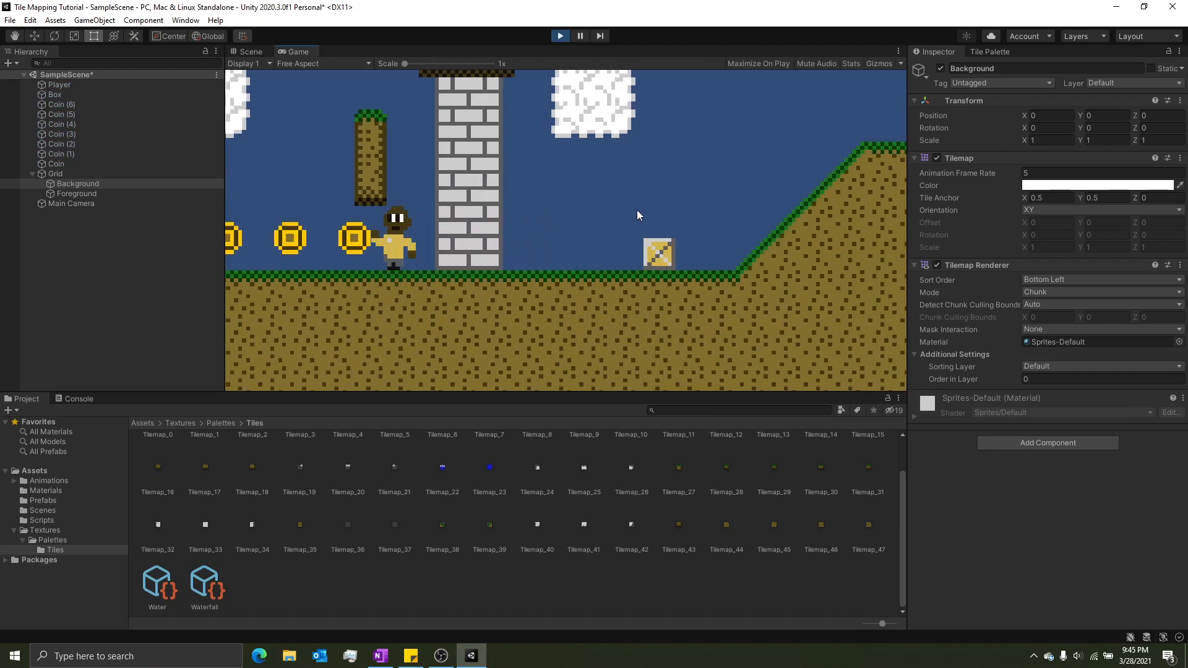
pyautogui.press('a')
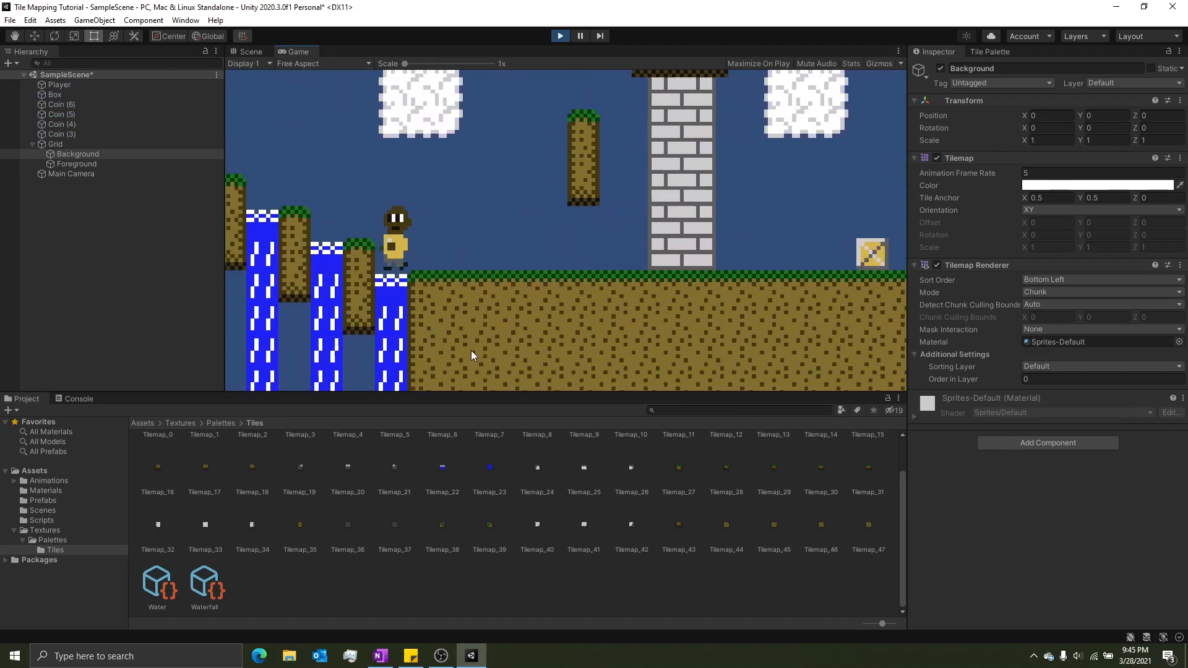
# Walk the player left off the ground's edge past the waterfalls and stop the play test
pyautogui.press('a')
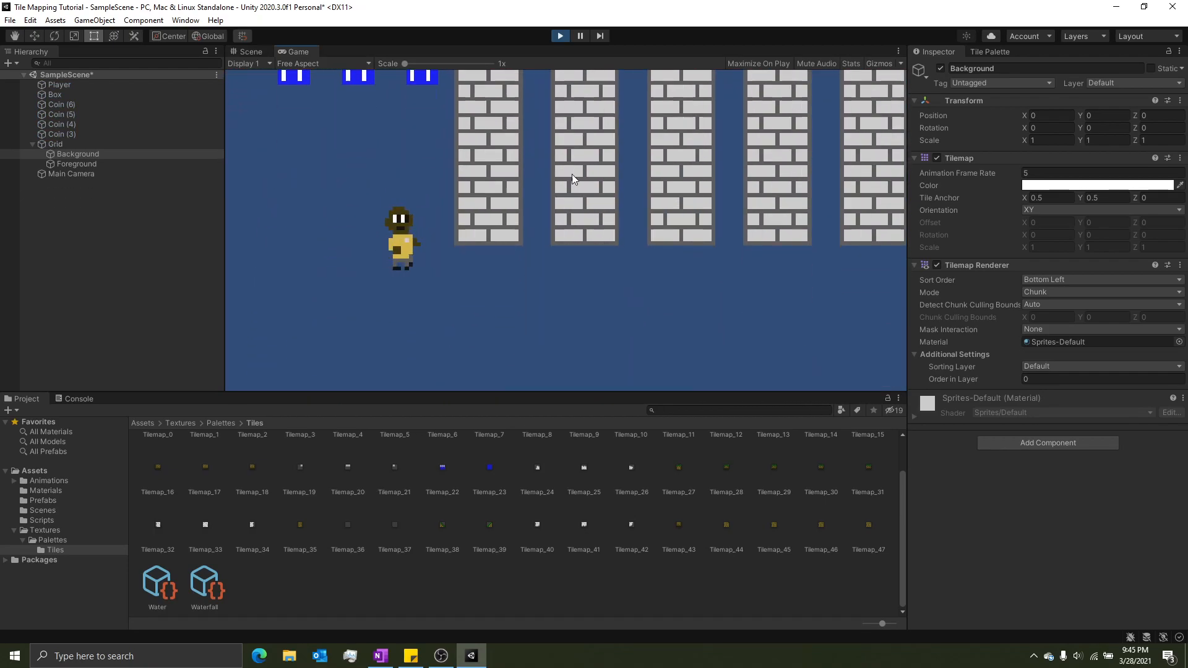
pyautogui.click(560, 35)
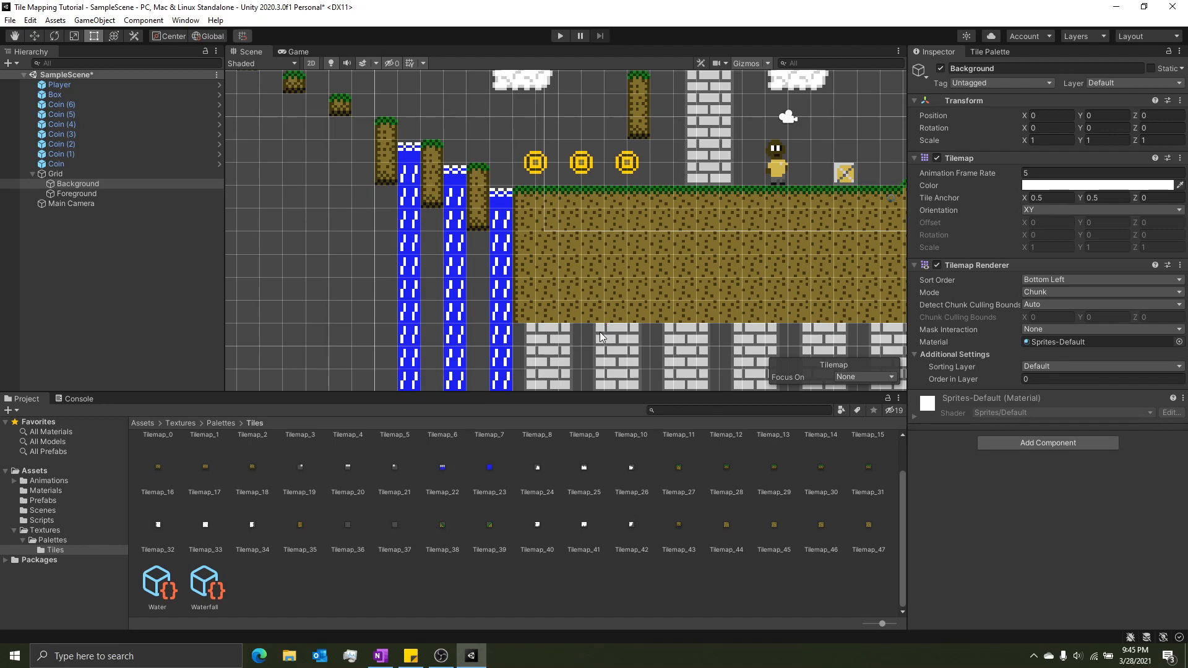
# Look over the finished level in the Scene view, from the waterfalls across the central ground to the coin-topped pillars
pyautogui.scroll(-2, 555, 343)
pyautogui.scroll(-3, 620, 294)
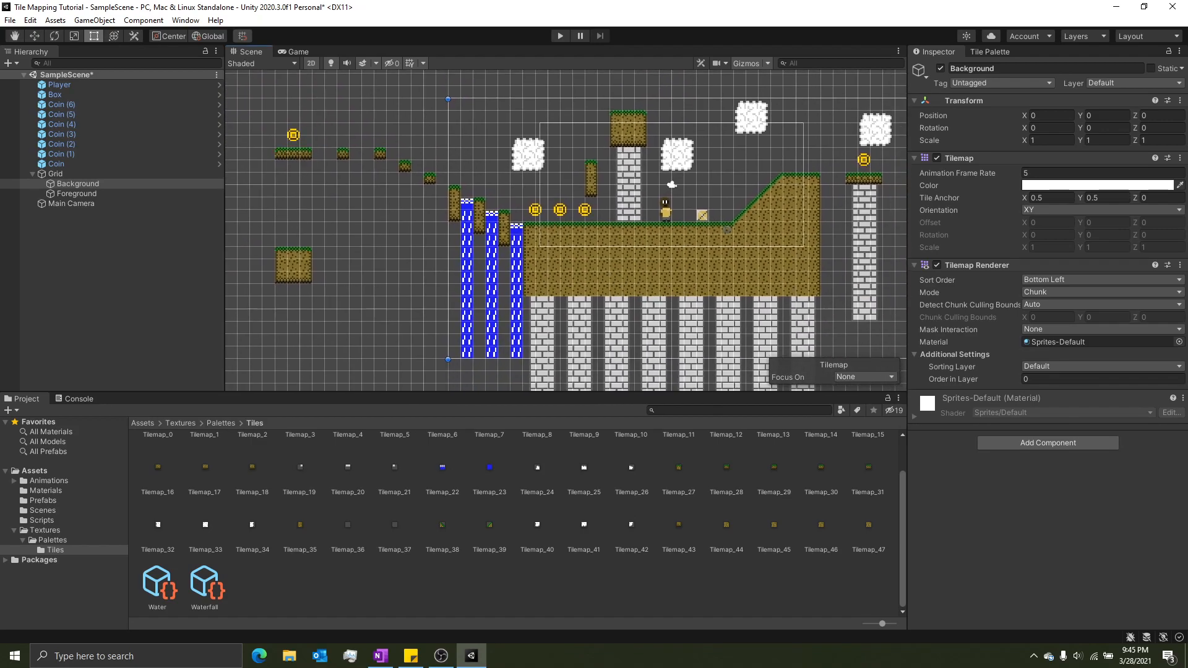
pyautogui.hotkey('alt', 'Tab')
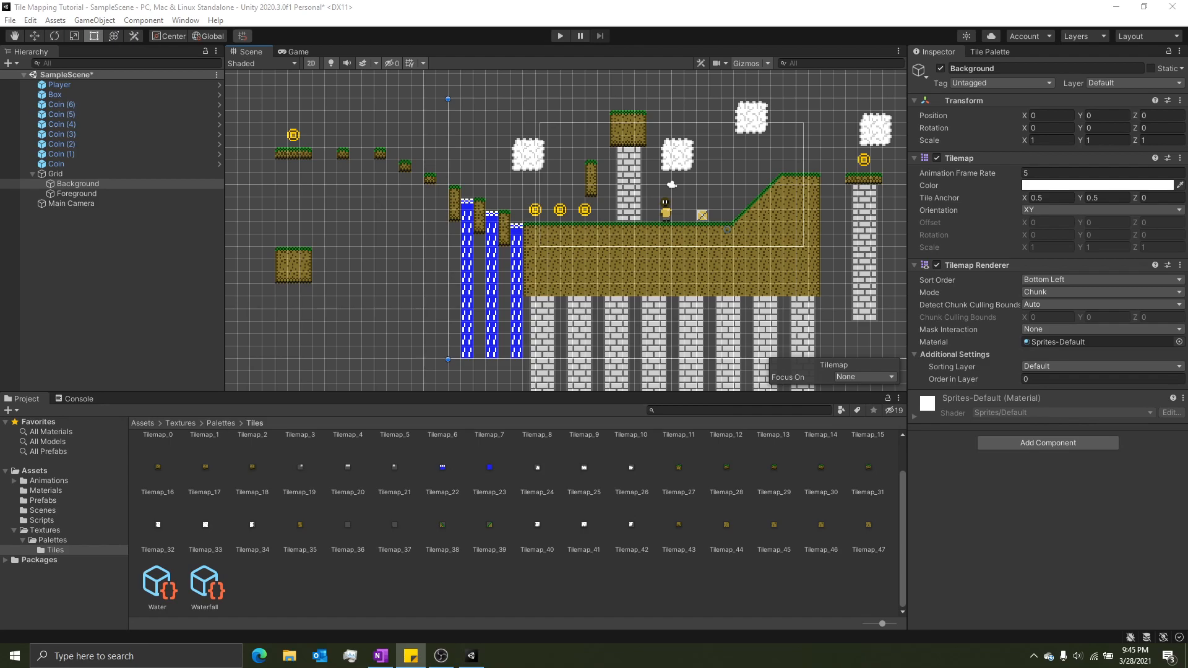
pyautogui.scroll(-2, 468, 276)
pyautogui.moveTo(469, 276); pyautogui.dragTo(442, 259, button='middle')
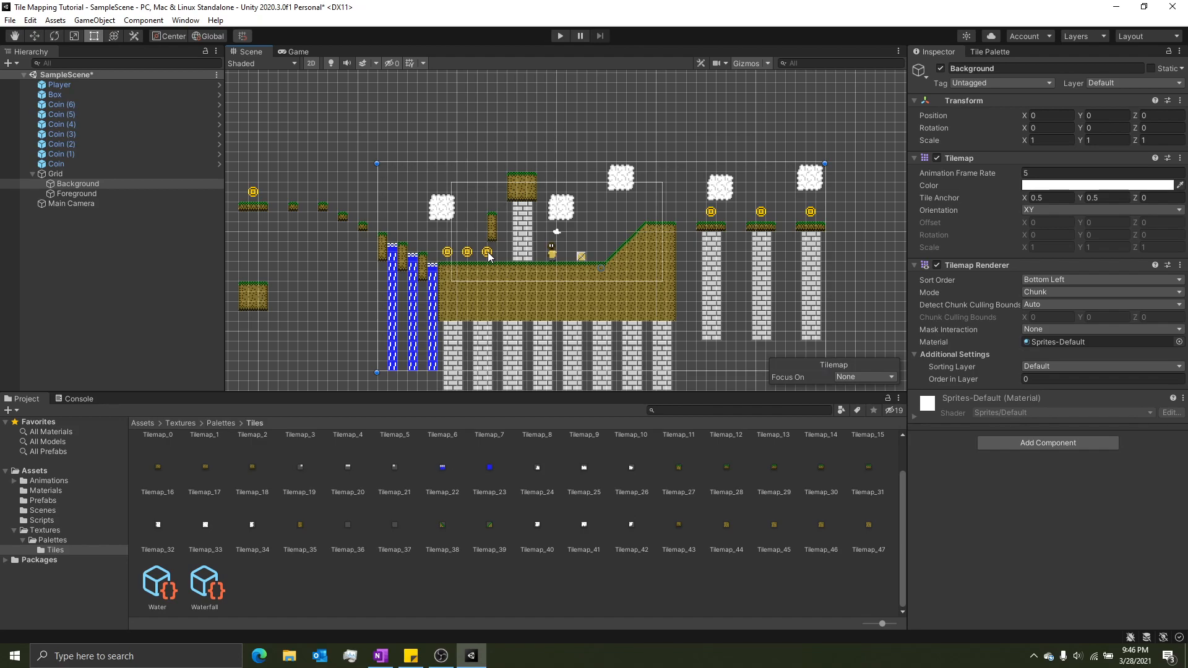
pyautogui.moveTo(697, 261); pyautogui.dragTo(587, 239, button='middle')
pyautogui.scroll(2, 507, 254)
pyautogui.scroll(2, 436, 248)
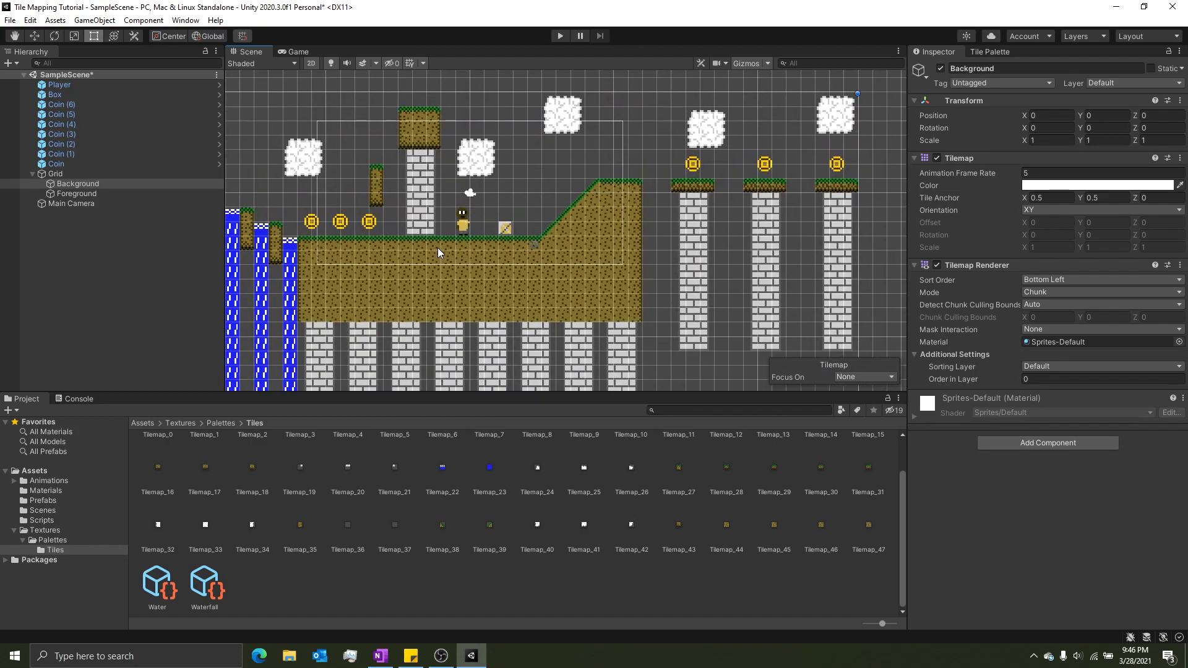
pyautogui.scroll(3, 418, 229)
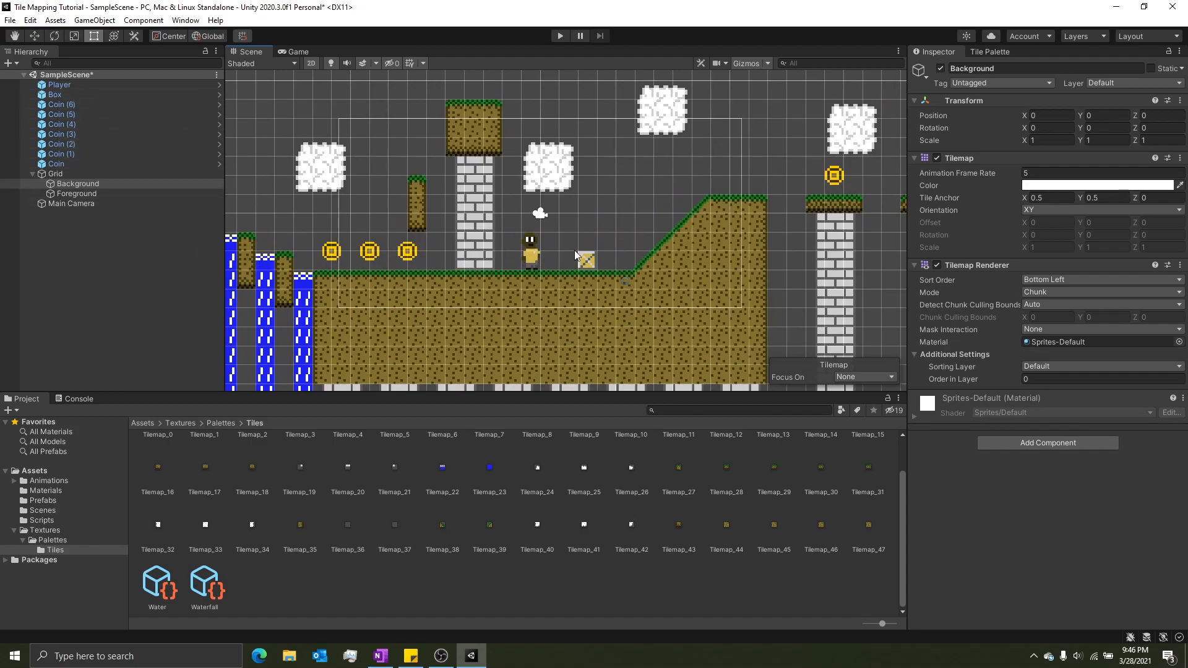
pyautogui.moveTo(586, 251); pyautogui.dragTo(500, 259, button='middle')
pyautogui.moveTo(601, 254); pyautogui.dragTo(518, 235, button='middle')
pyautogui.press('t')
pyautogui.scroll(-3, 525, 228)
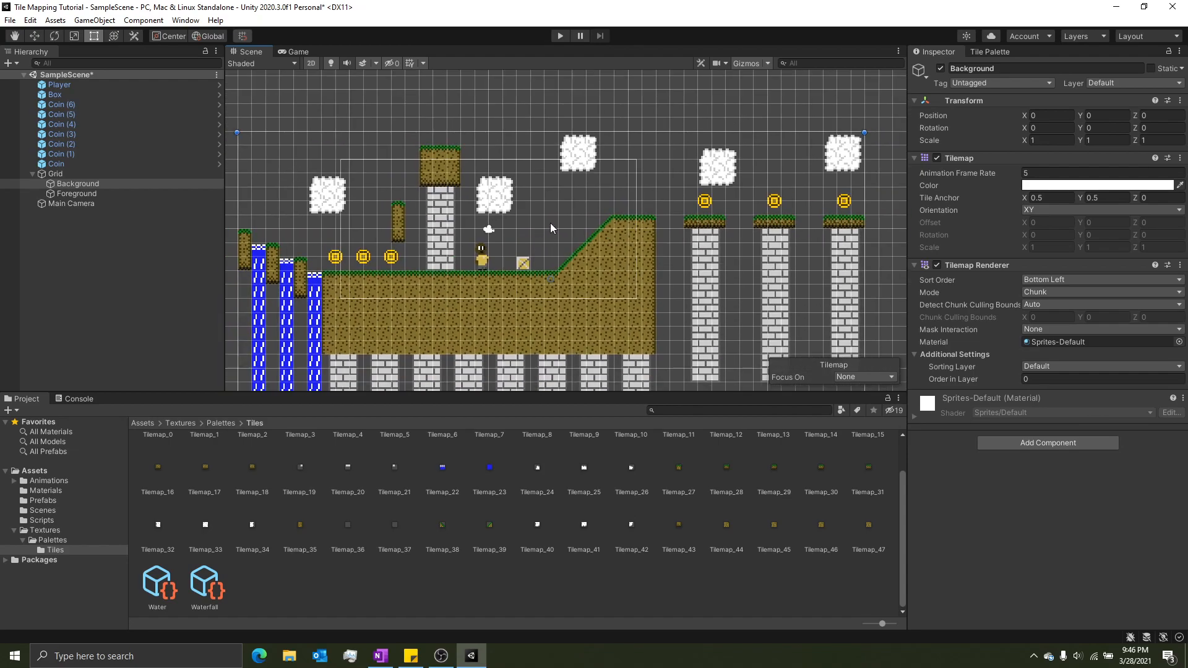
pyautogui.click(440, 656)
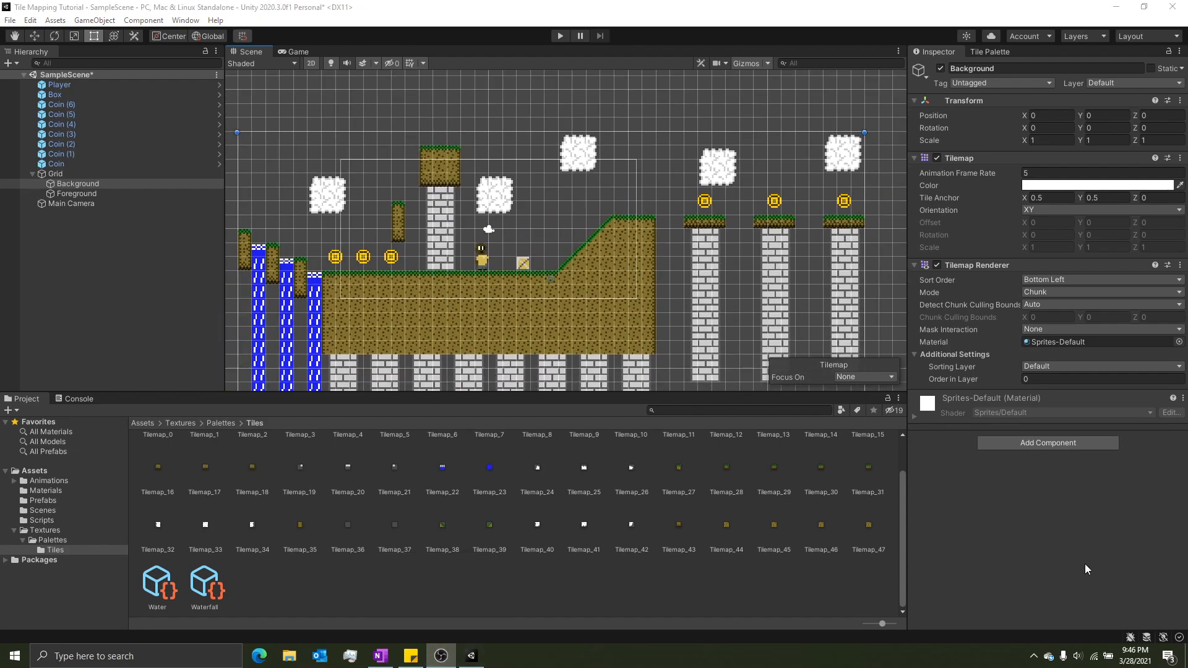